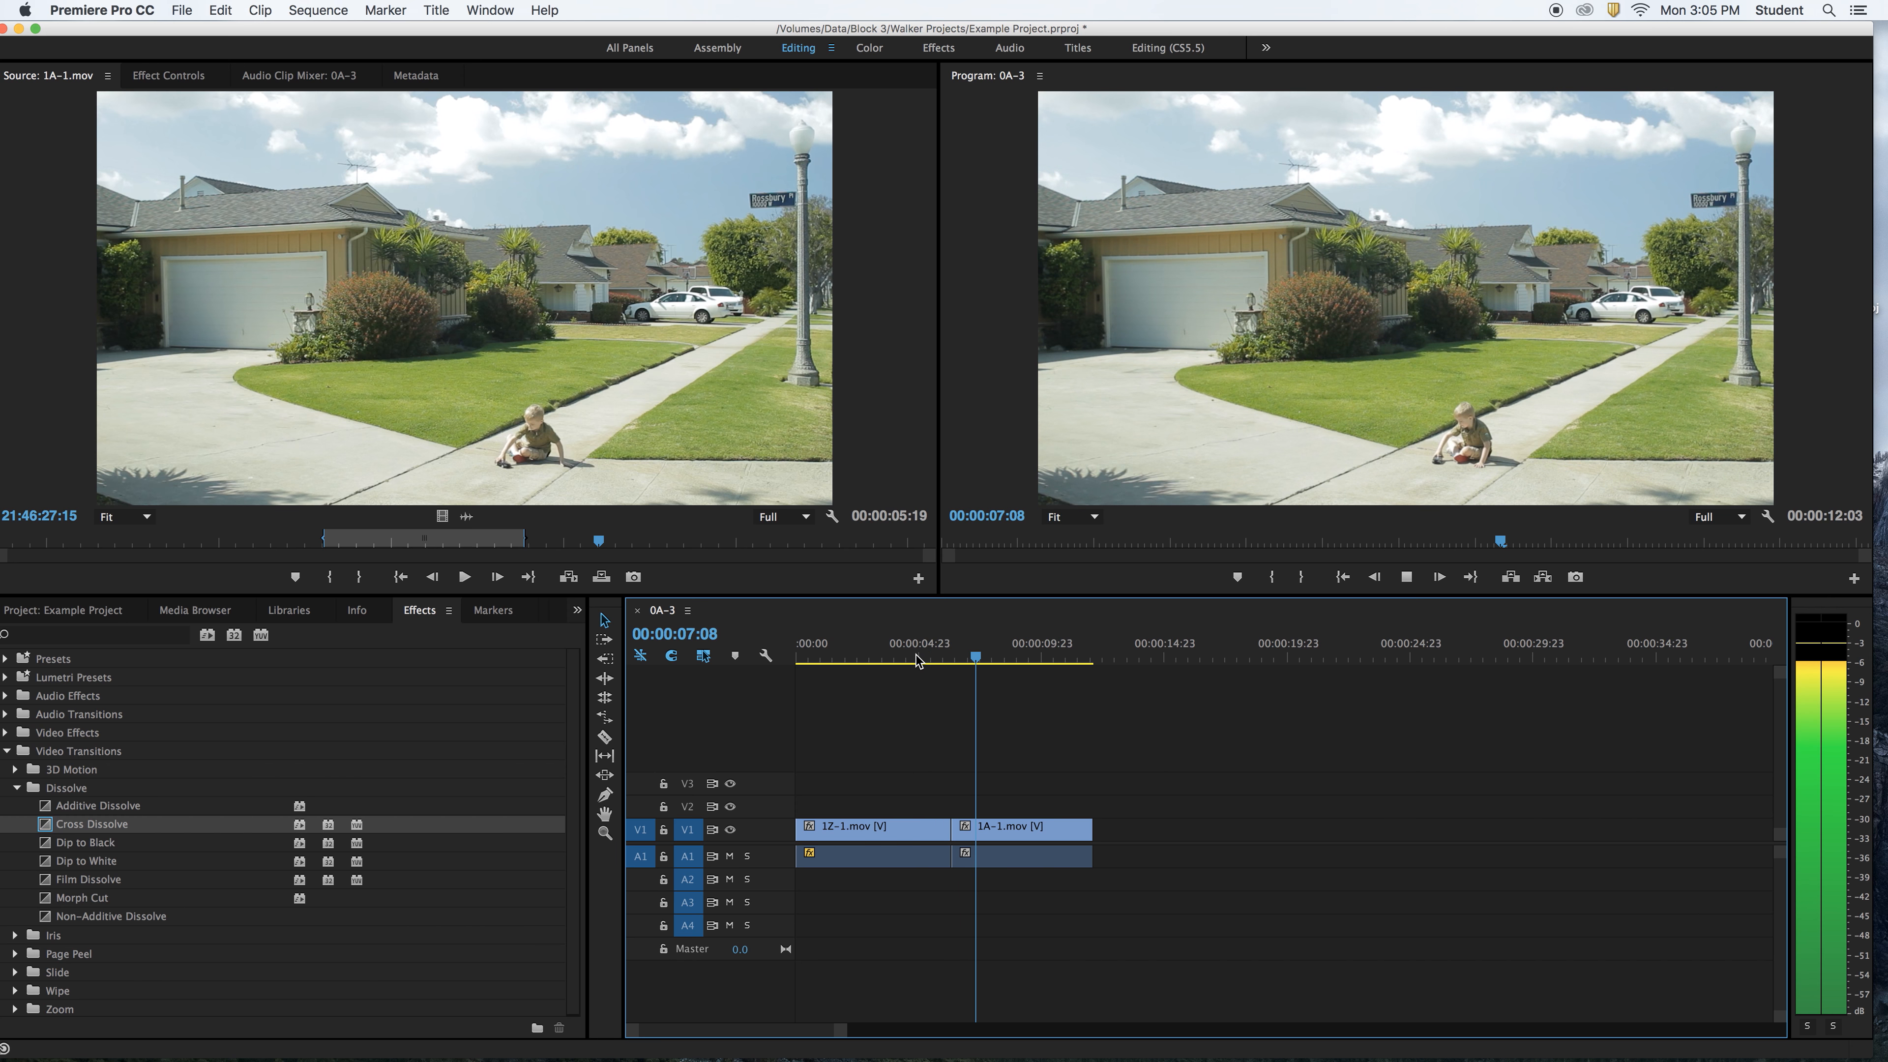
Stop the sequence playback and expand the Video Transitions category among the effects.
key("space")
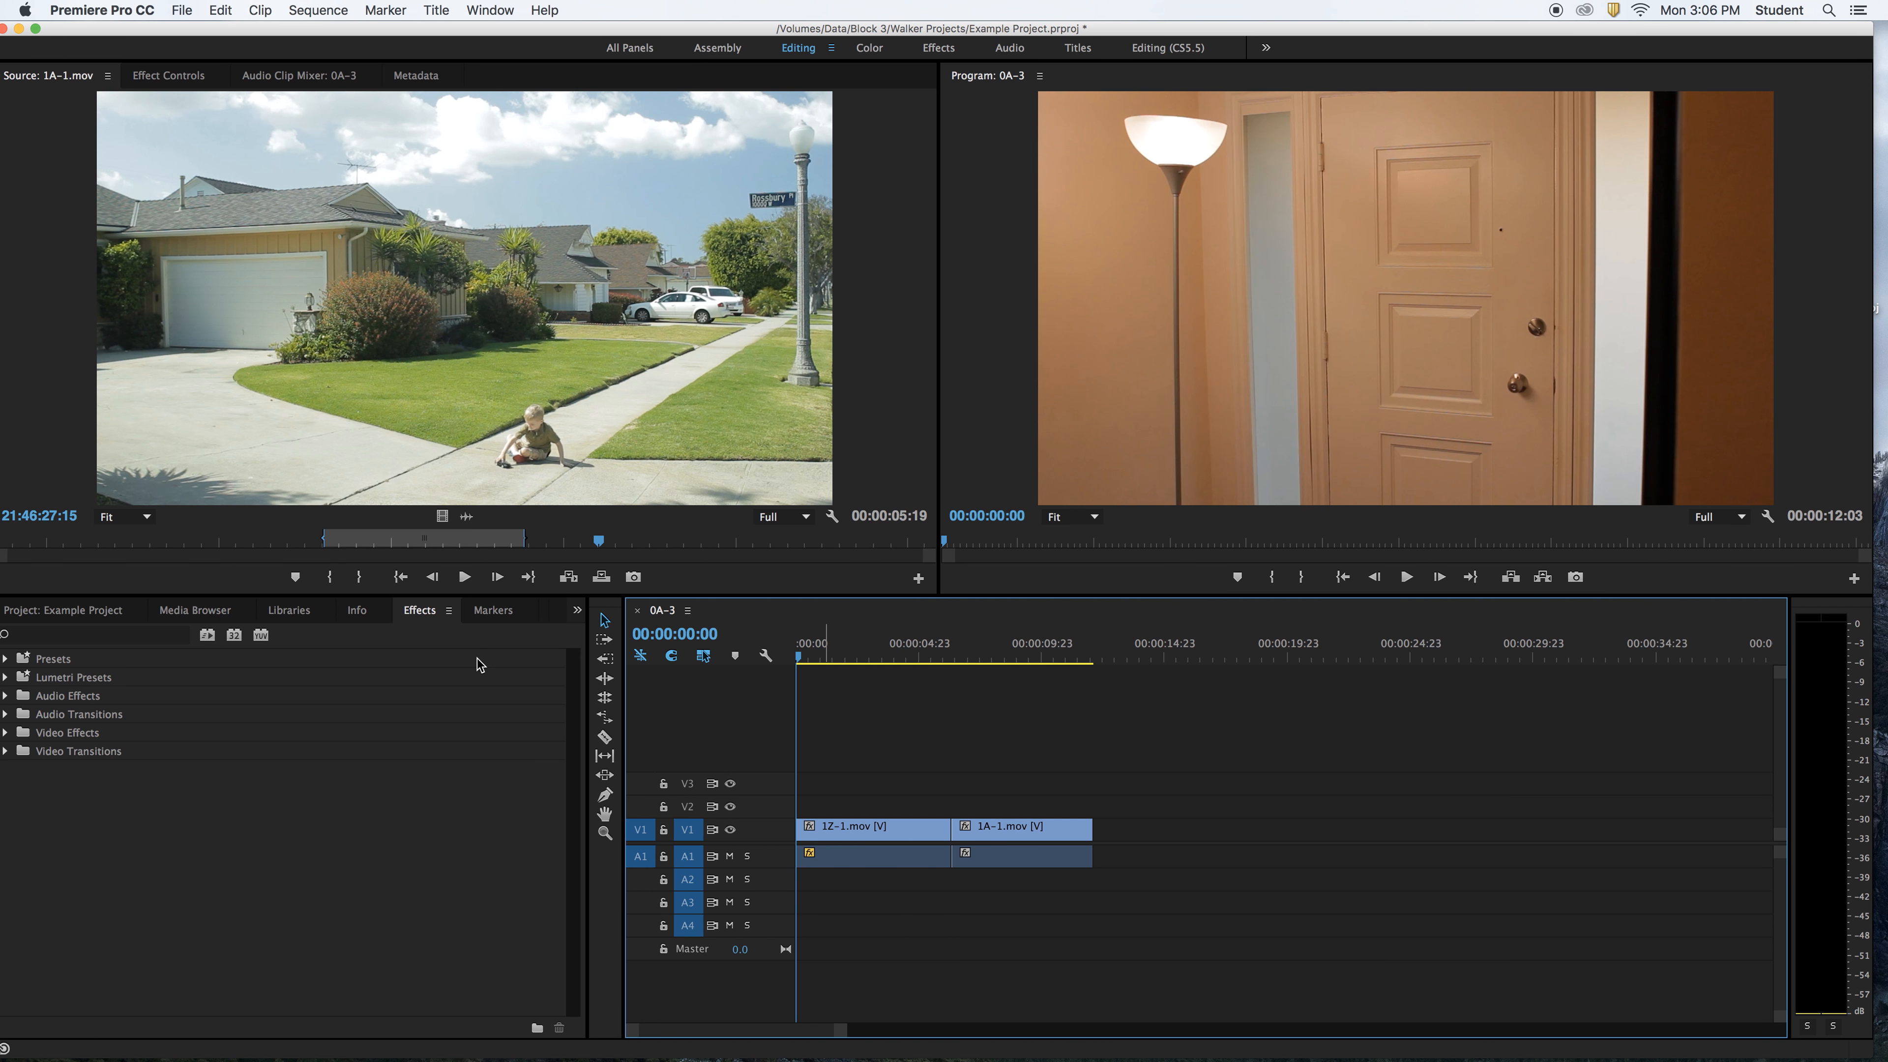
left_click(430, 618)
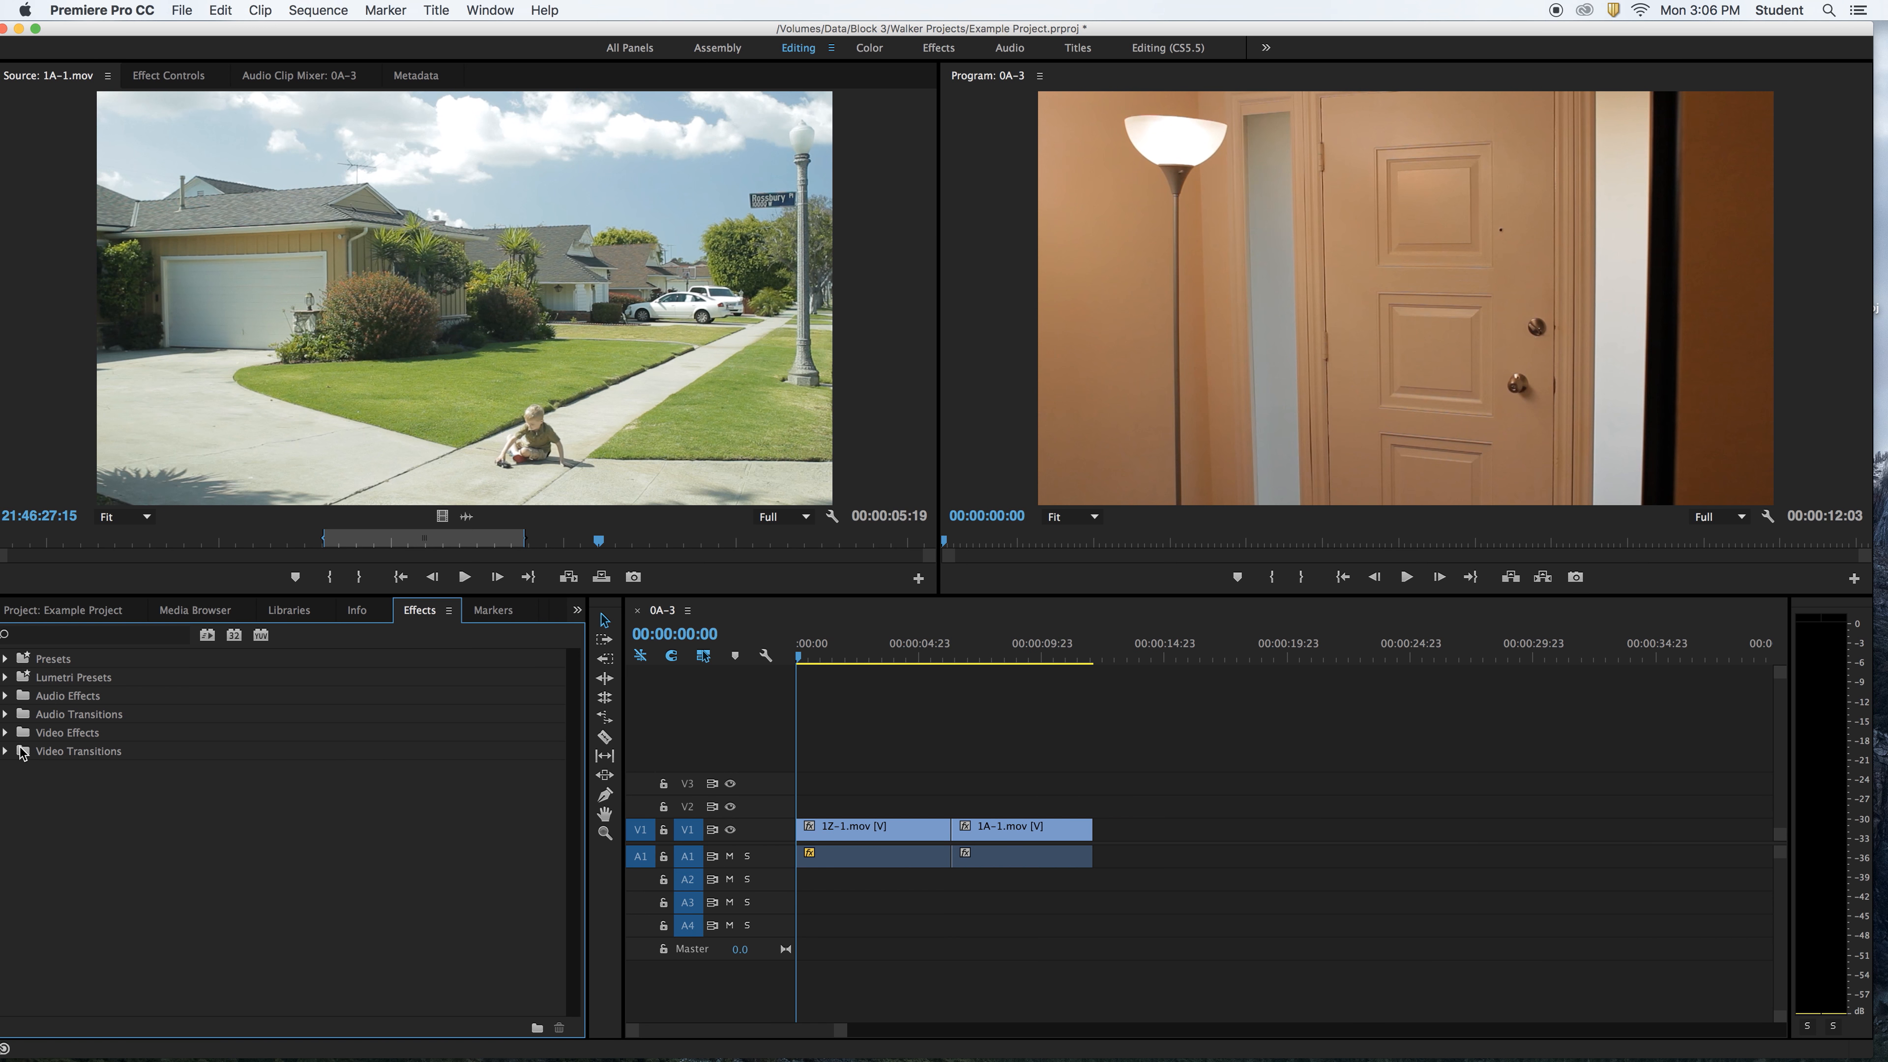
left_click(117, 756)
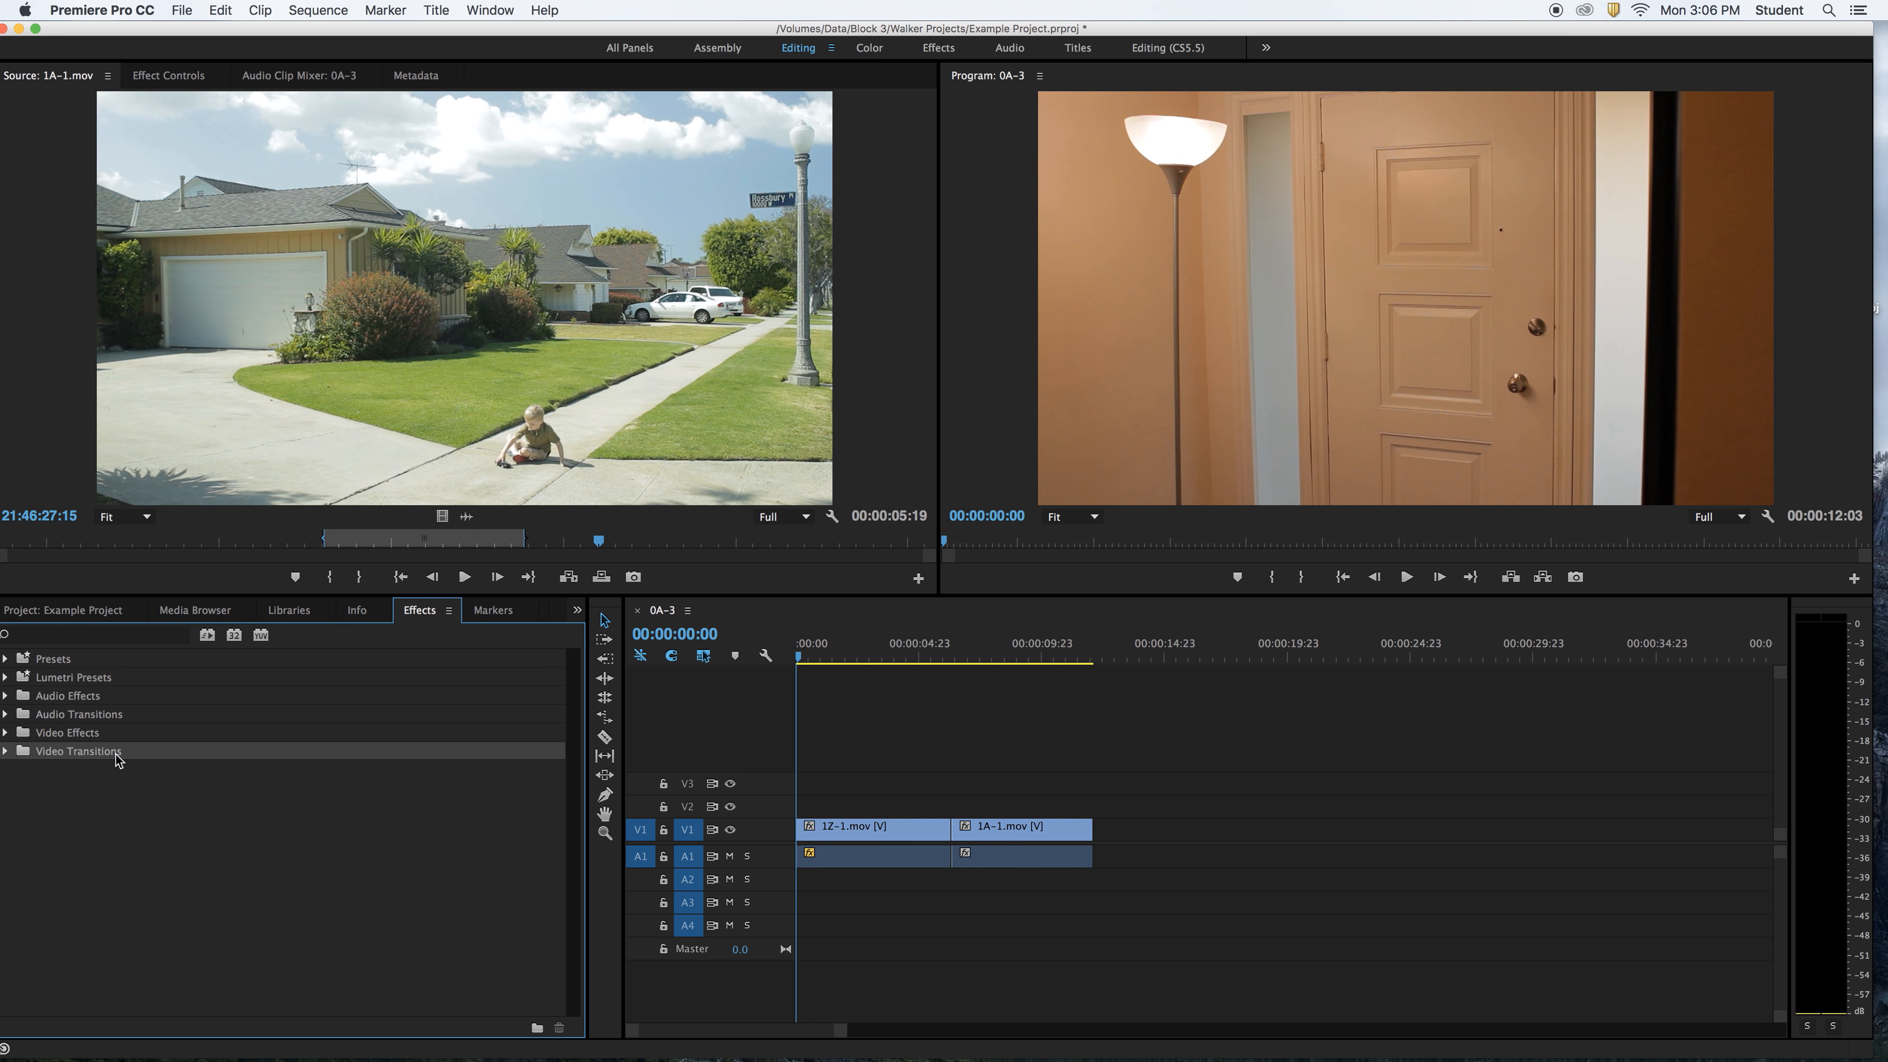
left_click(7, 753)
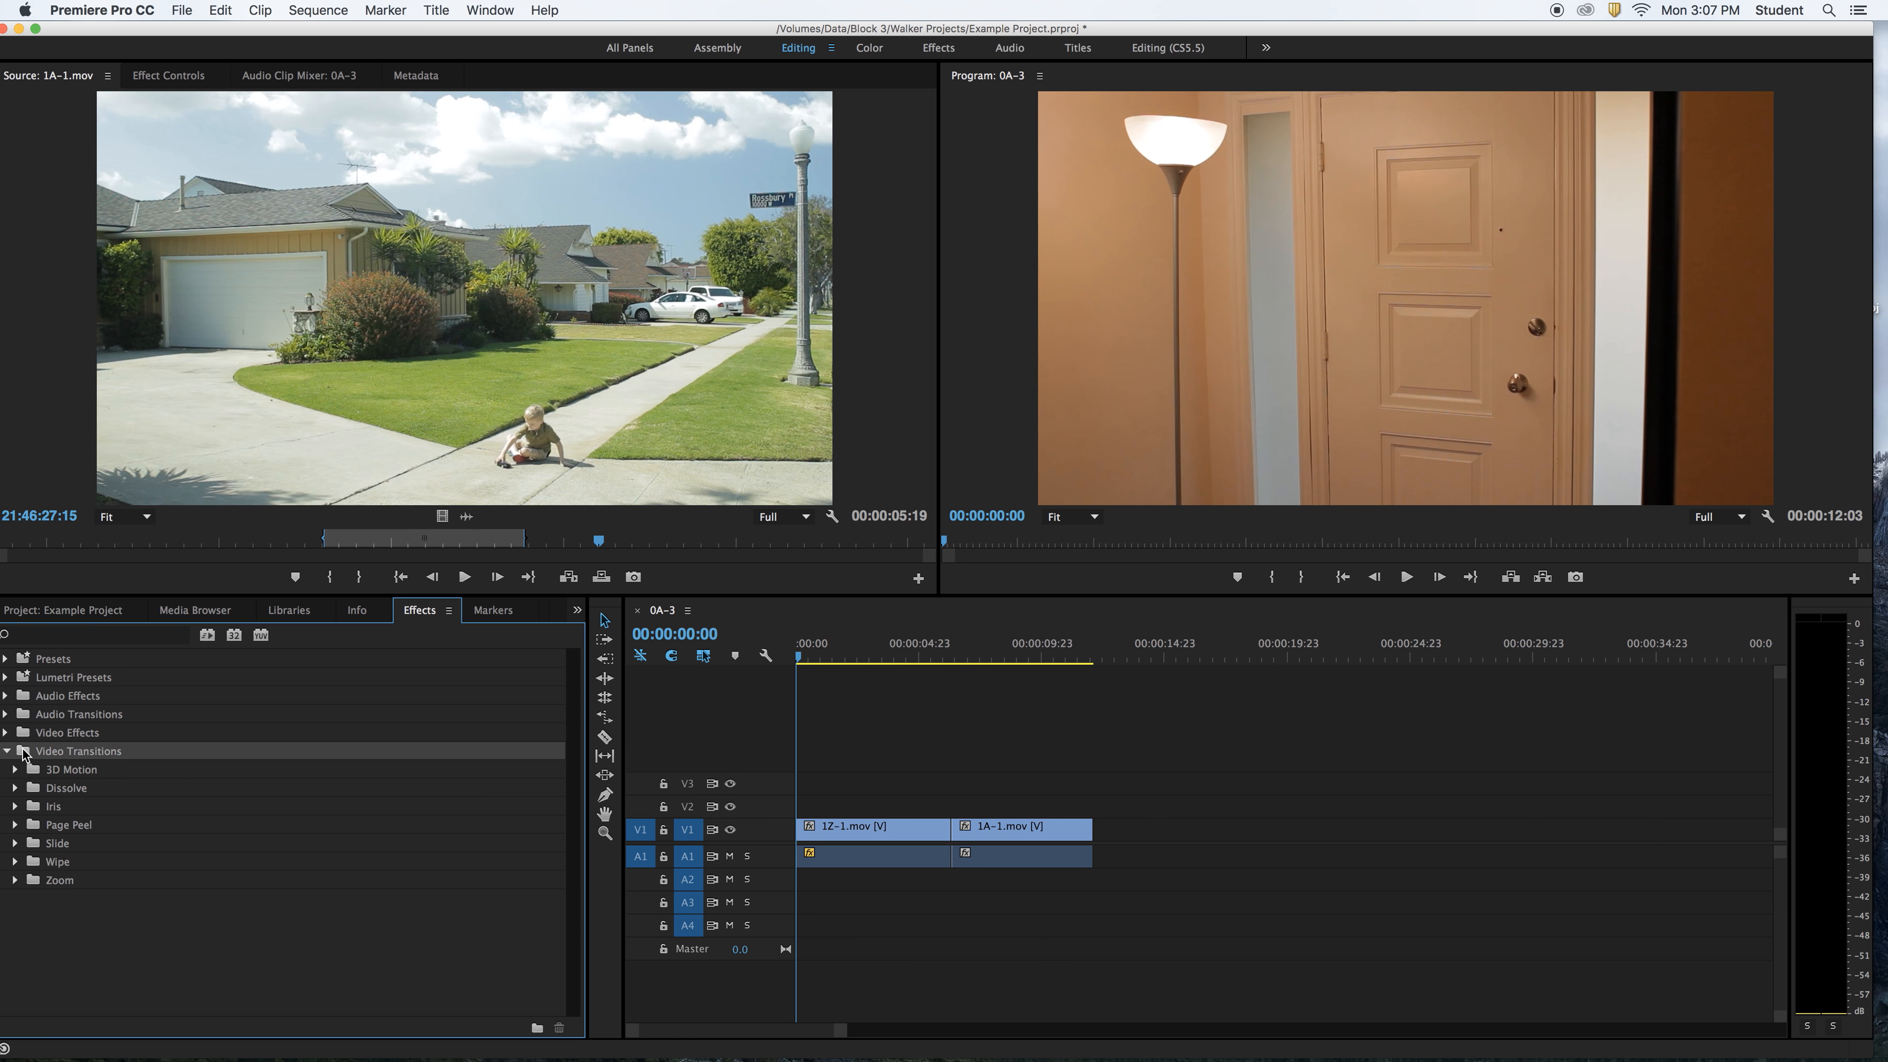
left_click(25, 754)
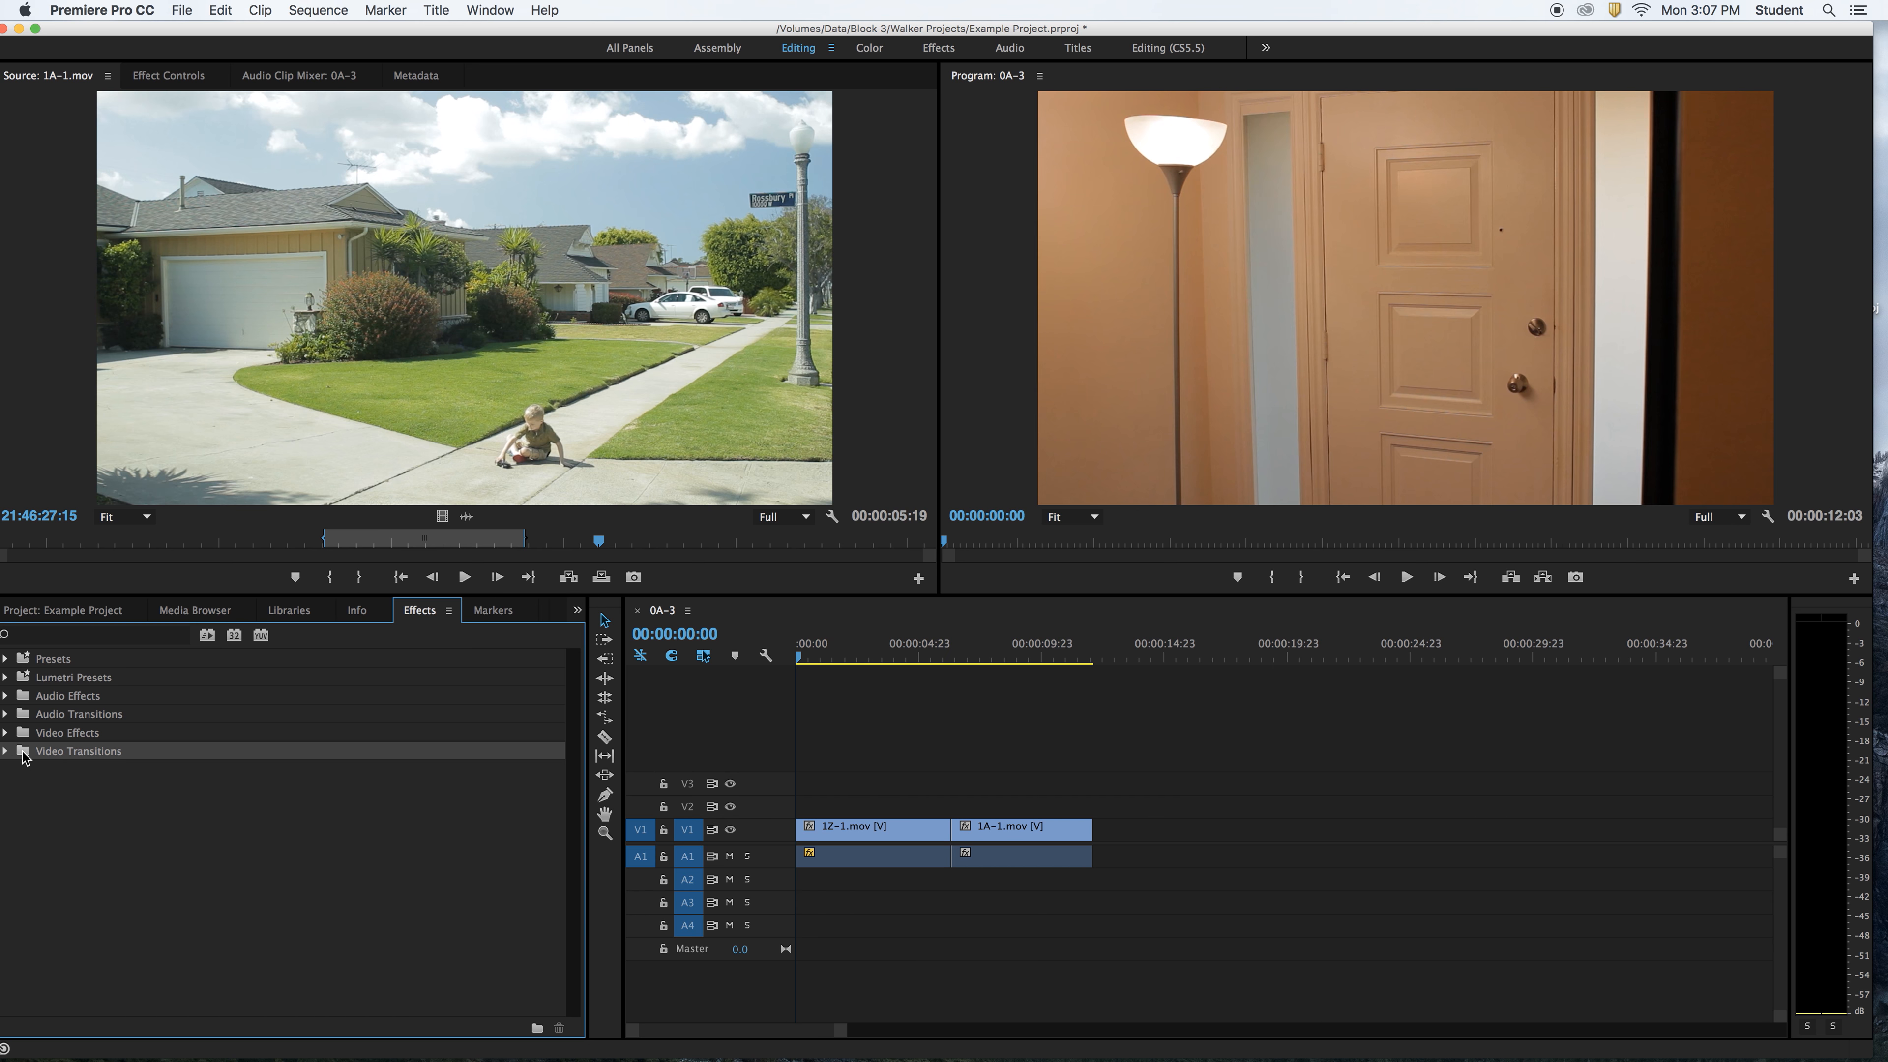
double_click(25, 756)
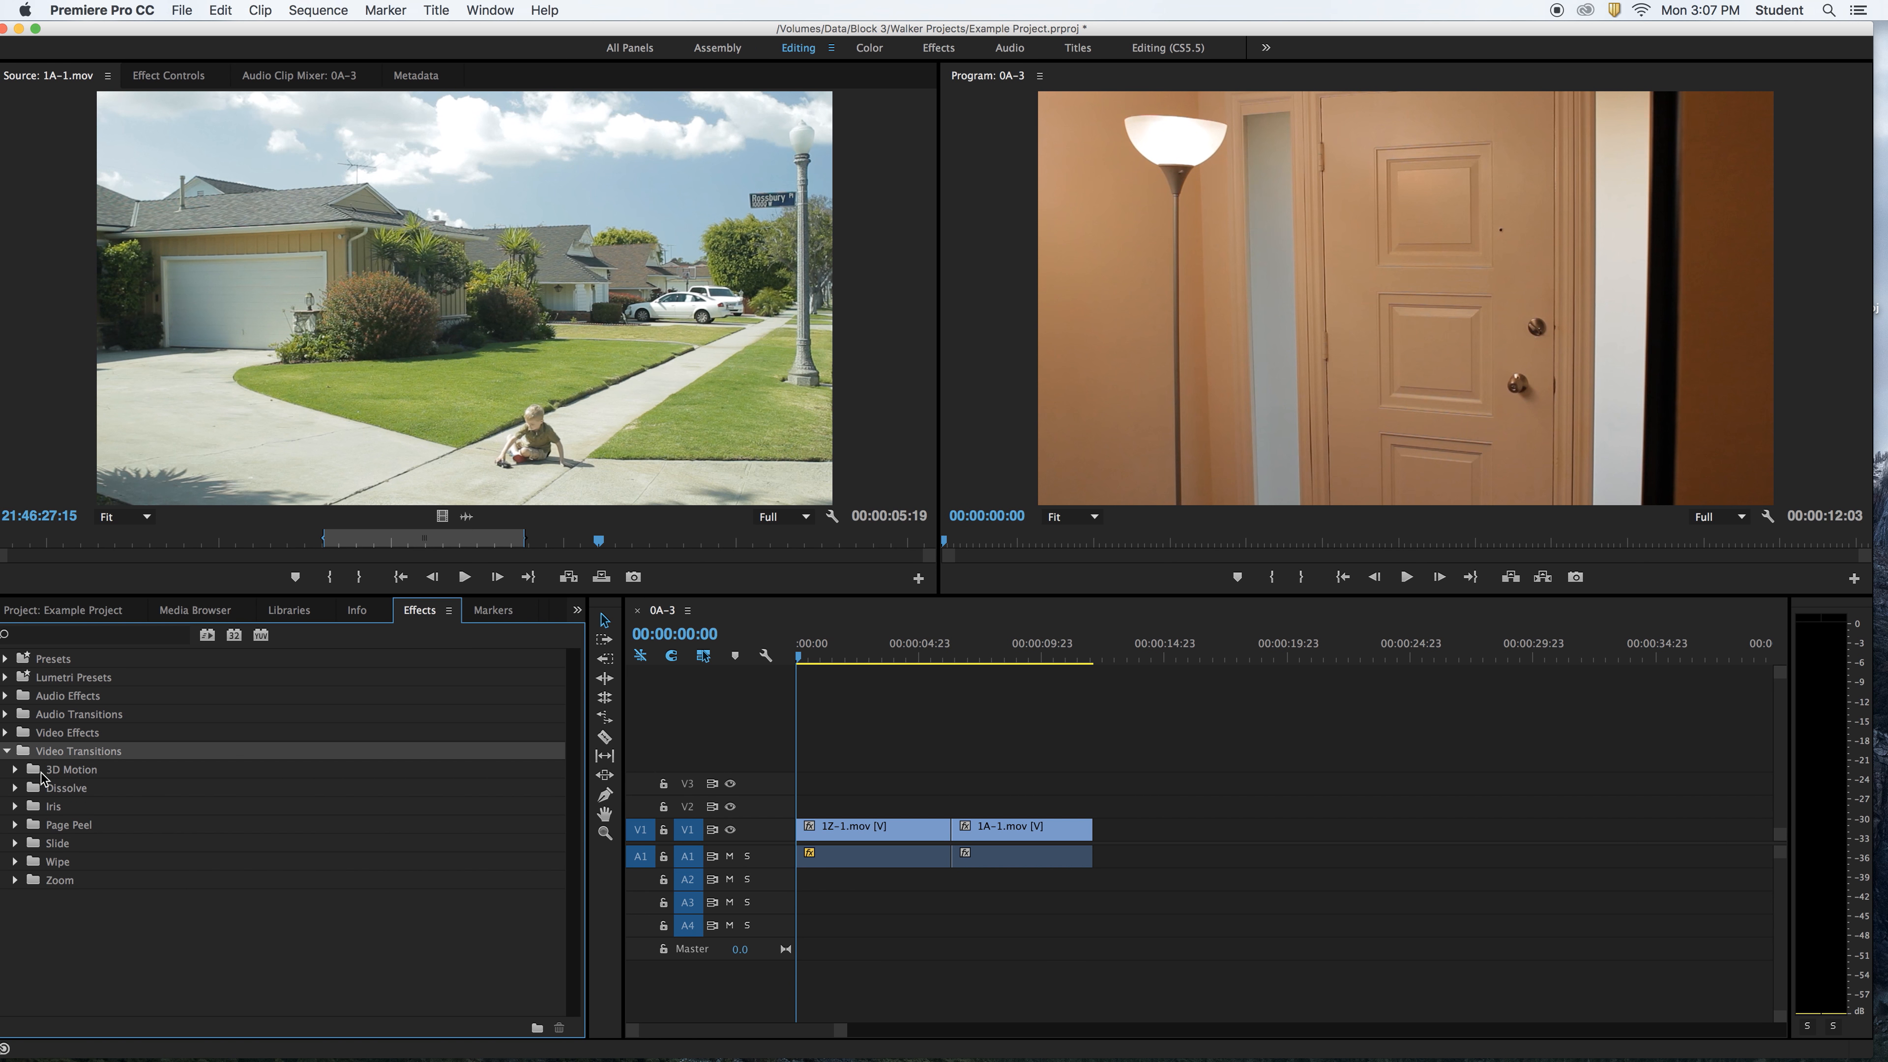
Expand the Dissolve group of the video transitions and select Cross Dissolve.
left_click(59, 791)
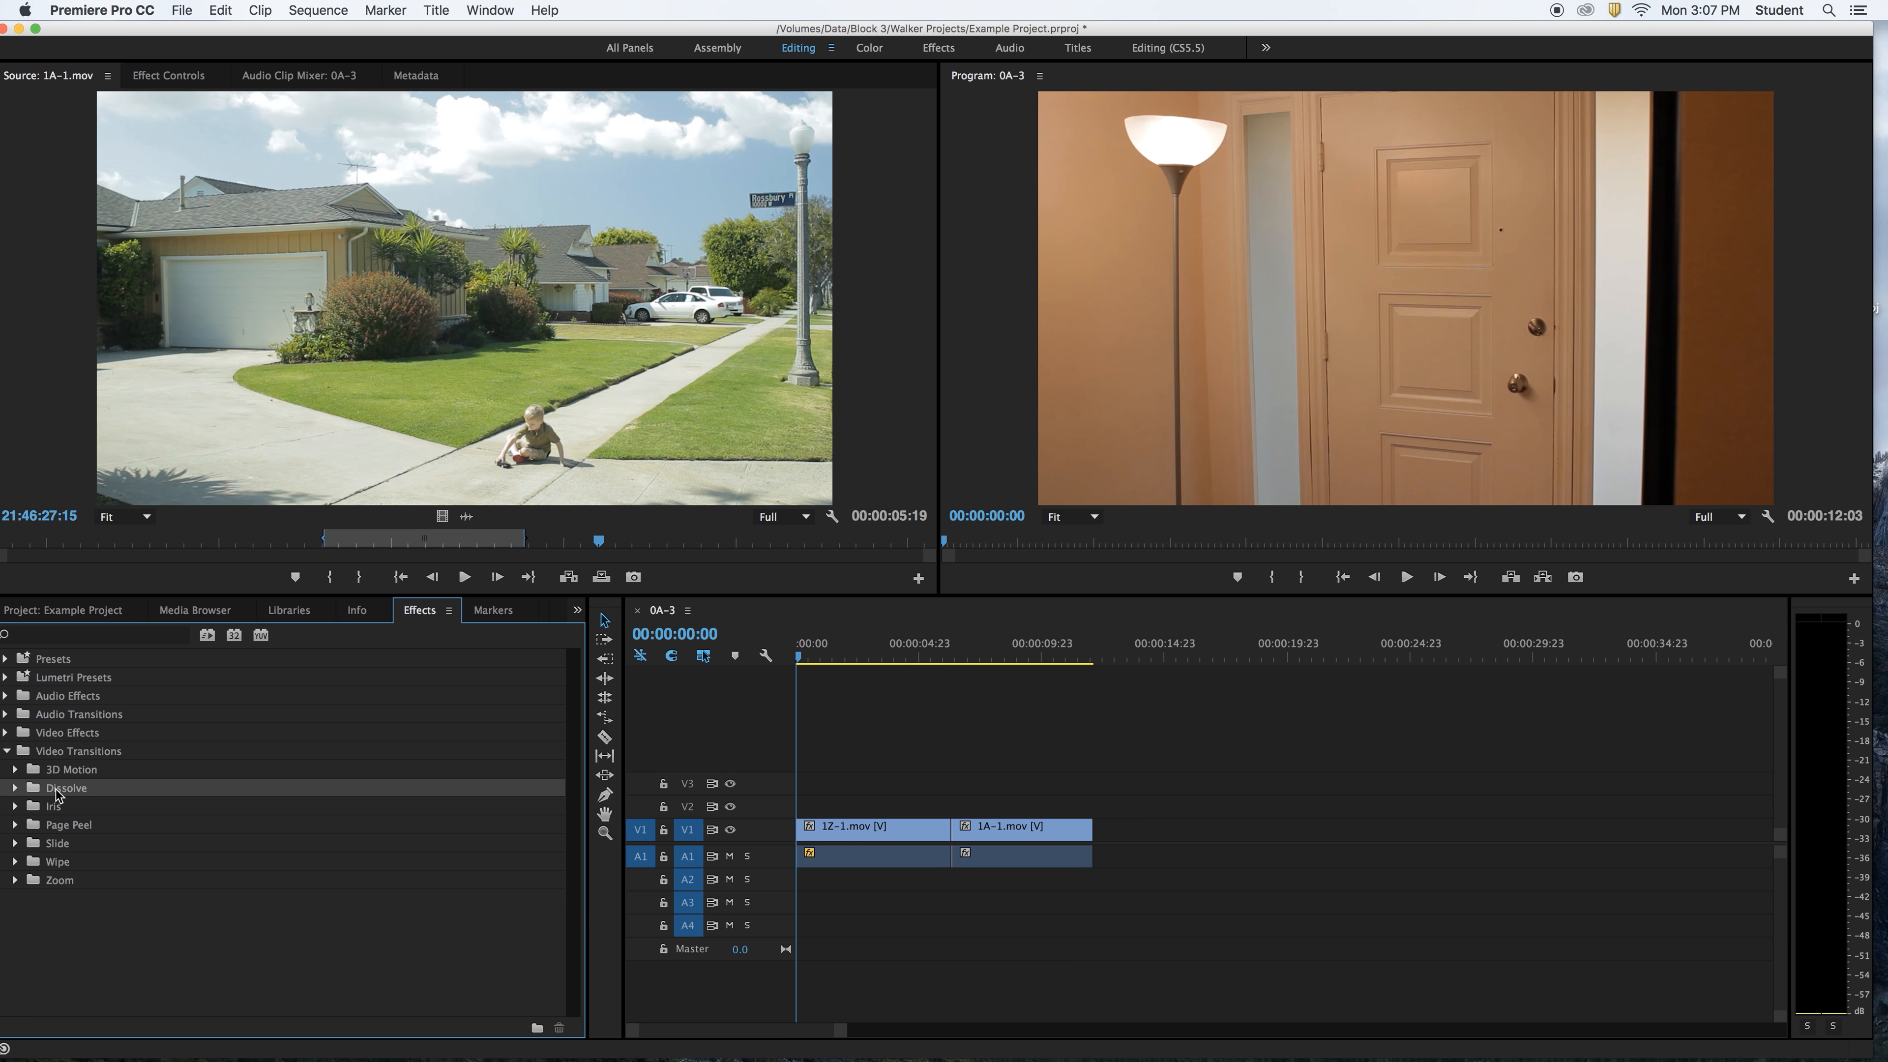
key("Down")
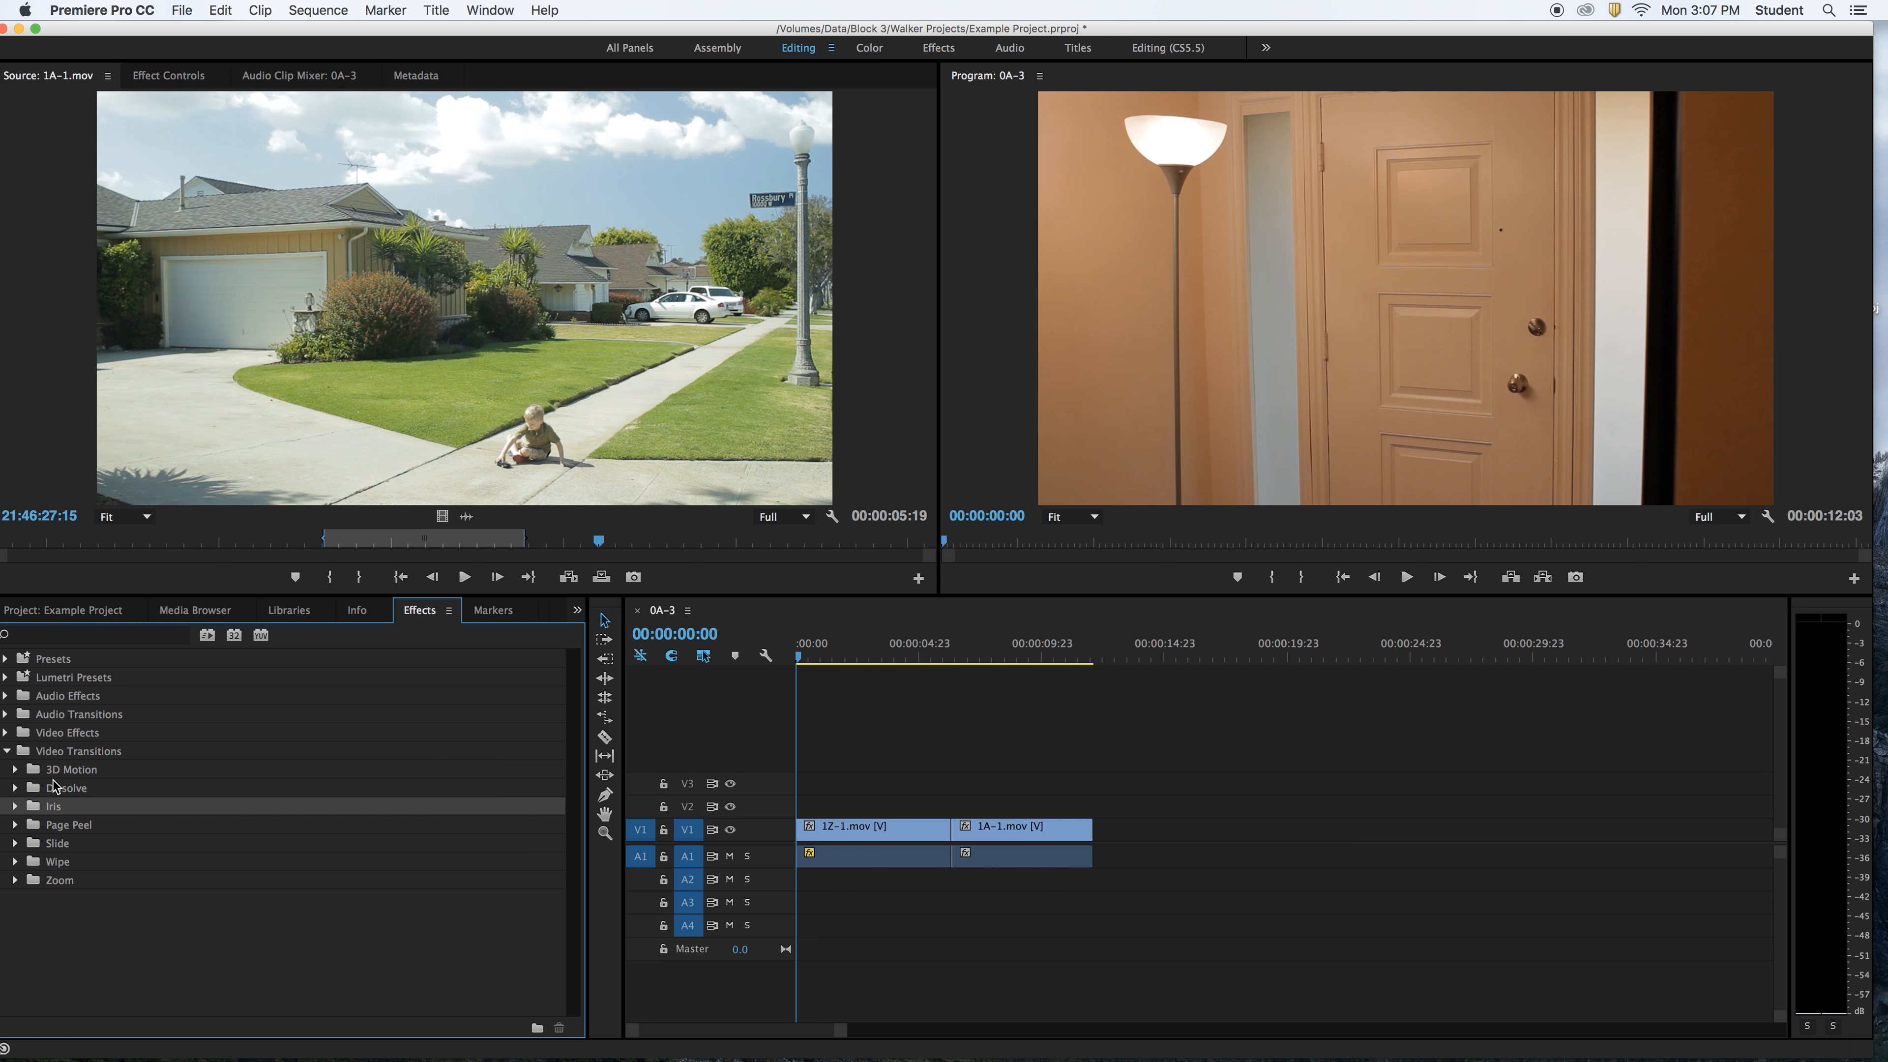
key("Up")
key("Up")
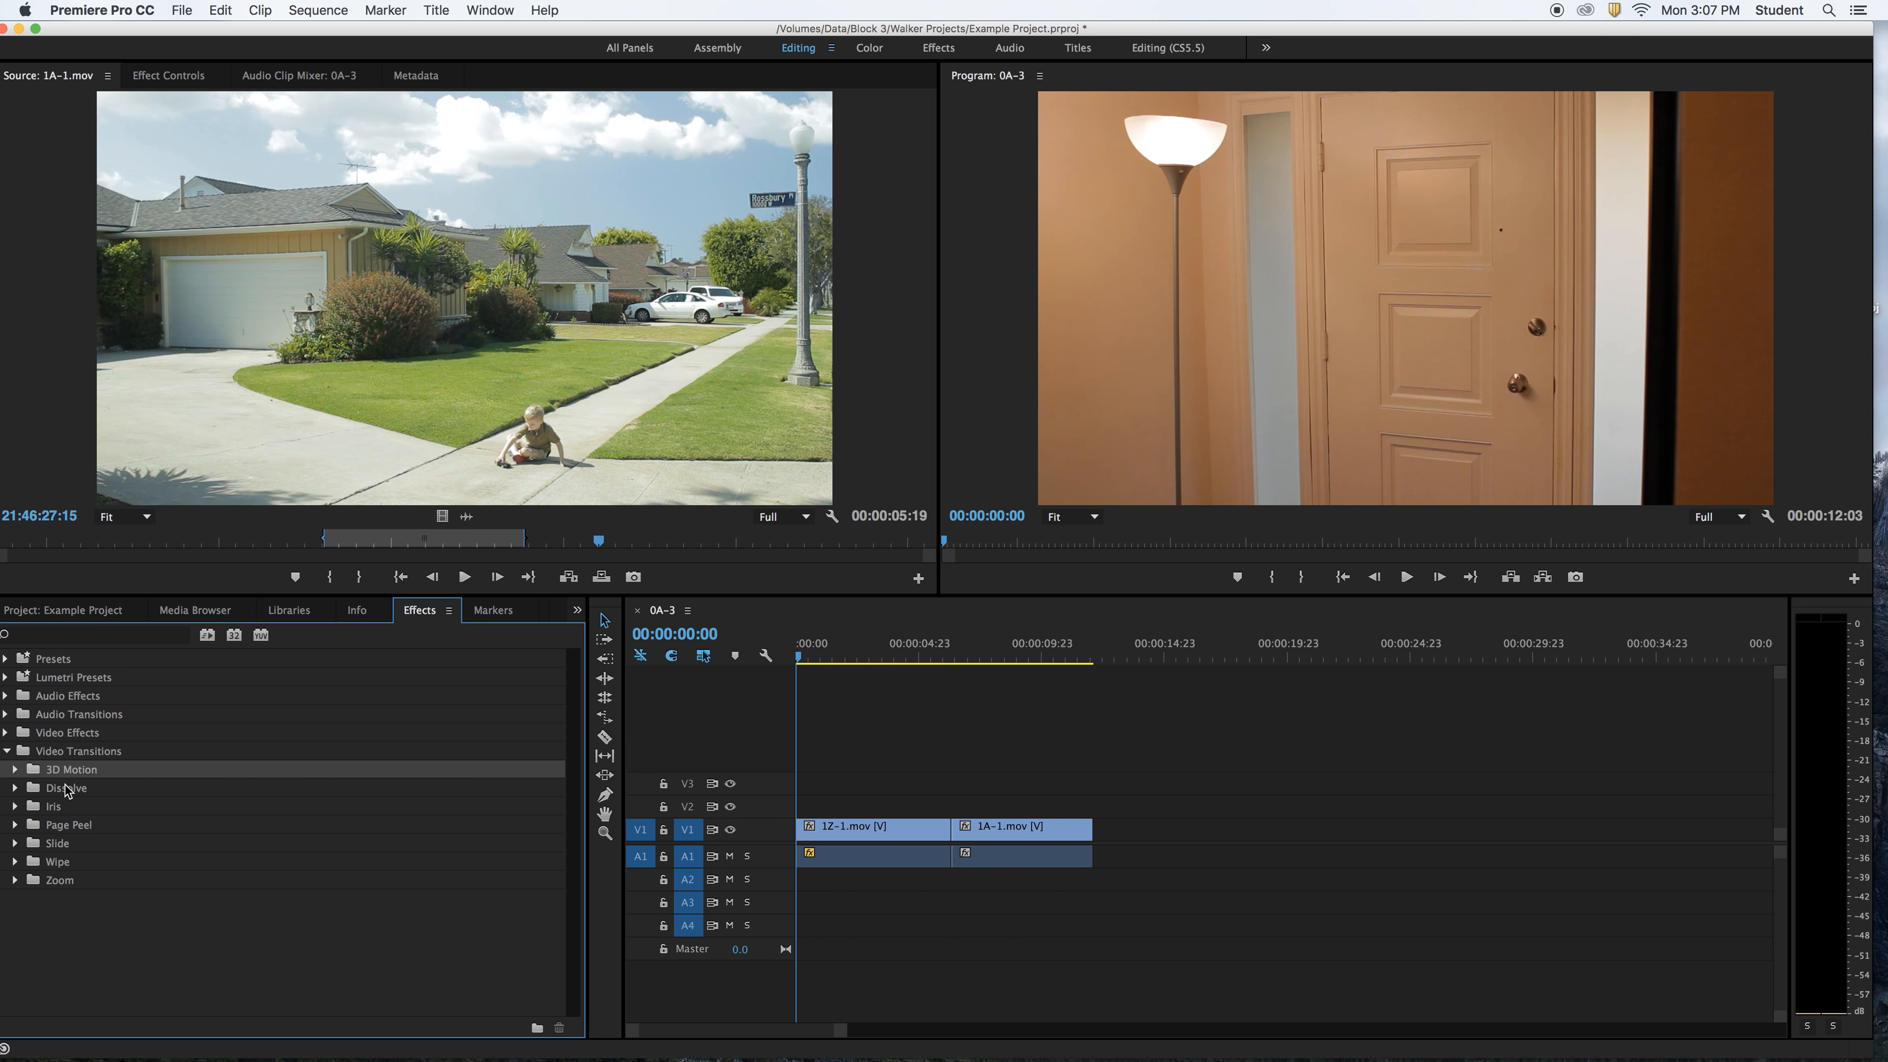
key("Down")
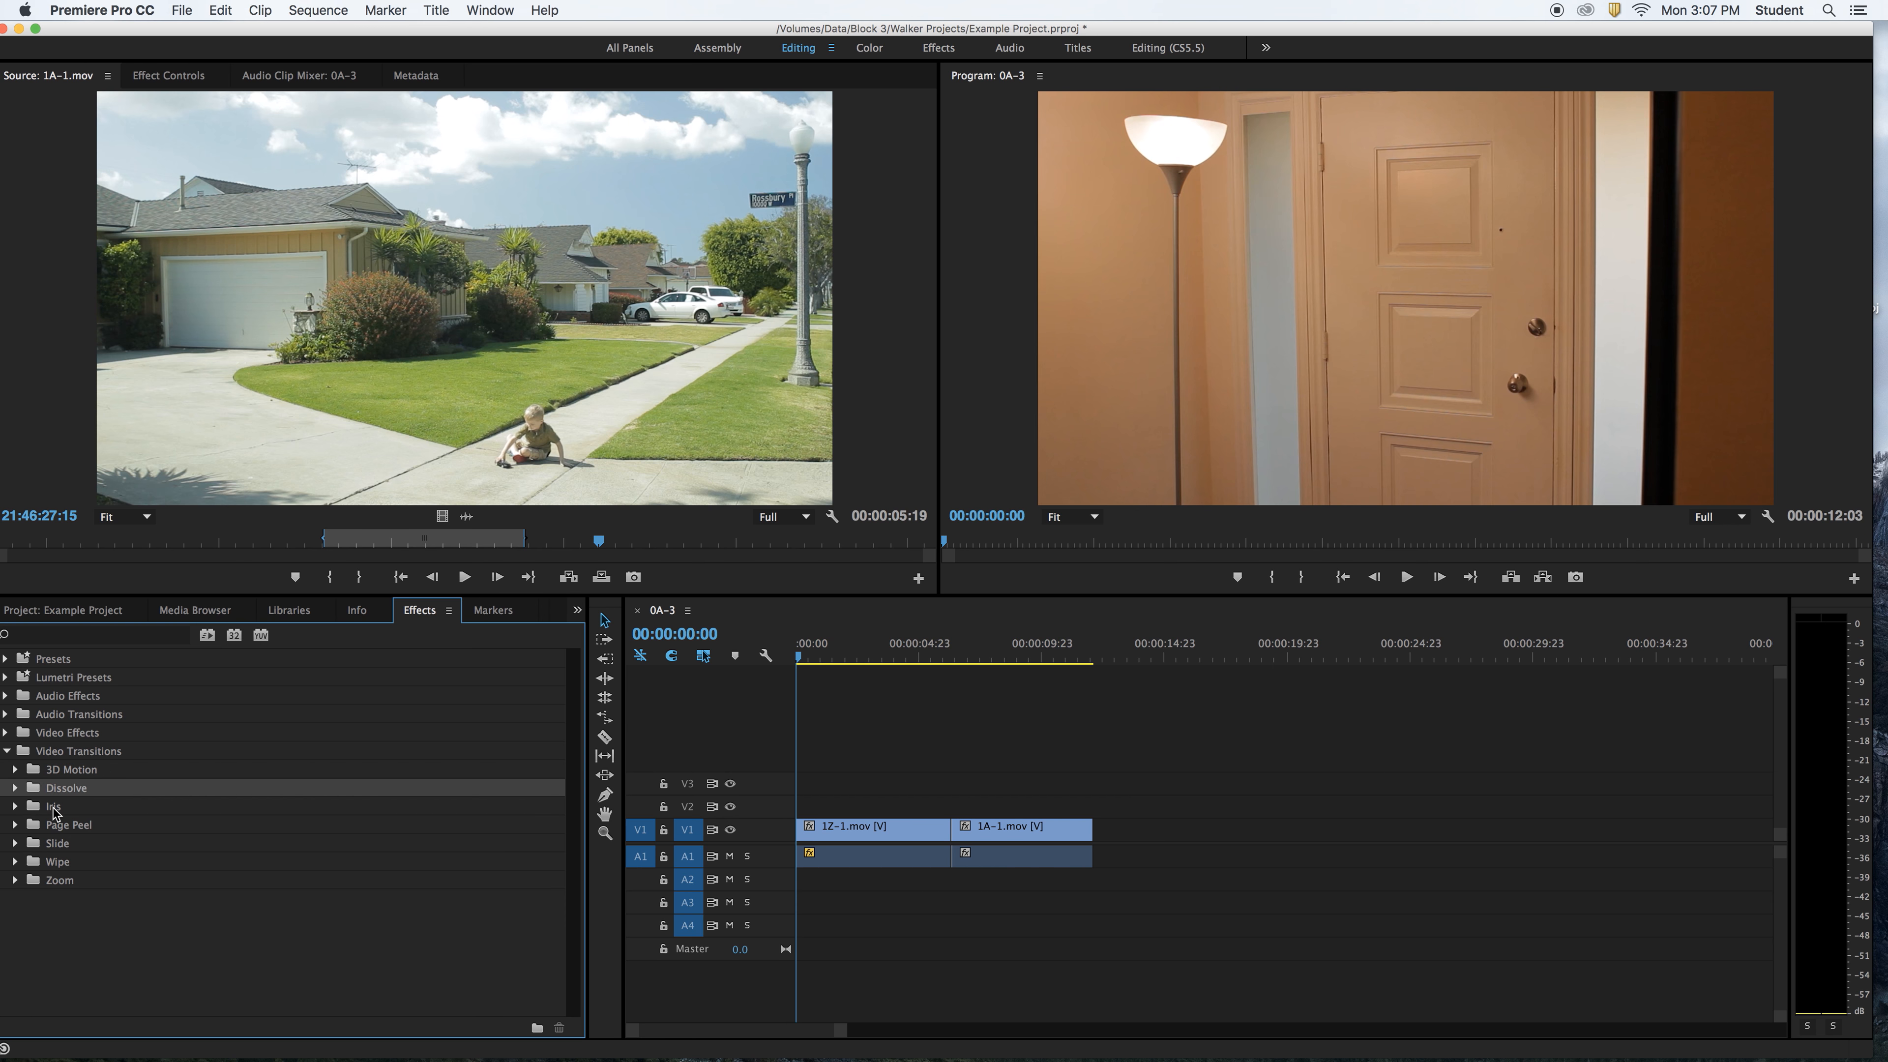
left_click(61, 830)
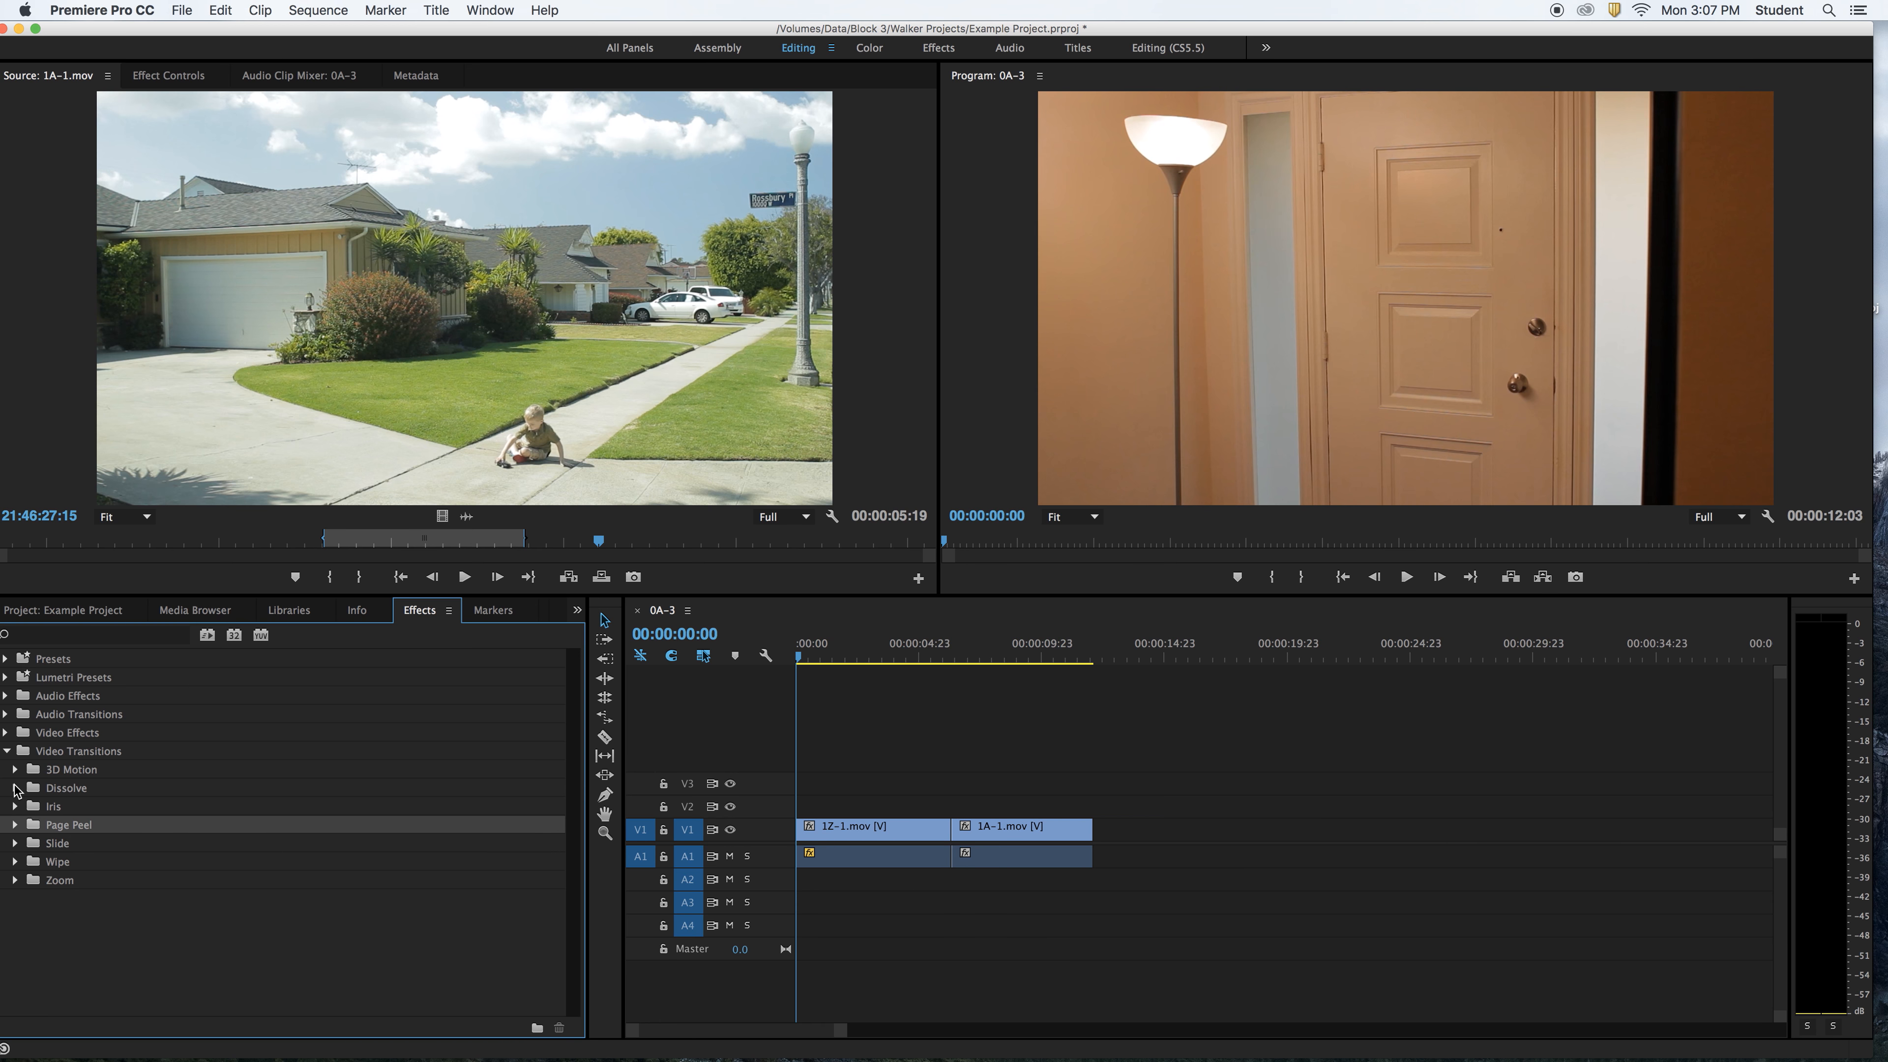
left_click(15, 789)
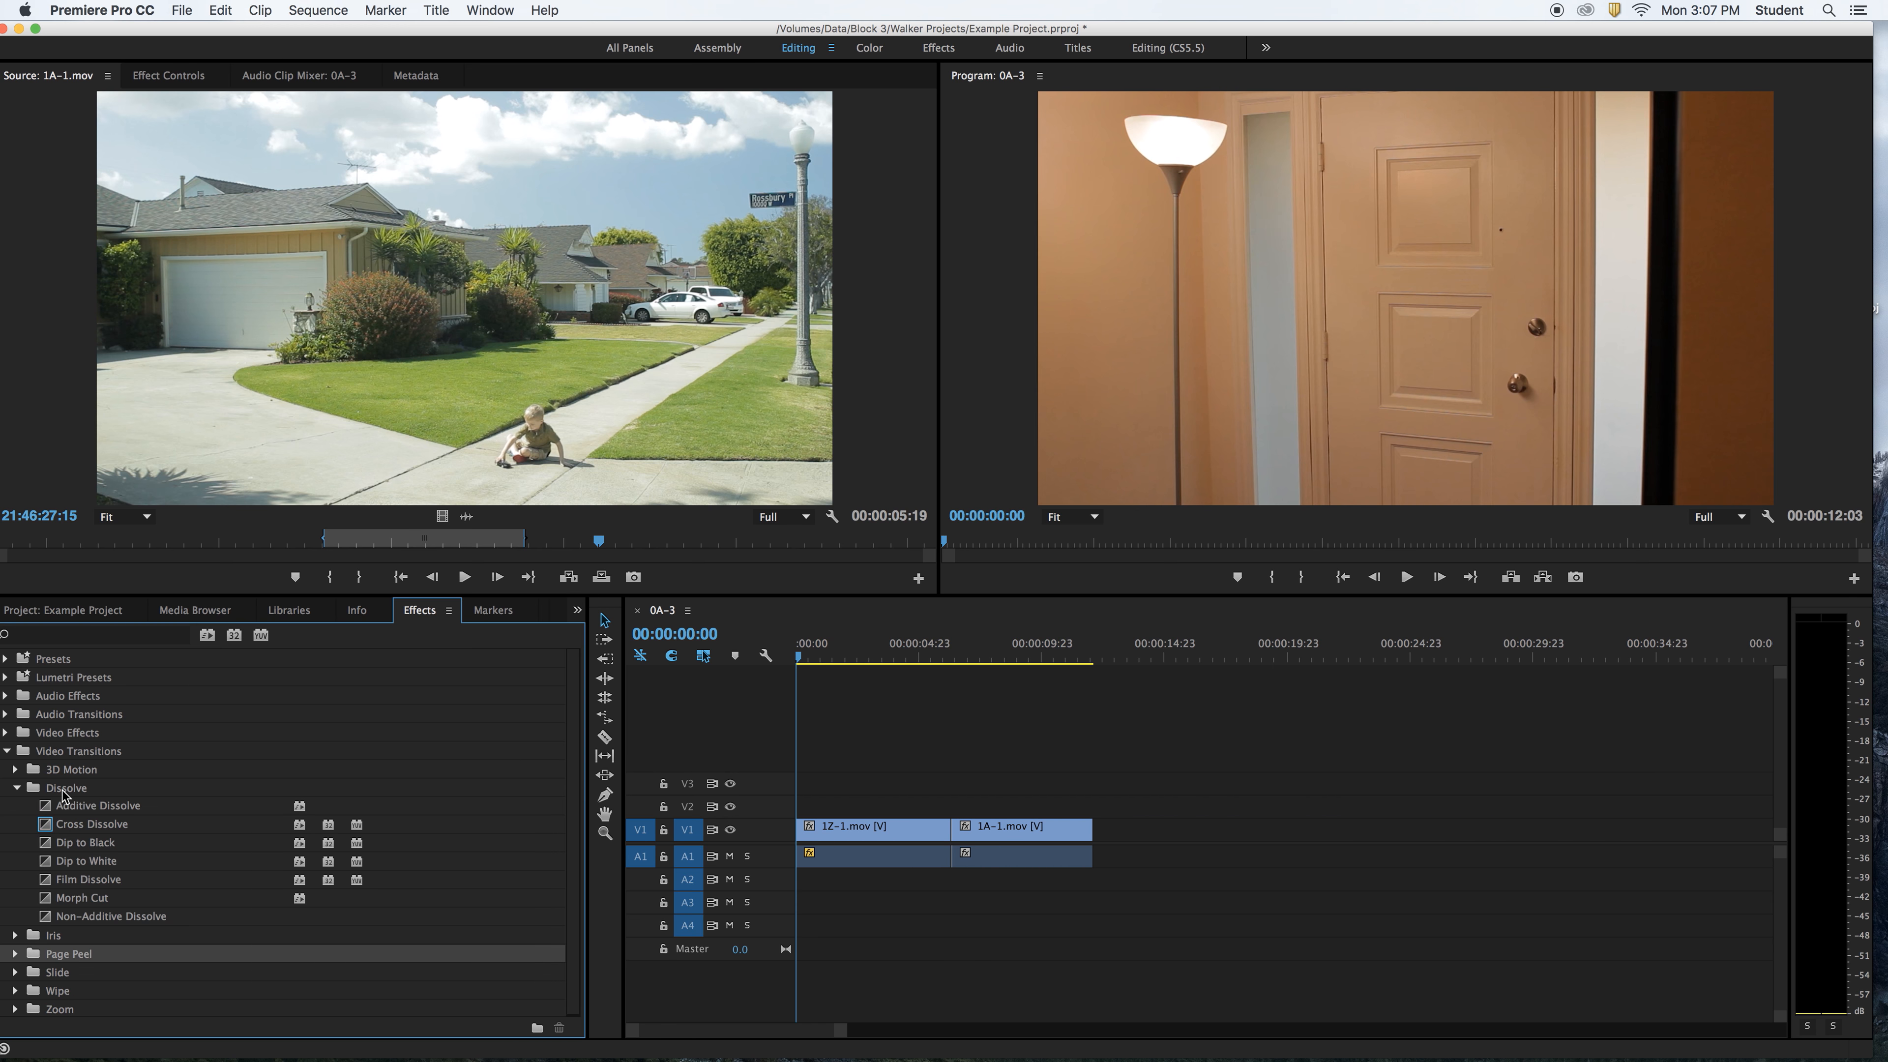
left_click(65, 790)
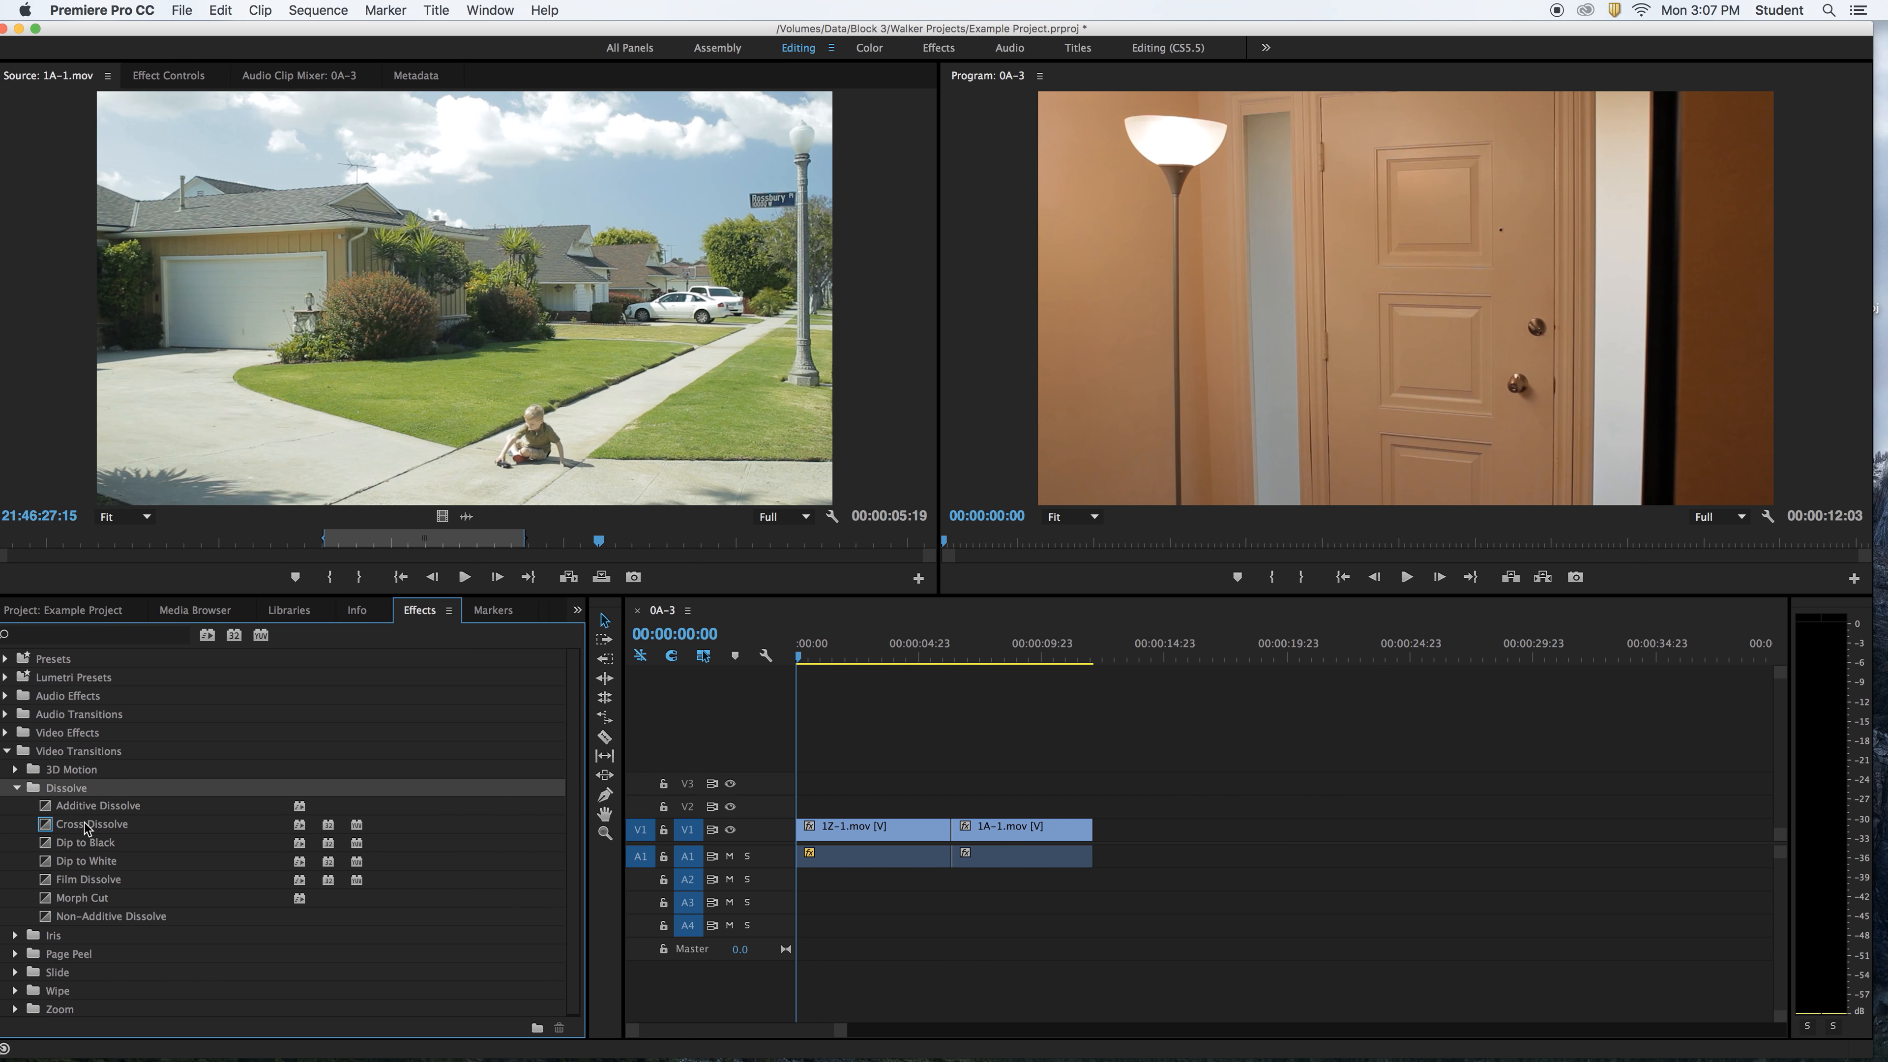
left_click(87, 825)
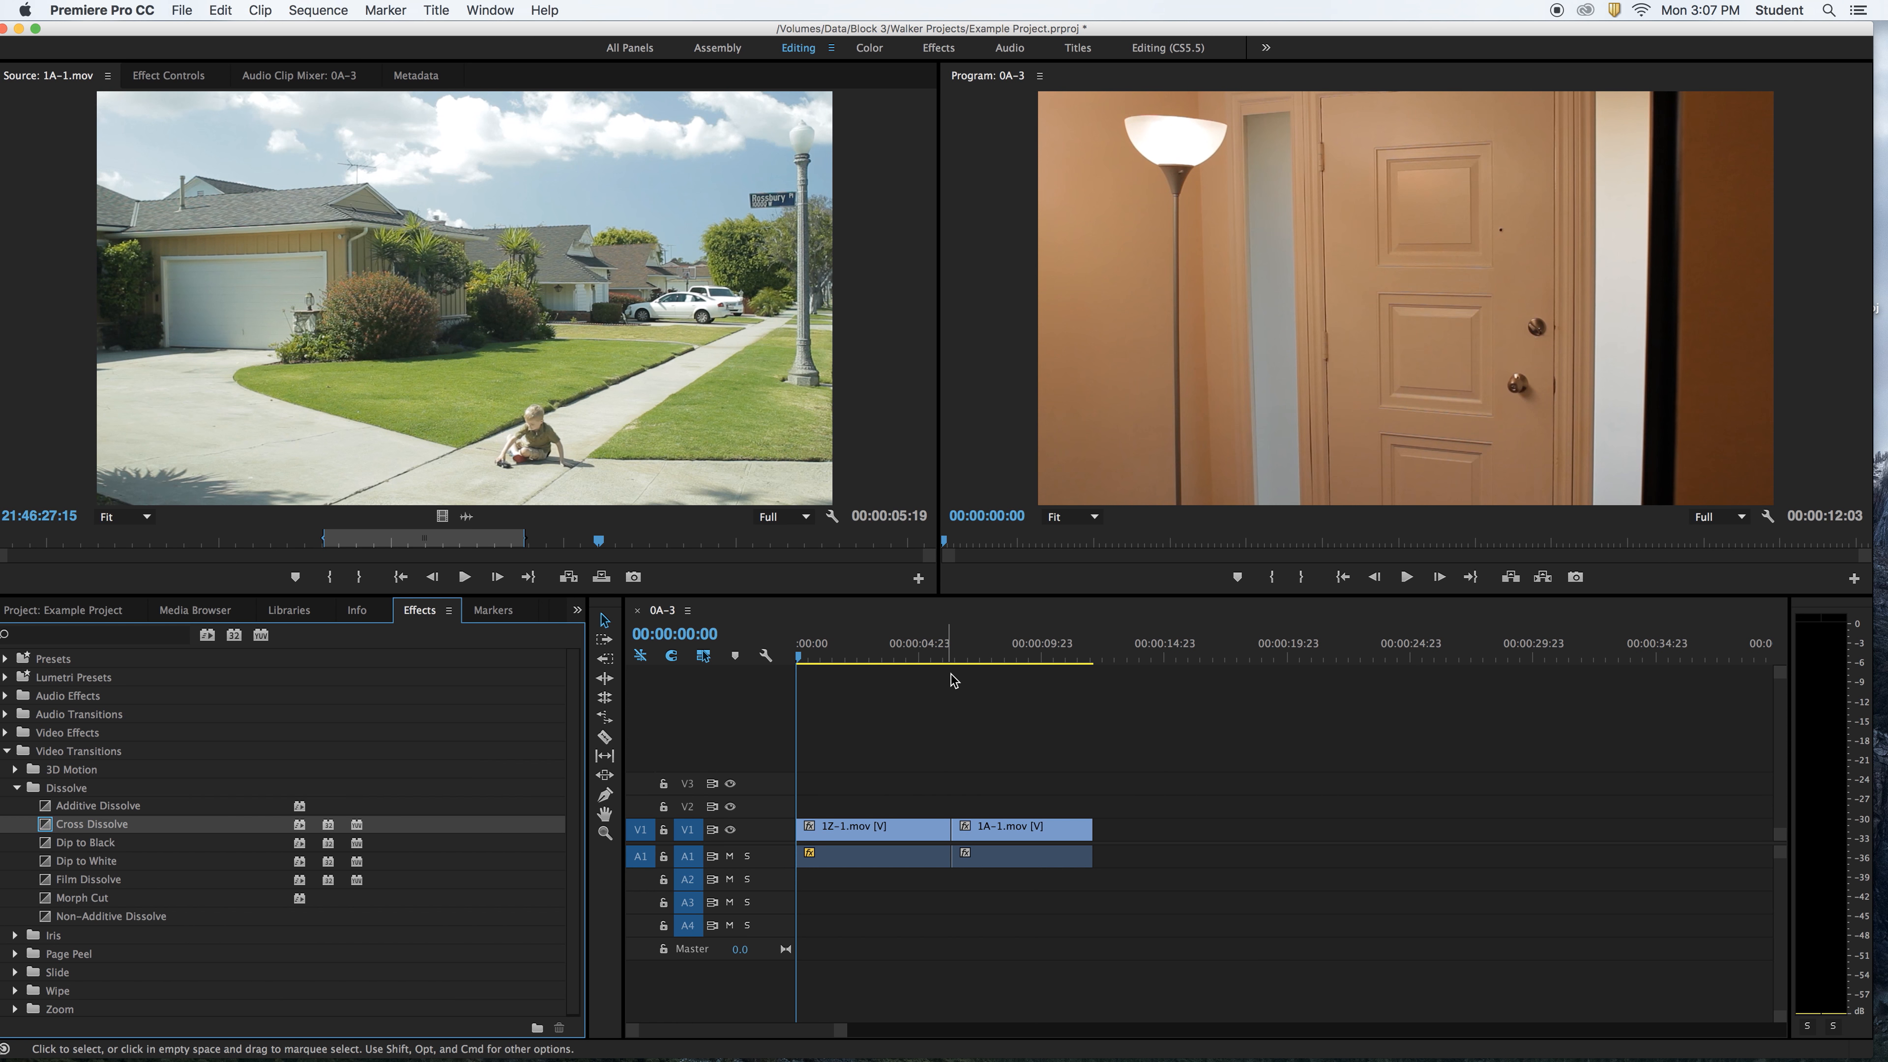
Preview the sequence around the plain cut between the two clips on V1.
left_click(937, 656)
left_click(995, 656)
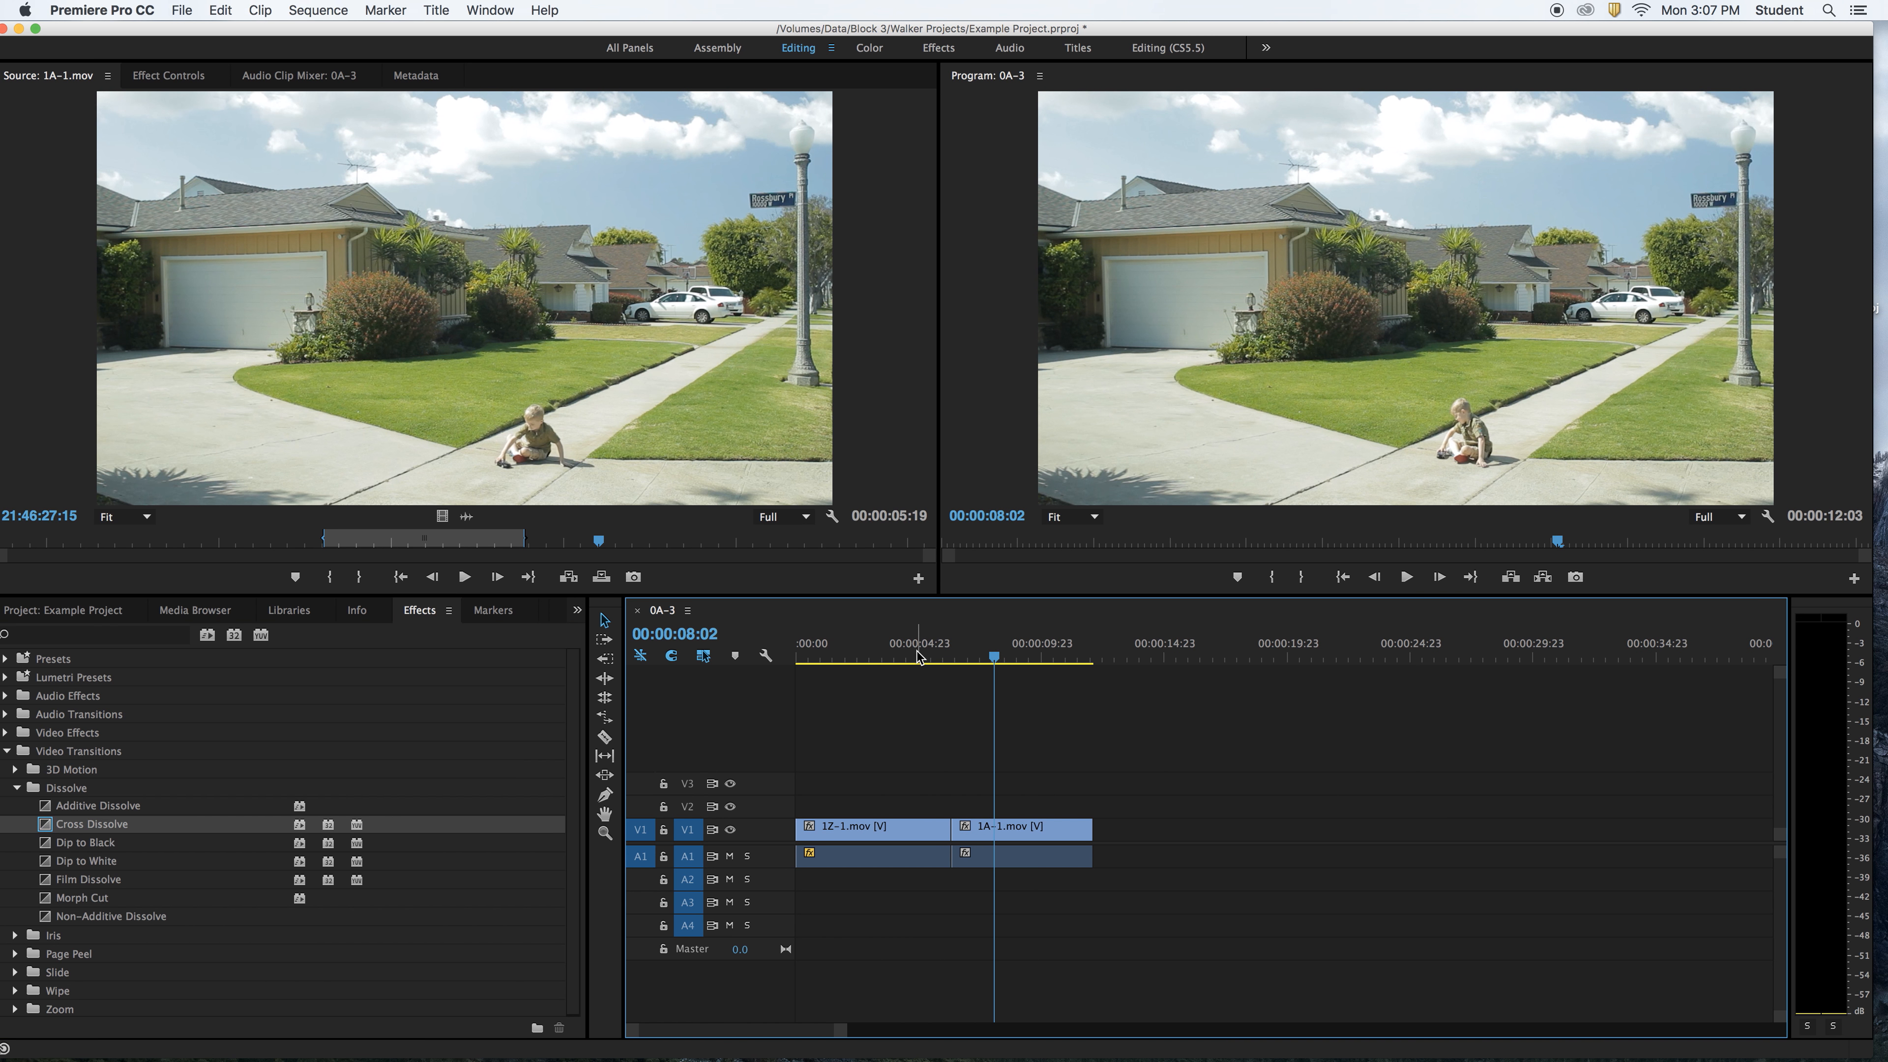
key("space")
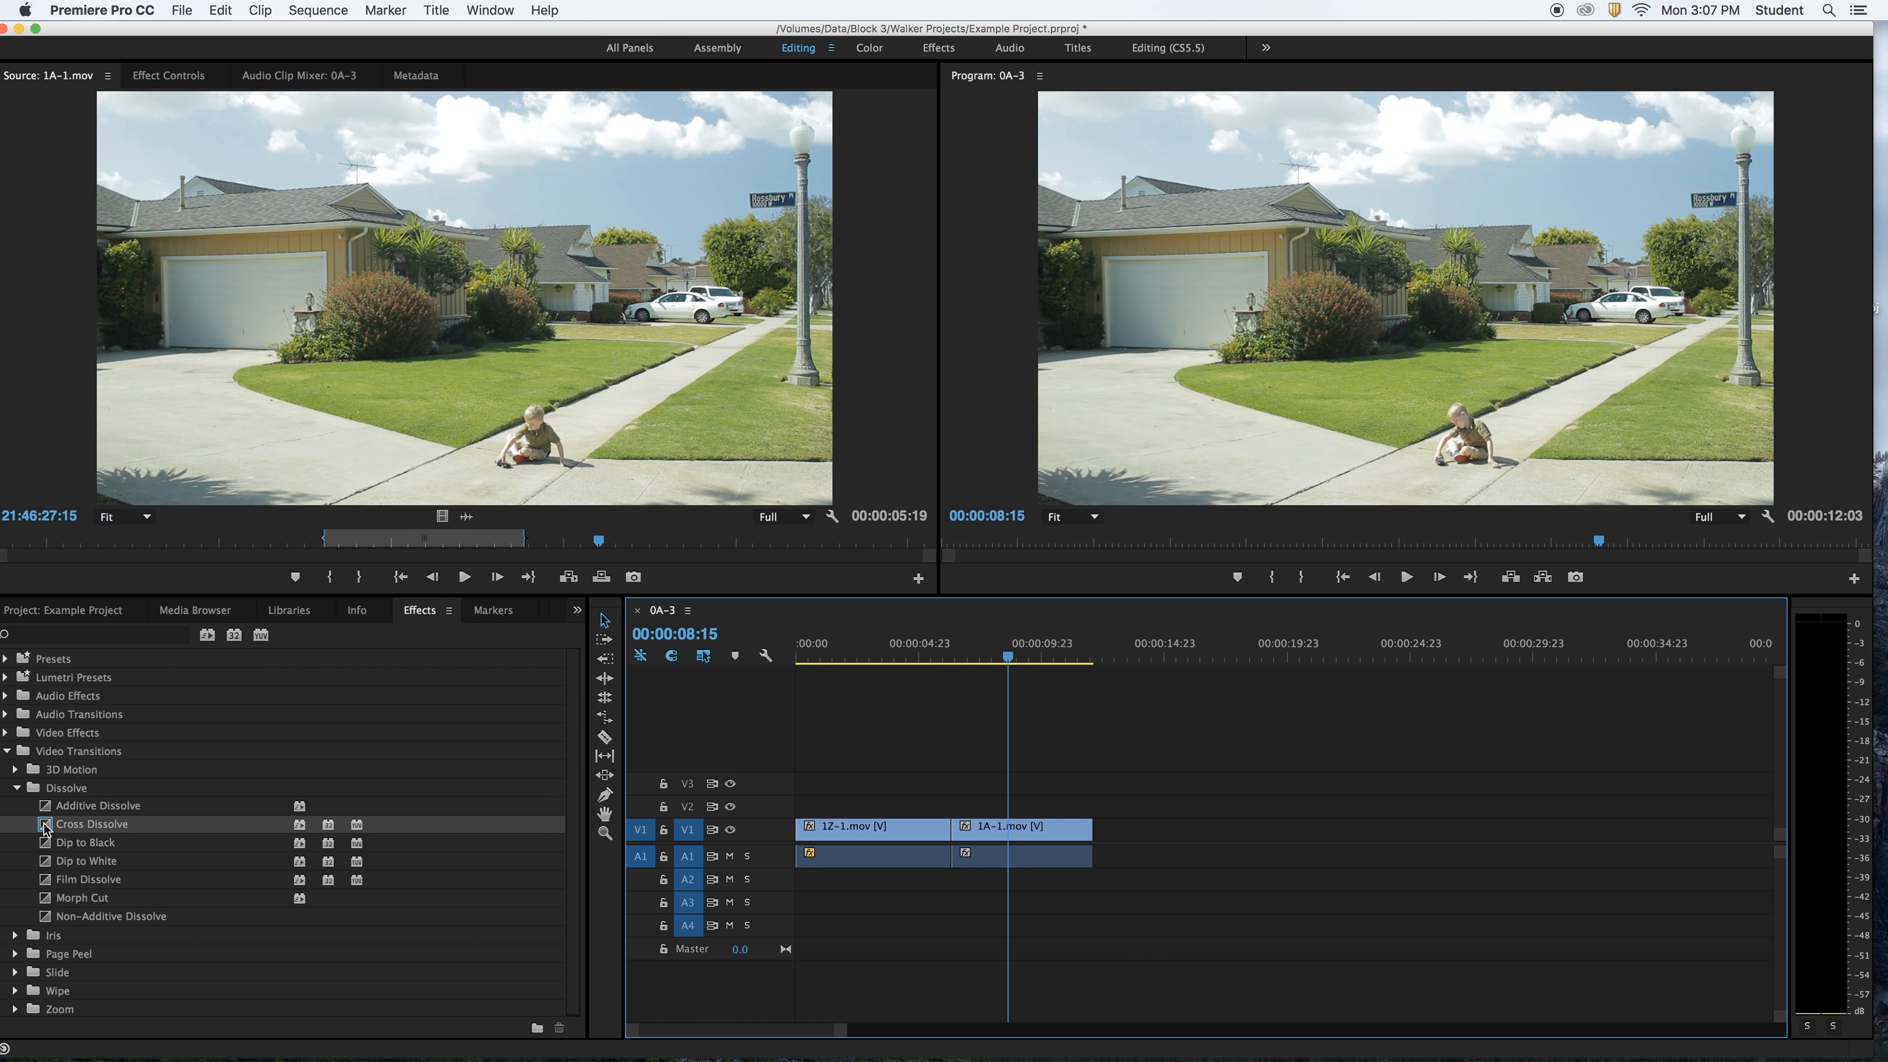
Apply the Cross Dissolve to the cut between the two clips on V1 and play the transition back.
left_click_drag(46, 827, 954, 834)
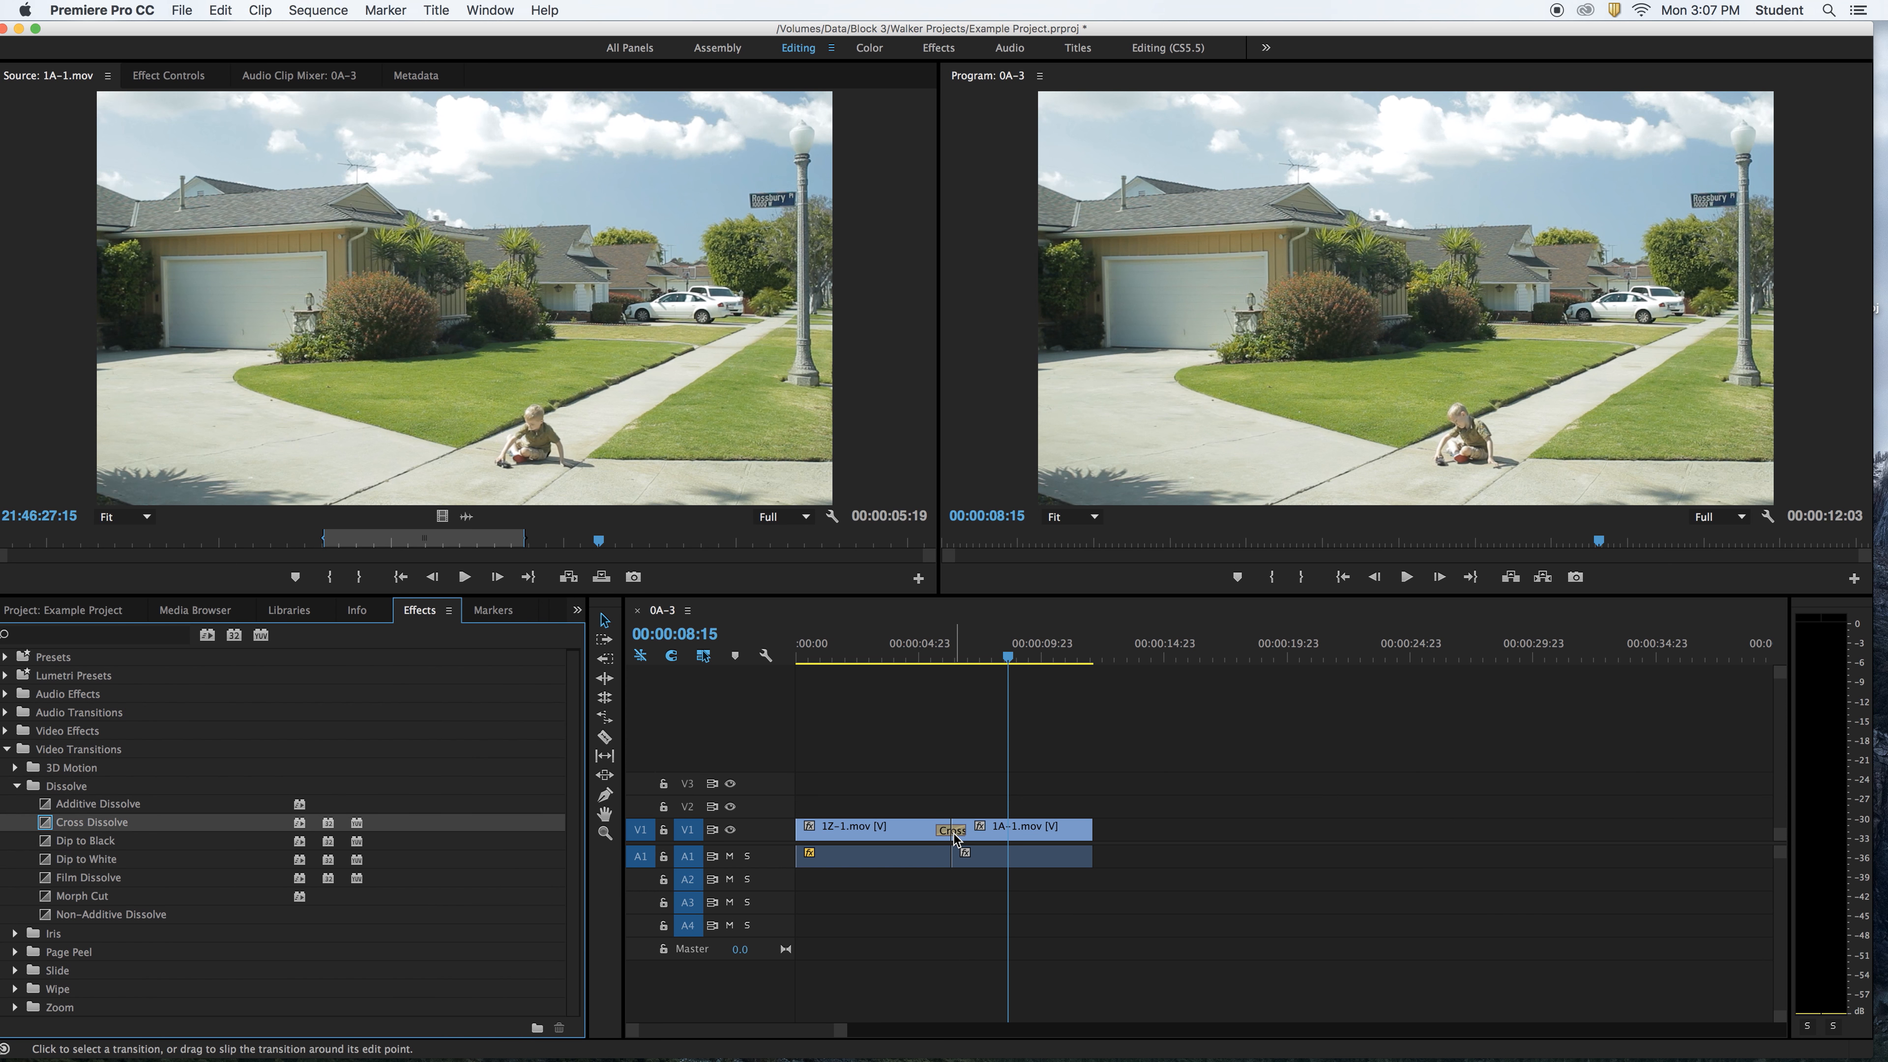
left_click(941, 654)
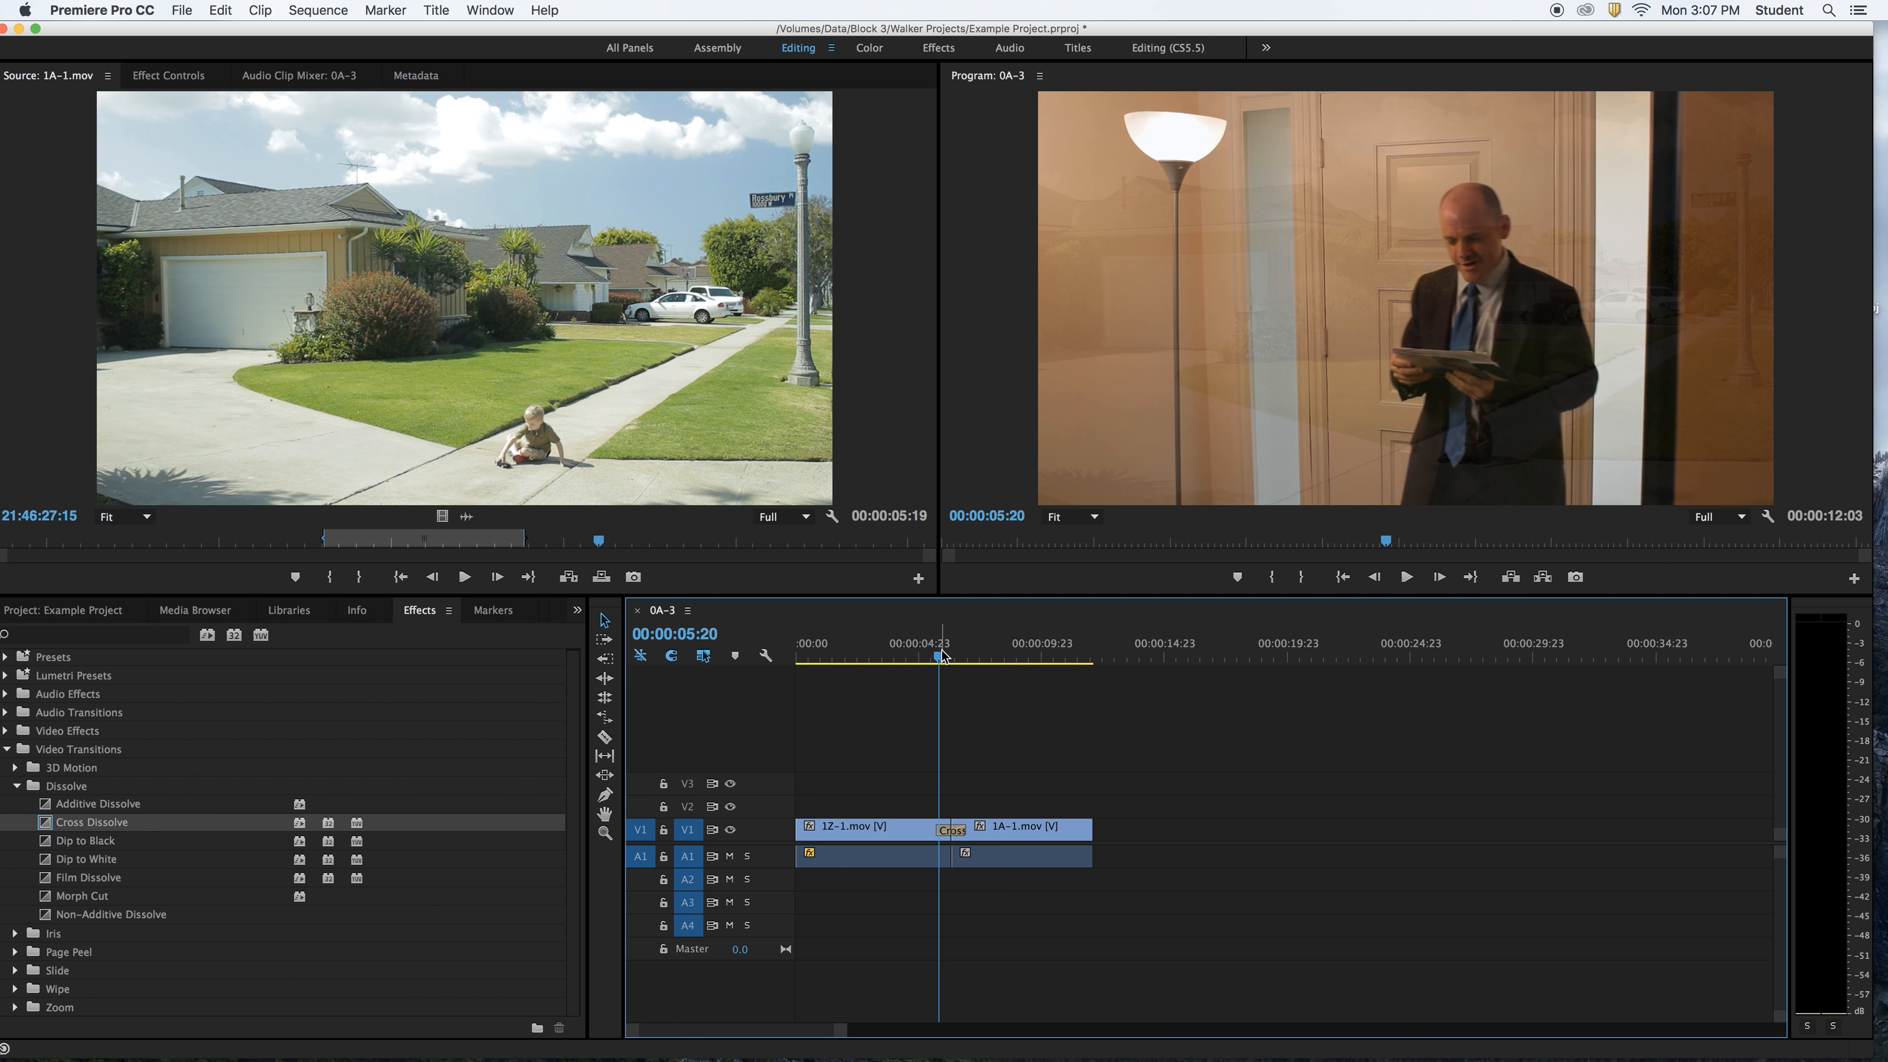
left_click_drag(942, 656, 919, 665)
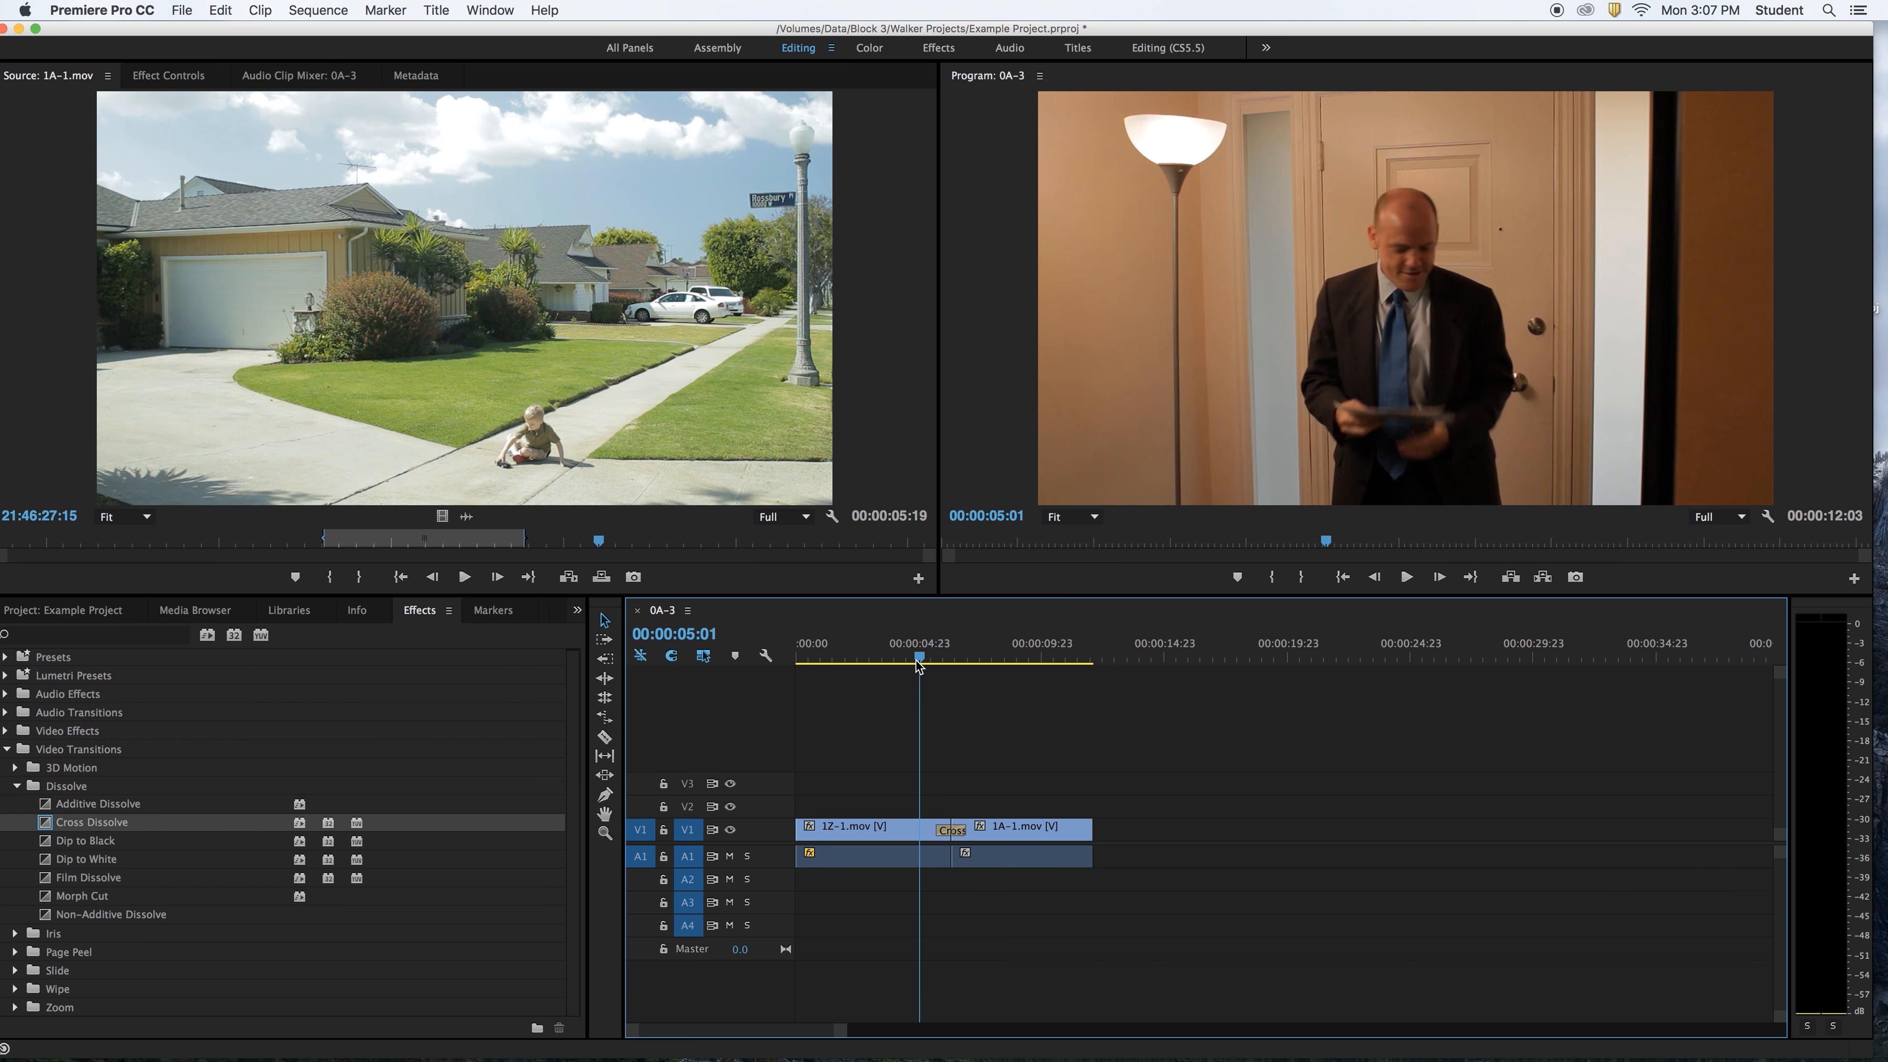
key("space")
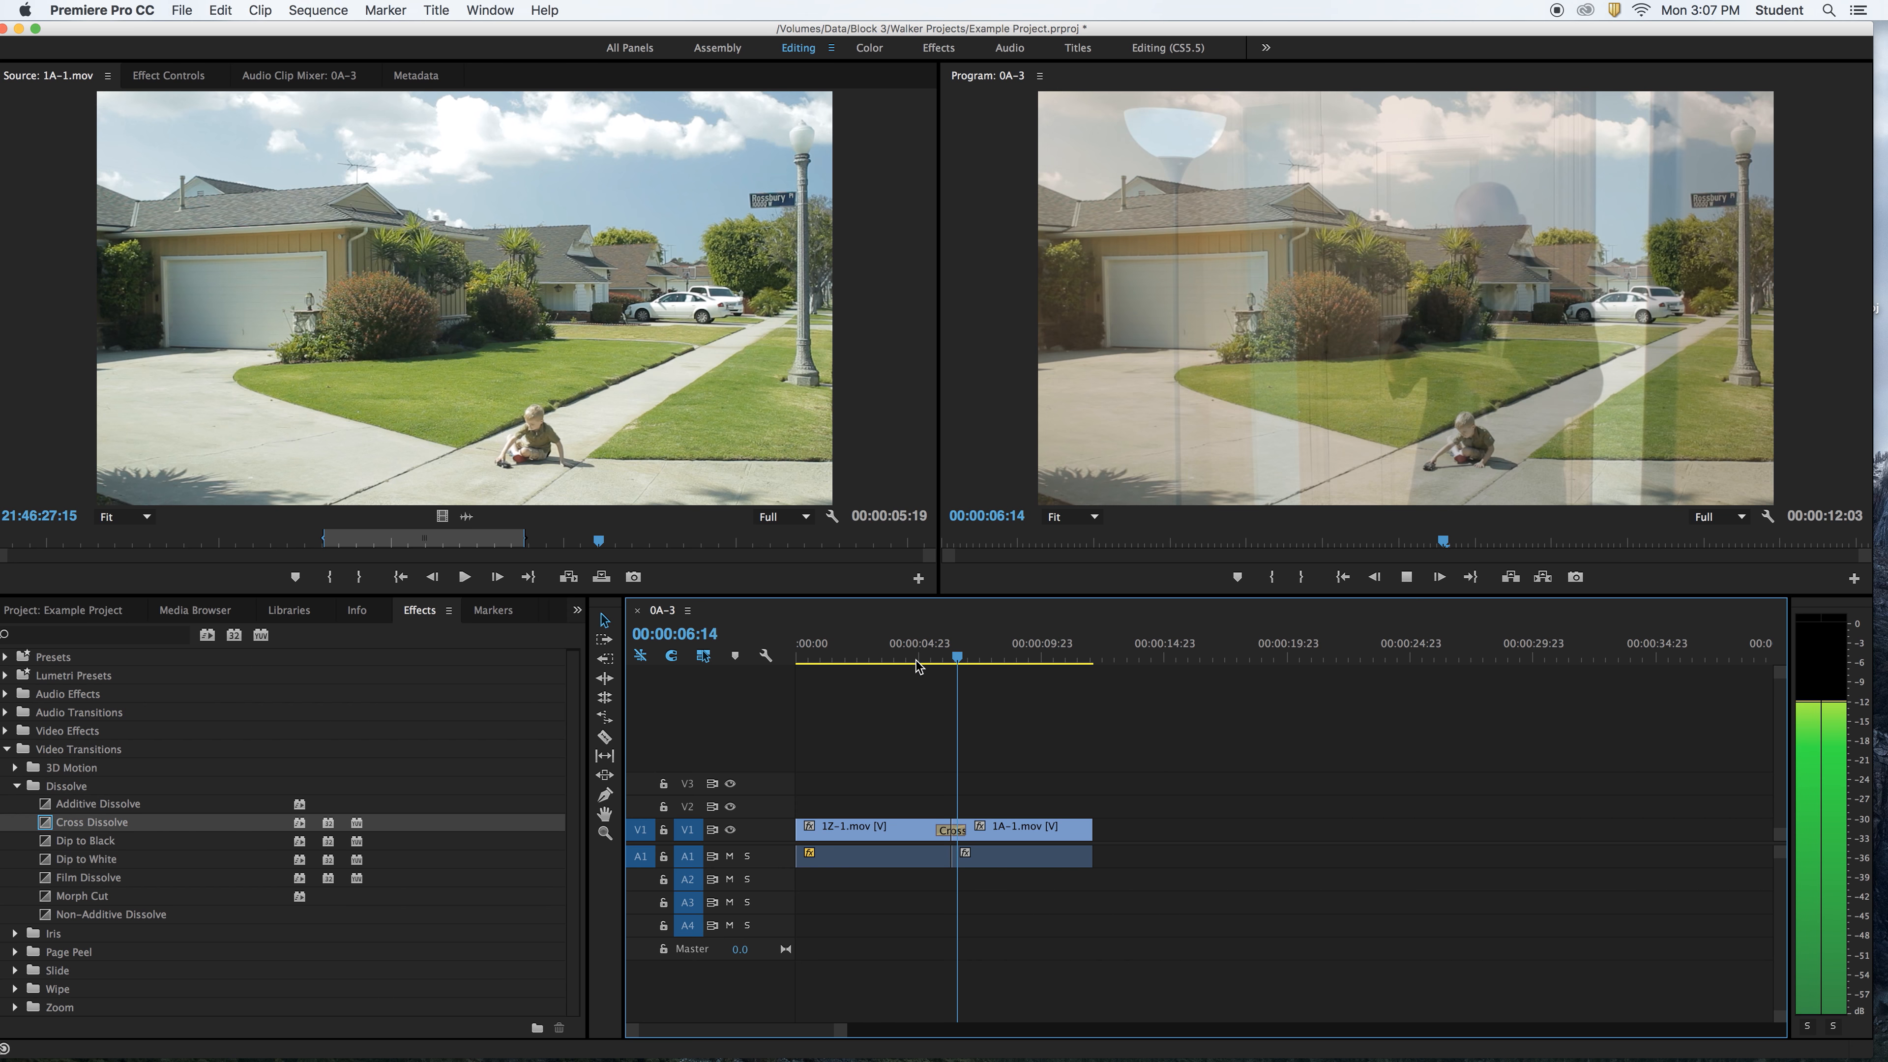
key("space")
left_click(909, 654)
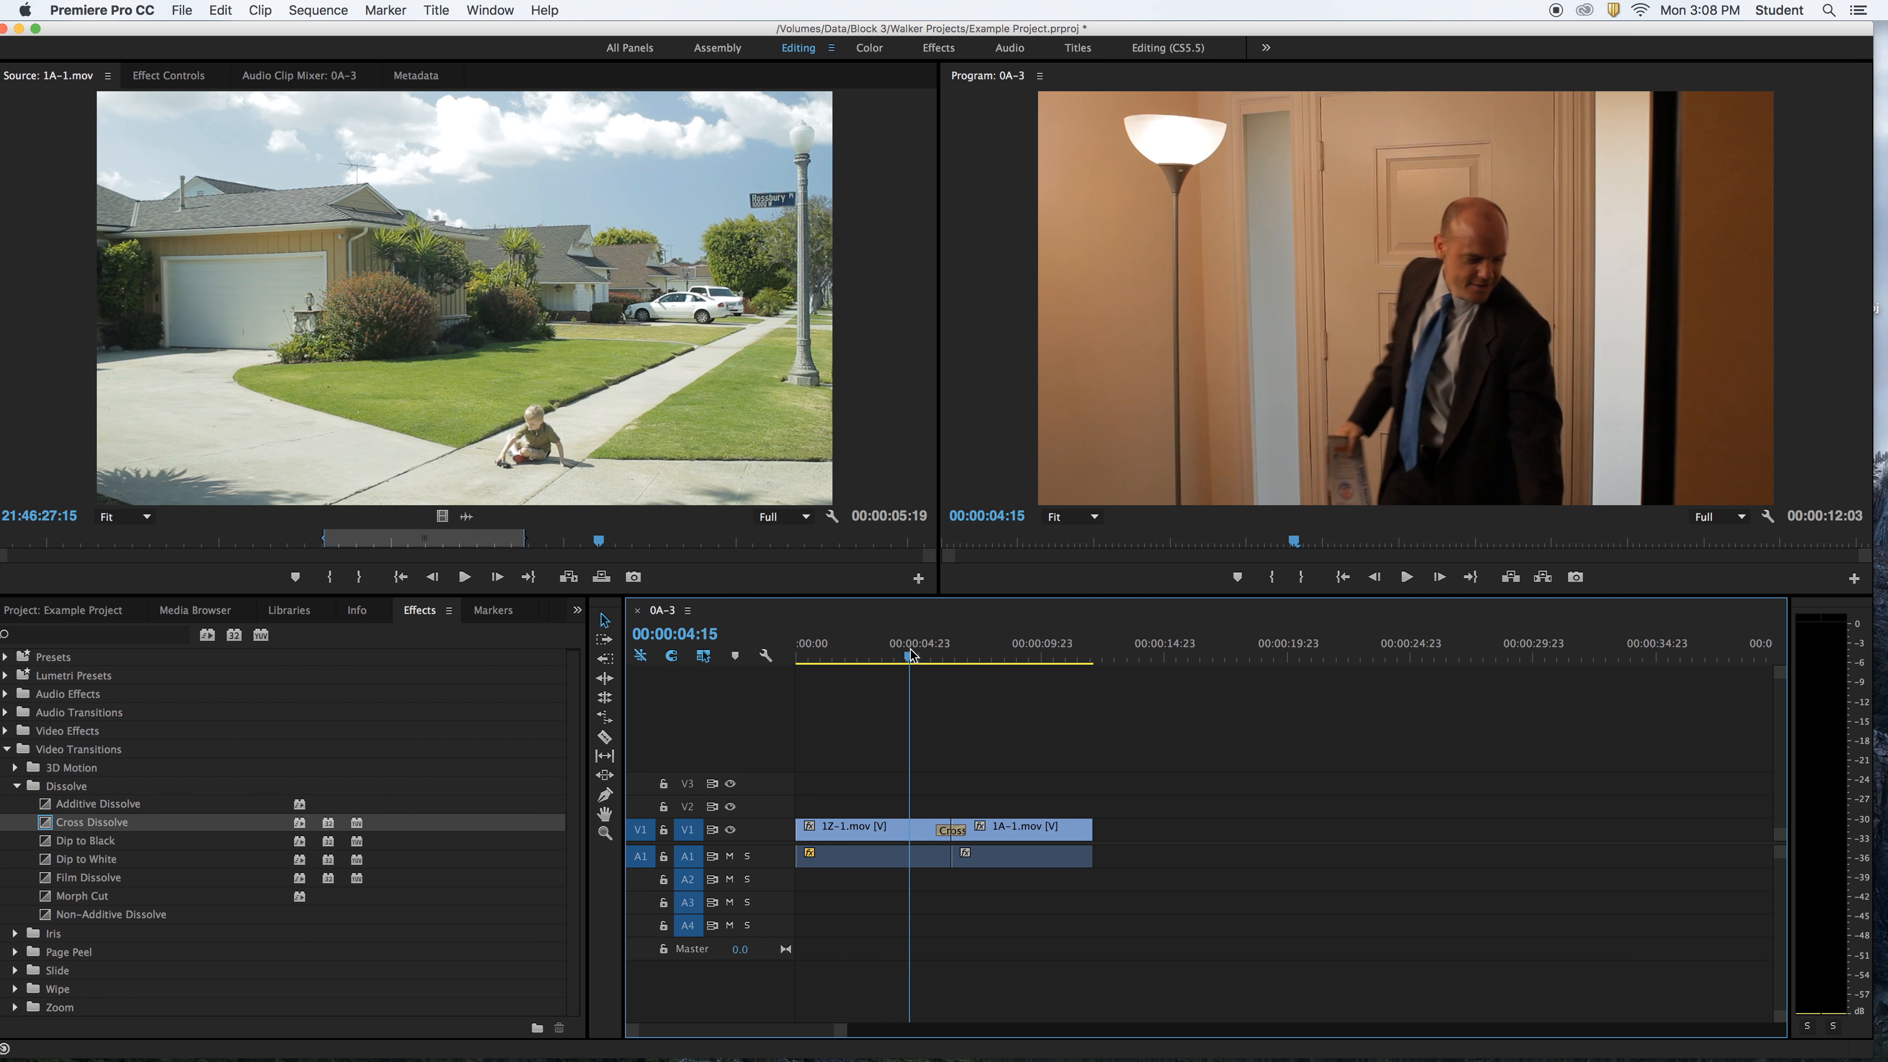
key("space")
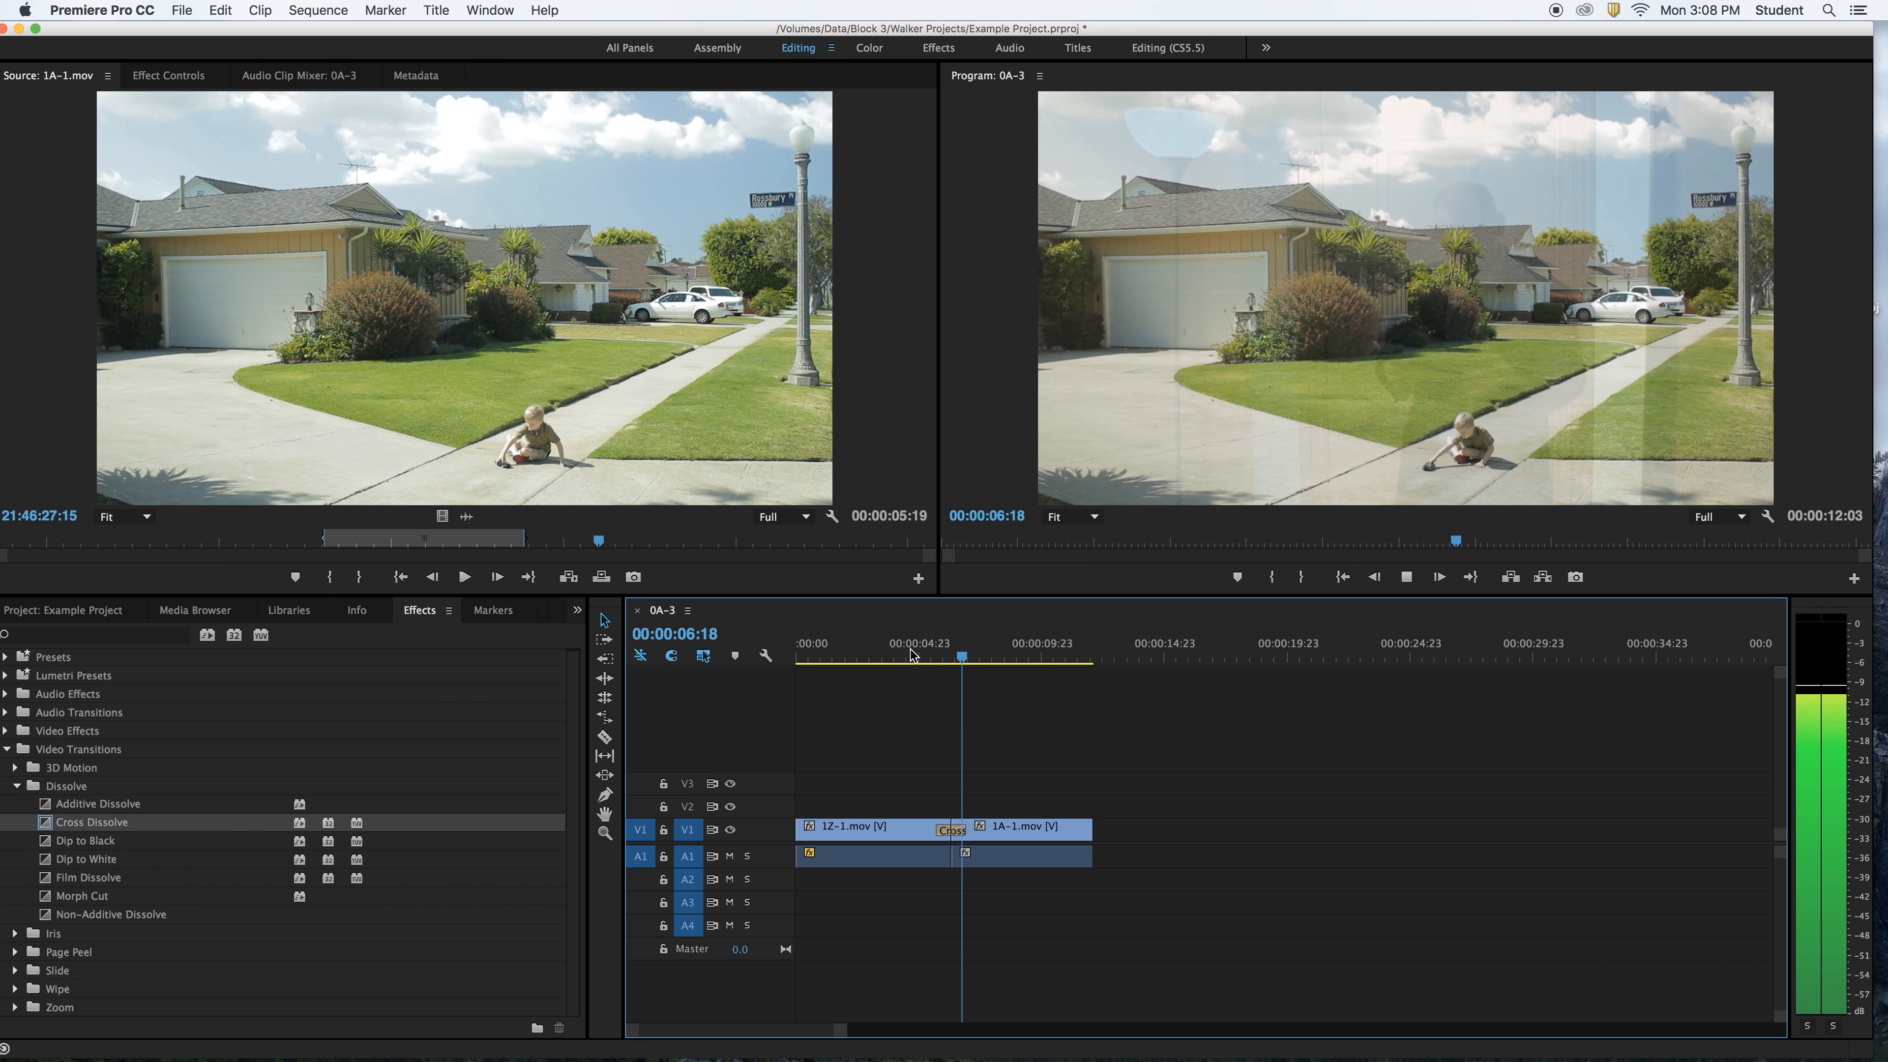
key("space")
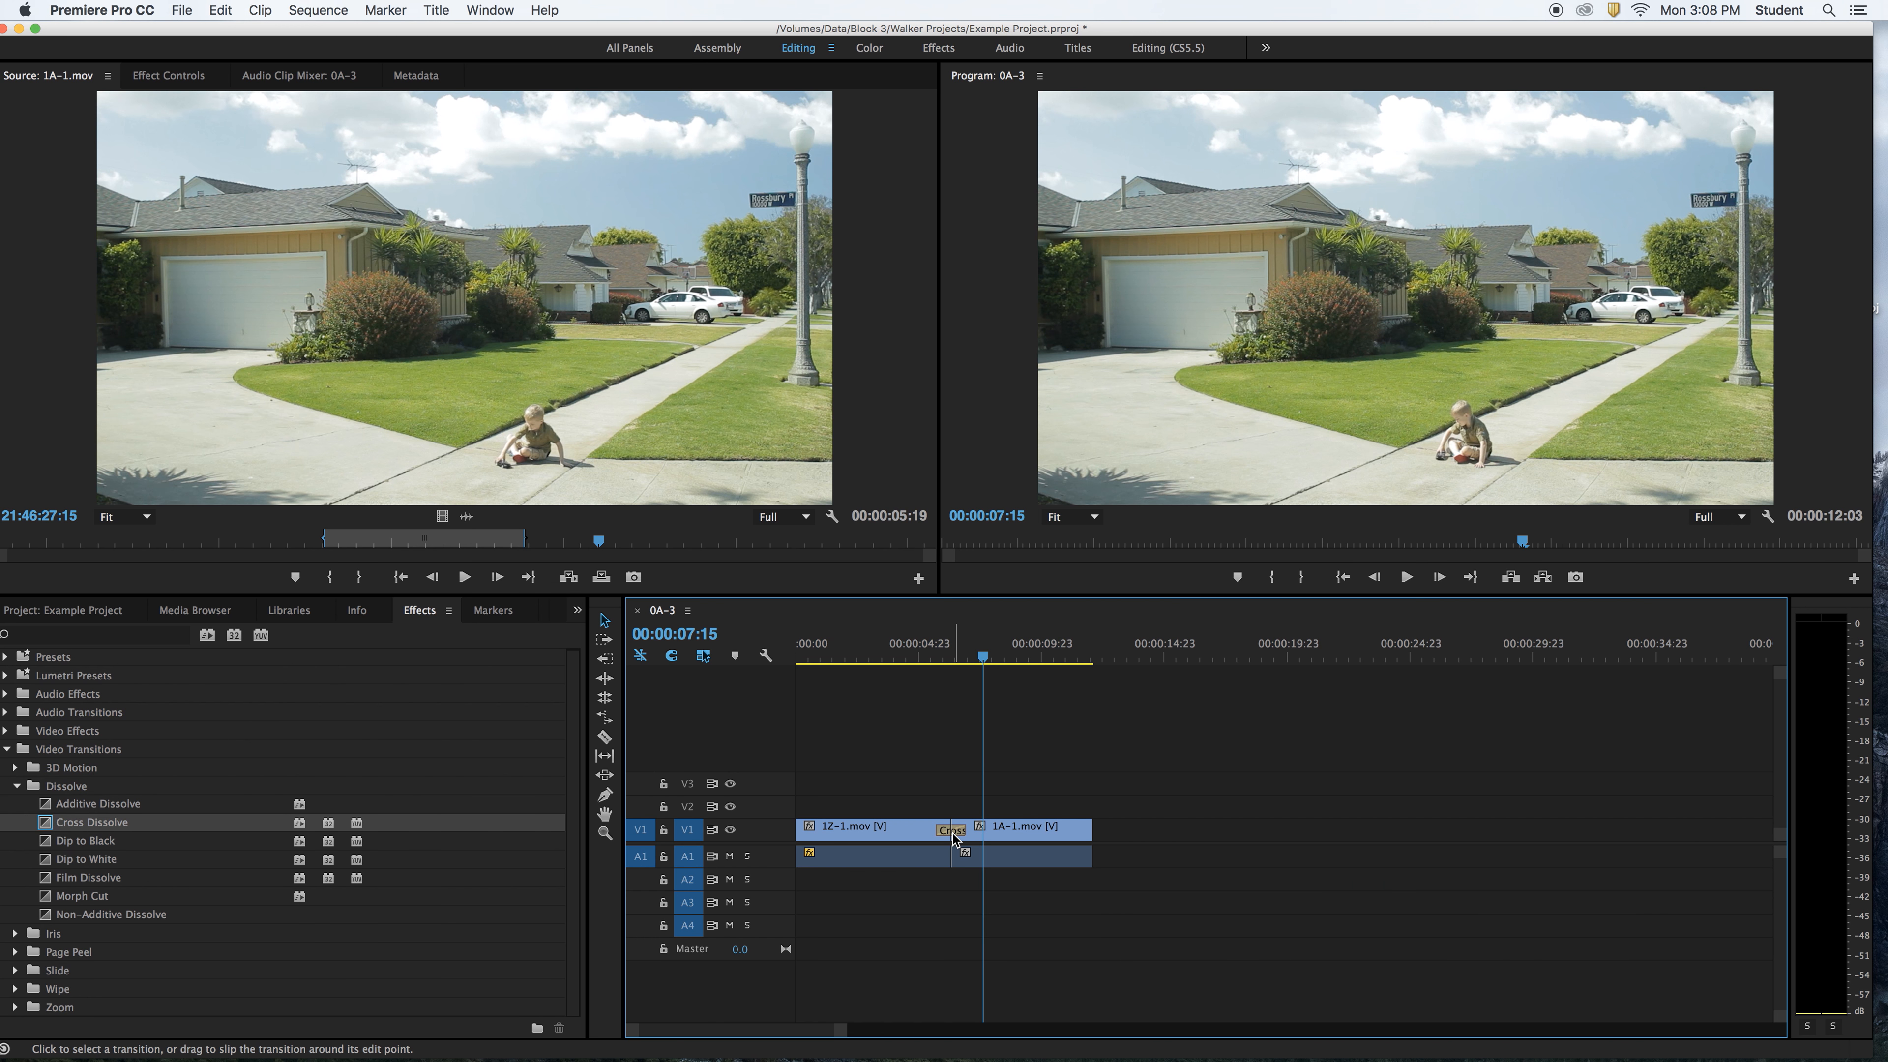
Lengthen the Cross Dissolve on V1 to about 3.7 seconds, extending both ends evenly, and play it back.
mouse_move(953, 834)
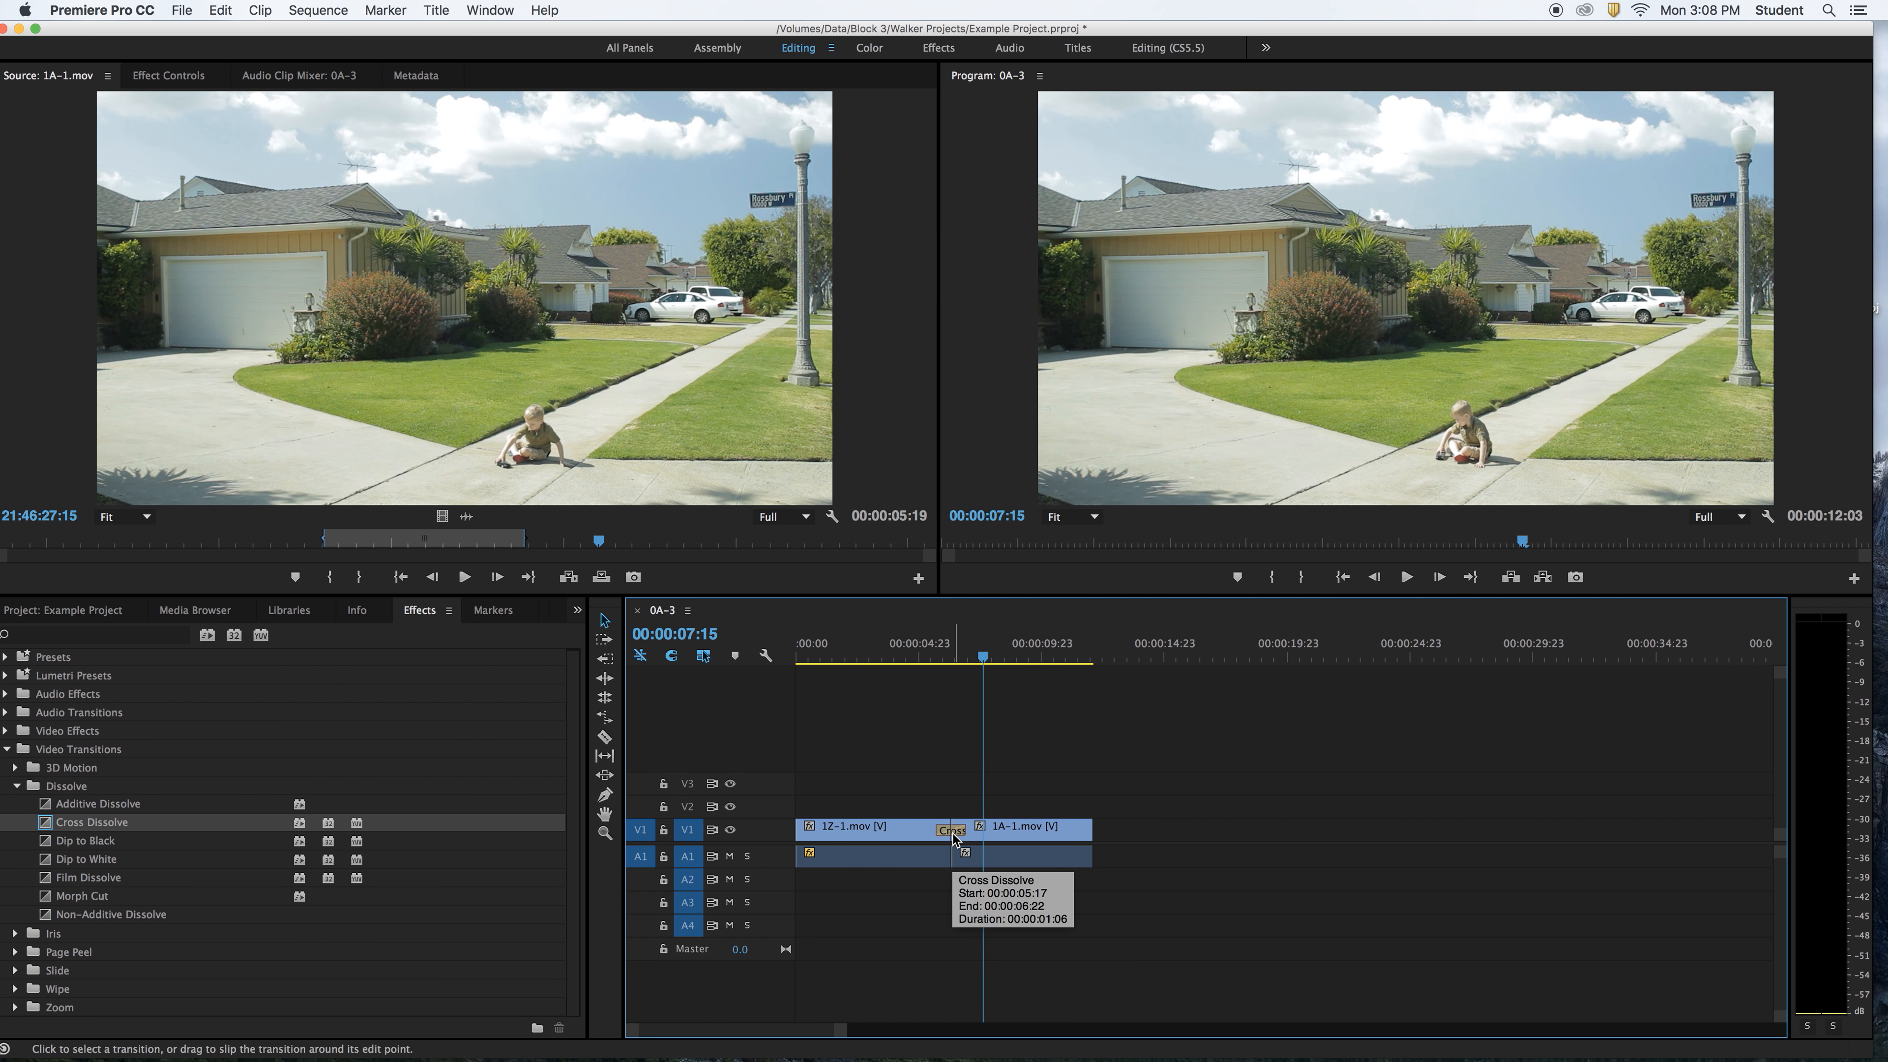
key("=")
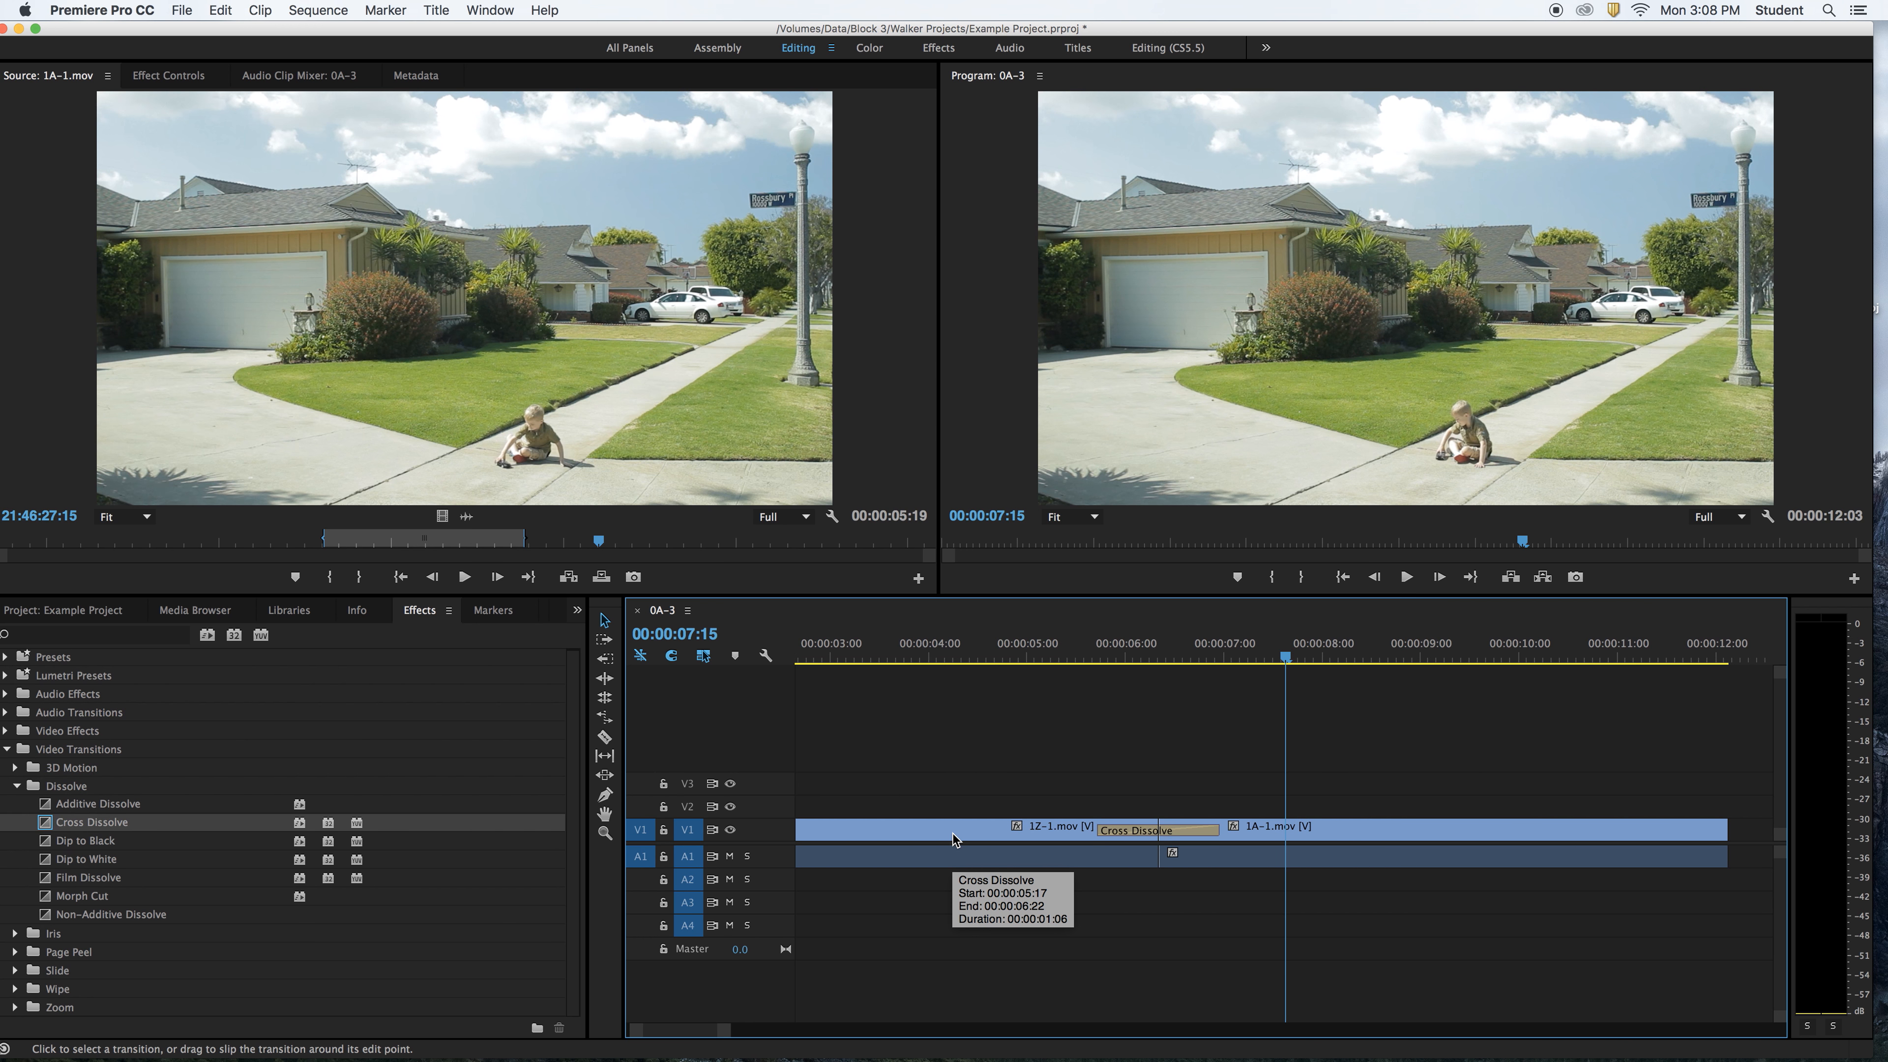
key("=")
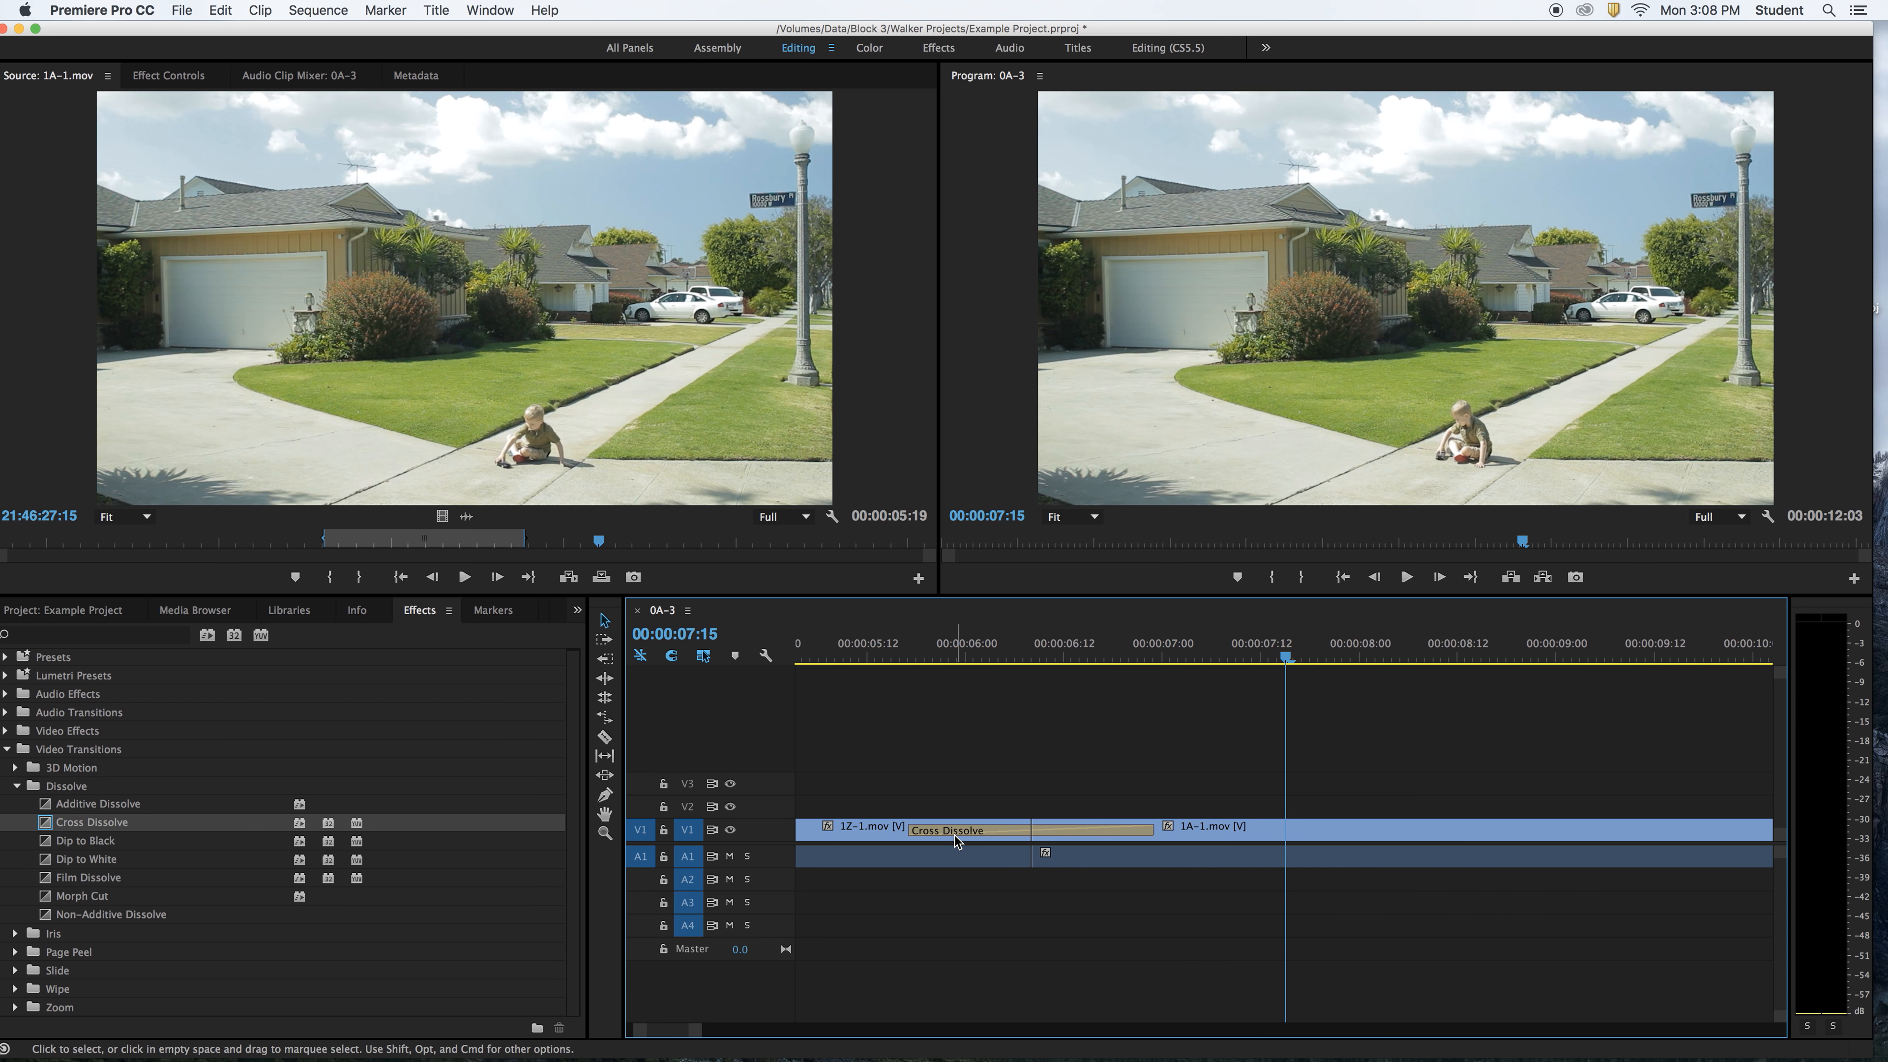
key("-")
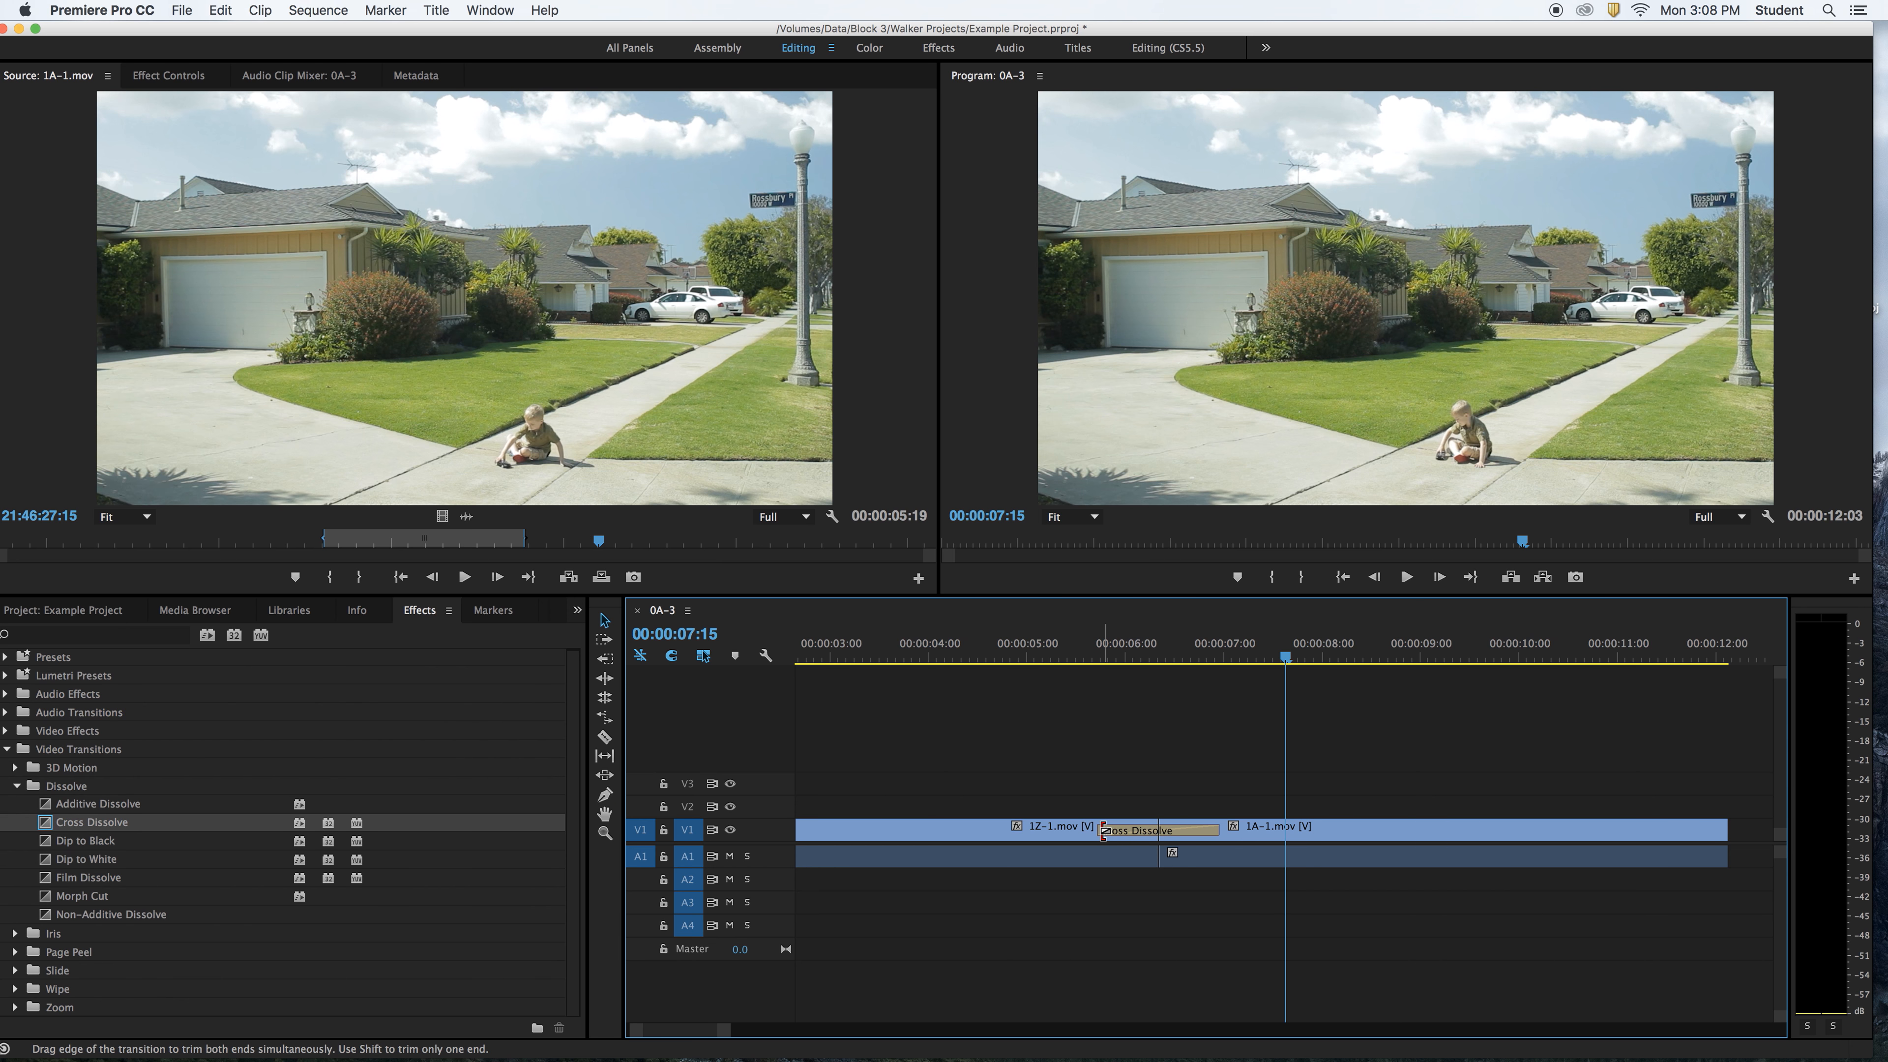
left_click_drag(1102, 831, 979, 832)
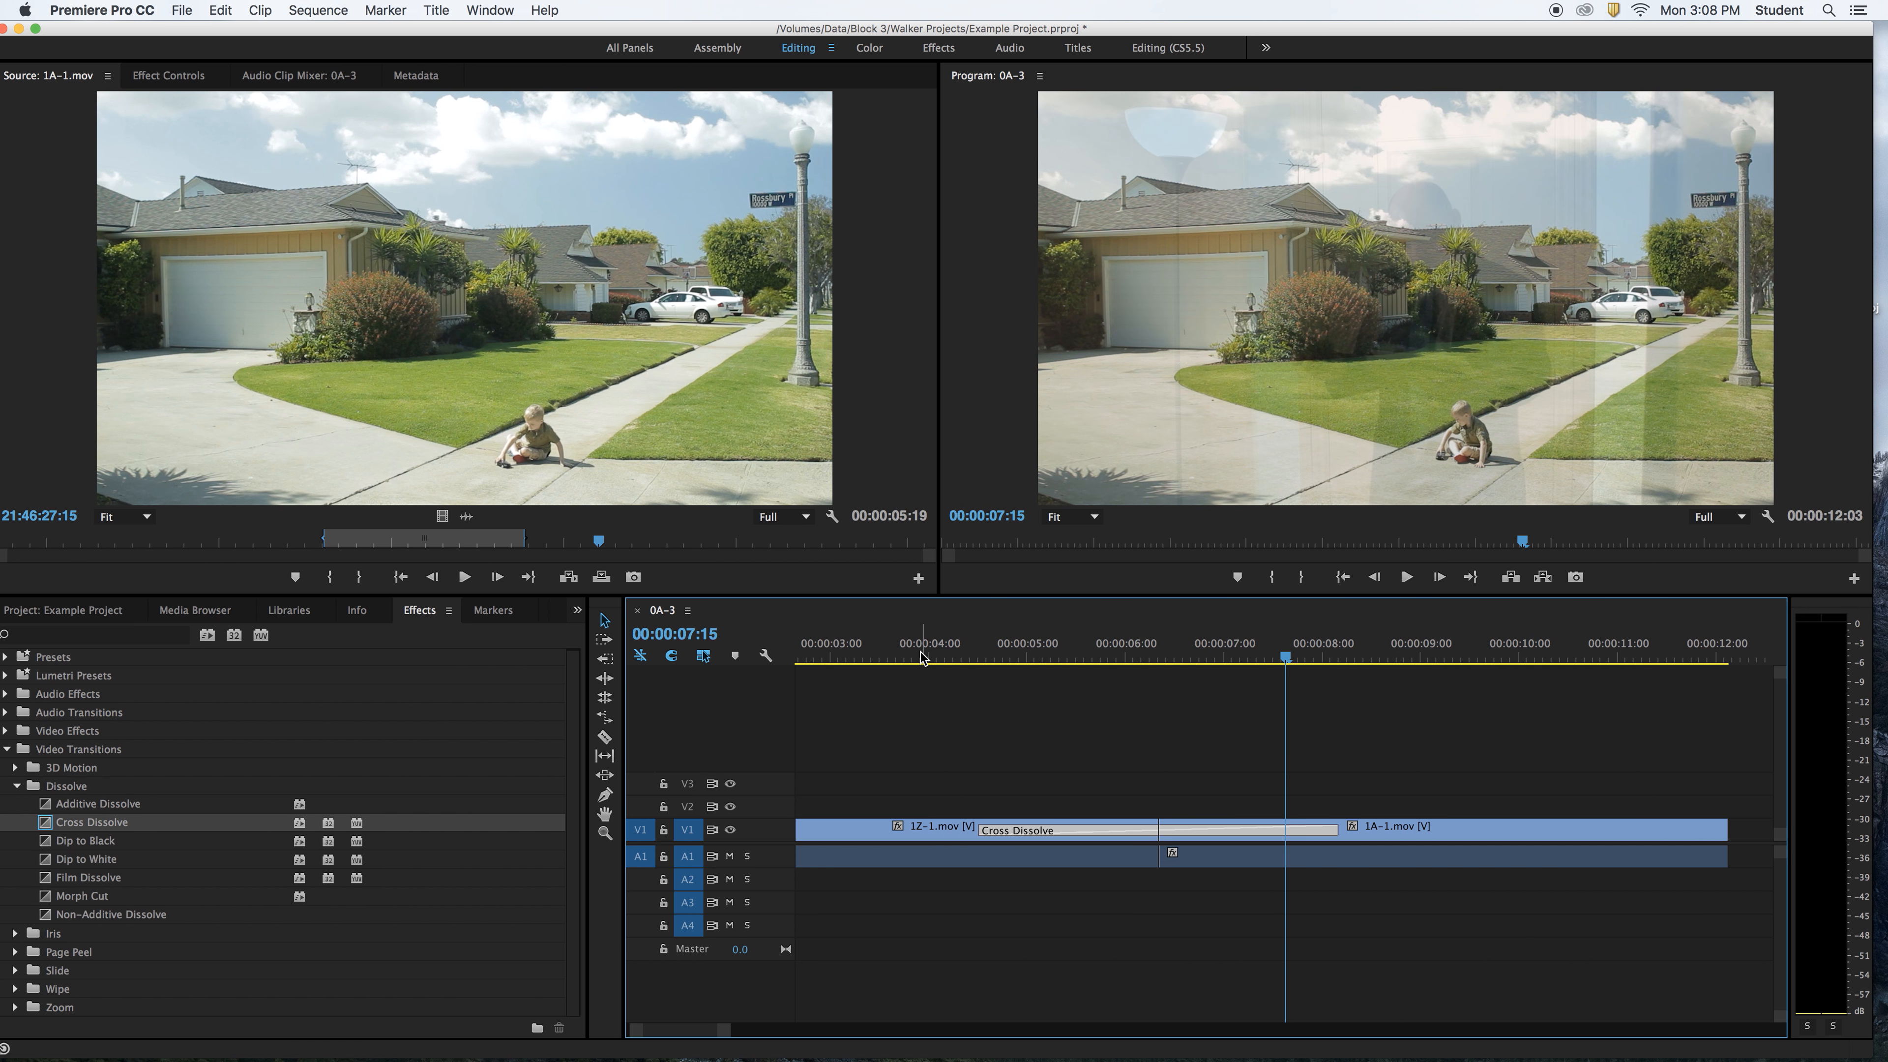
left_click(922, 659)
key("space")
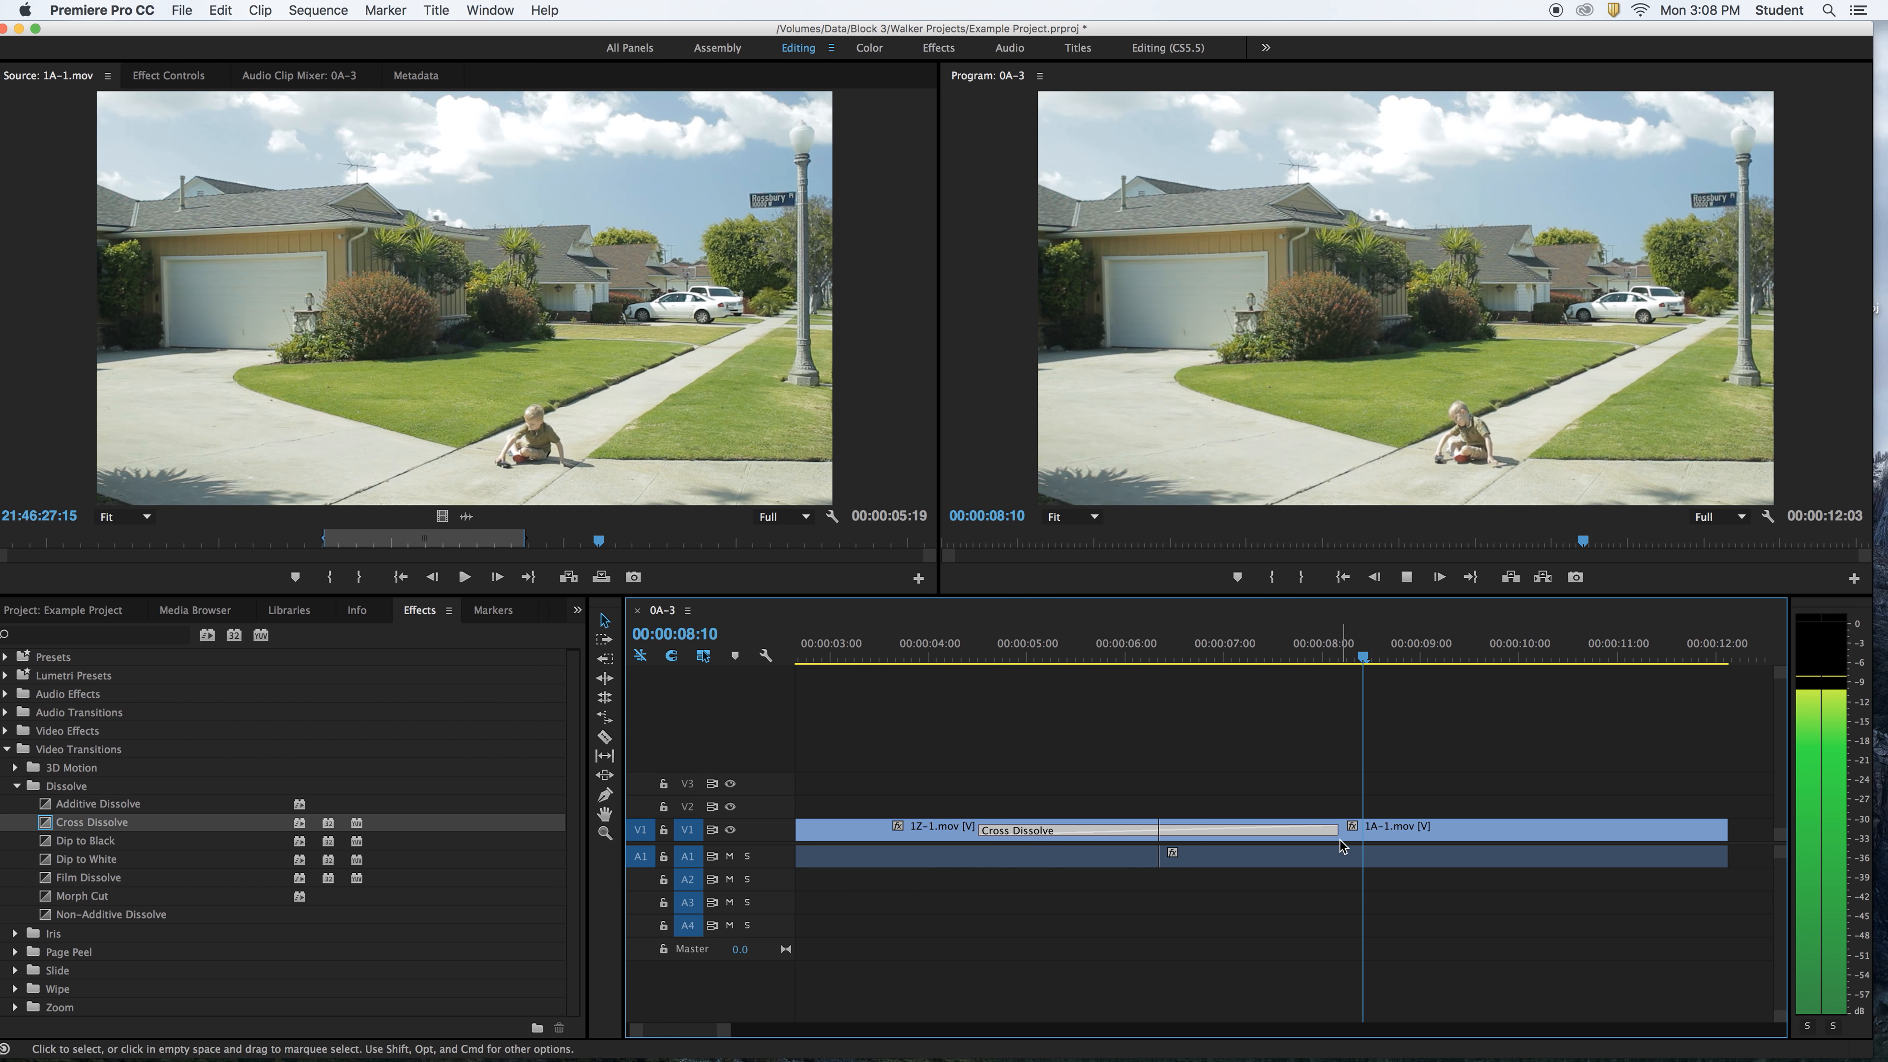
Shorten the Cross Dissolve to about 8 frames around the cut and play it back.
left_click_drag(1339, 840, 1179, 834)
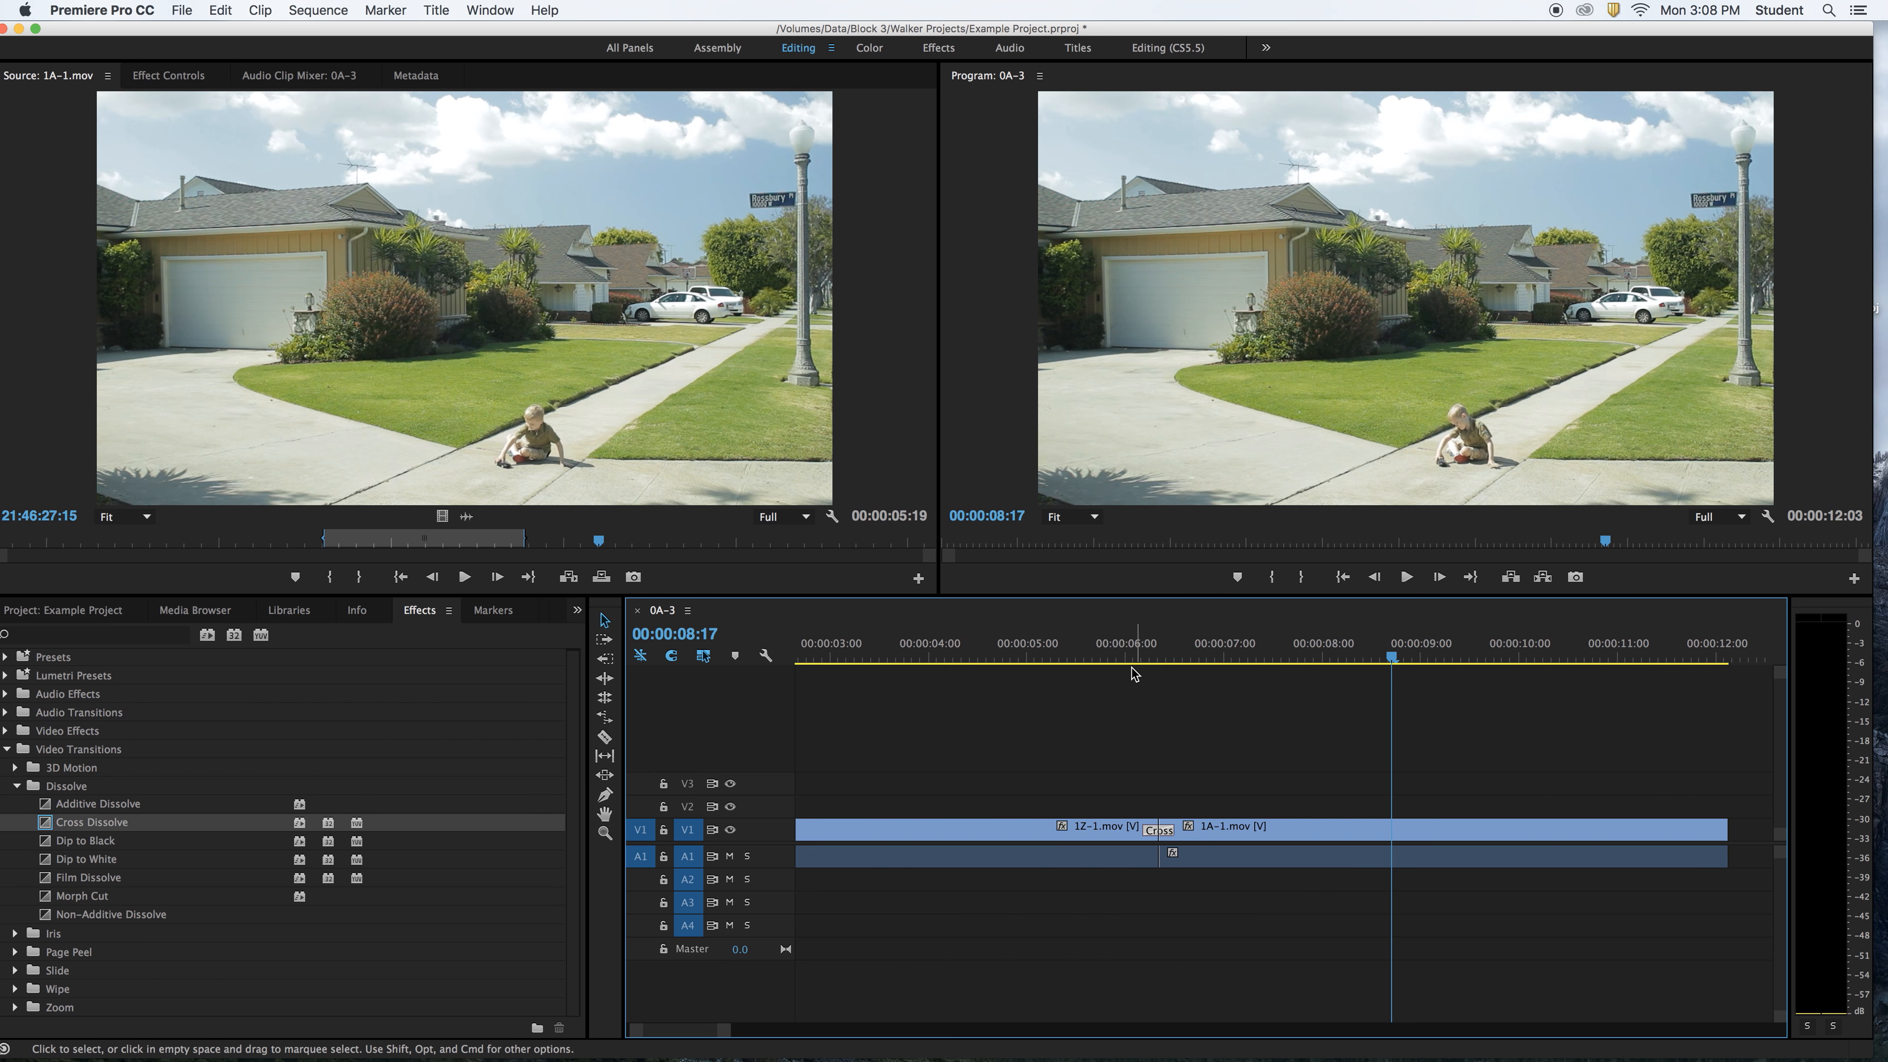
left_click(1125, 656)
key("space")
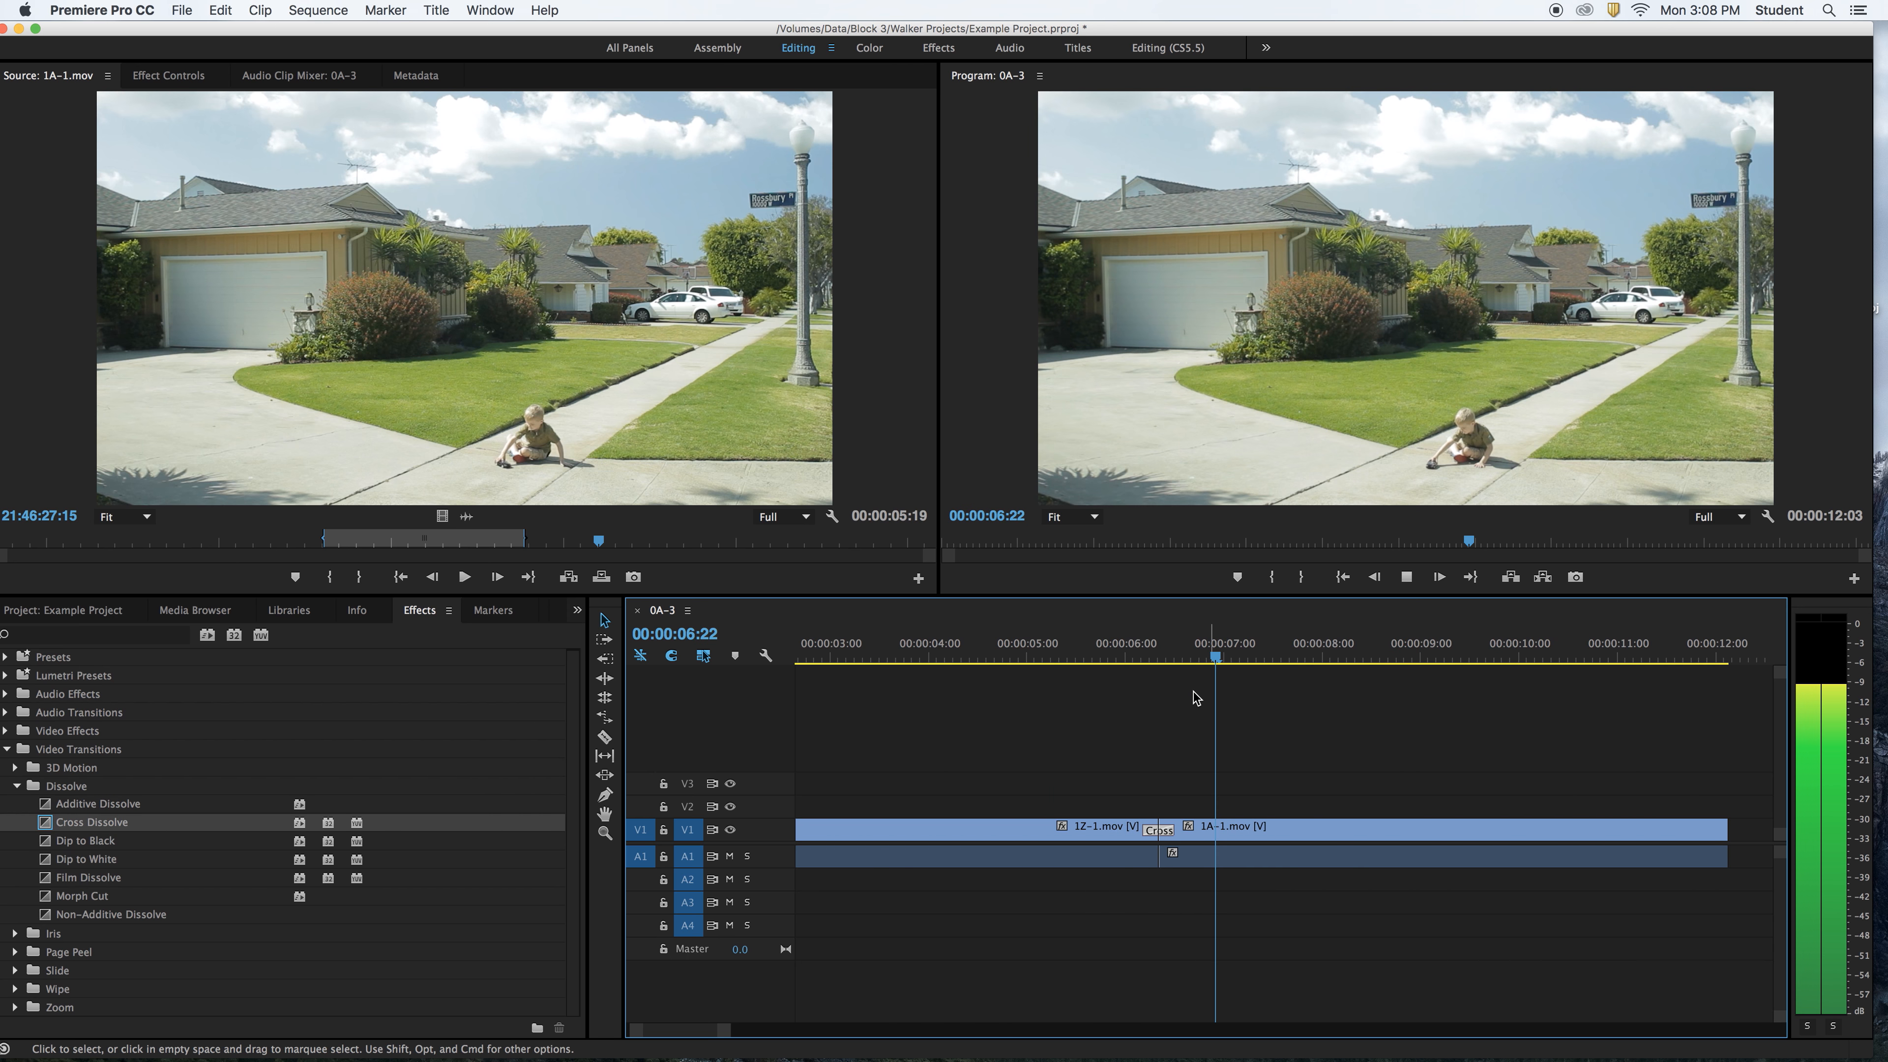
left_click(1130, 652)
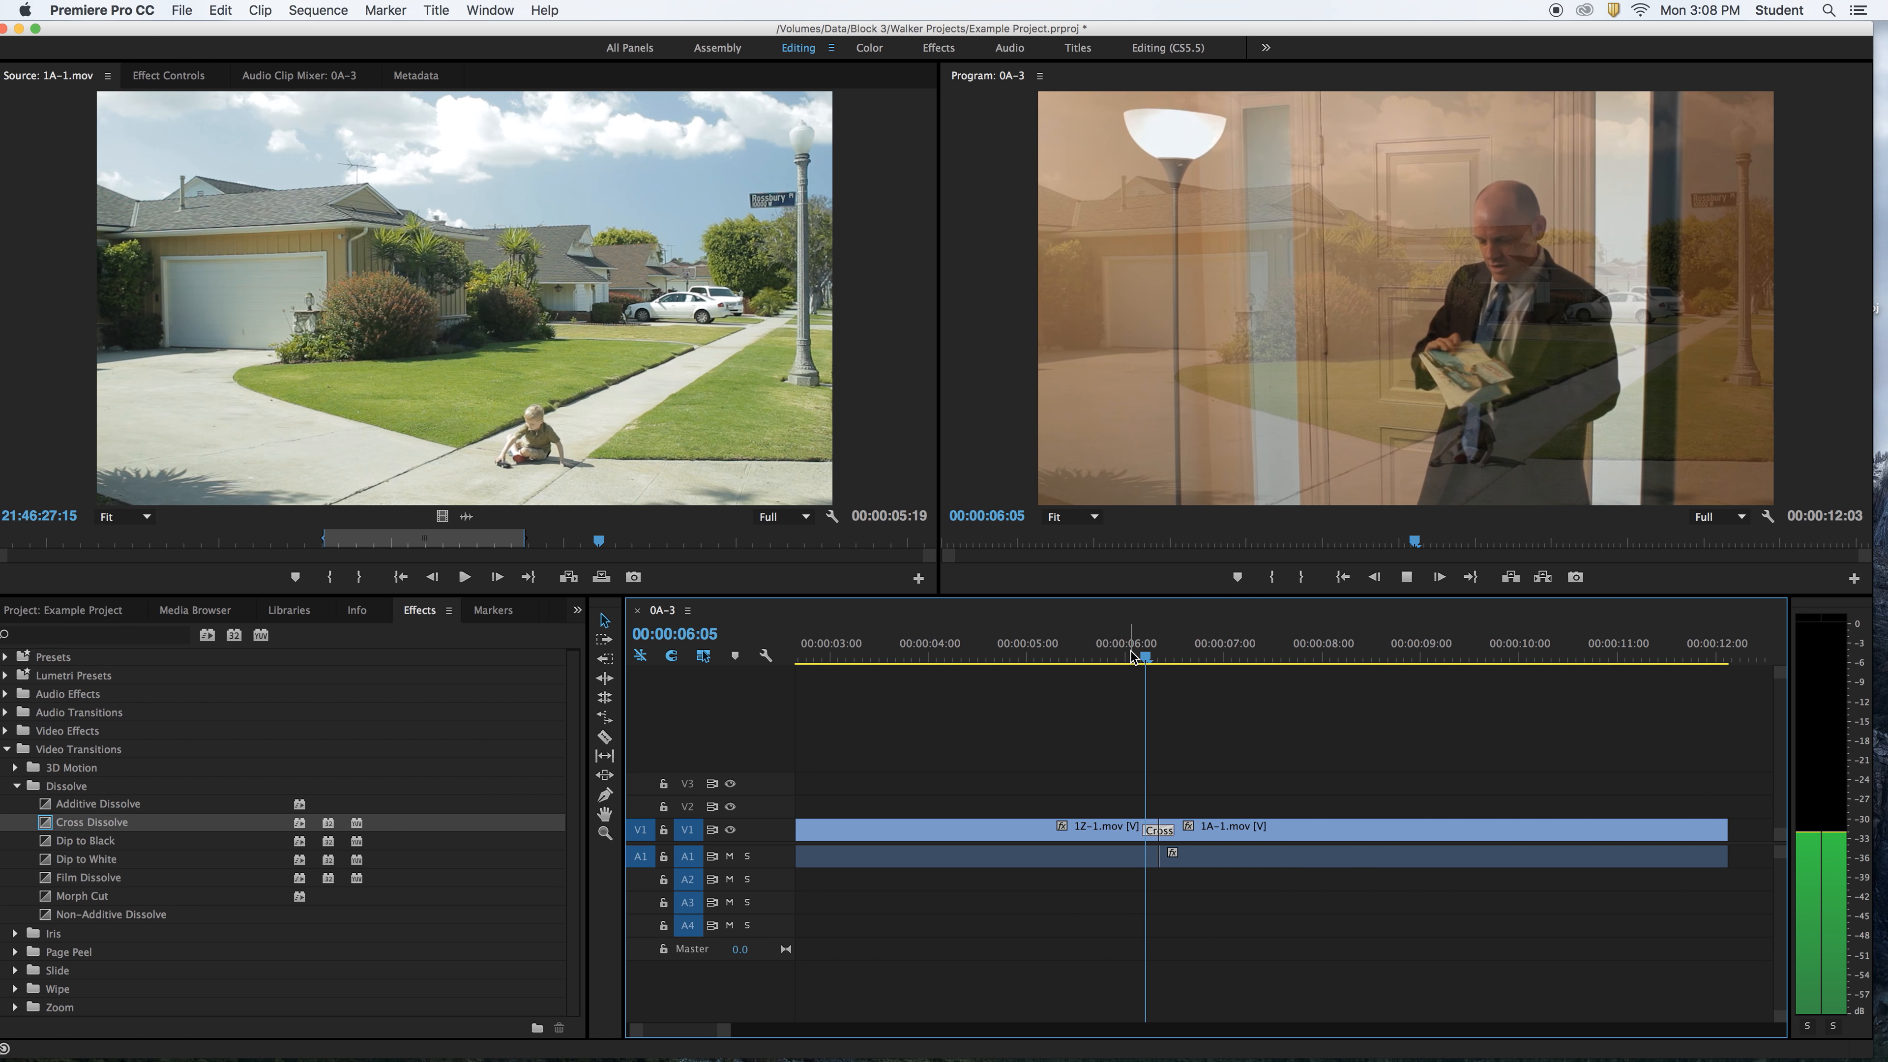
key("space")
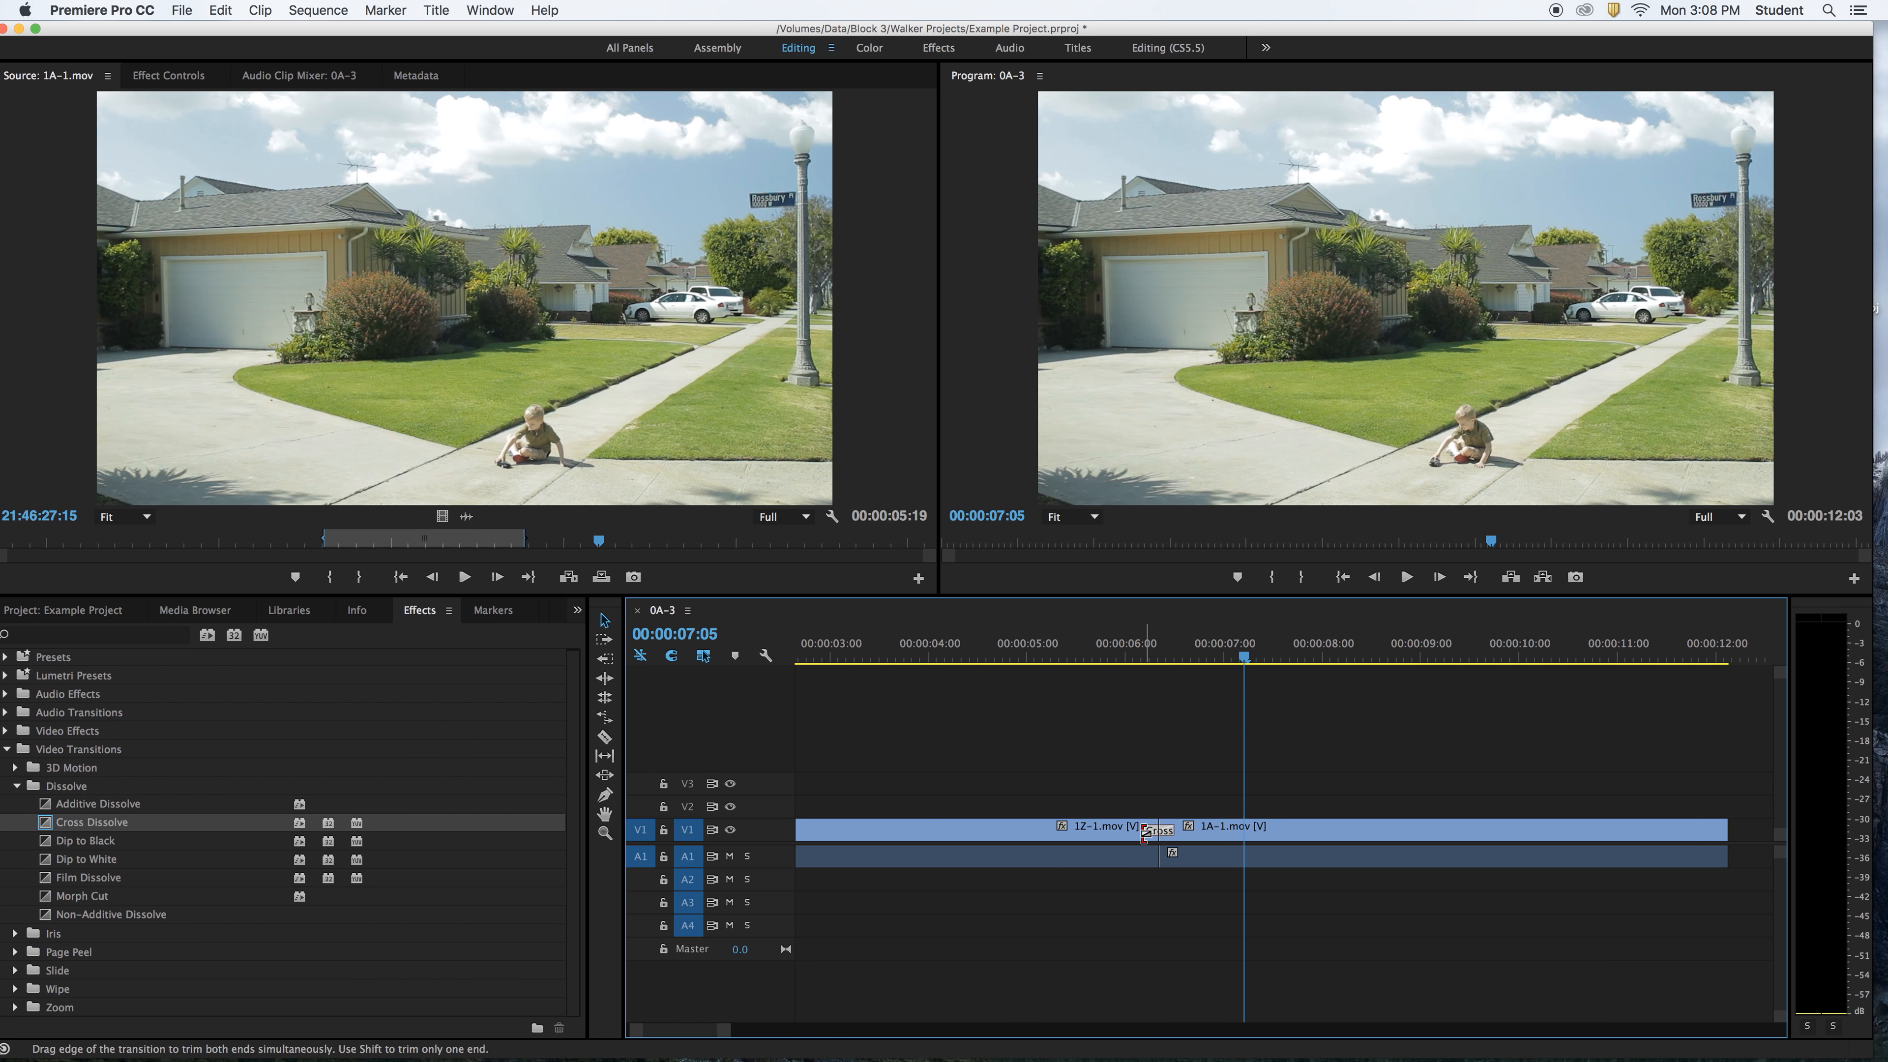
Set the duration of the Cross Dissolve between the two clips to 15 frames and play it back.
left_click_drag(1145, 831, 1111, 832)
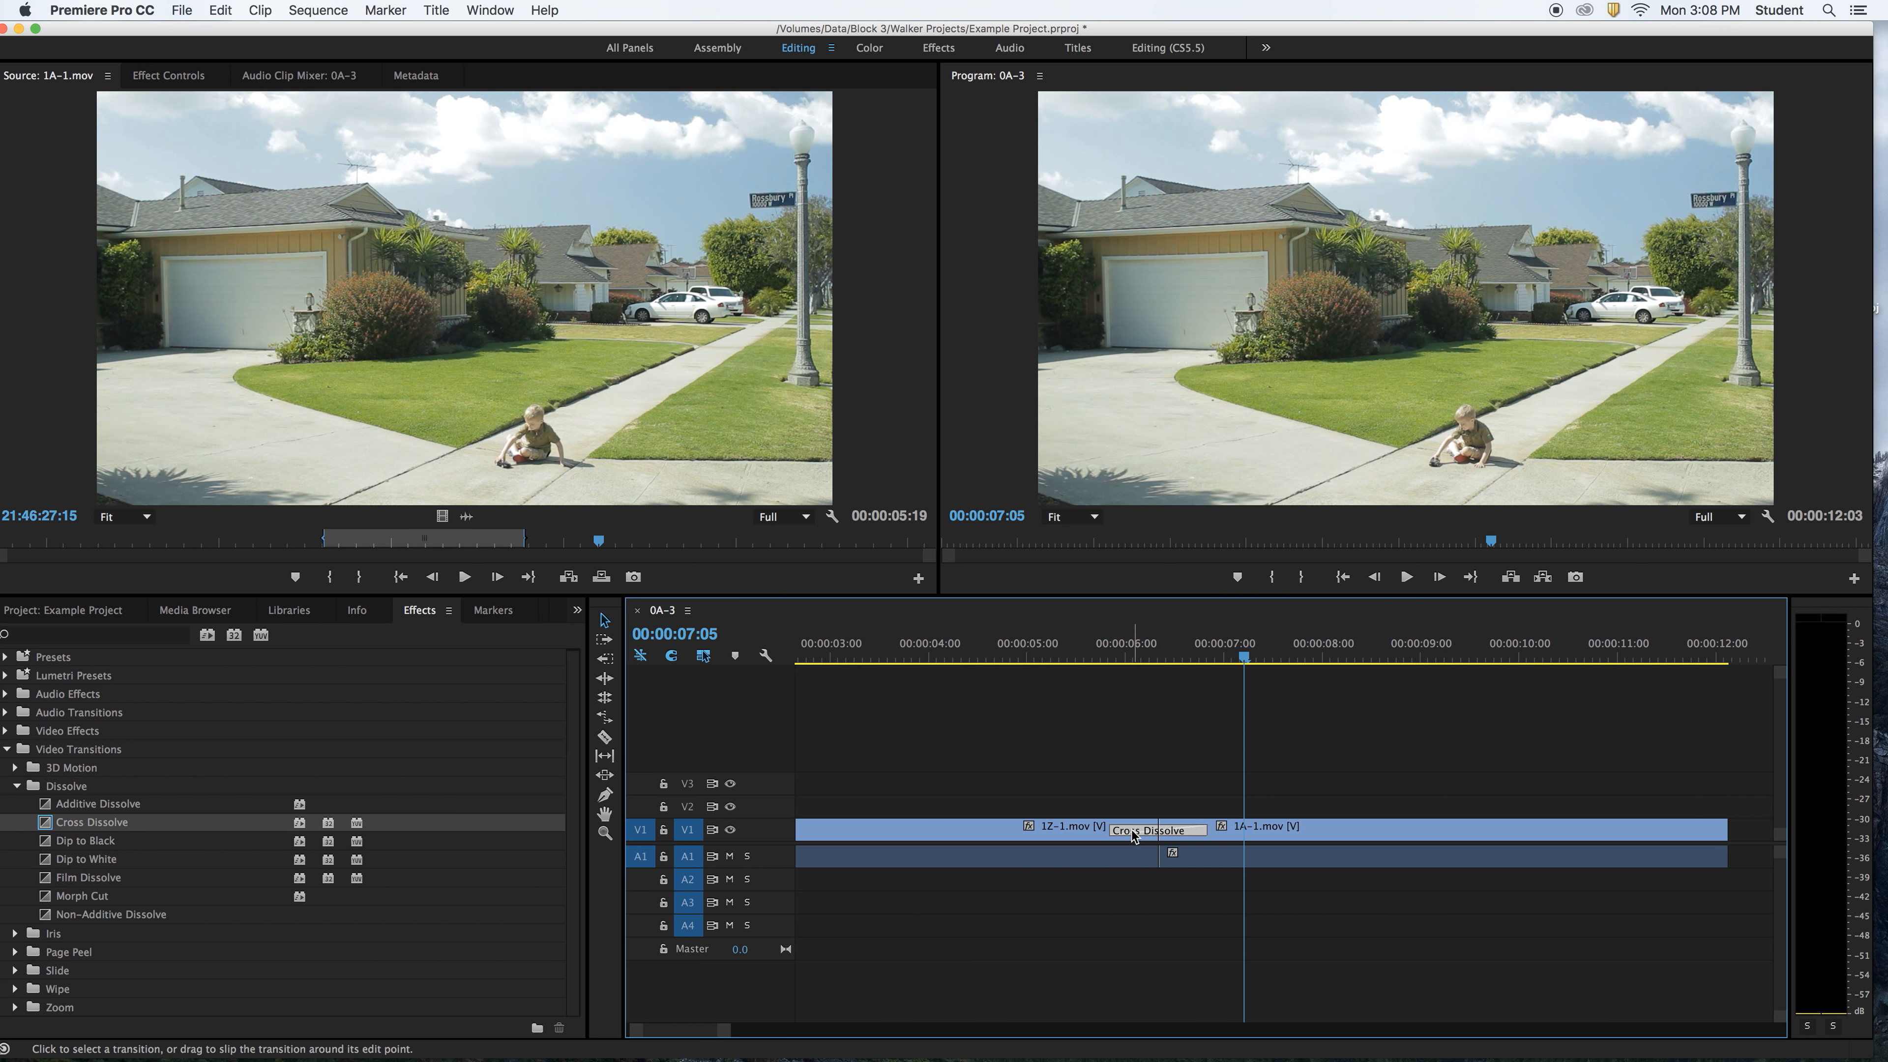
double_click(1134, 831)
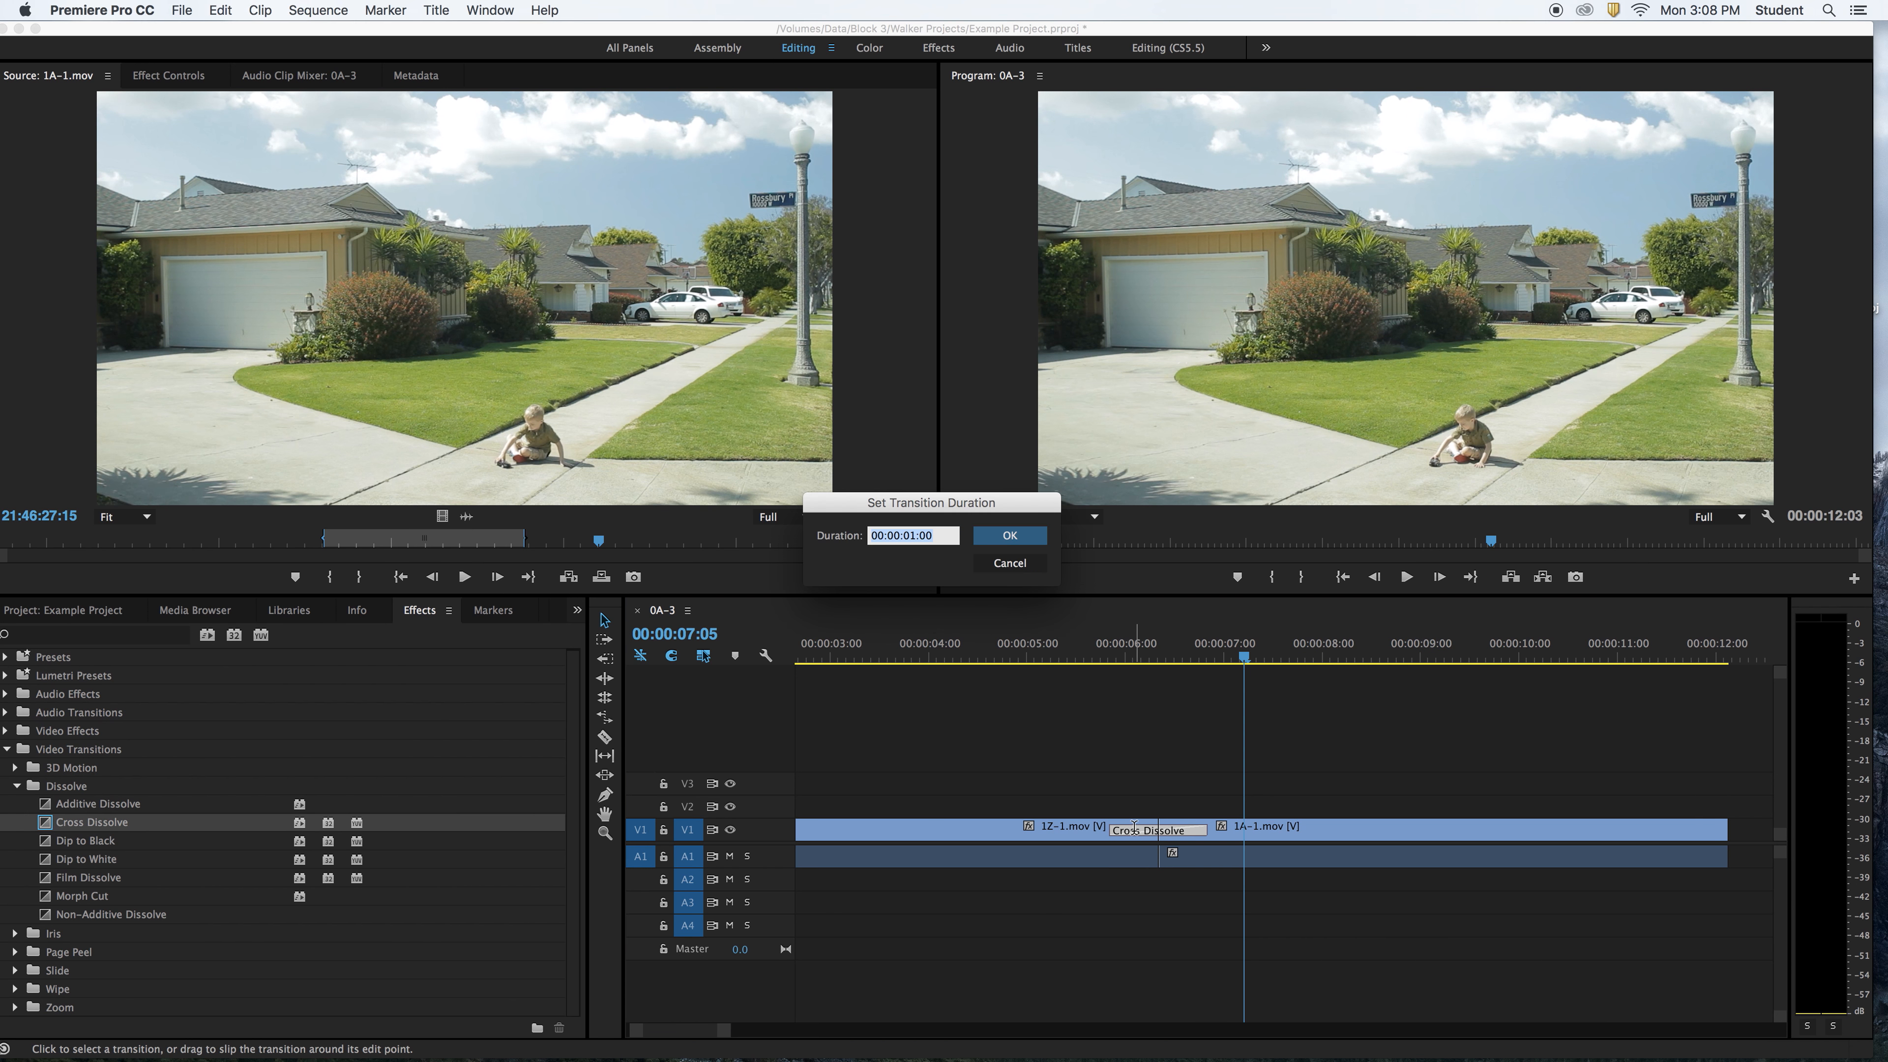
left_click_drag(1012, 508, 1097, 693)
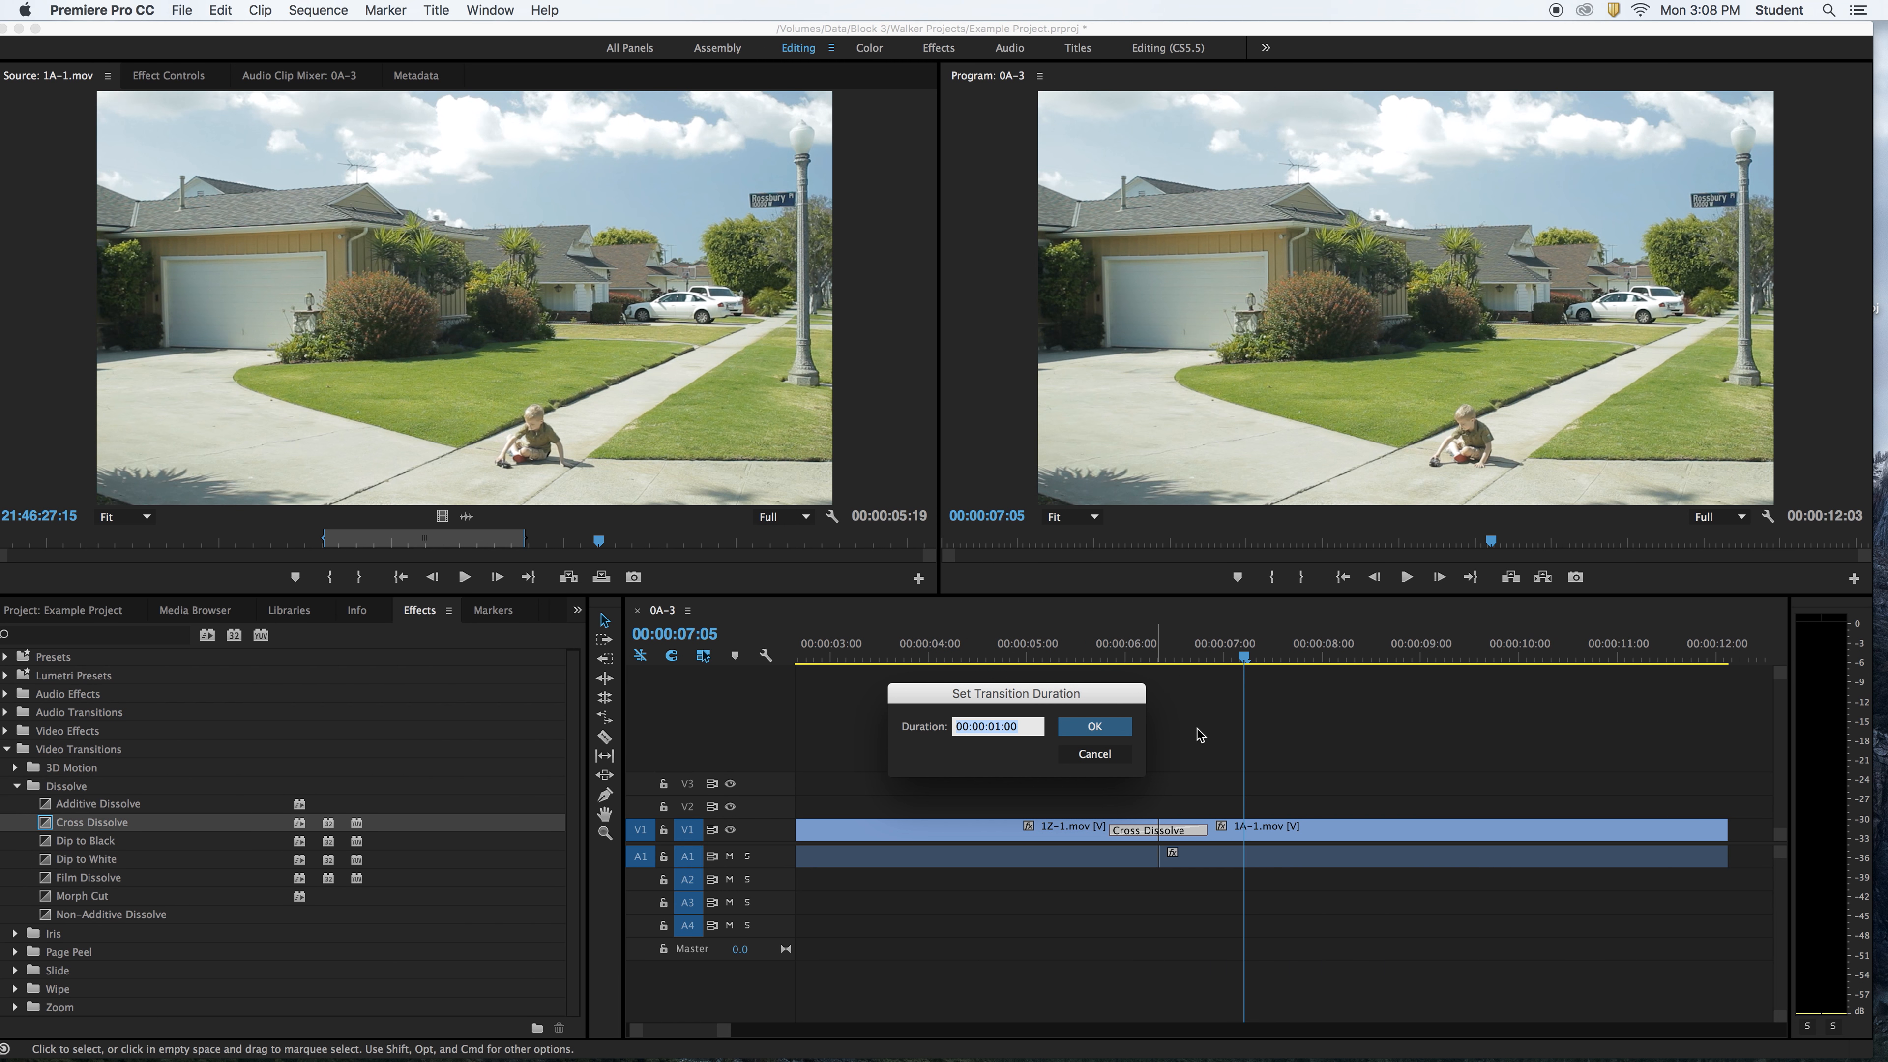
type("15")
left_click(1099, 729)
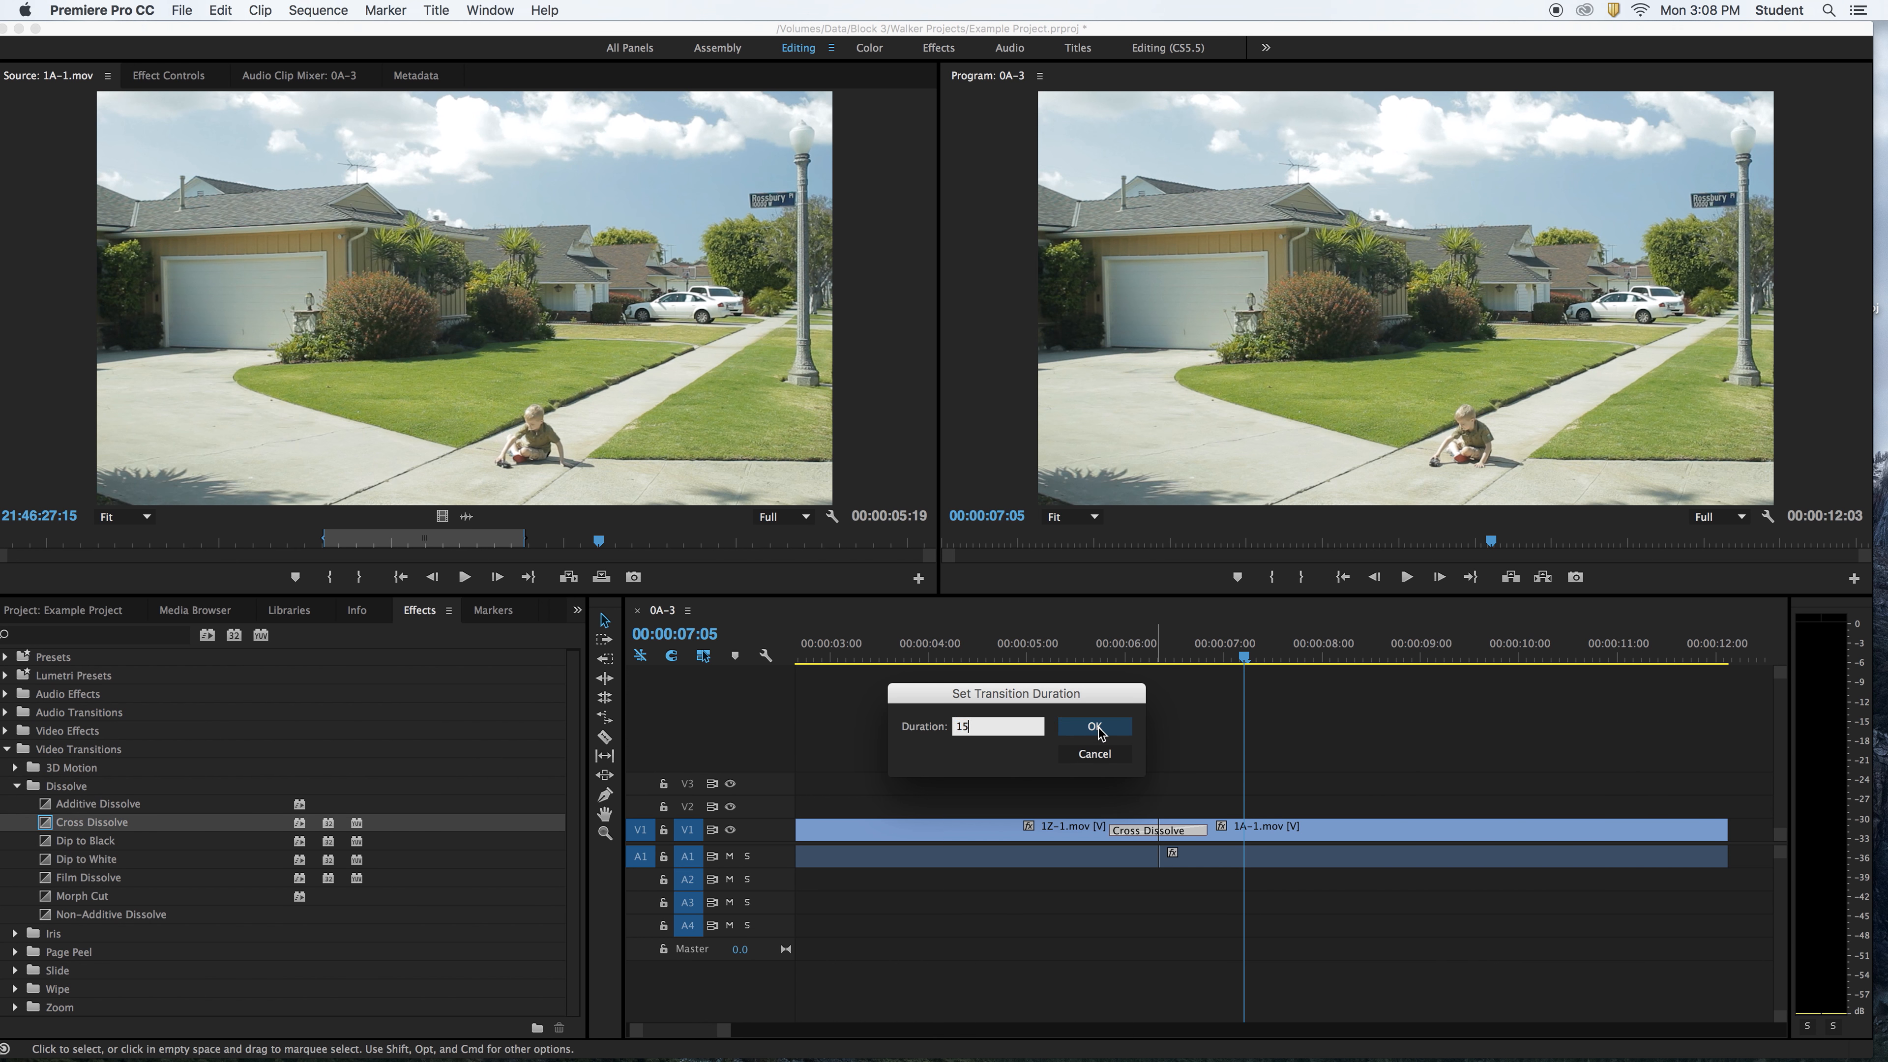
left_click(1106, 734)
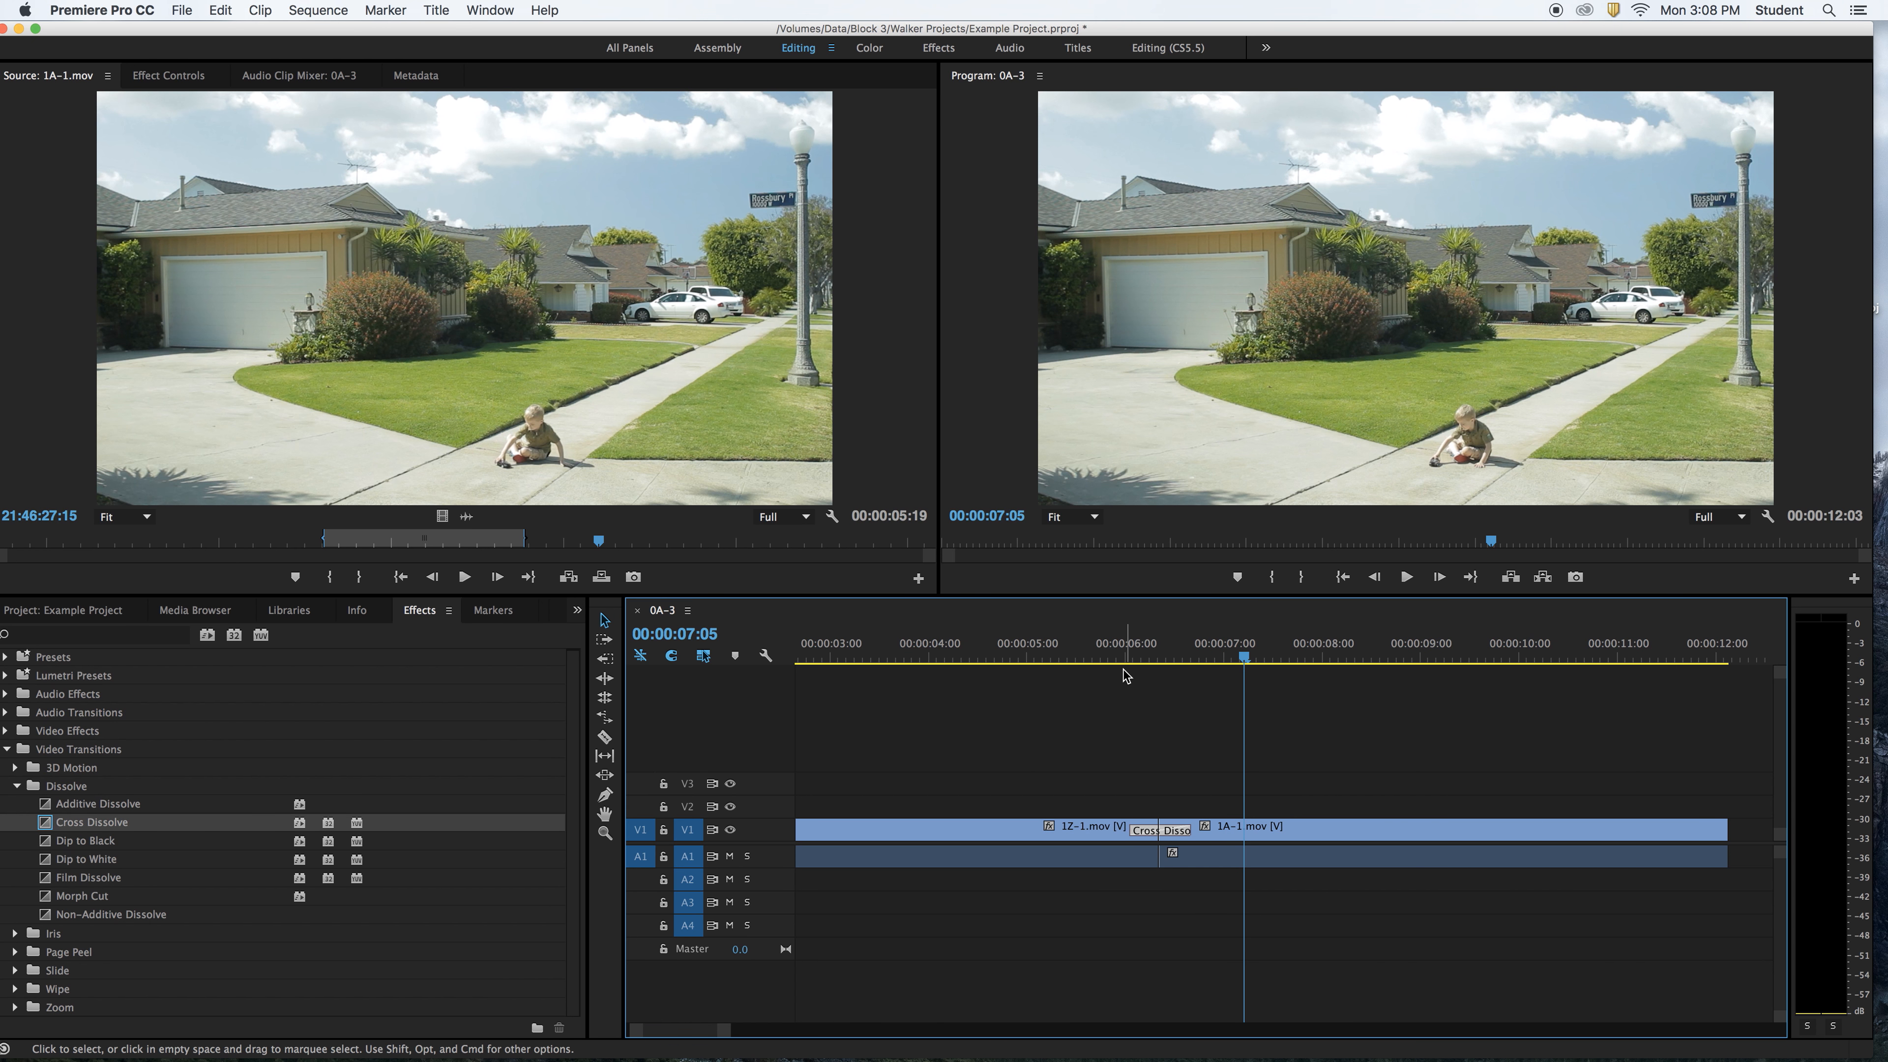
left_click(1121, 655)
key("space")
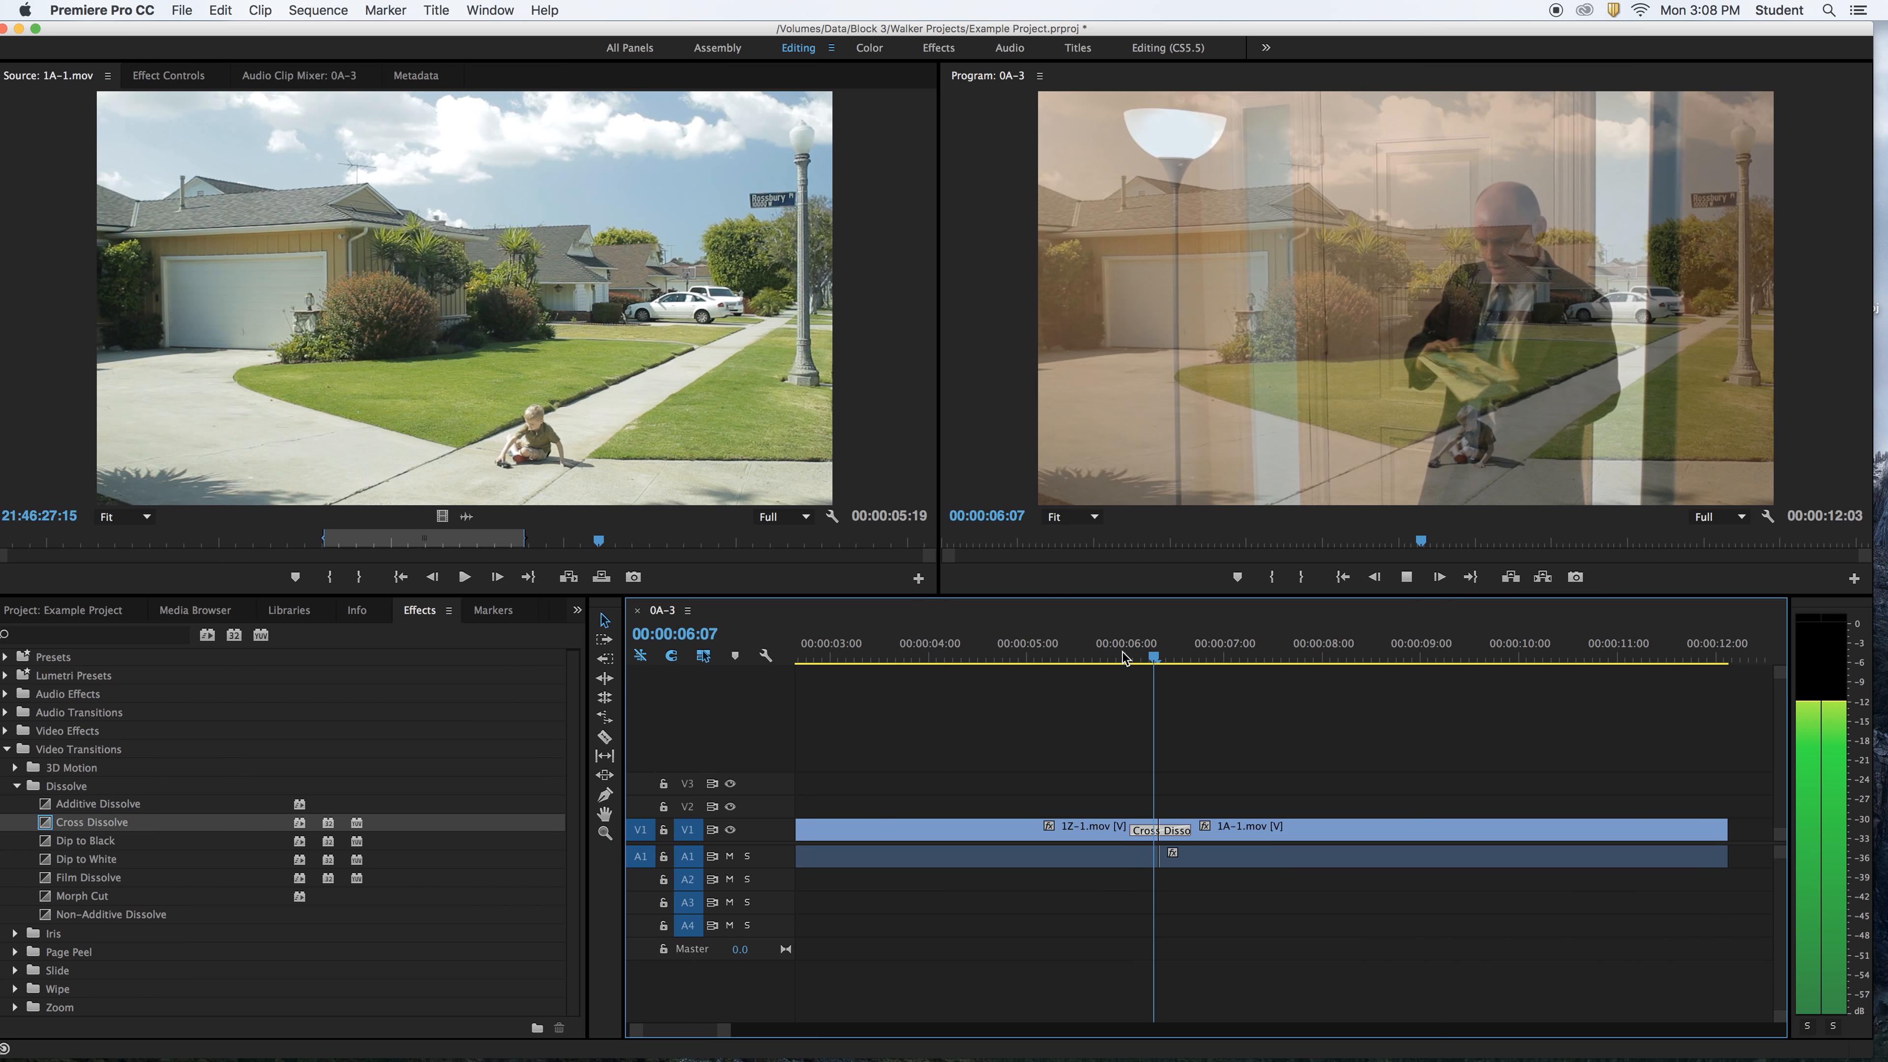
key("space")
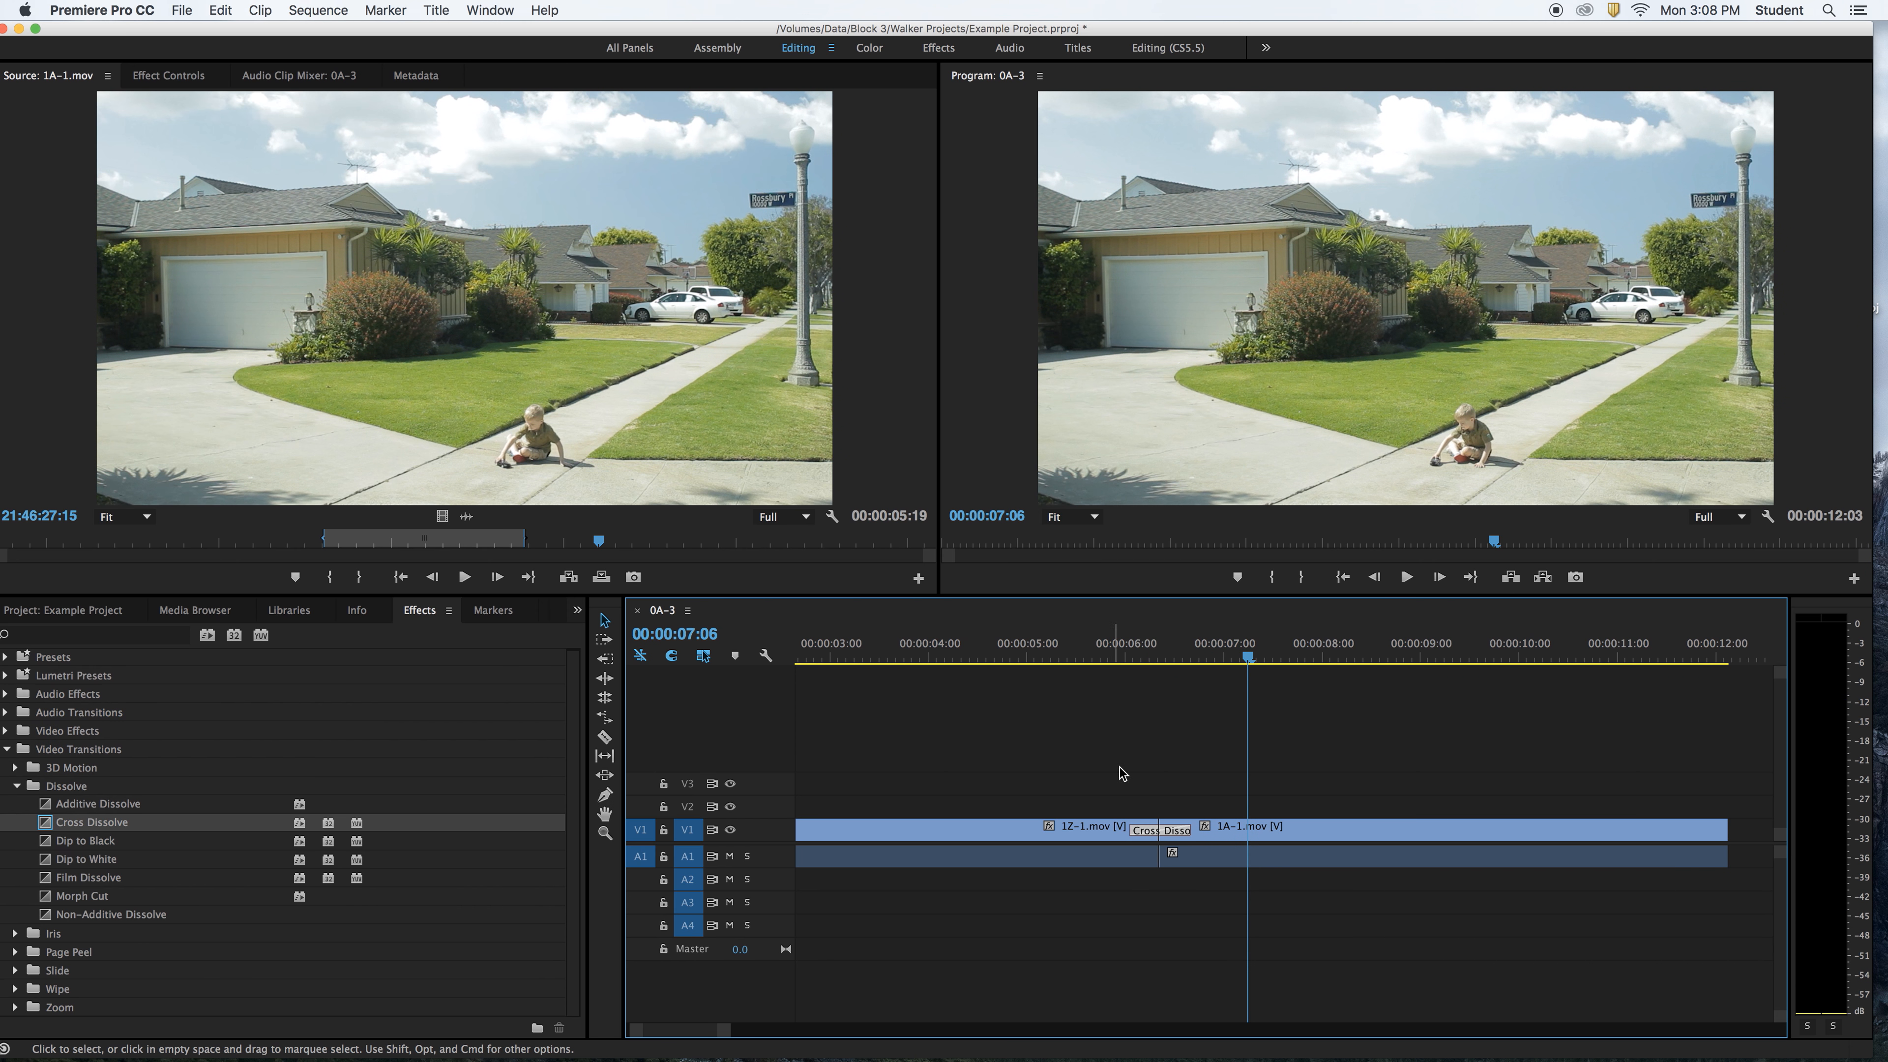
Delete the Cross Dissolve on V1 and reapply the default video transition to the cut between the two clips.
left_click(1144, 824)
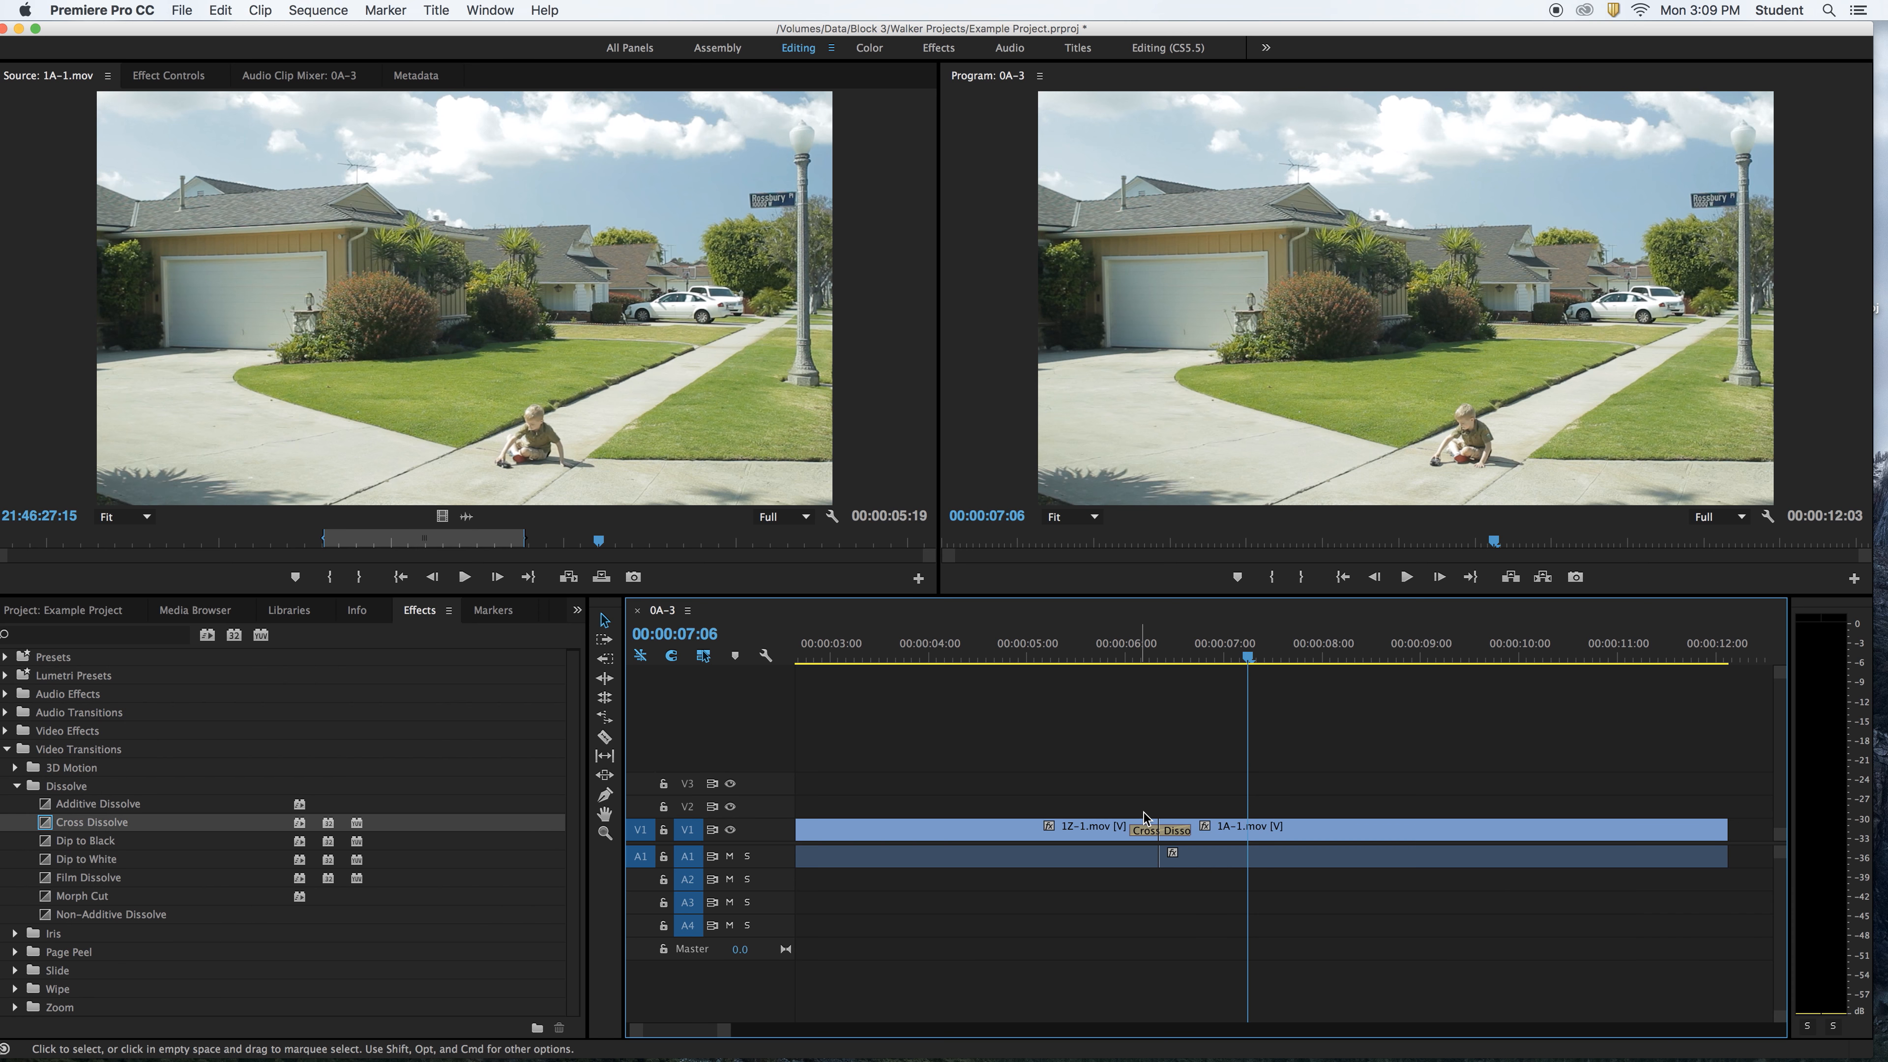
left_click(1149, 833)
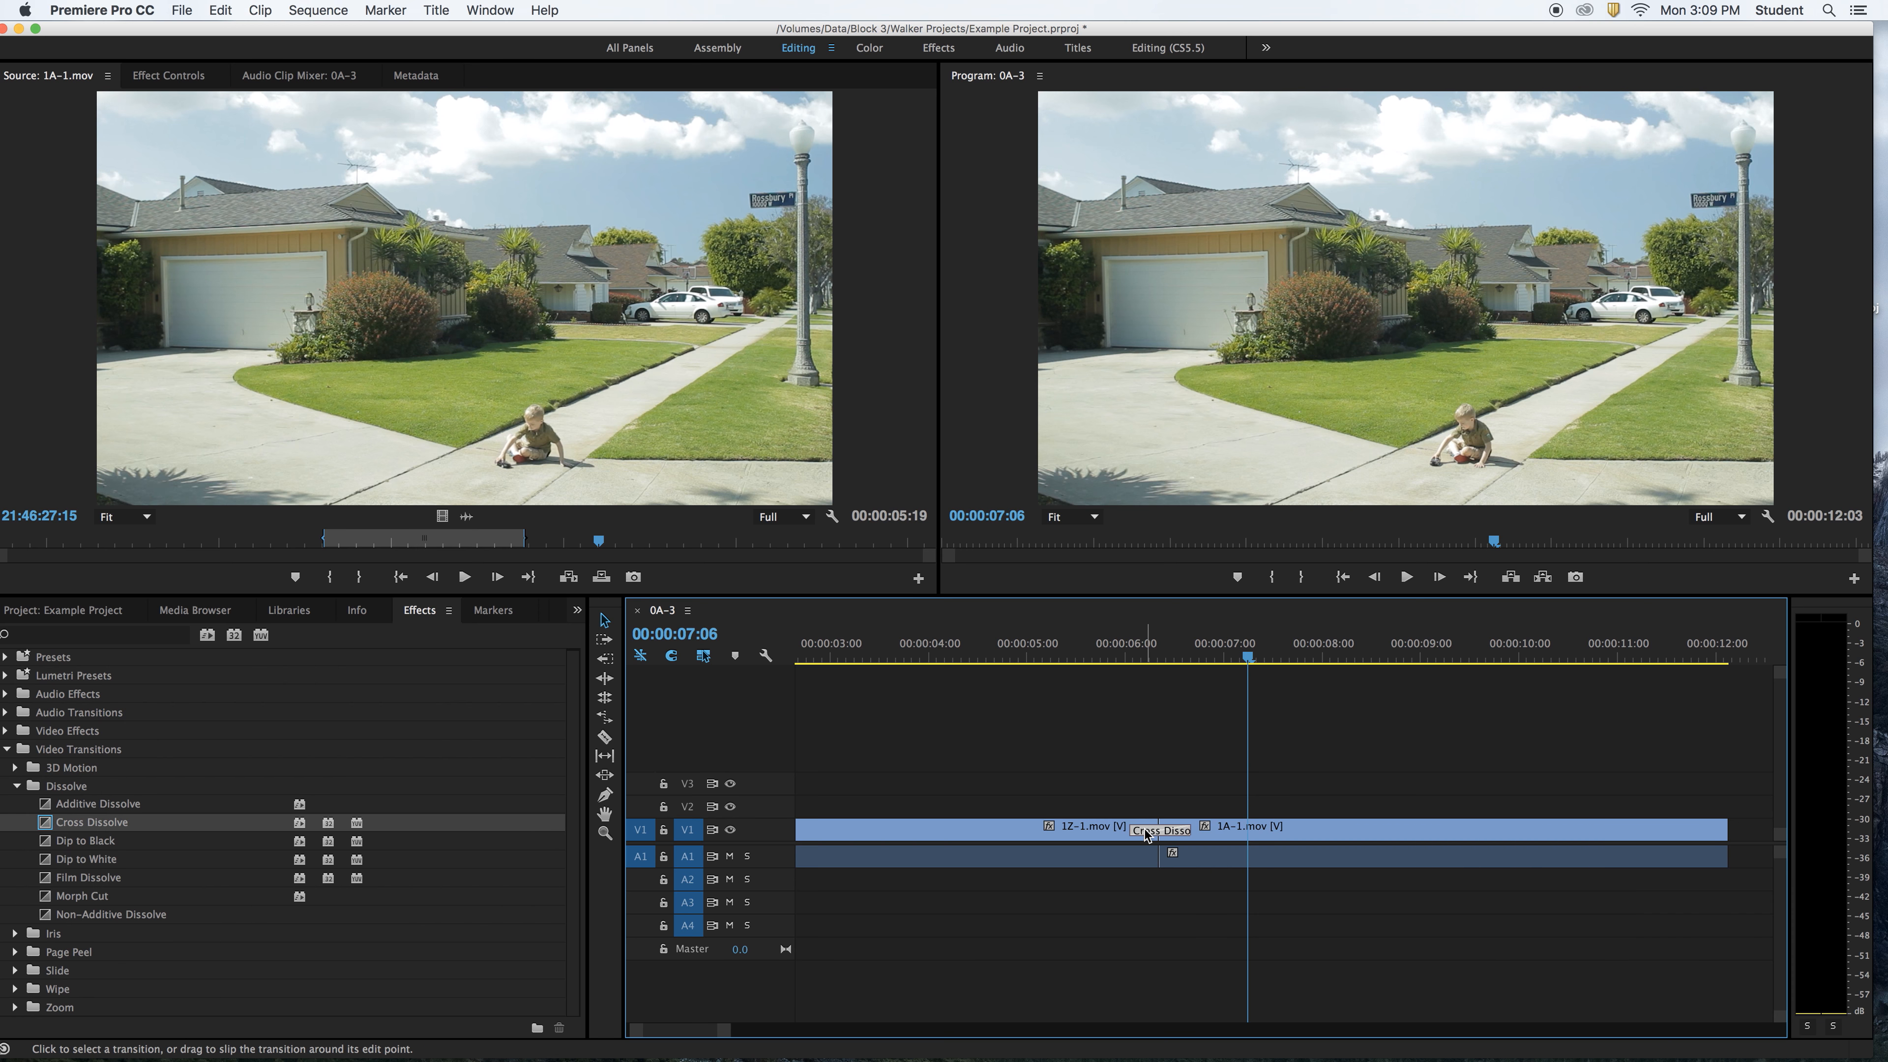
key("Delete")
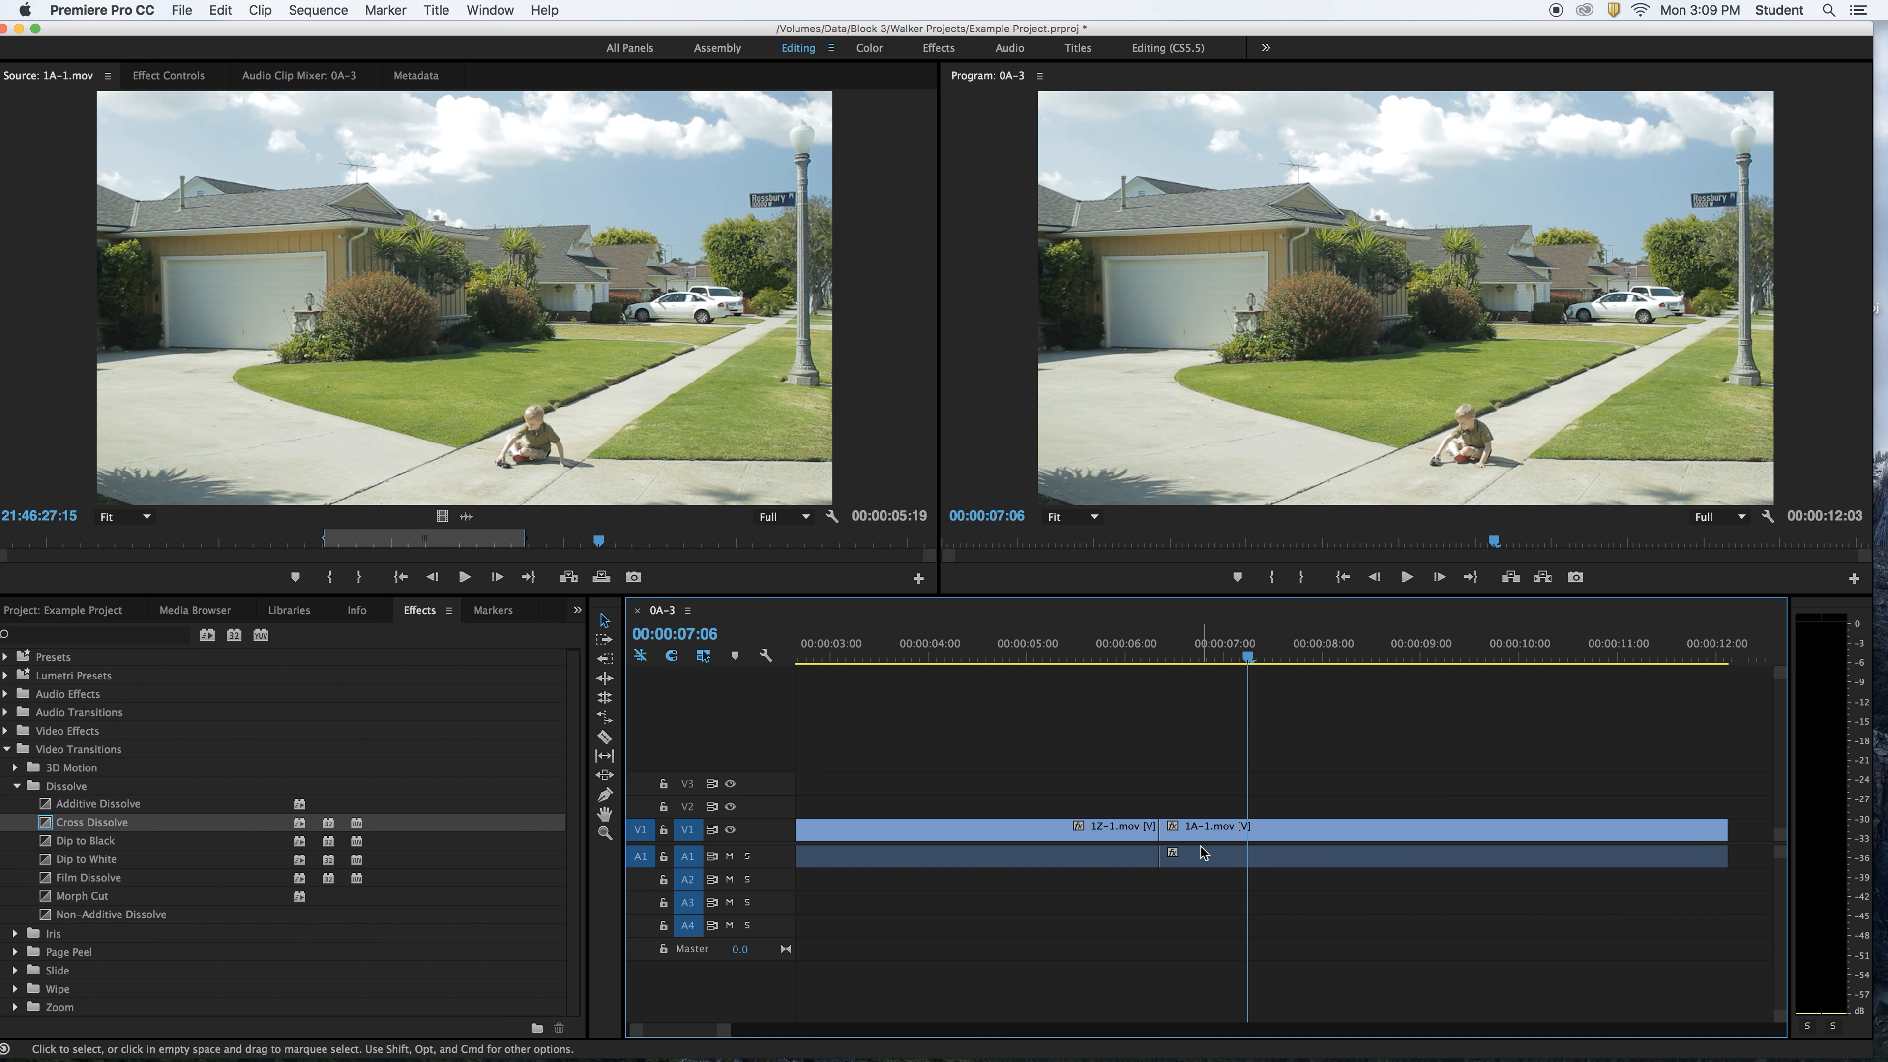
left_click(1154, 832)
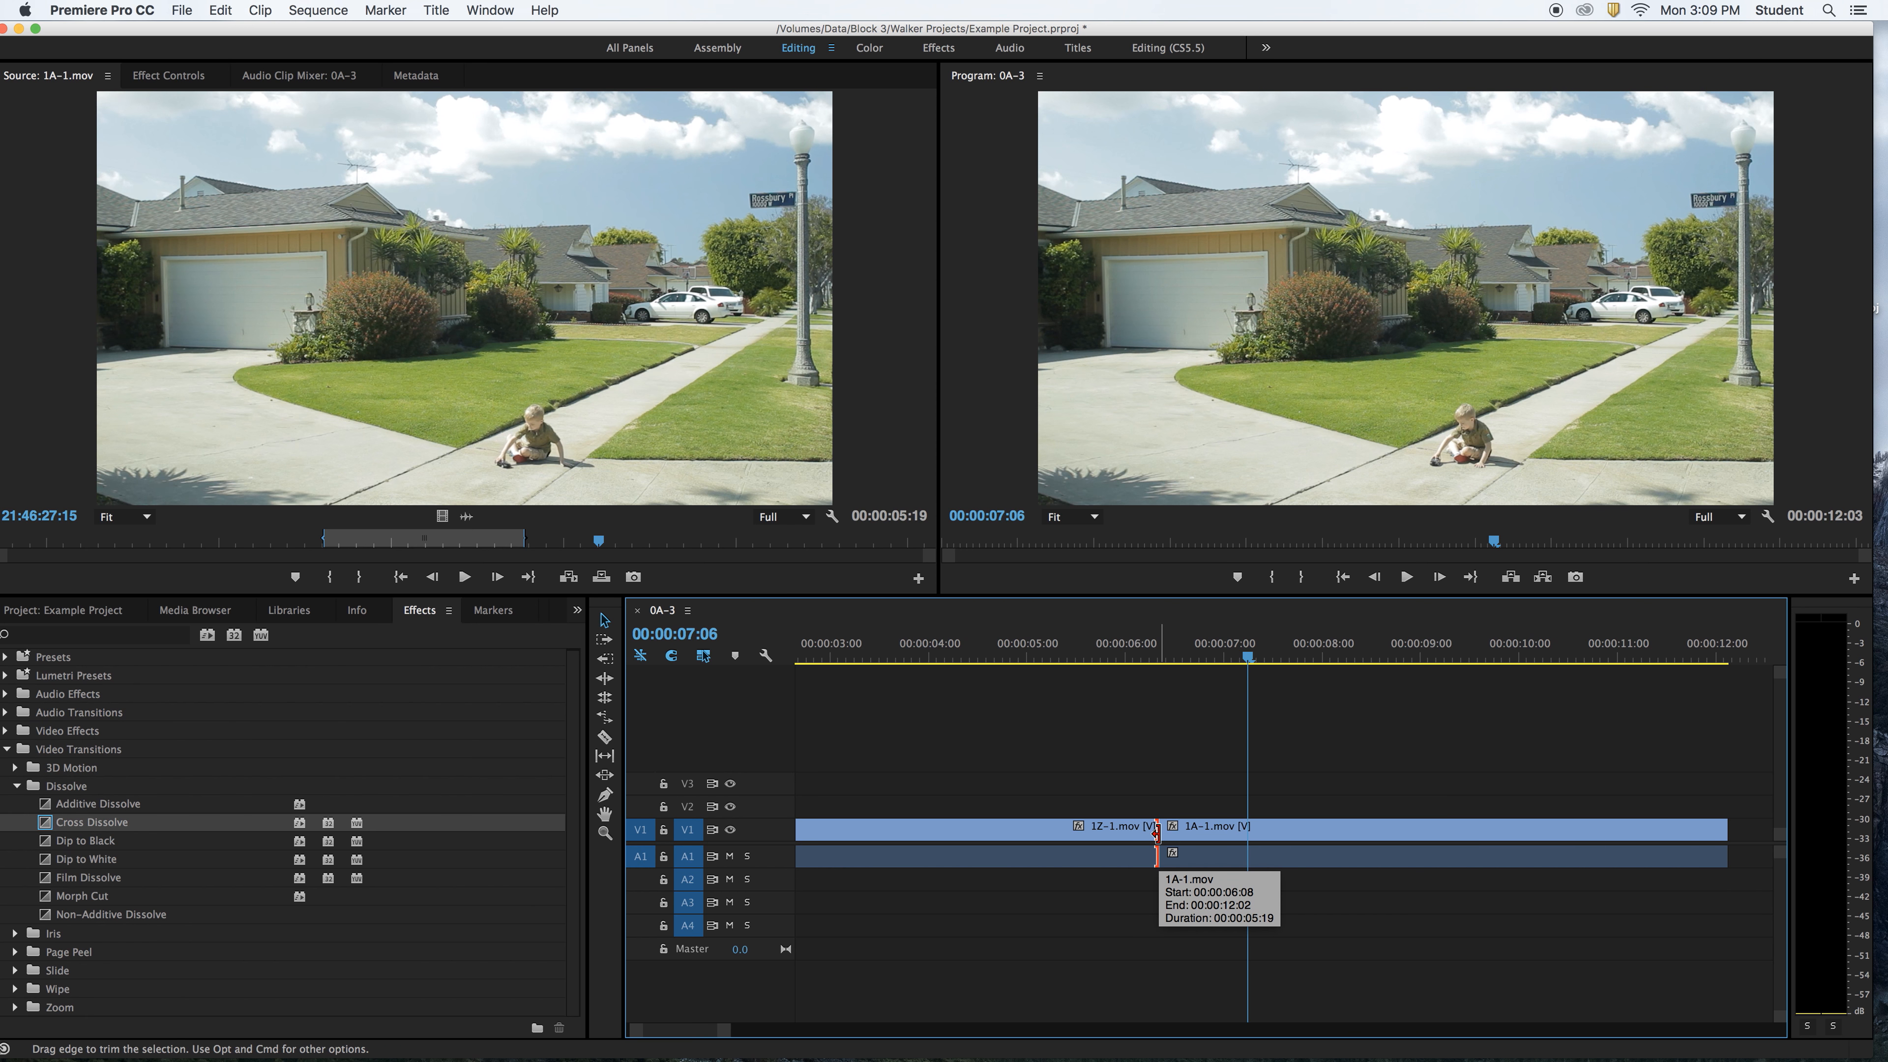
key("super+d")
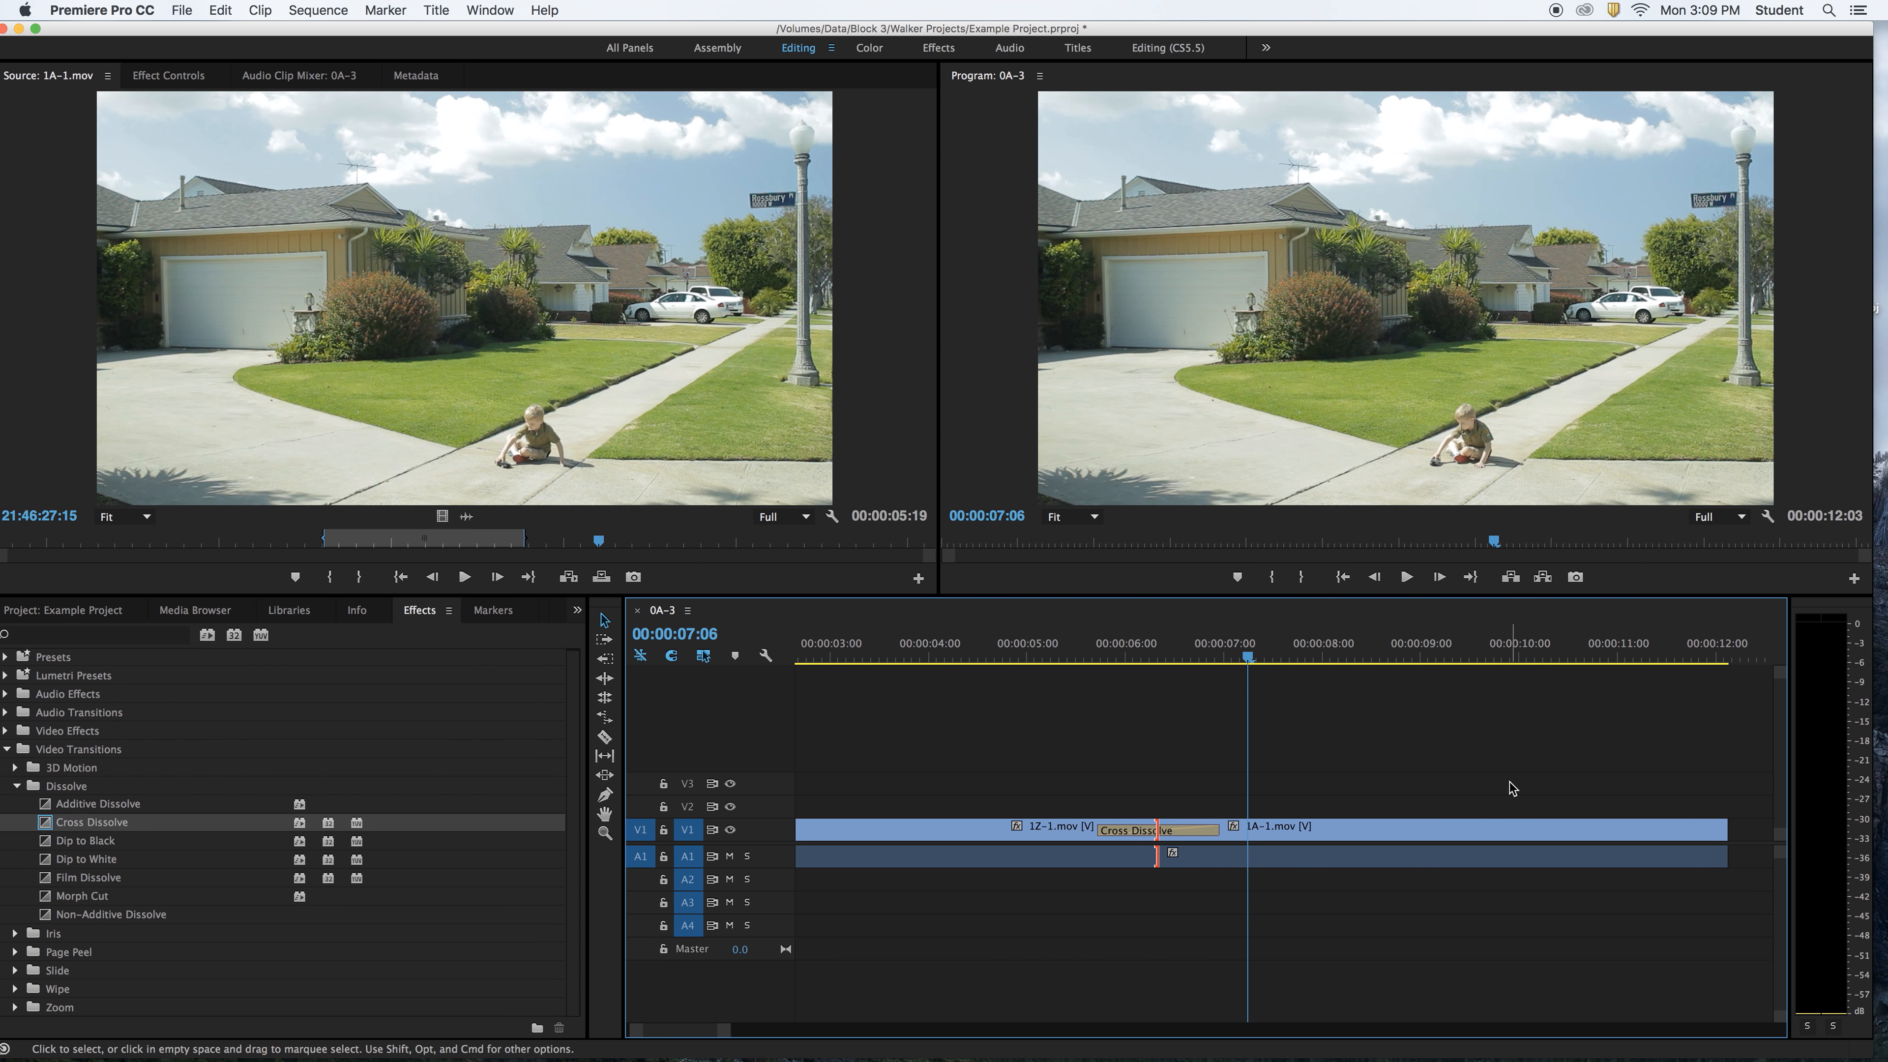
Add a Cross Dissolve to the start of the 1Z-1.mov clip on V1 as a fade-in.
left_click(1510, 782)
key("-")
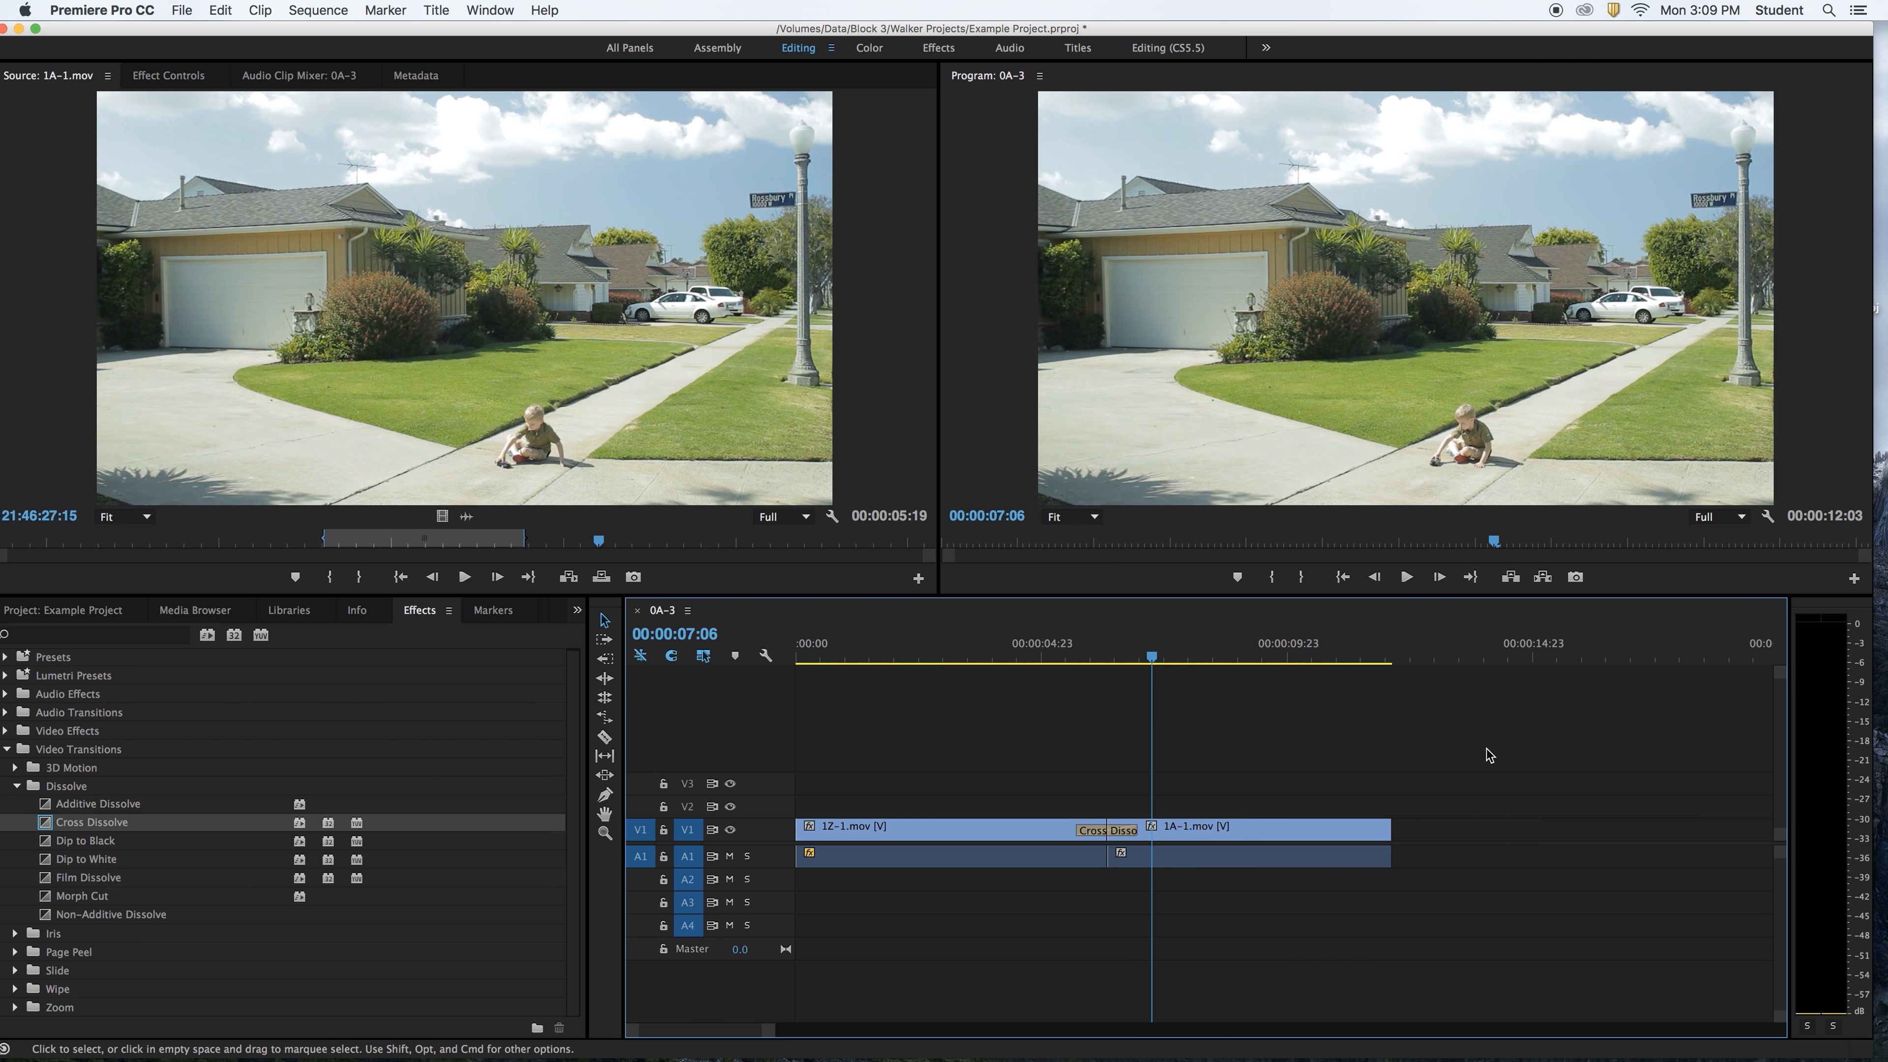
key("-")
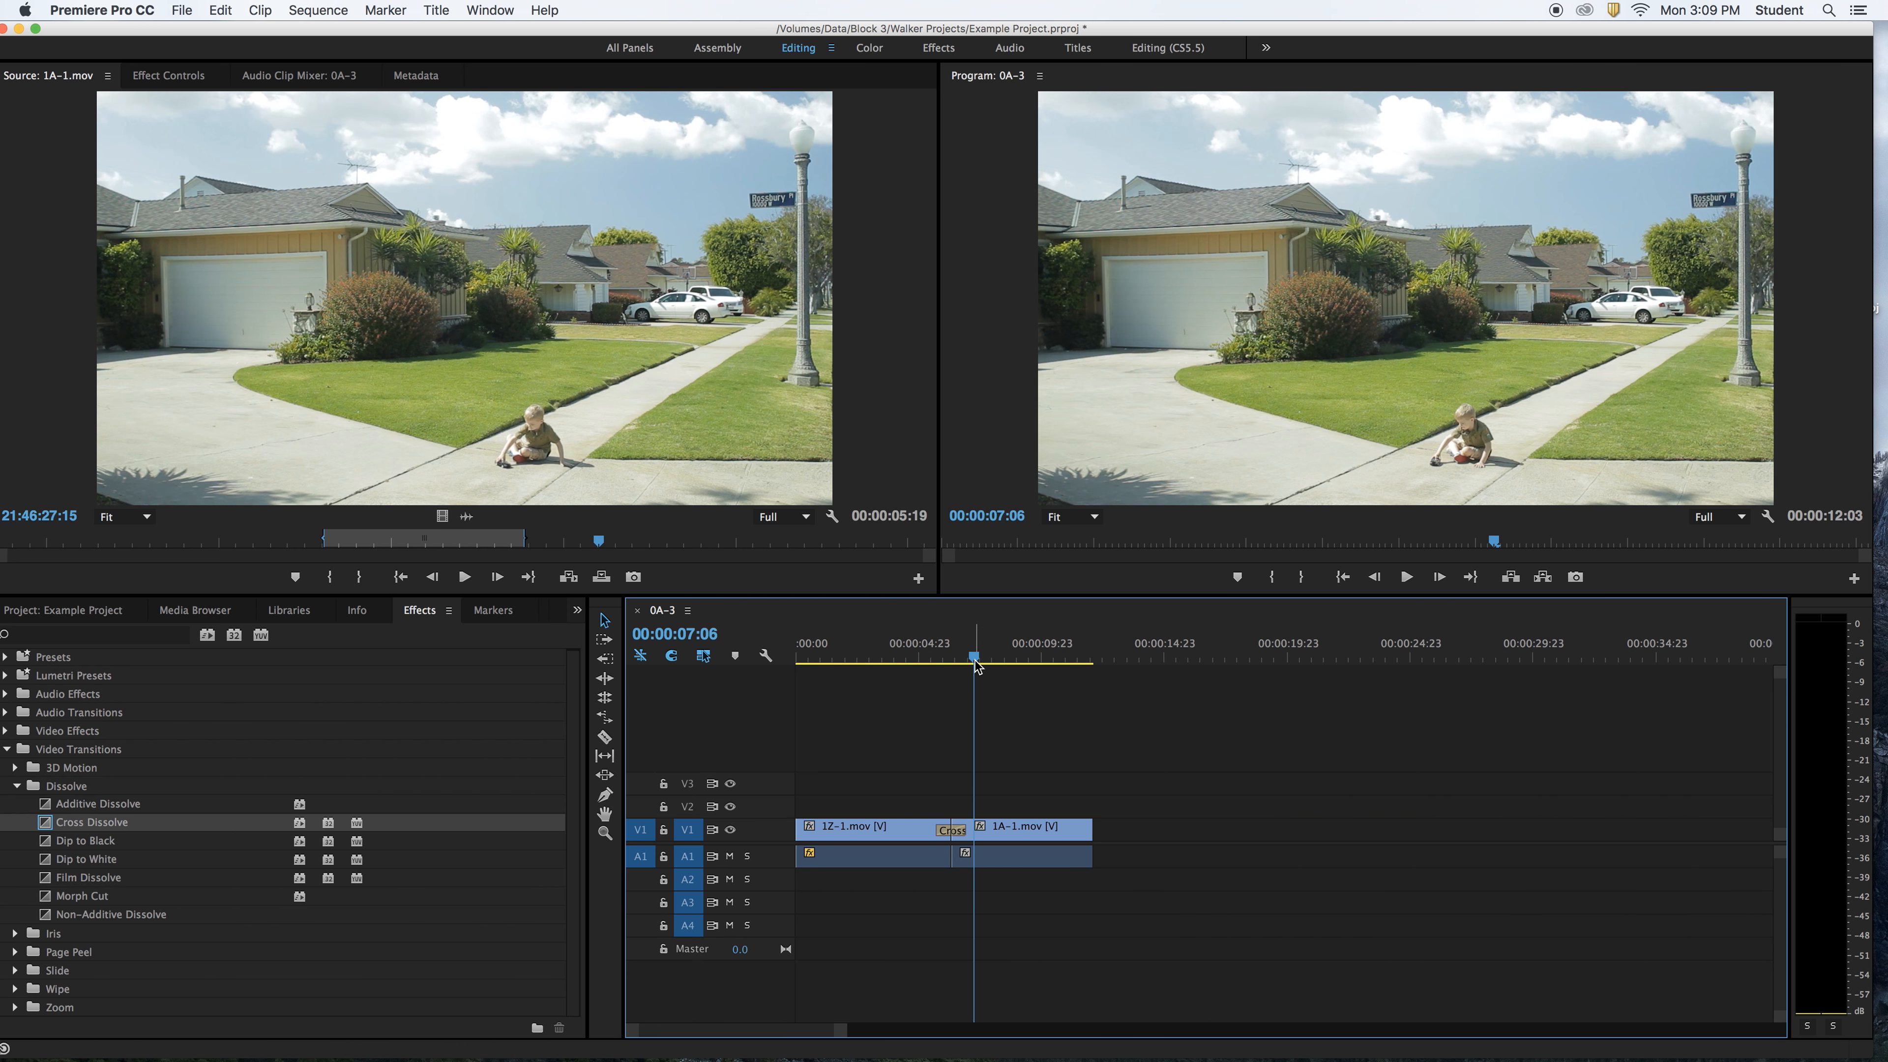
key("Home")
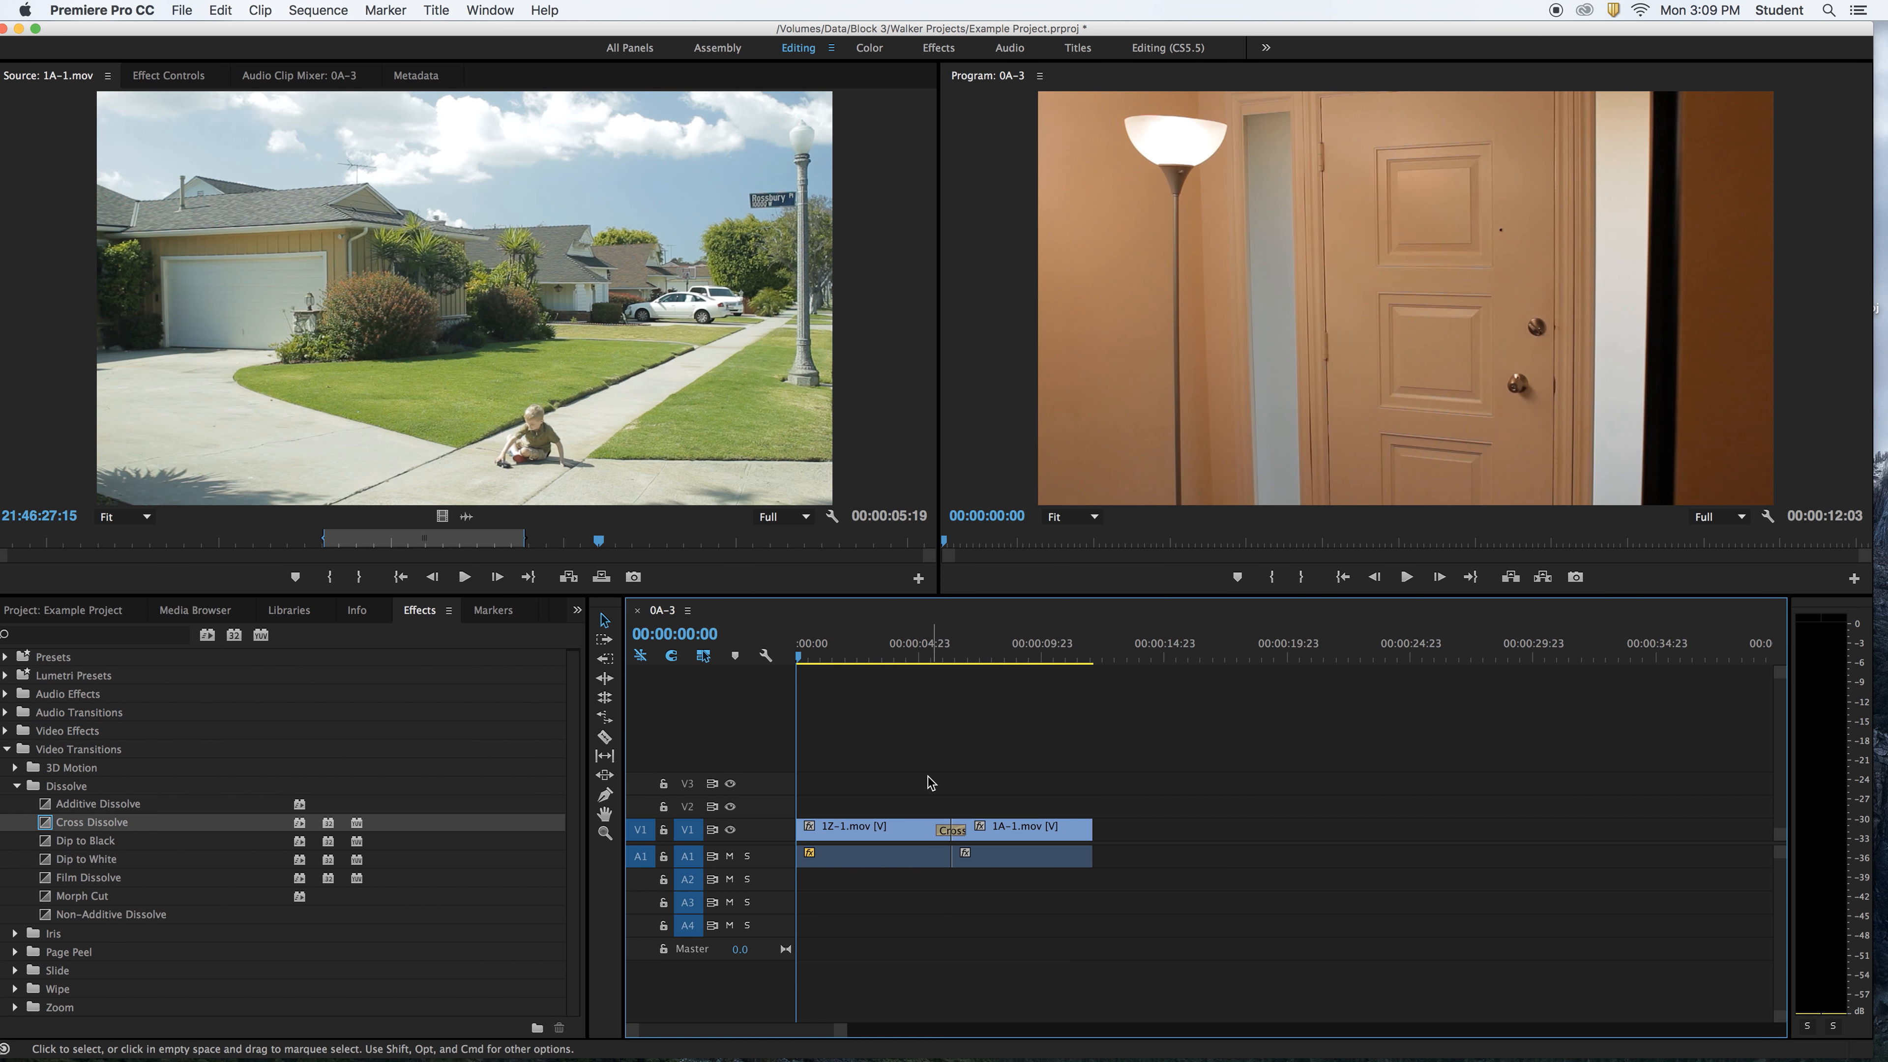
left_click(918, 827)
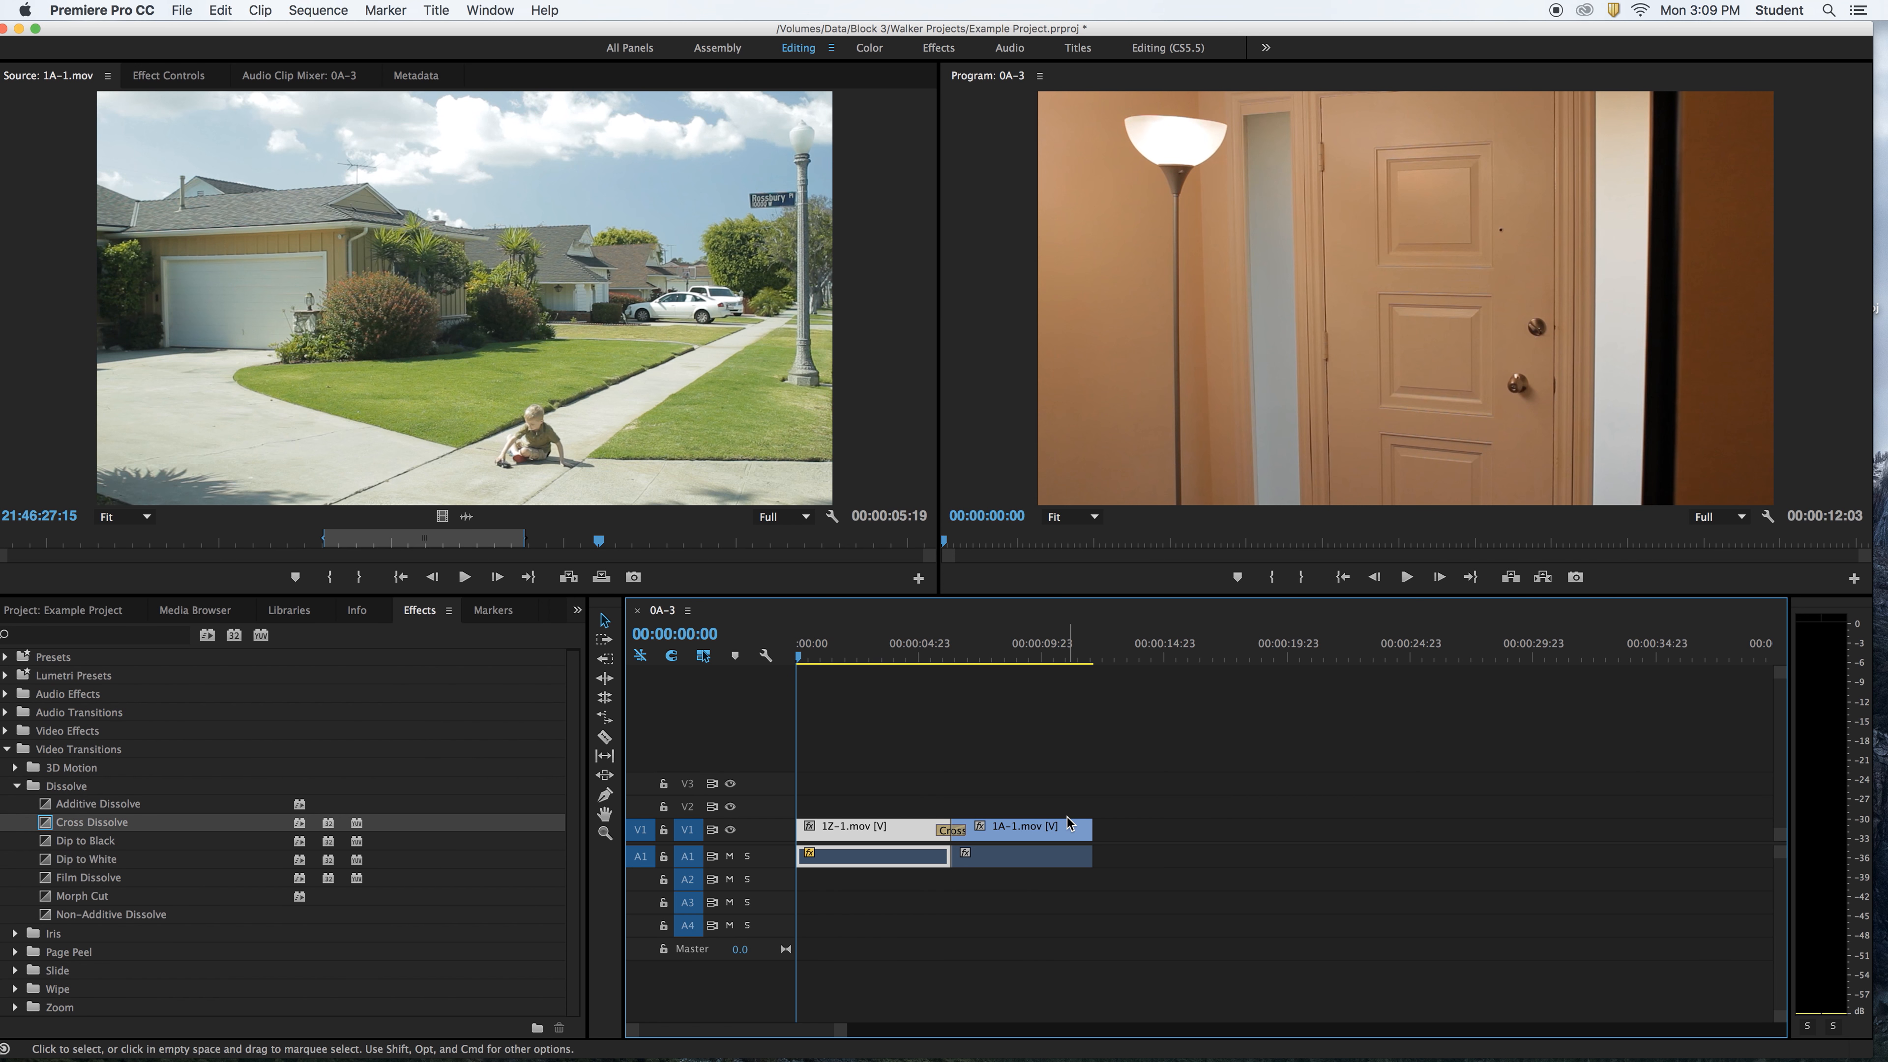
key("super+d")
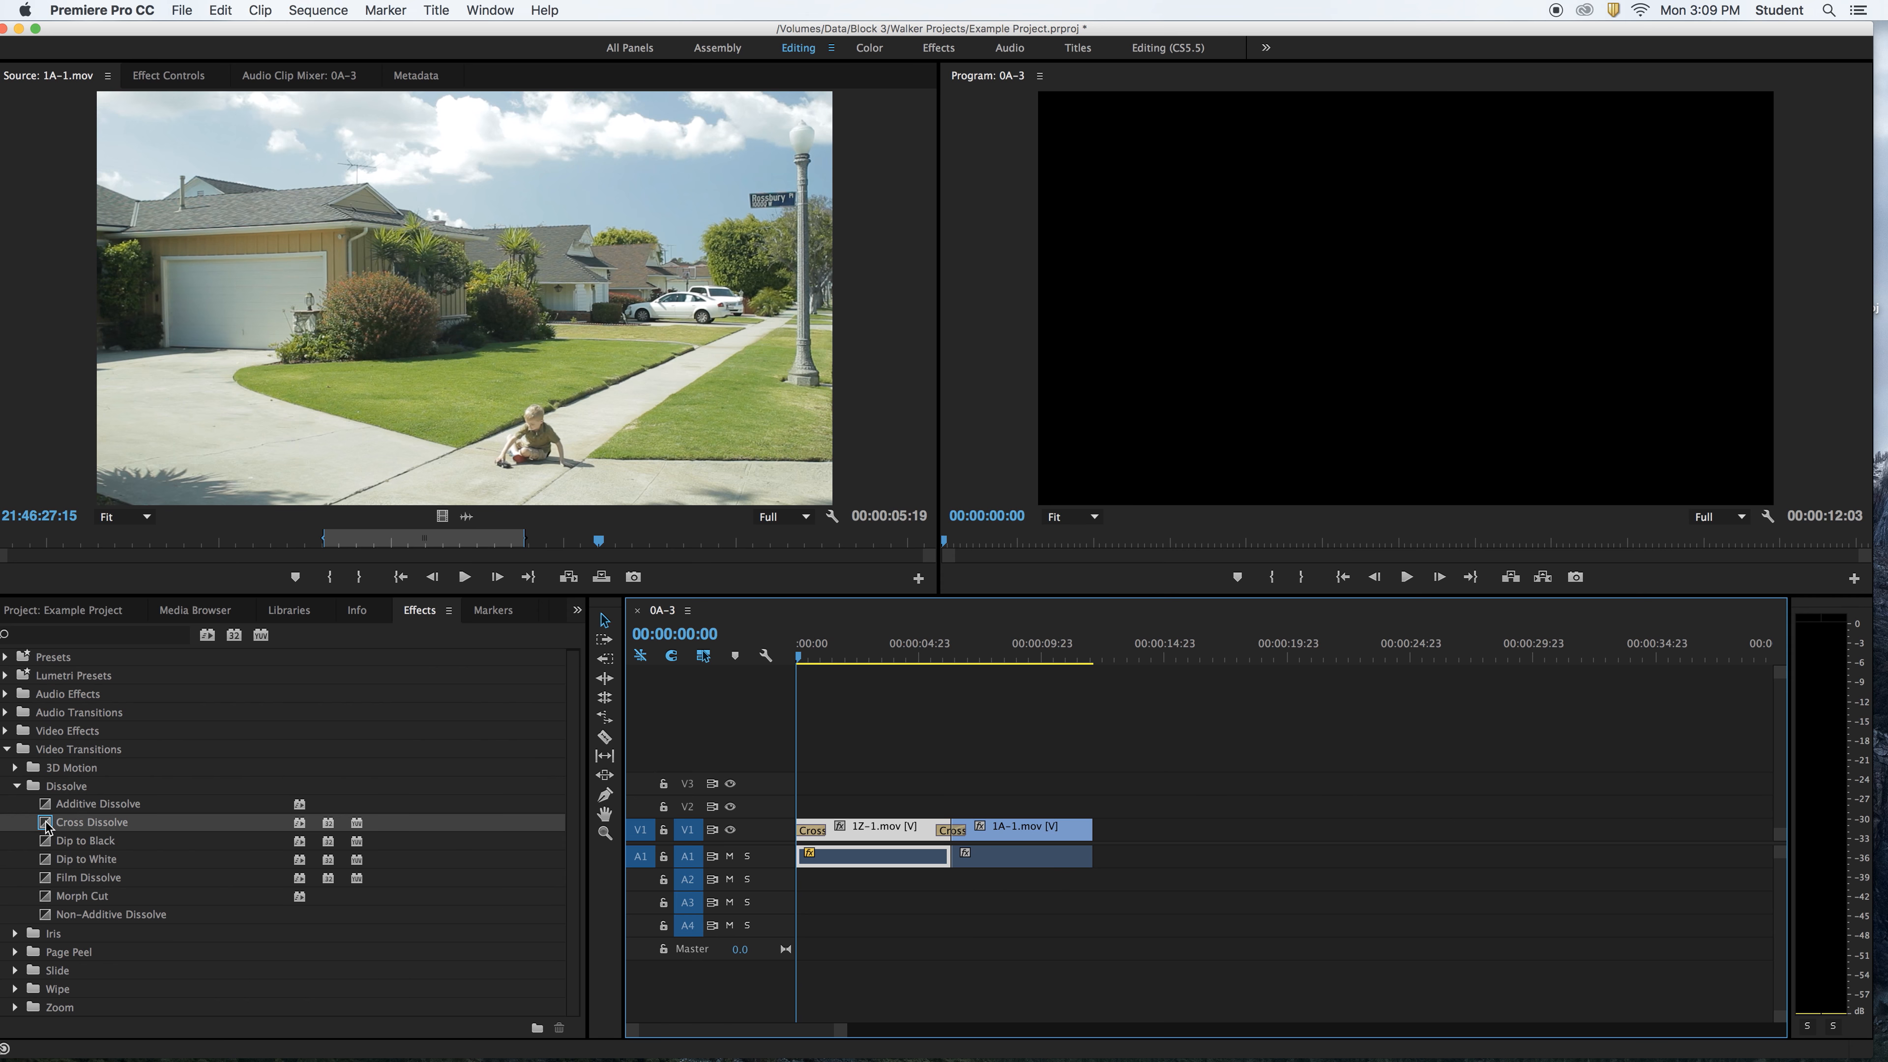
left_click_drag(45, 826, 989, 758)
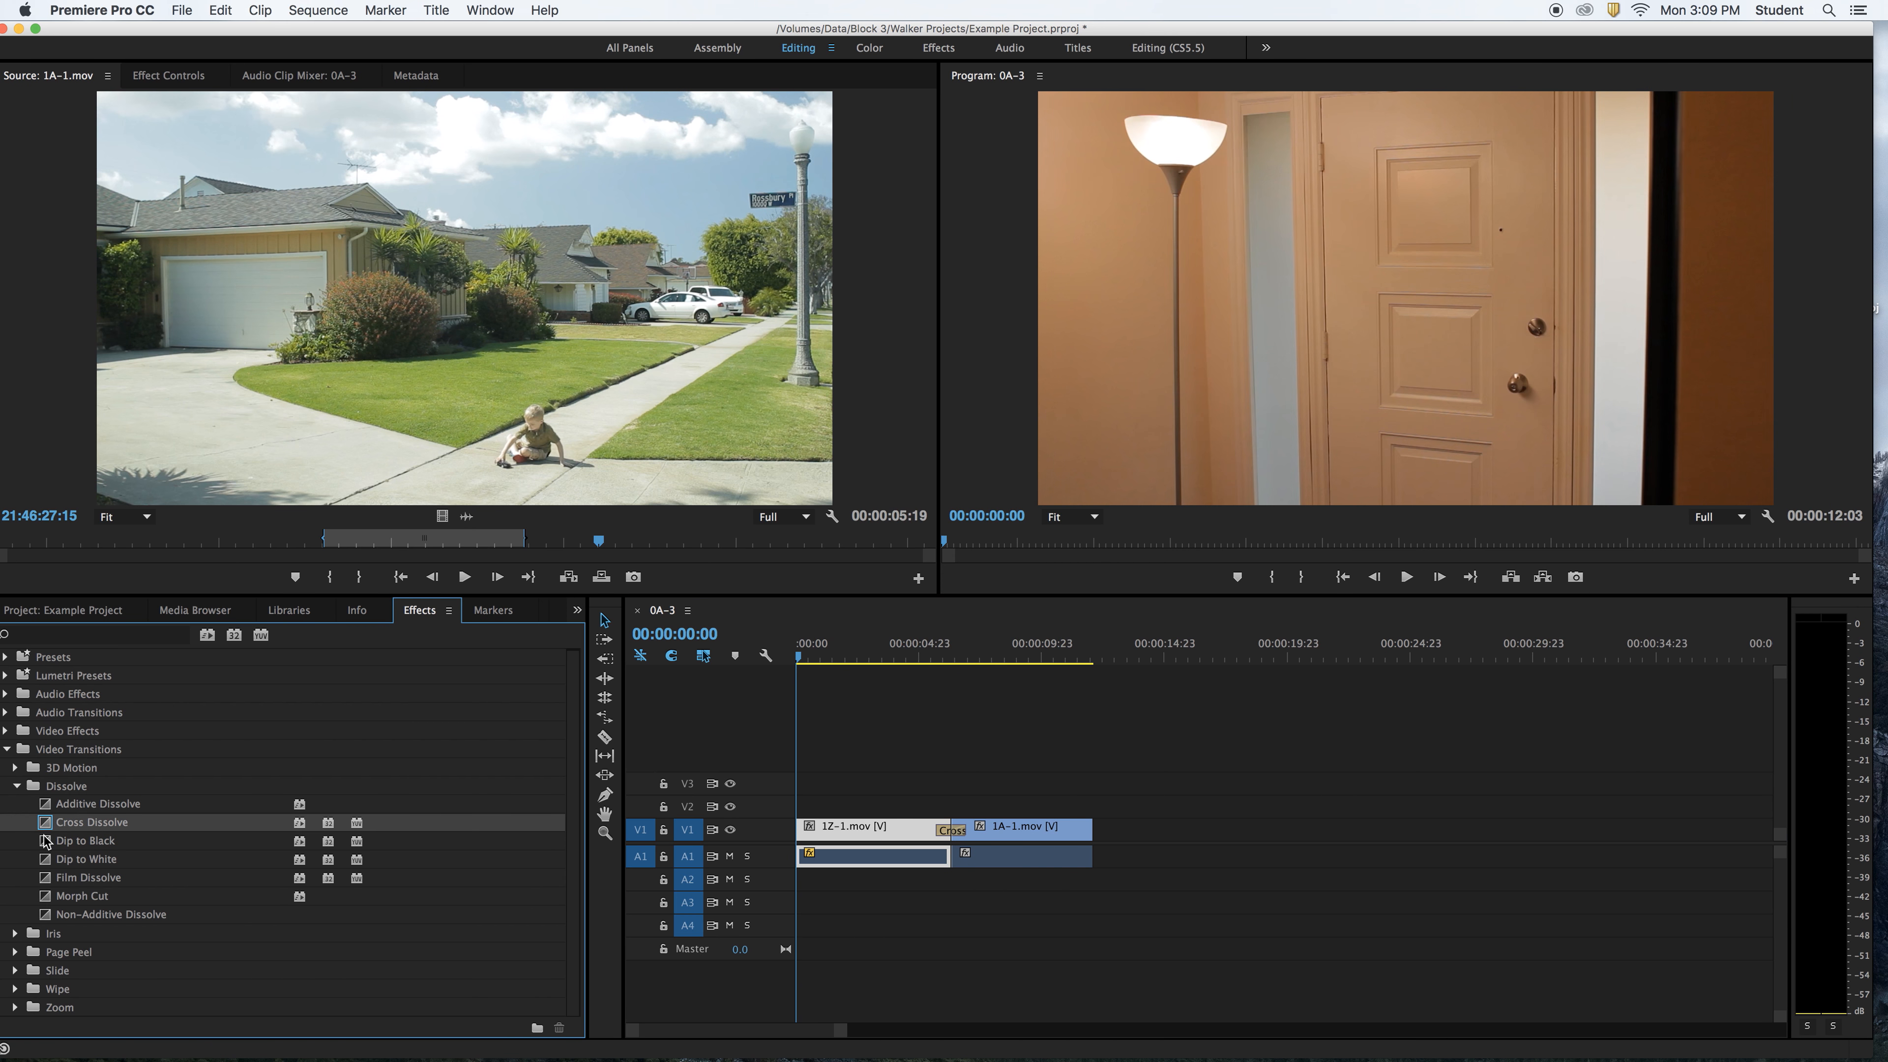
left_click_drag(46, 841, 856, 832)
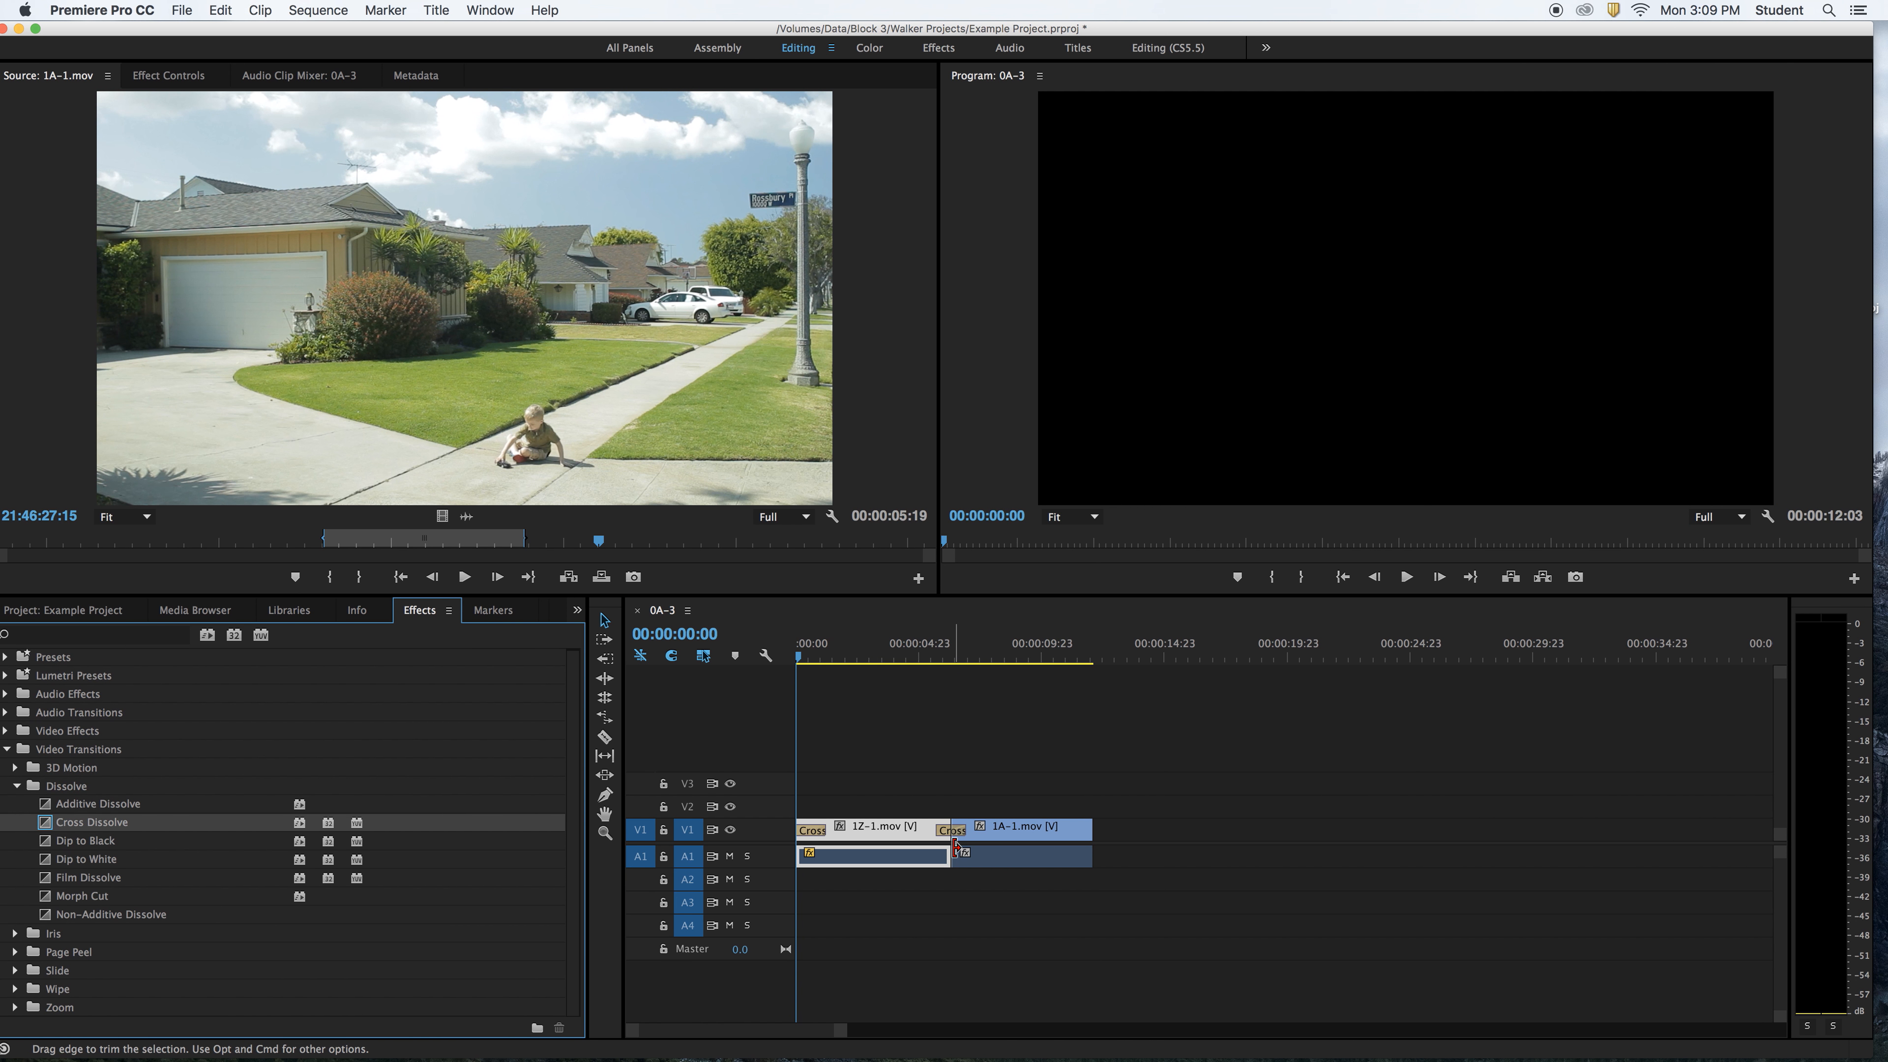
Add a Cross Dissolve to the end of the 1A-1.mov clip and play back the fades at both ends of the sequence.
left_click(1075, 832)
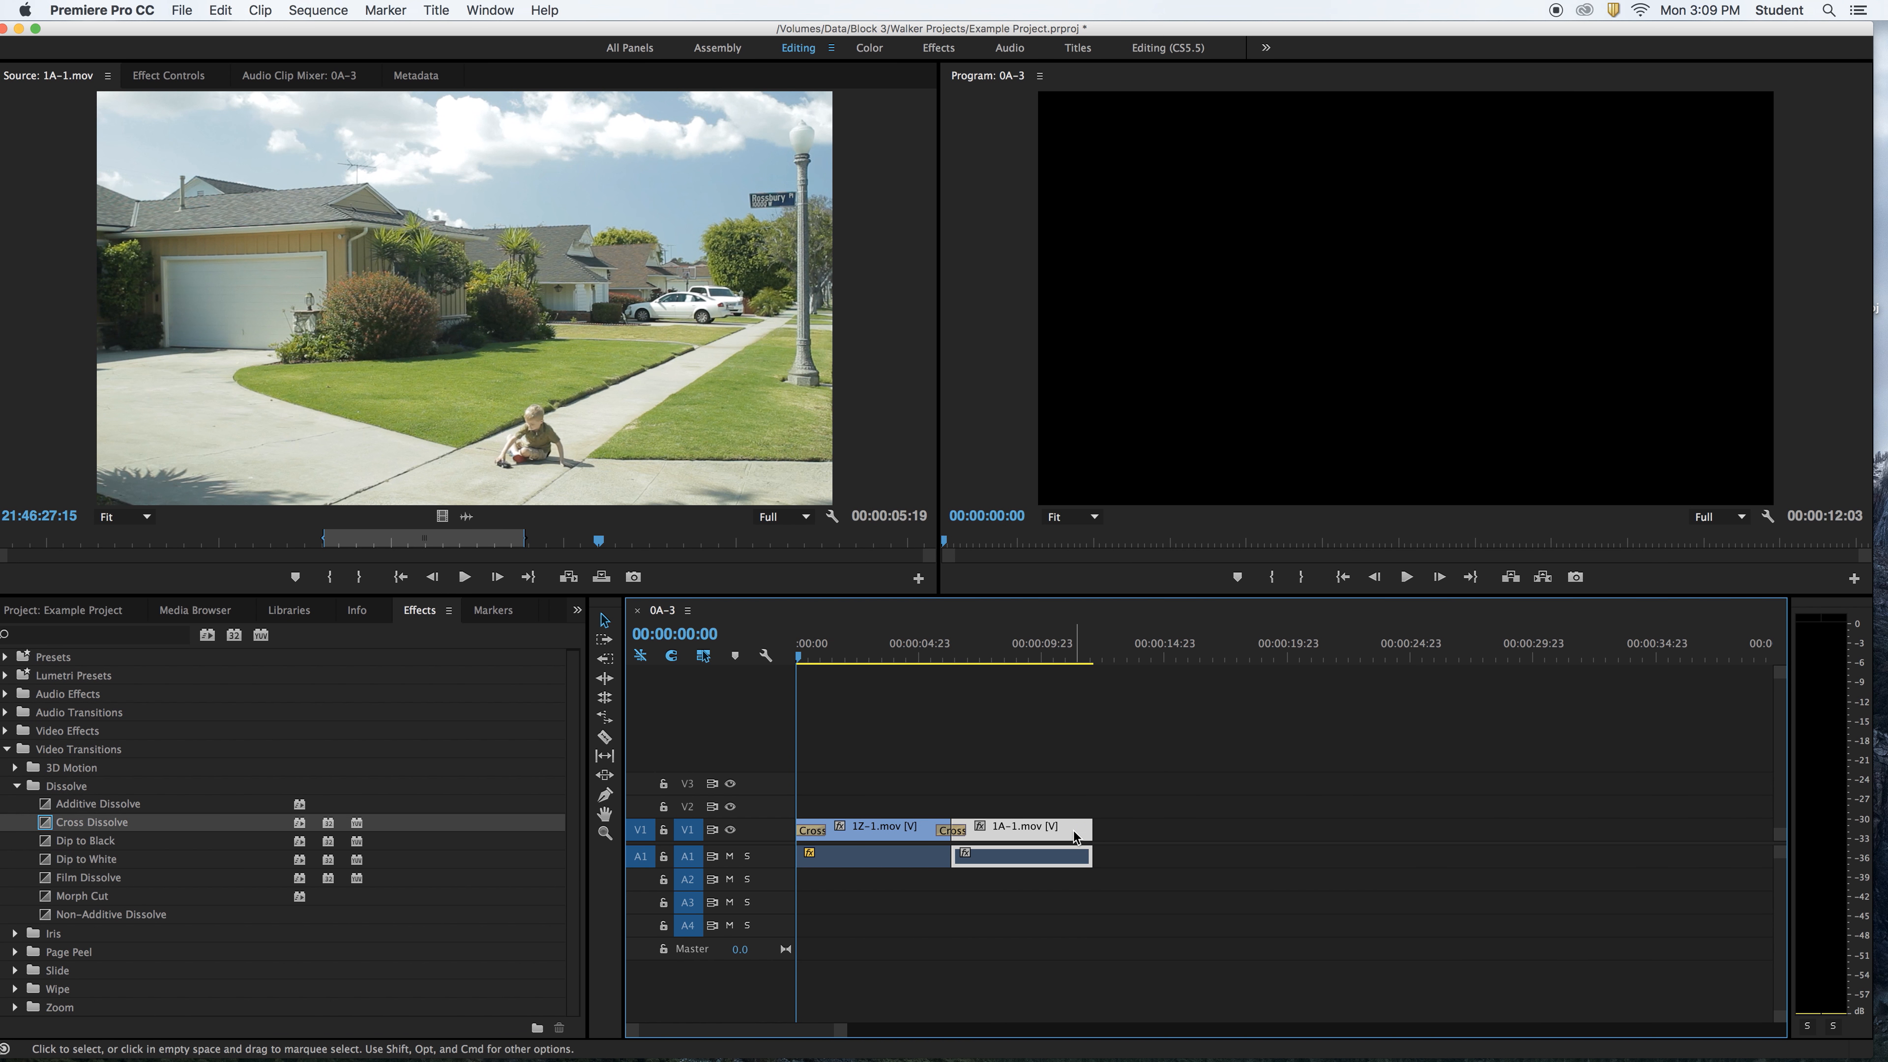
key("shift+d")
left_click(1059, 657)
key("Home")
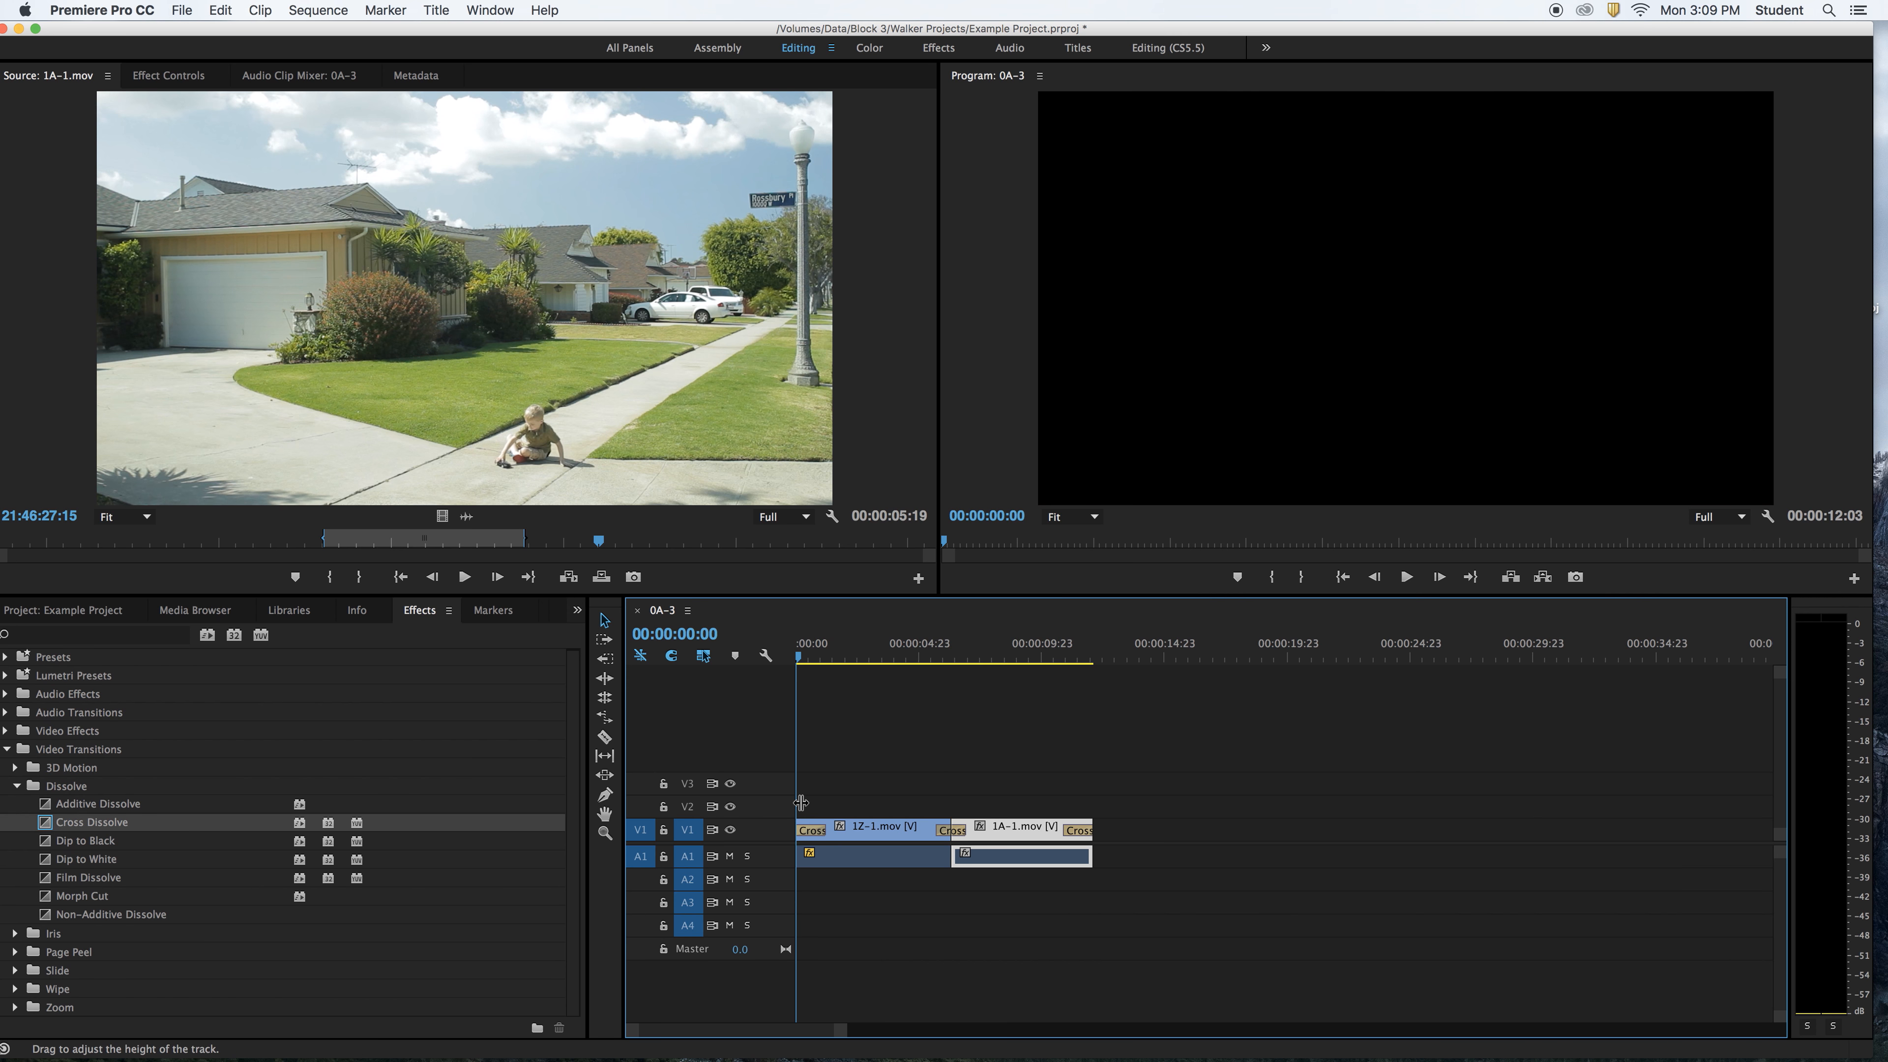
key("space")
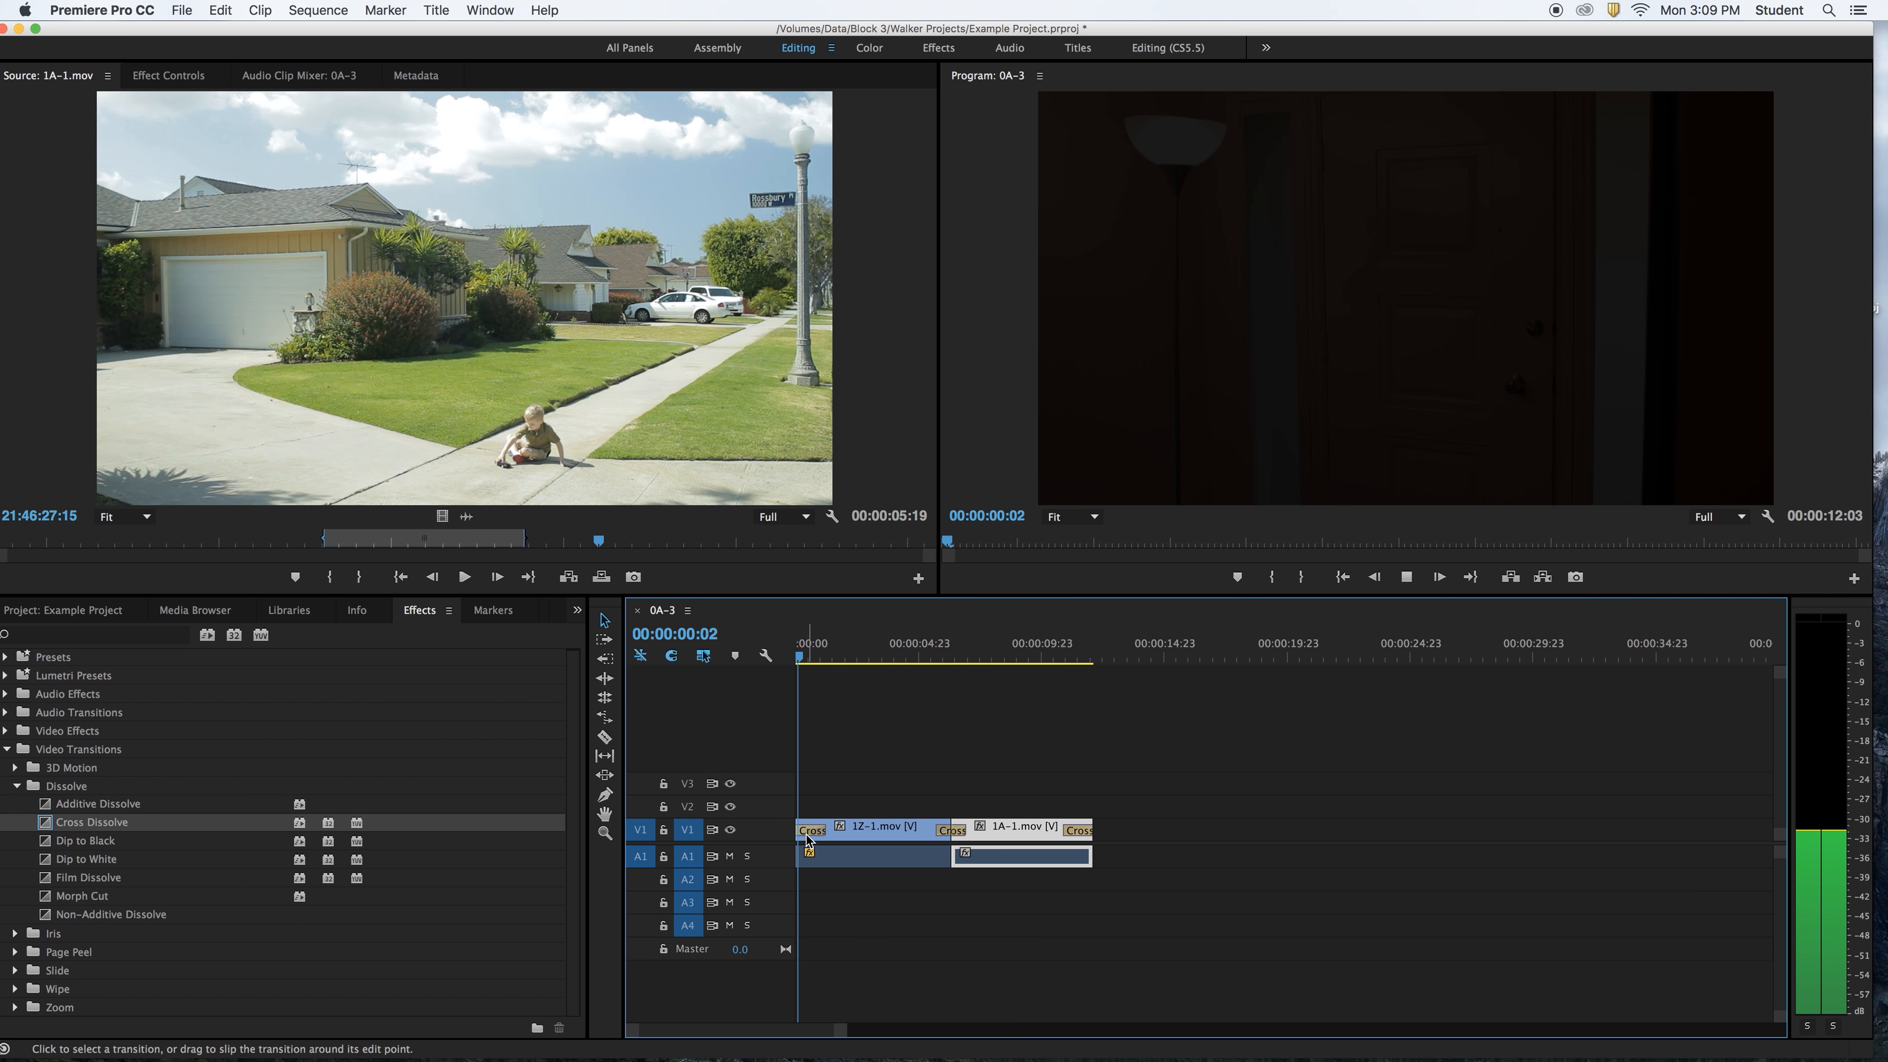
key("space")
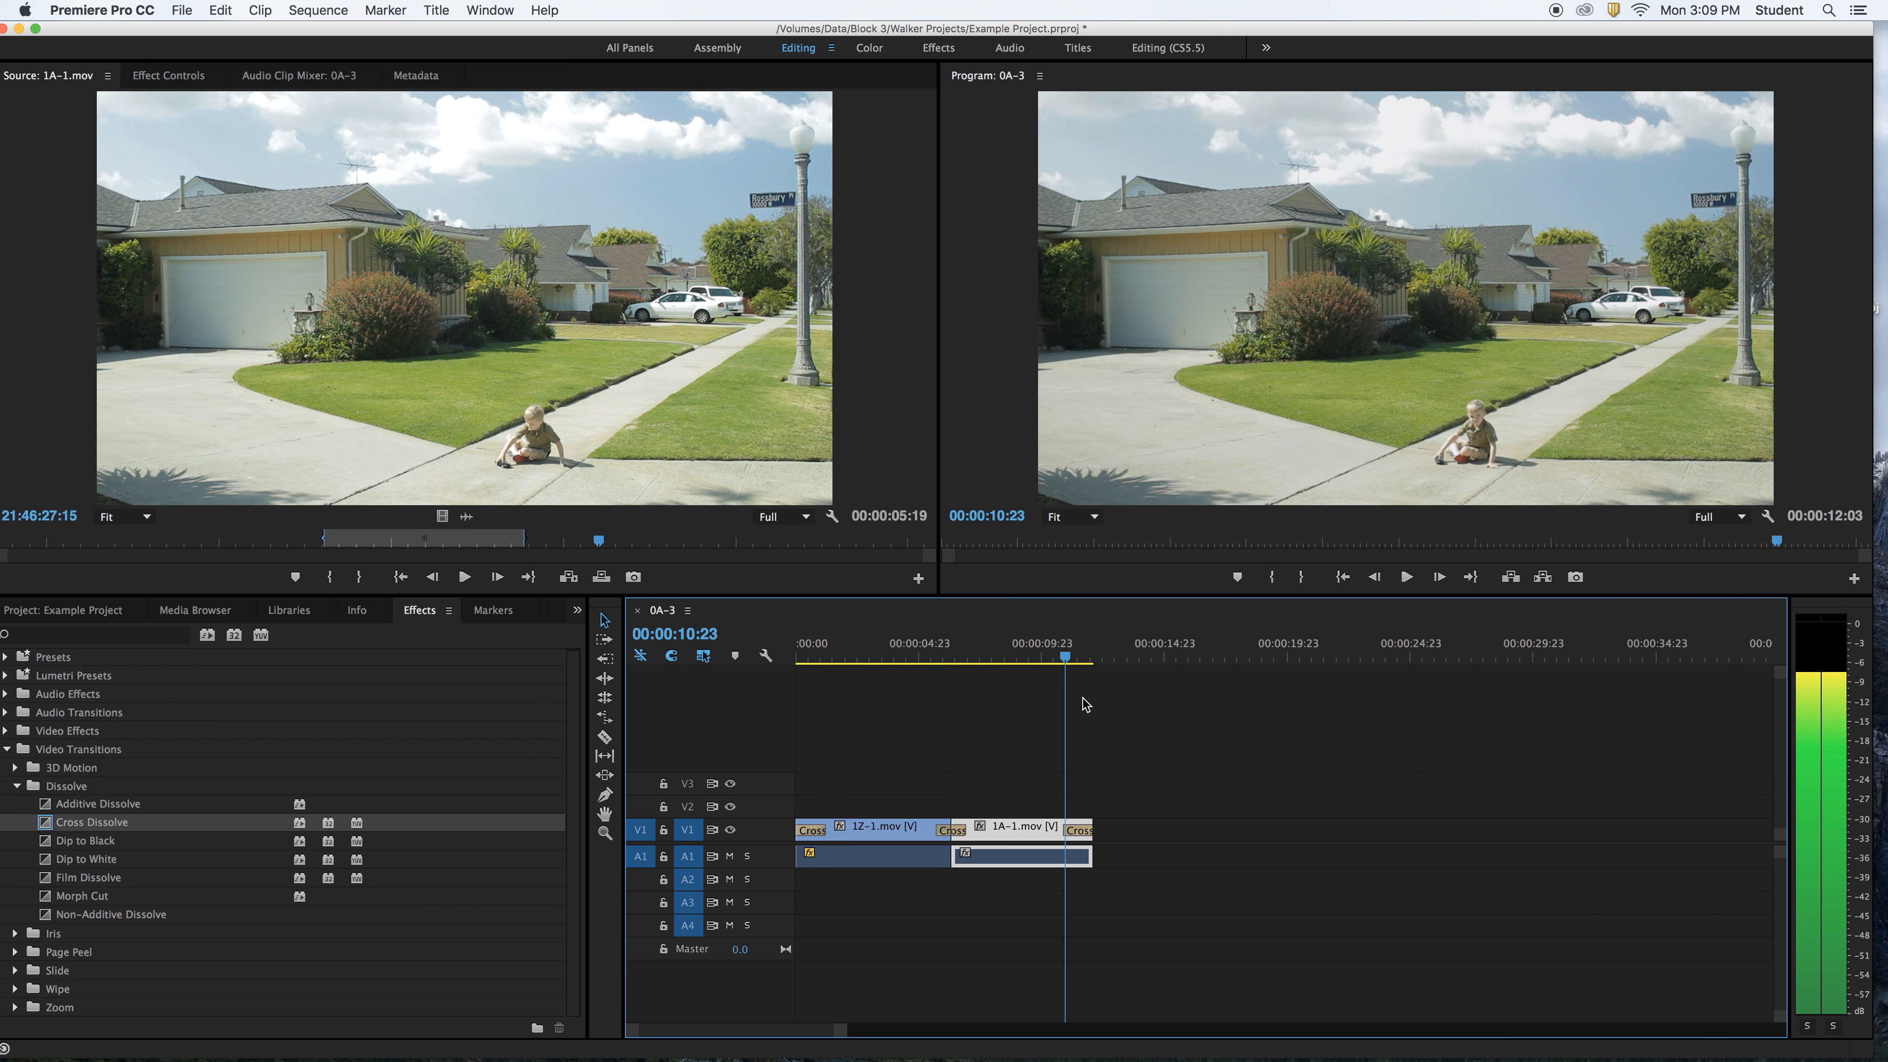
key("space")
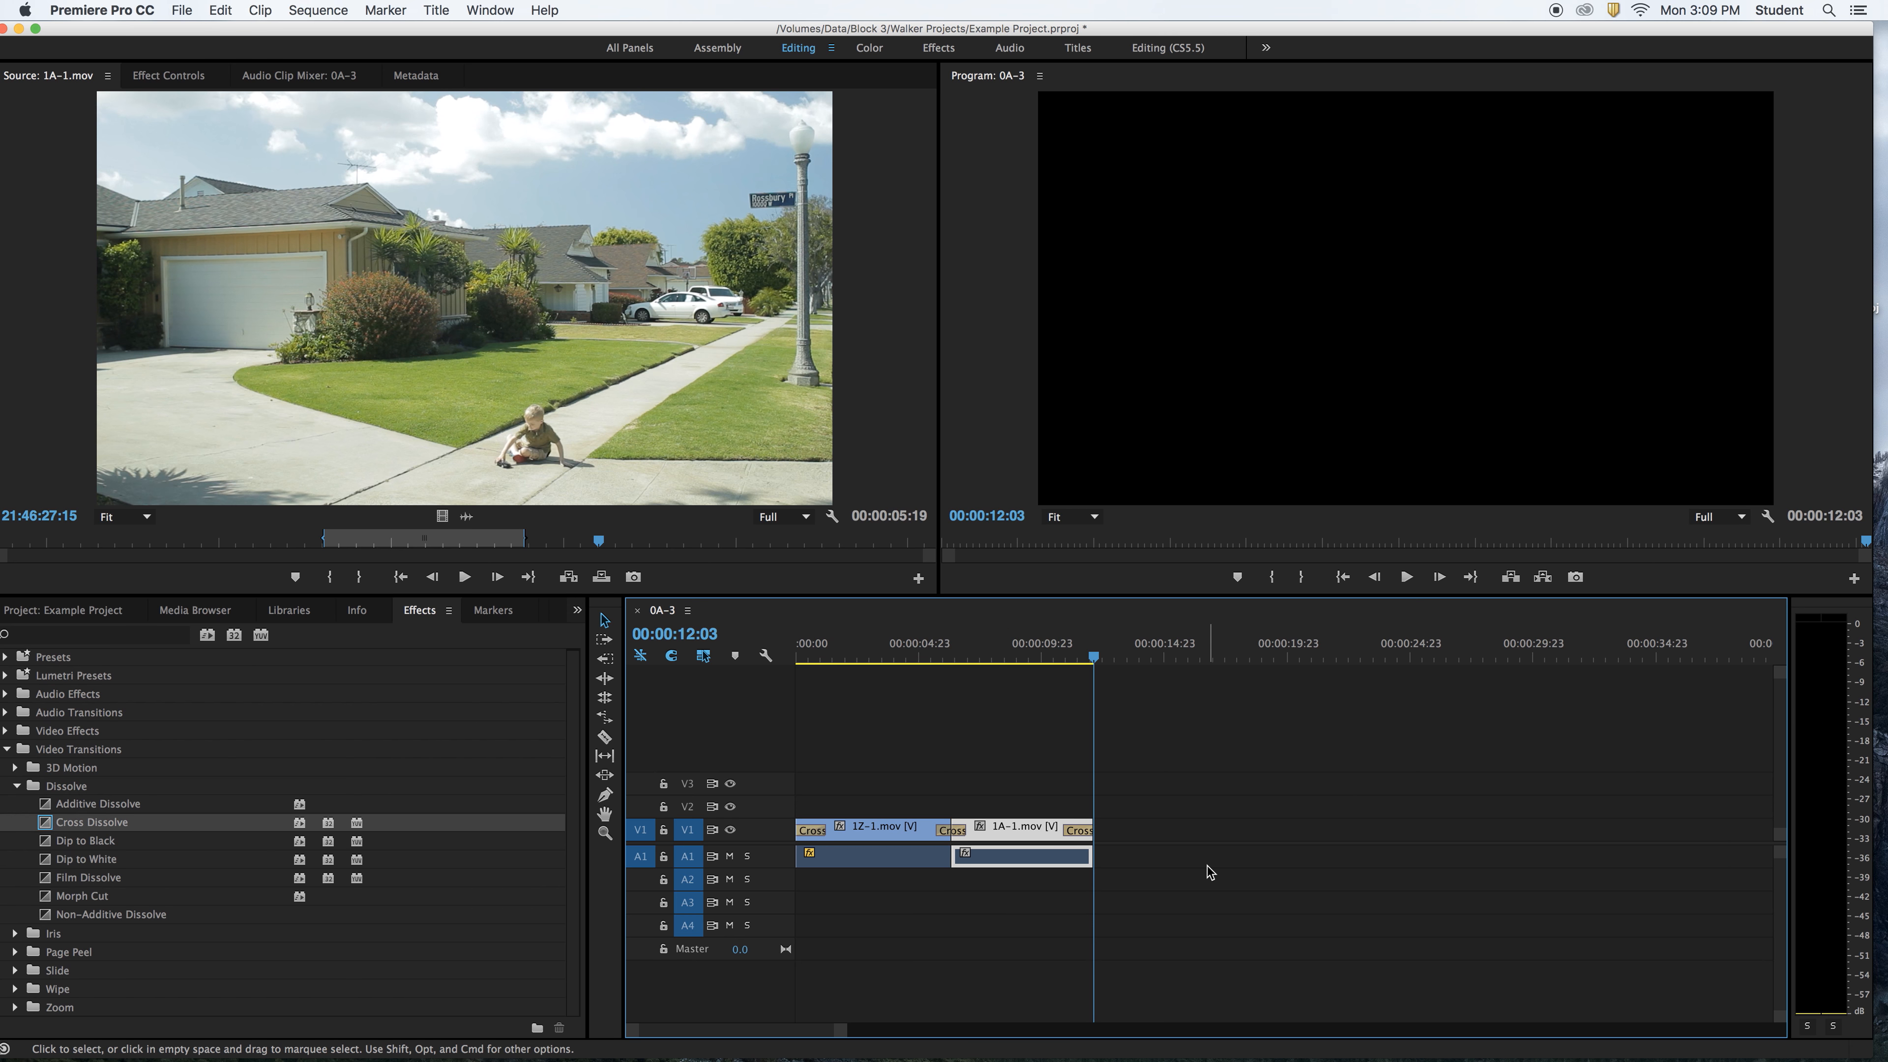
Delete all three Cross Dissolves on V1: at the sequence's end, at the cut and at its start.
left_click(1077, 831)
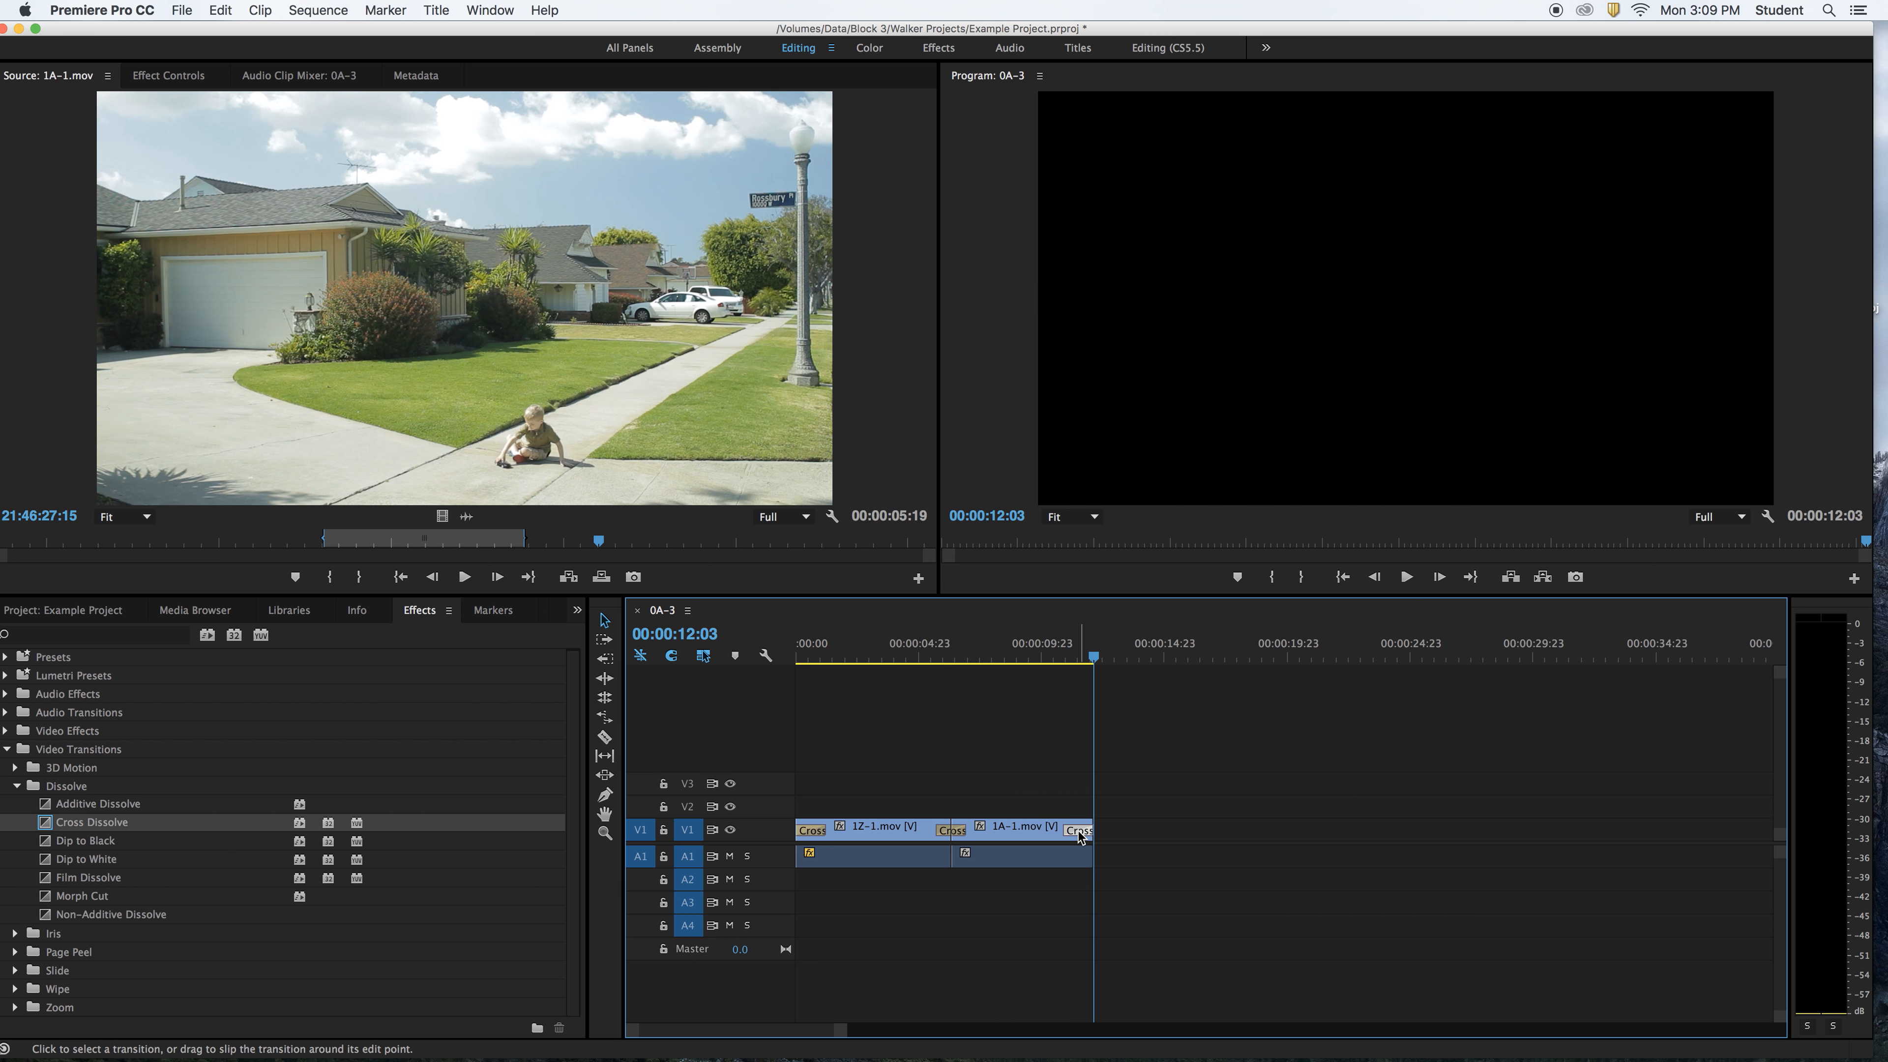
key("Delete")
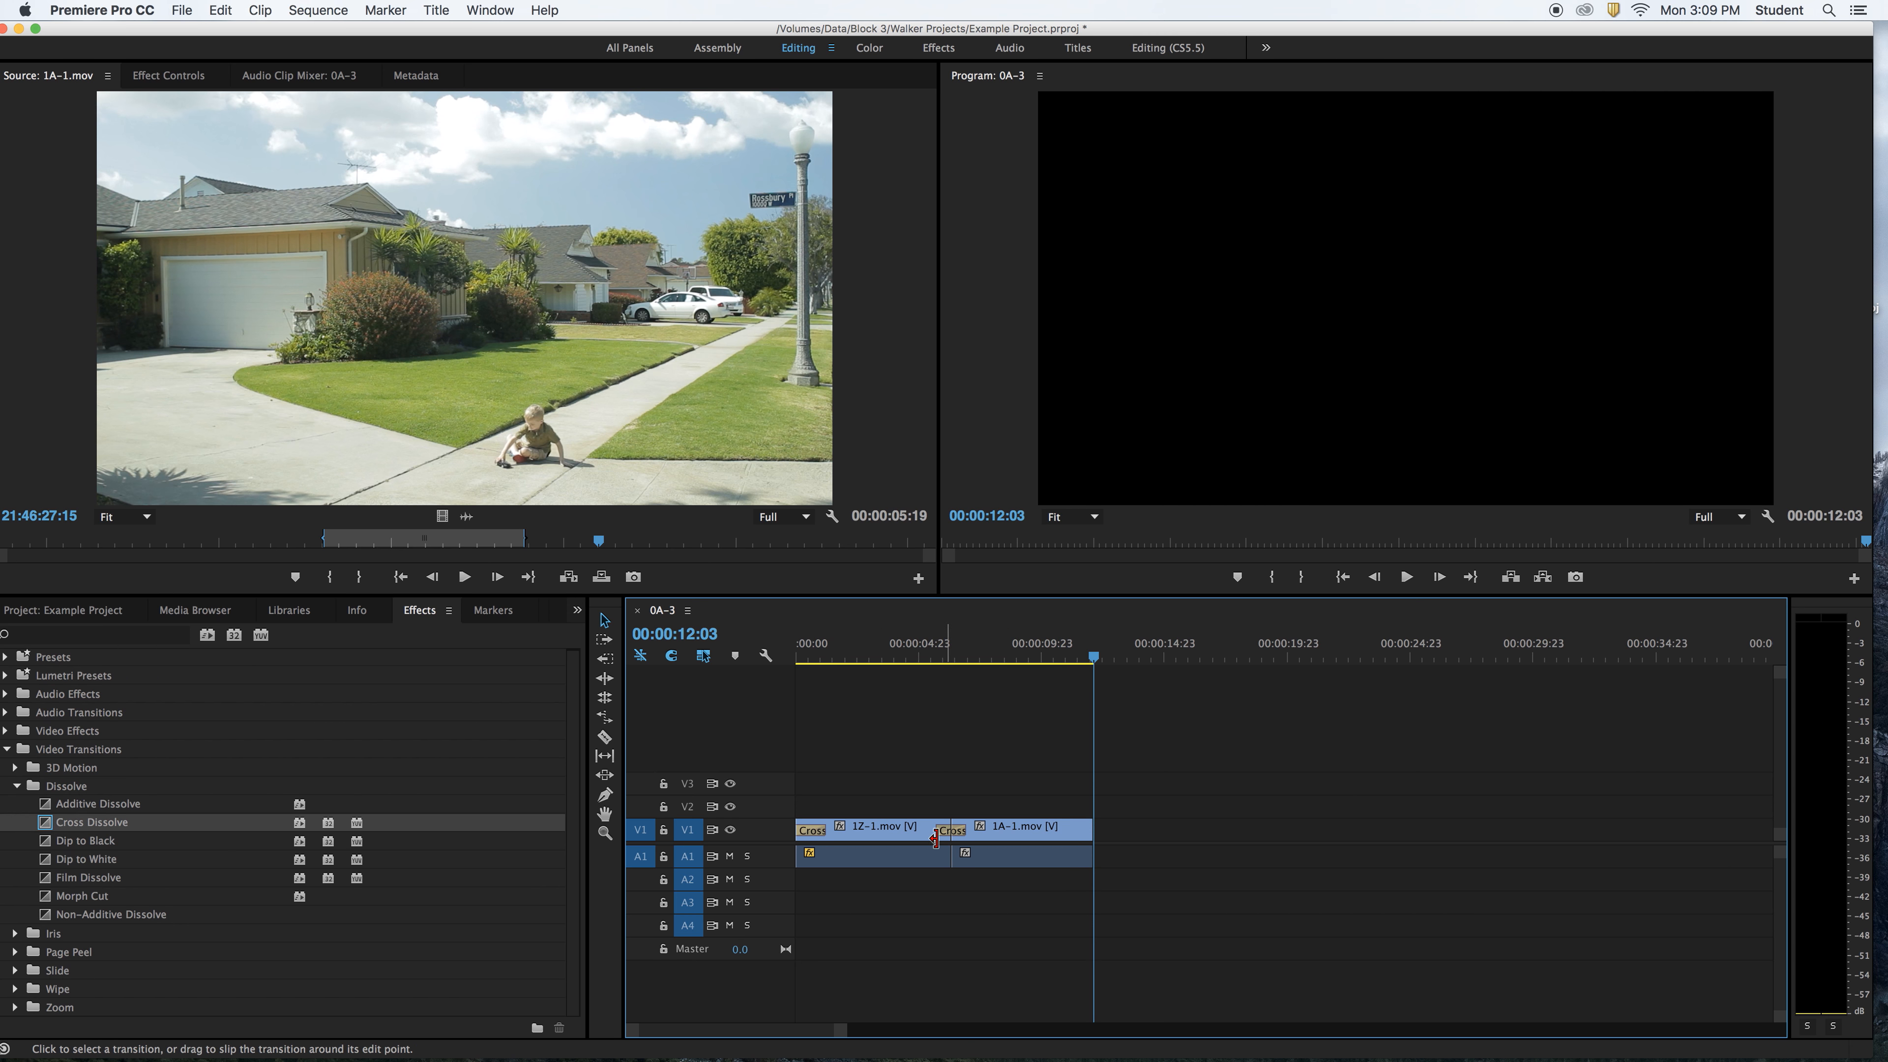
left_click(935, 838)
key("Delete")
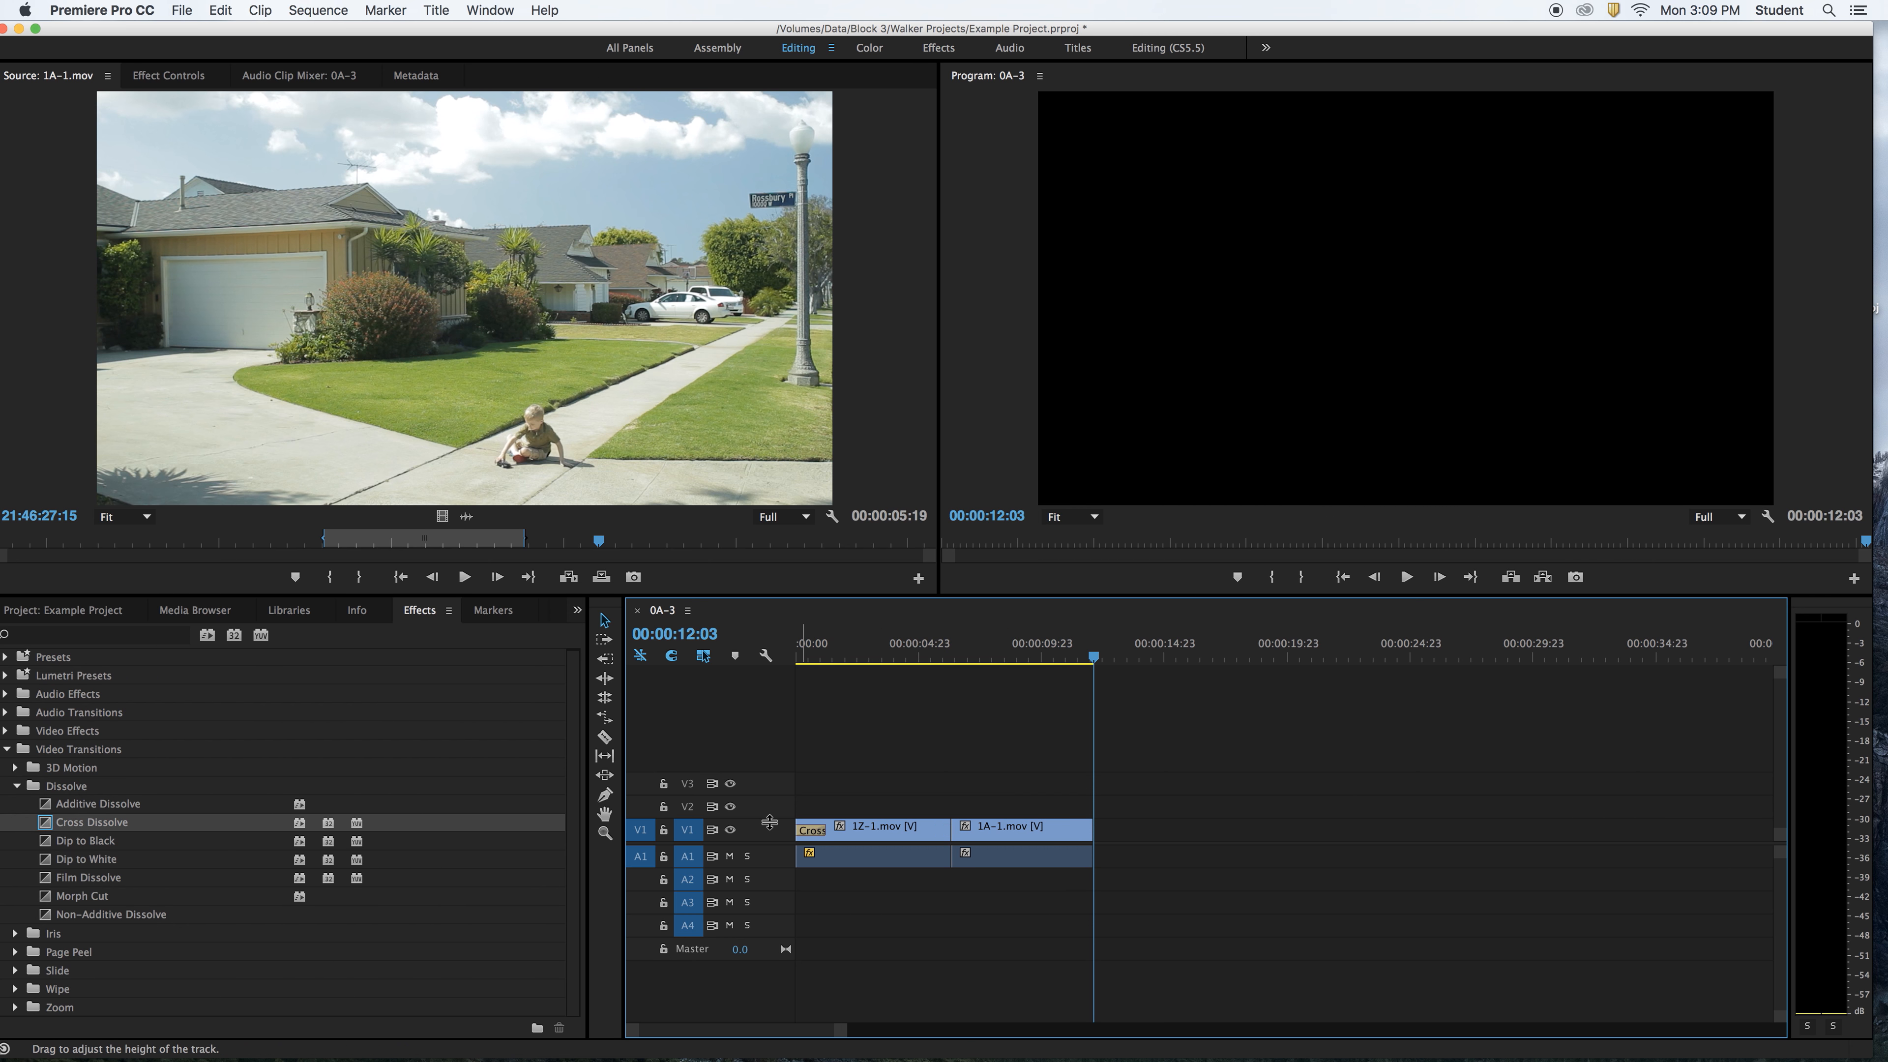
key("Delete")
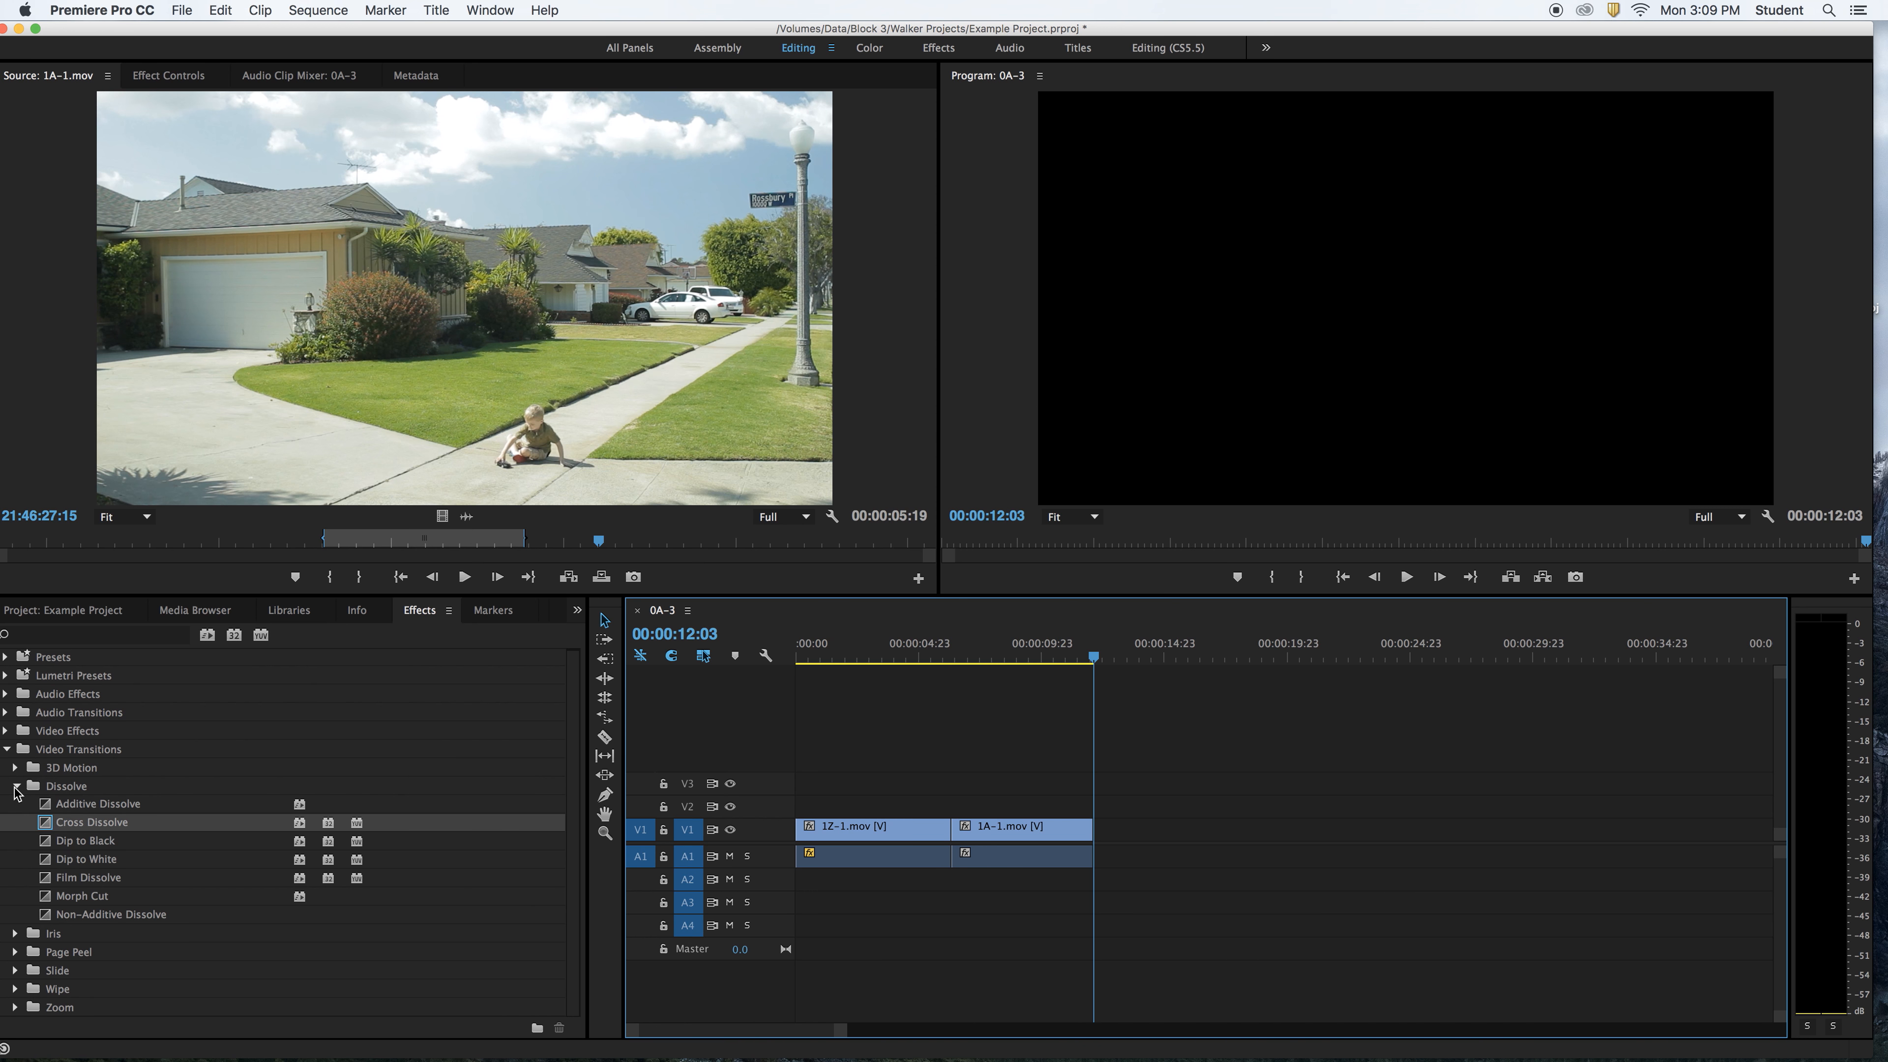
Apply the Cube Spin transition from the 3D Motion group to the cut between the two clips on V1.
left_click(16, 787)
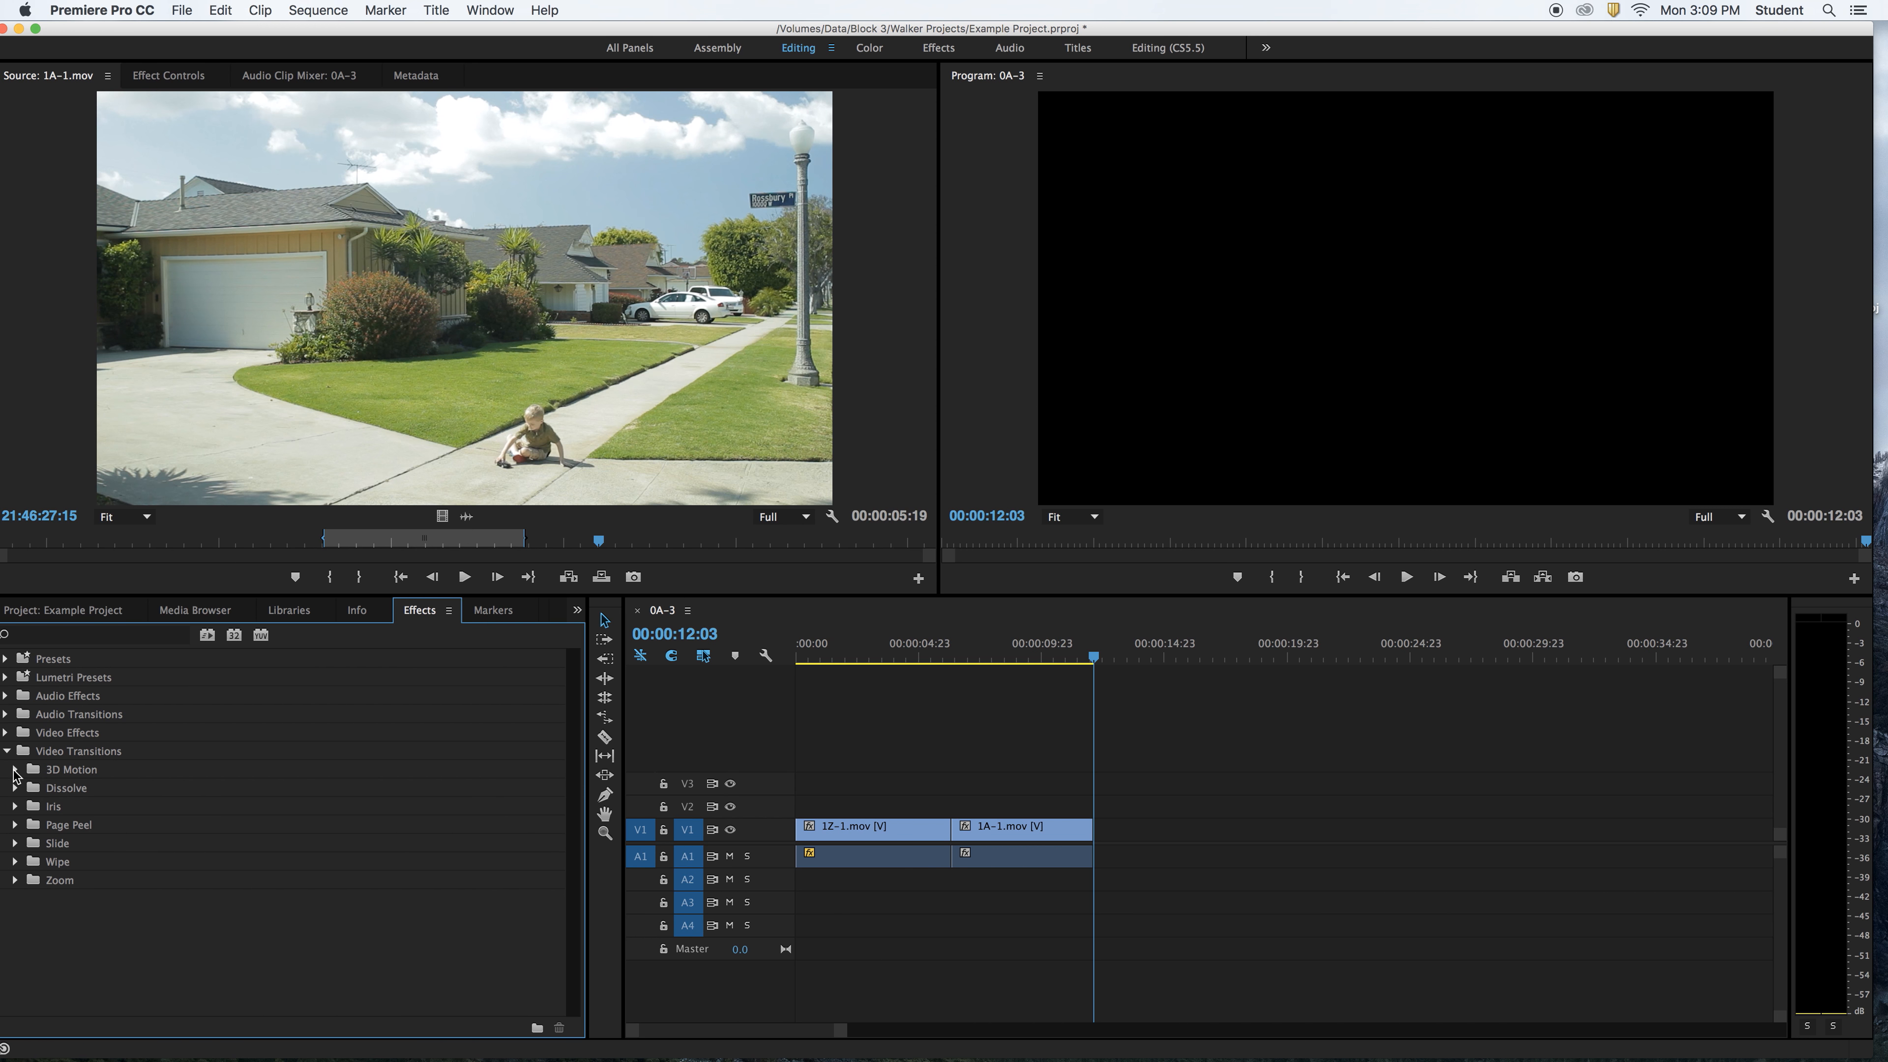
left_click(16, 771)
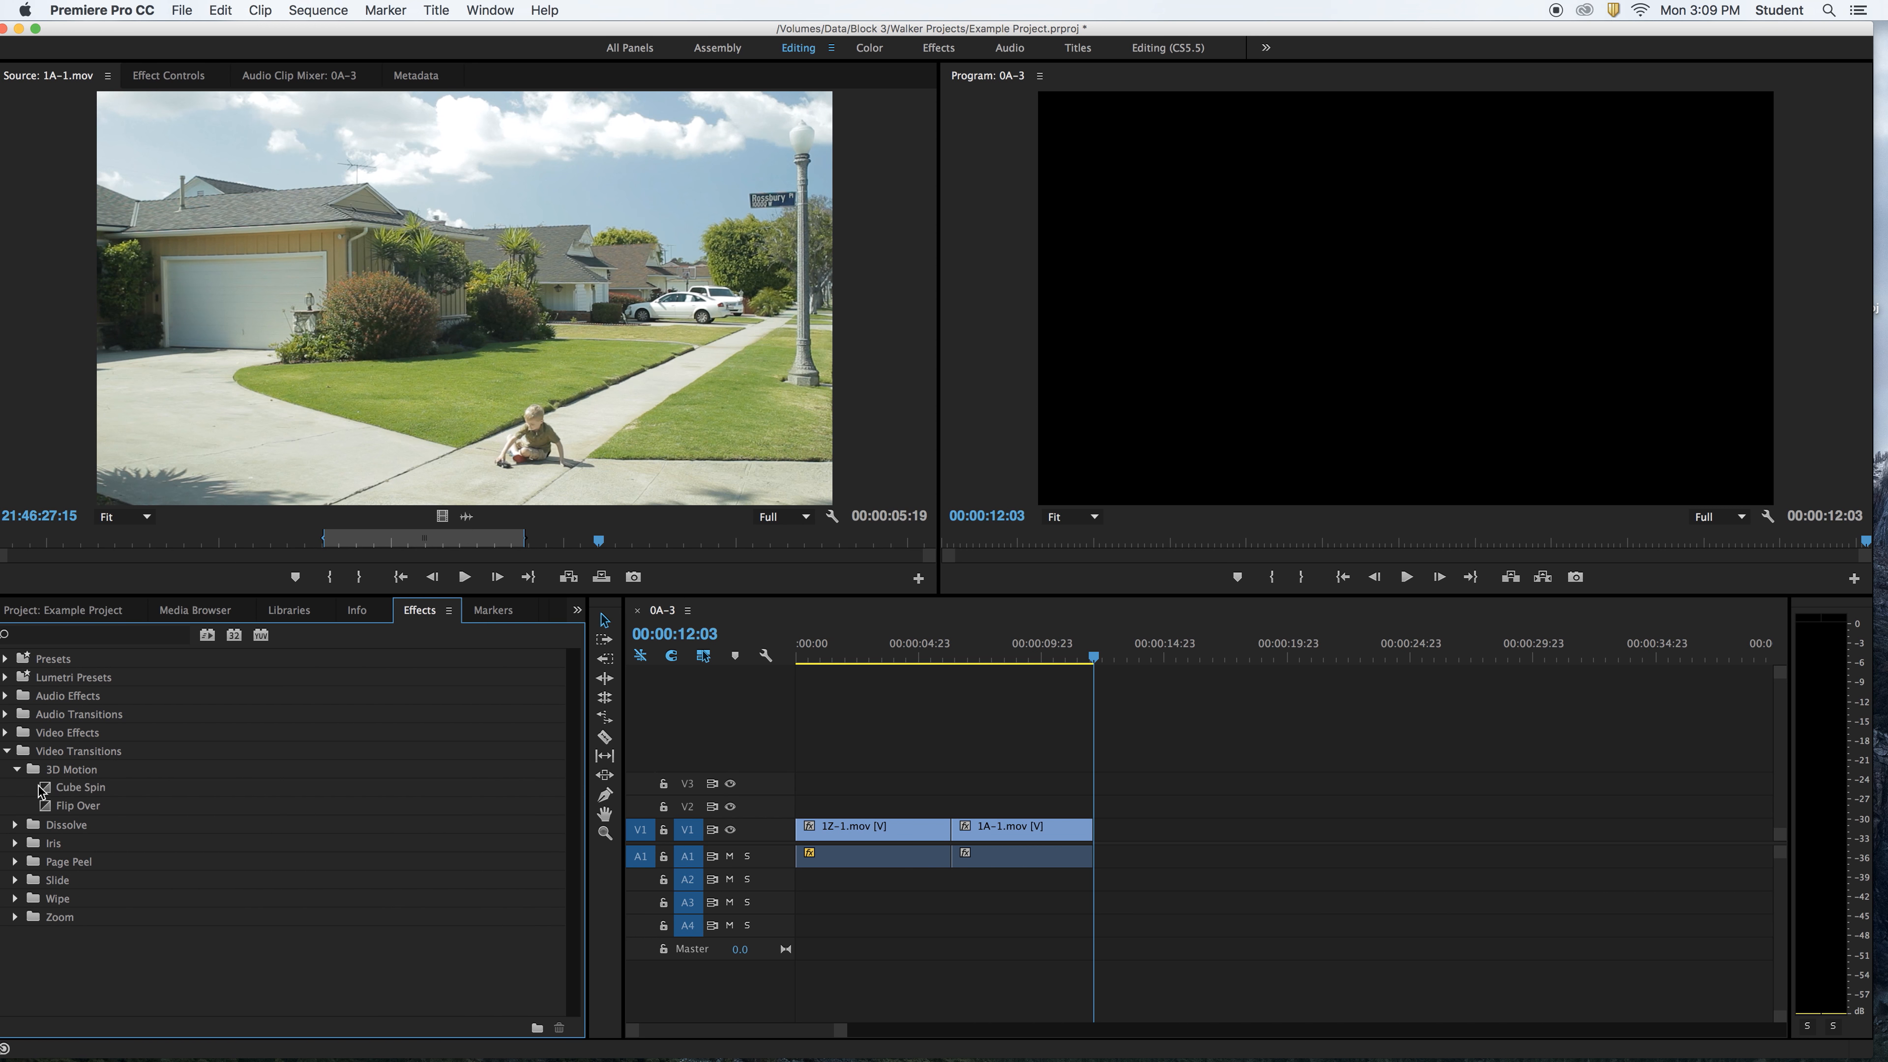
left_click(52, 789)
left_click_drag(54, 794, 949, 829)
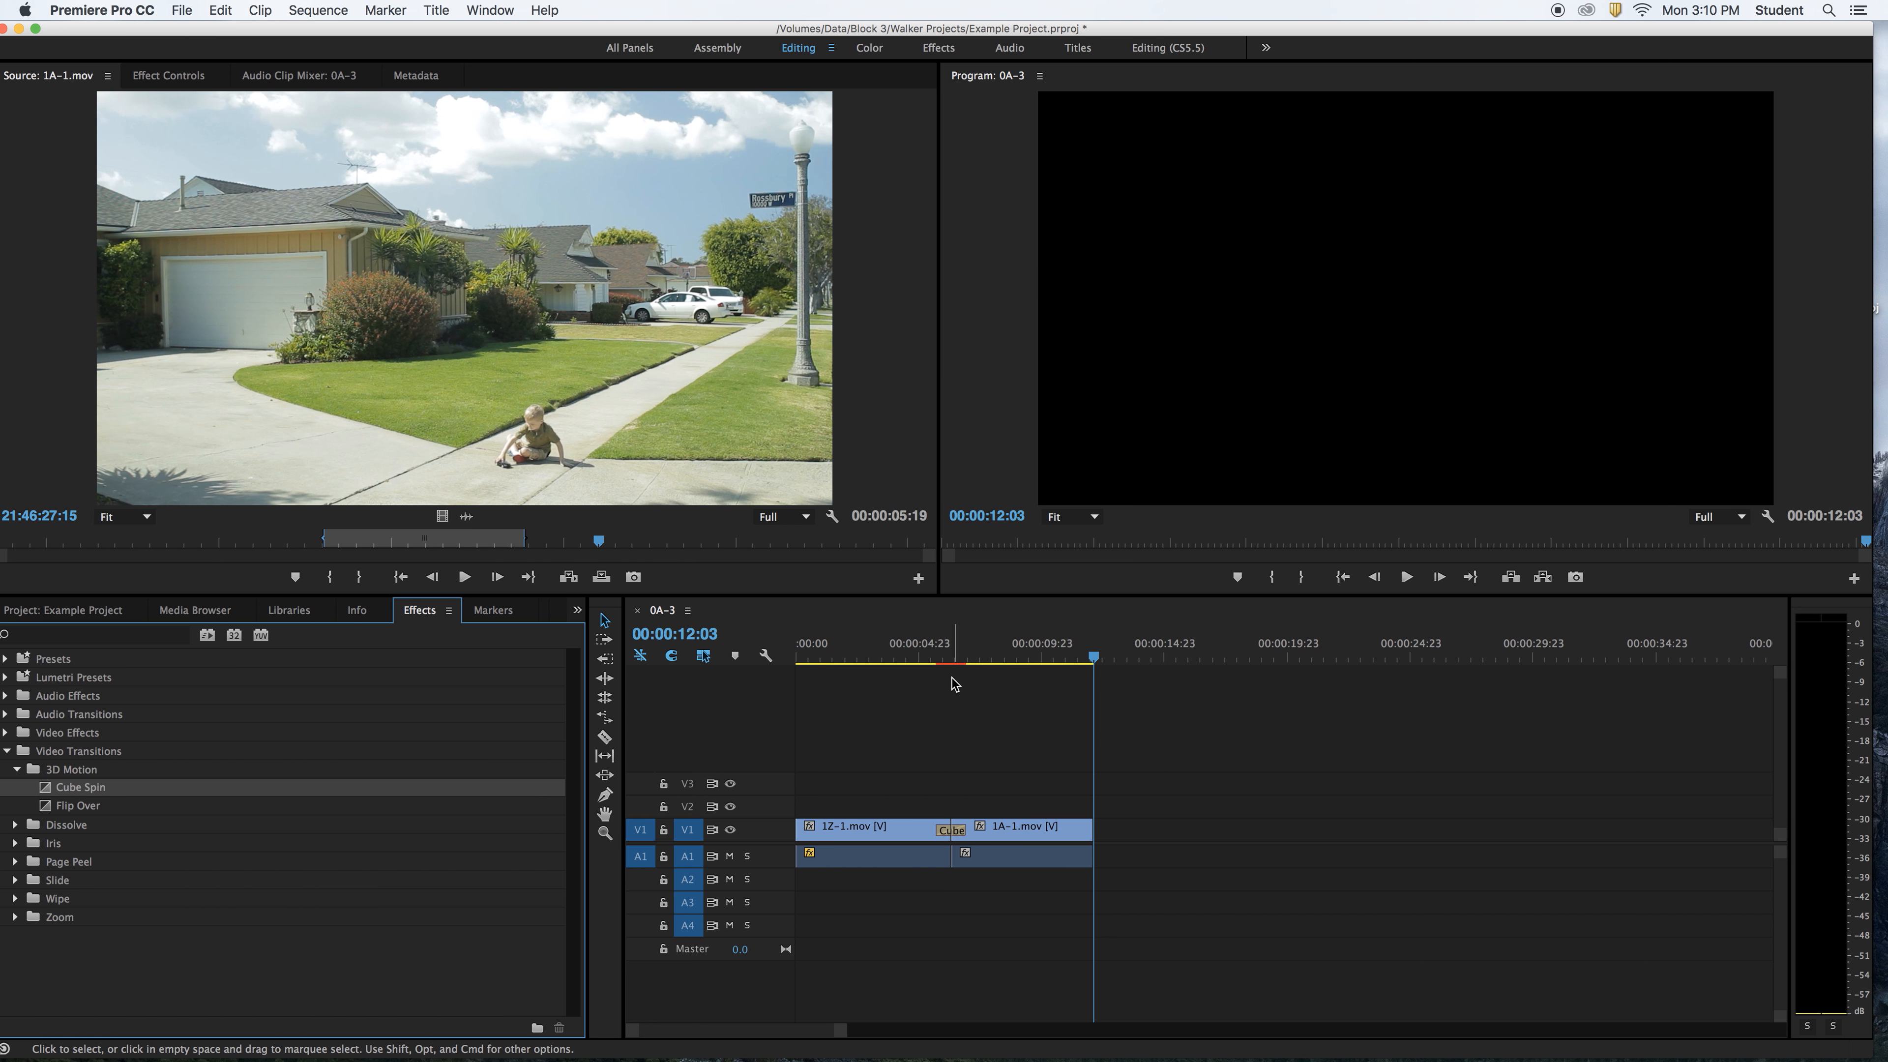
Play back the Cube Spin from shortly before the cut and delete it from V1.
left_click(925, 649)
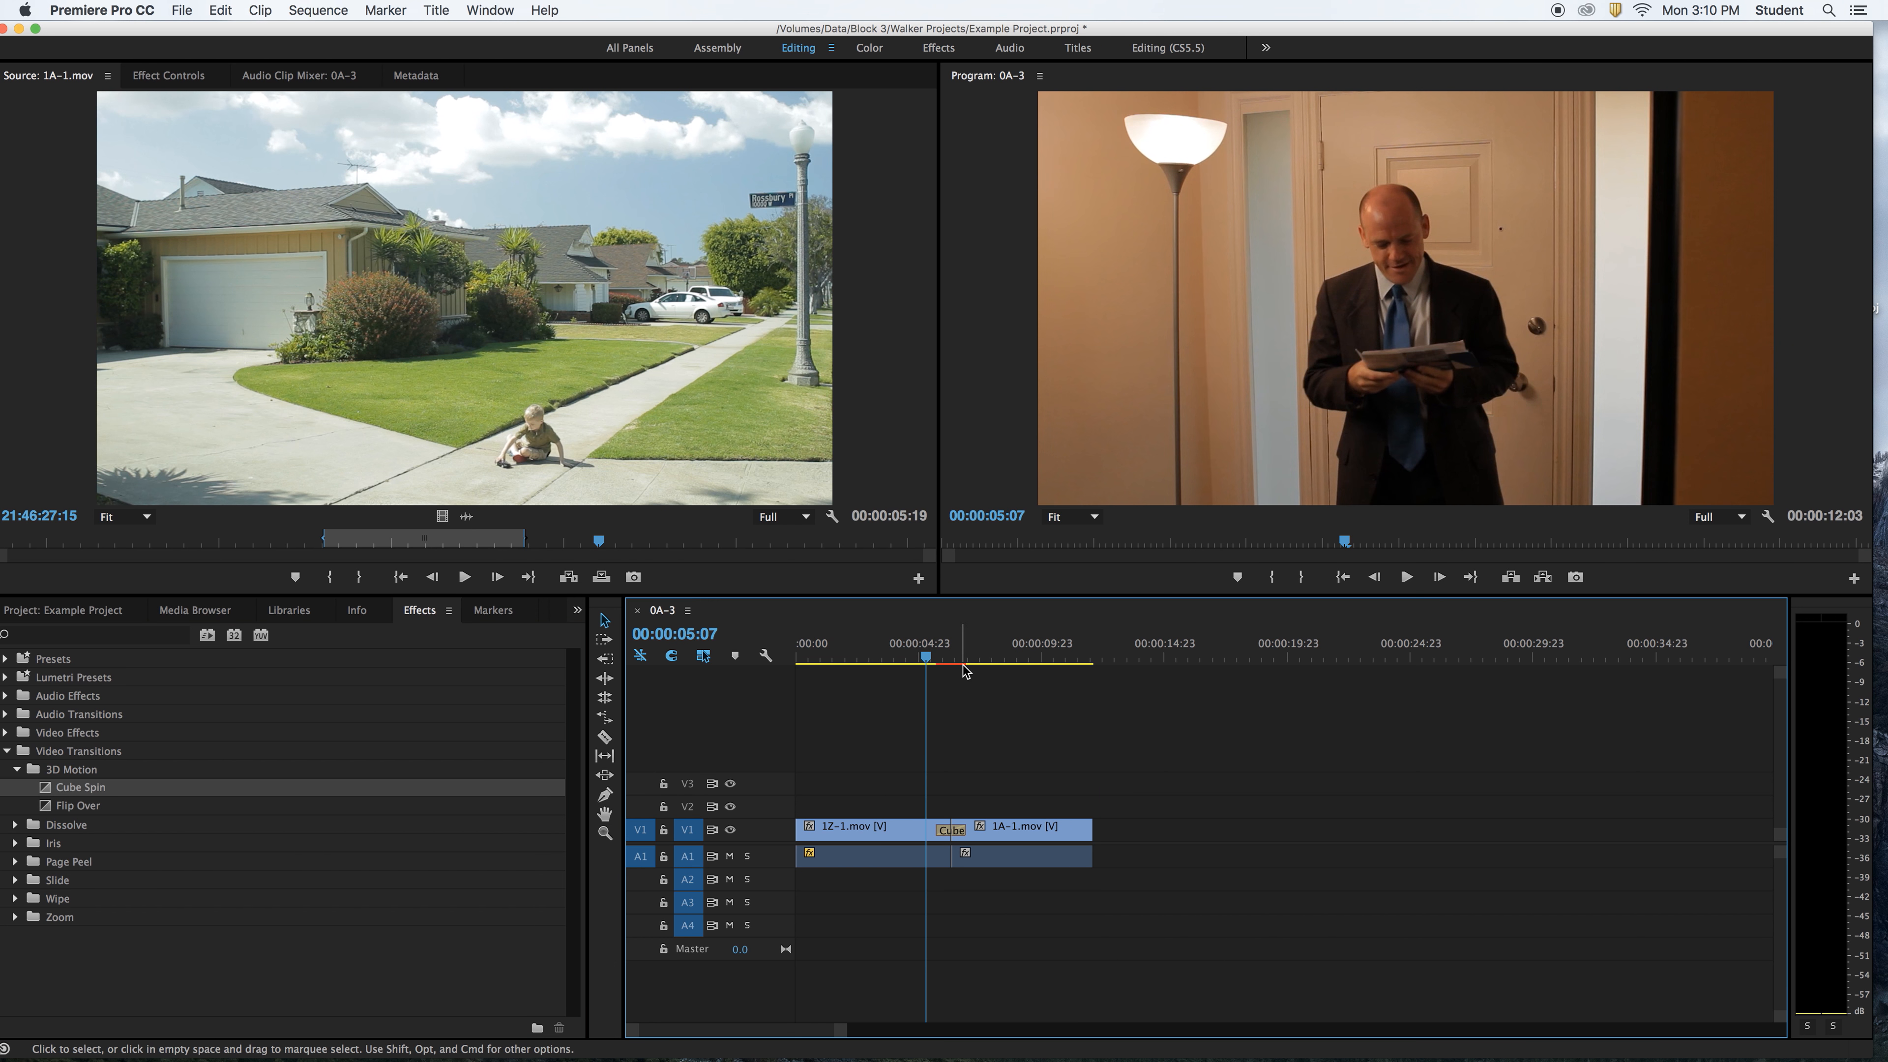
left_click(909, 651)
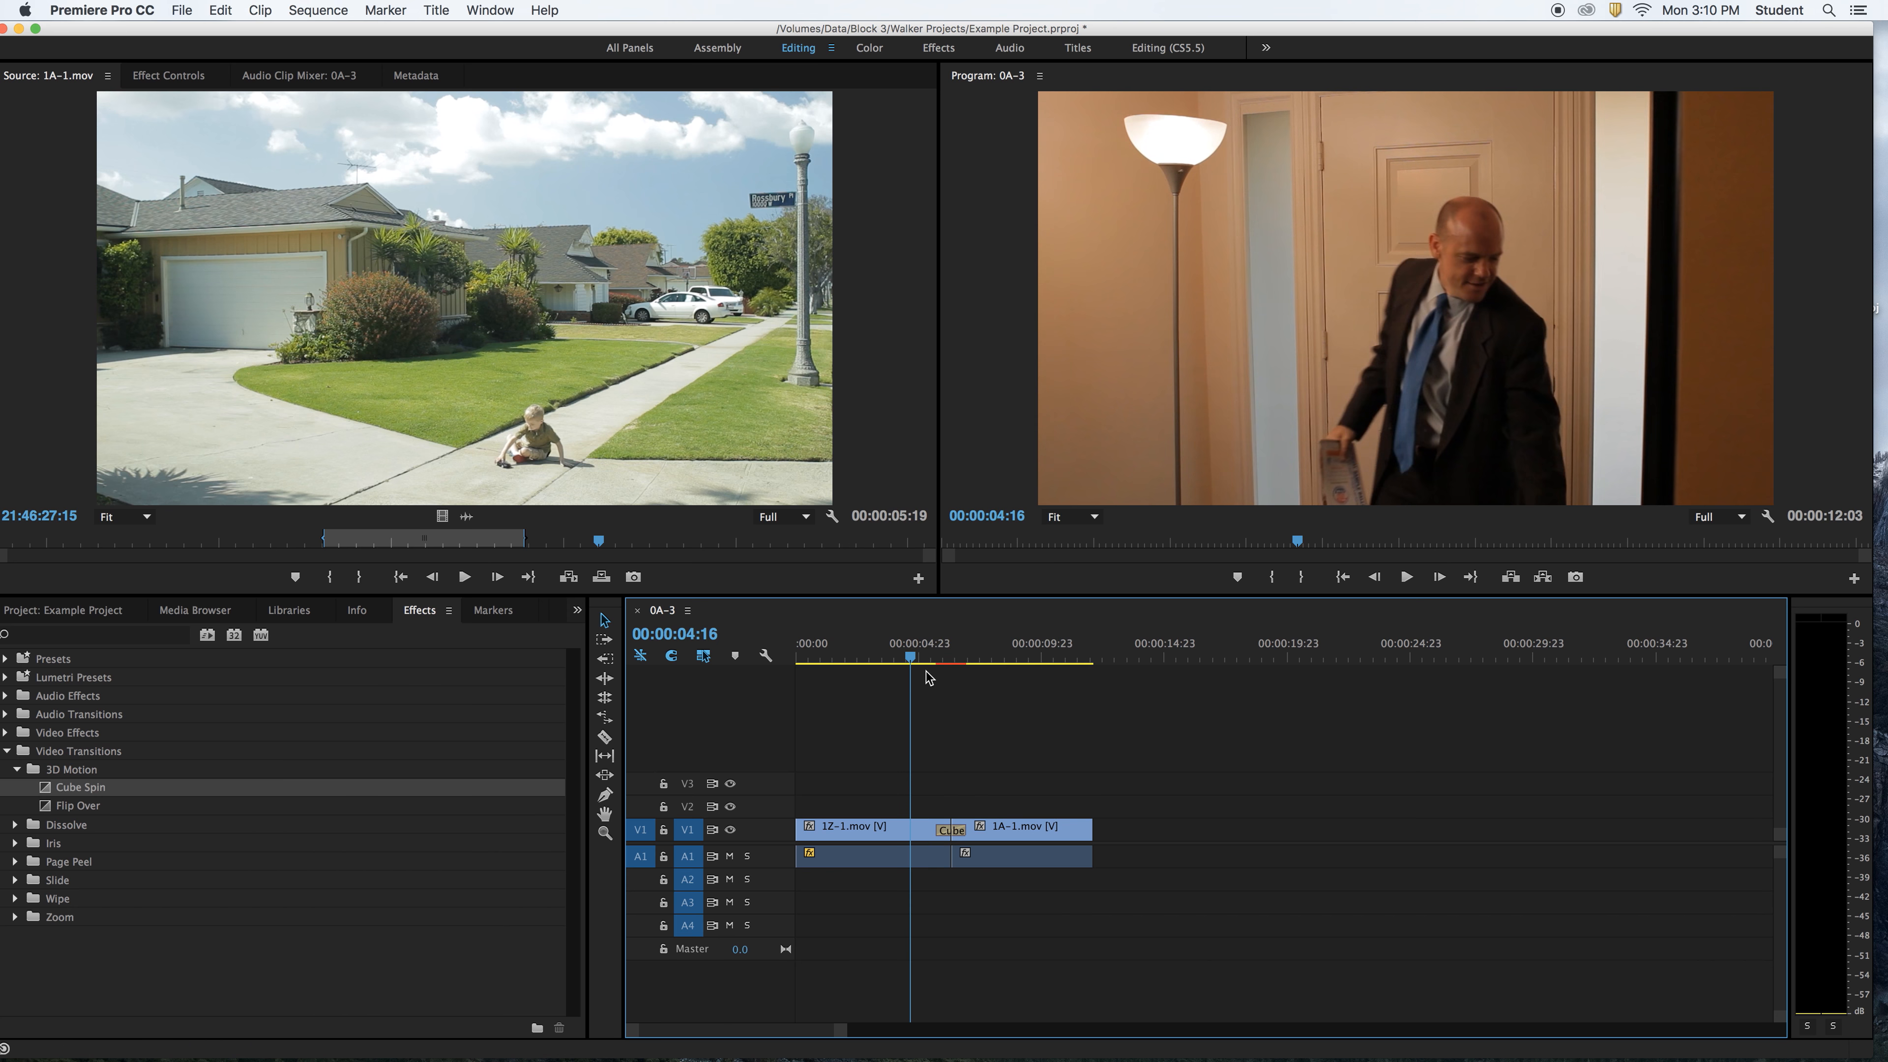
key("space")
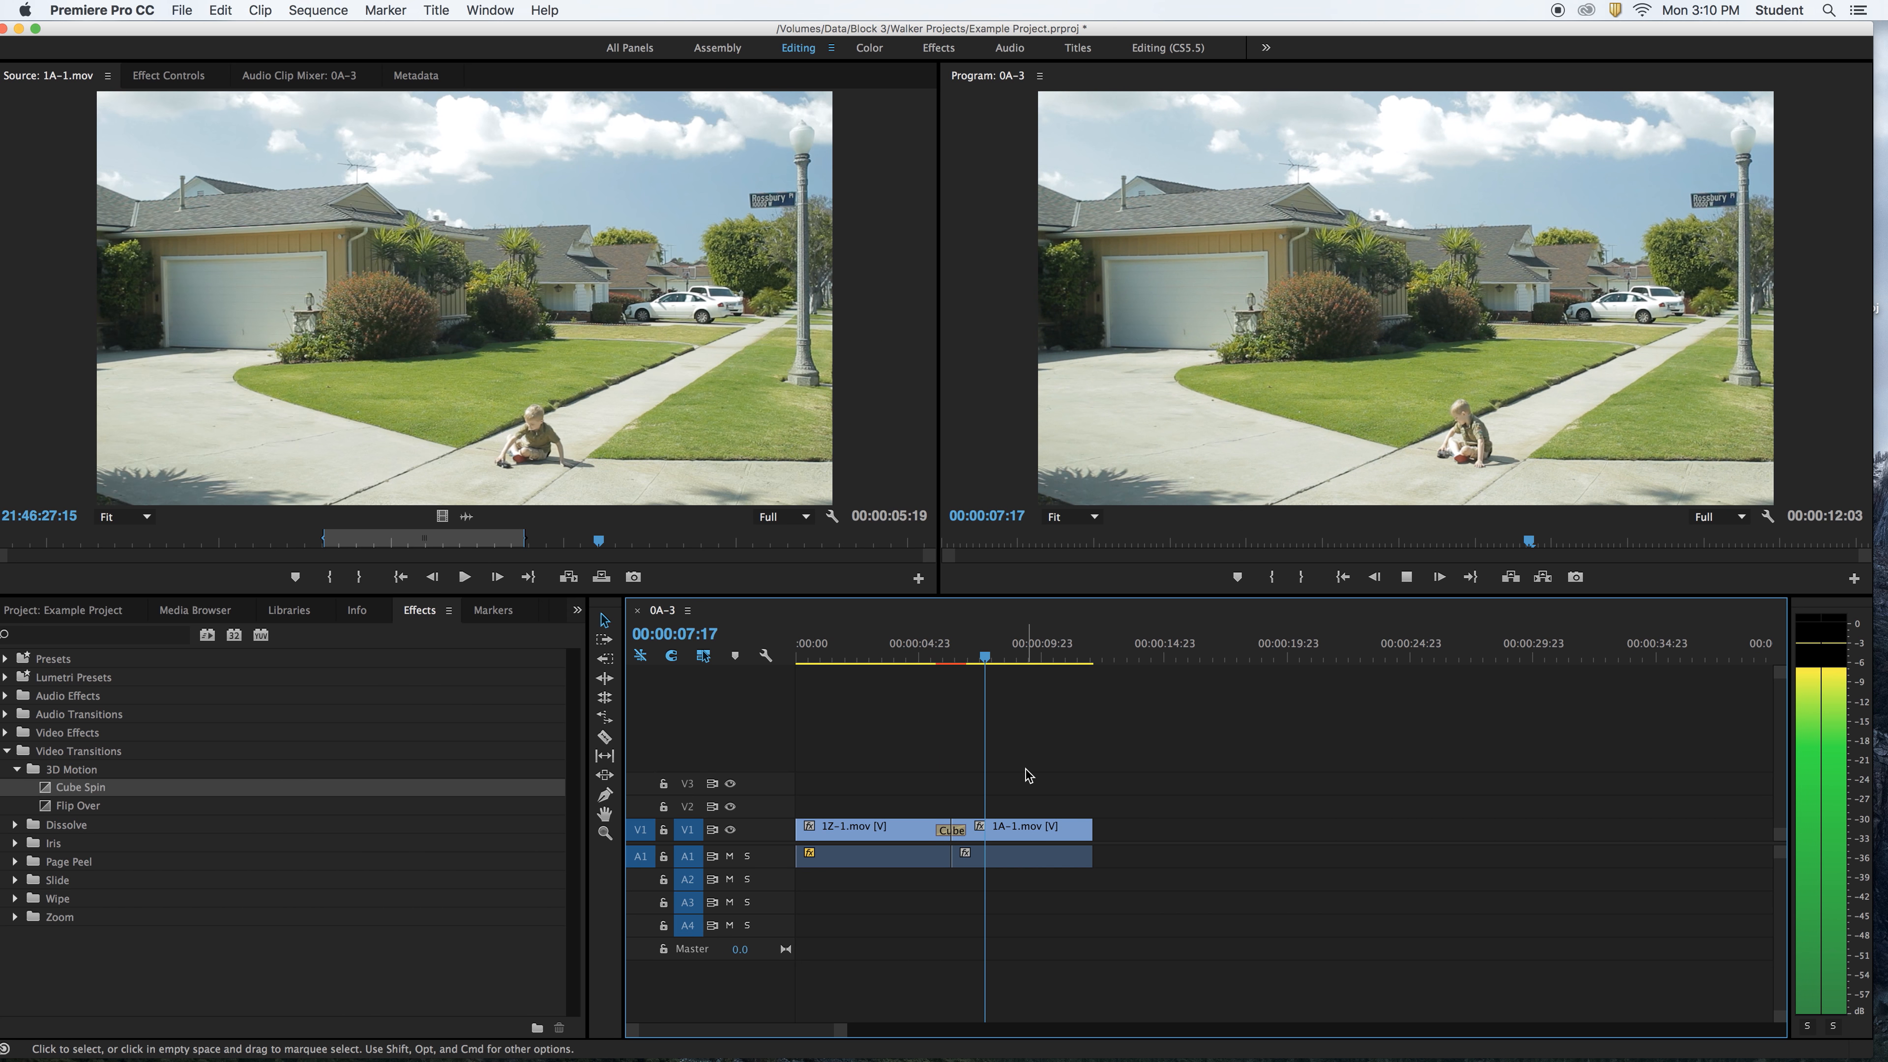
key("space")
left_click(956, 833)
key("Delete")
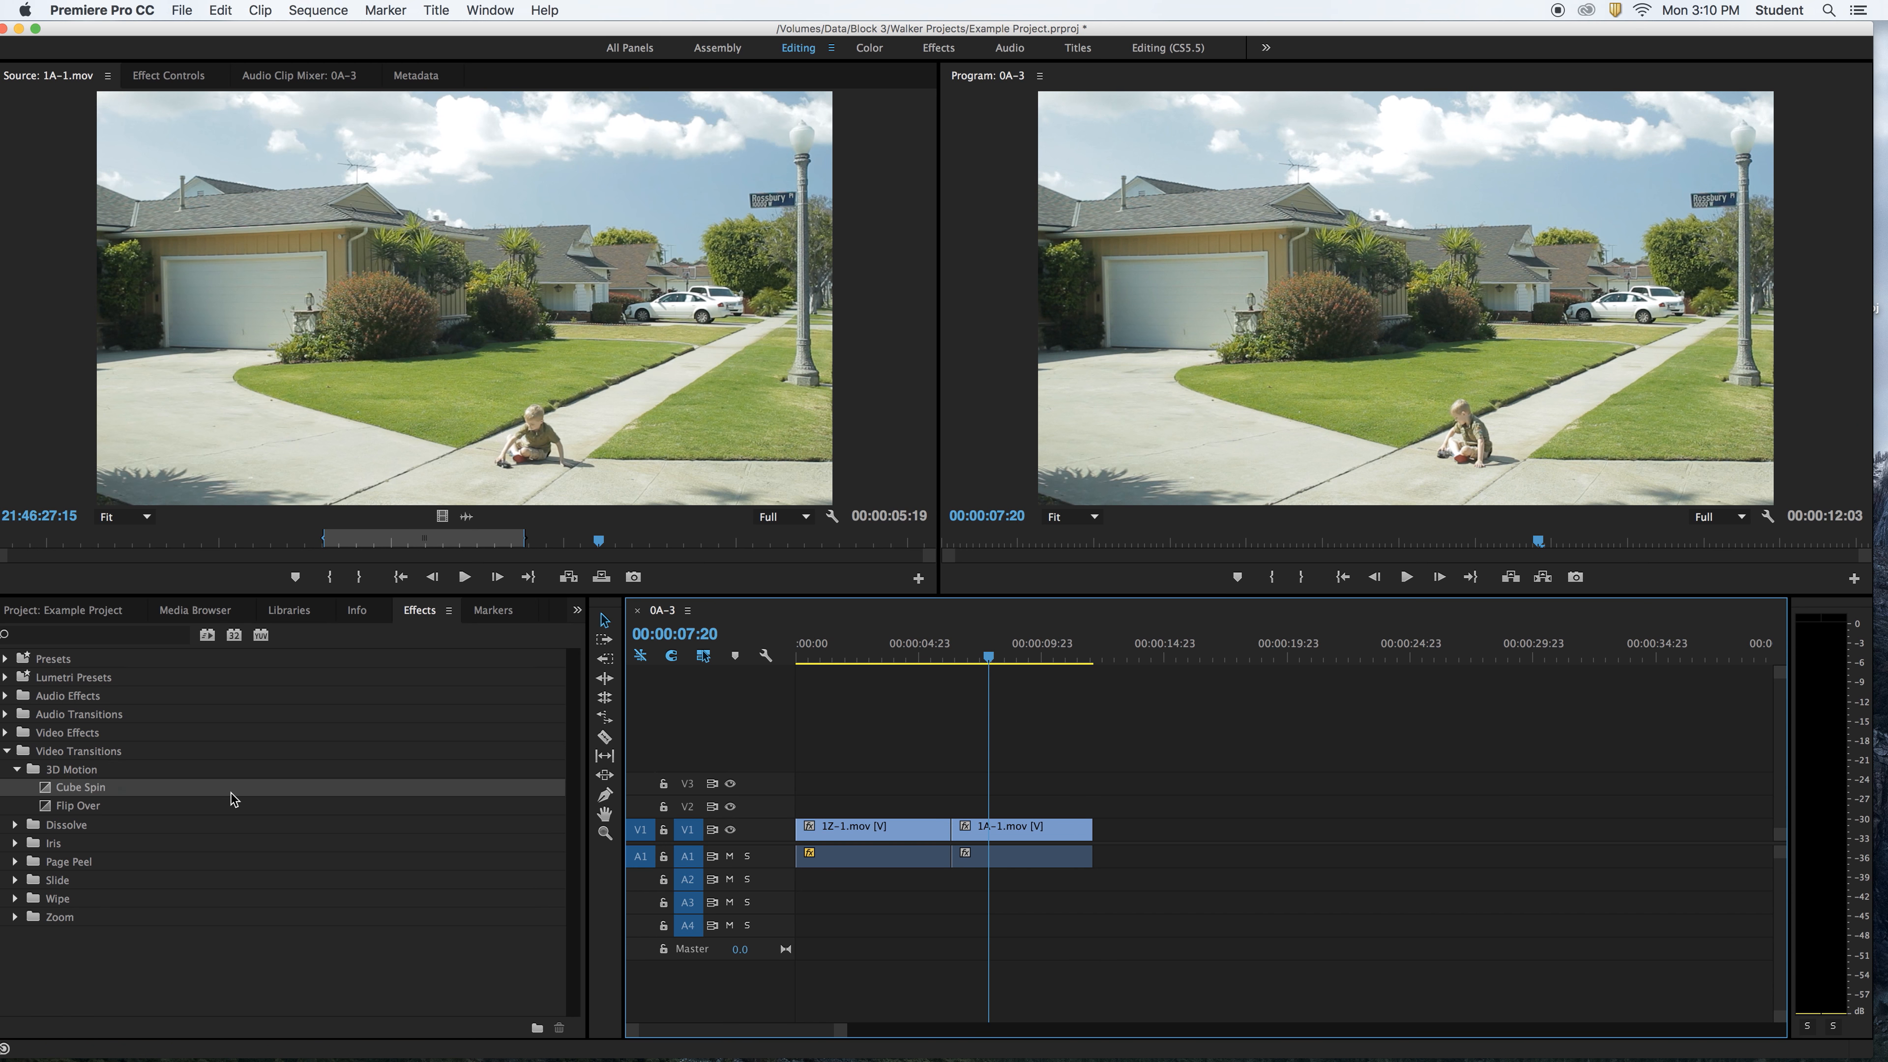
Browse the Page Peel and Iris groups, and apply the Push transition from the Slide group to the cut on V1.
left_click(16, 769)
left_click(16, 824)
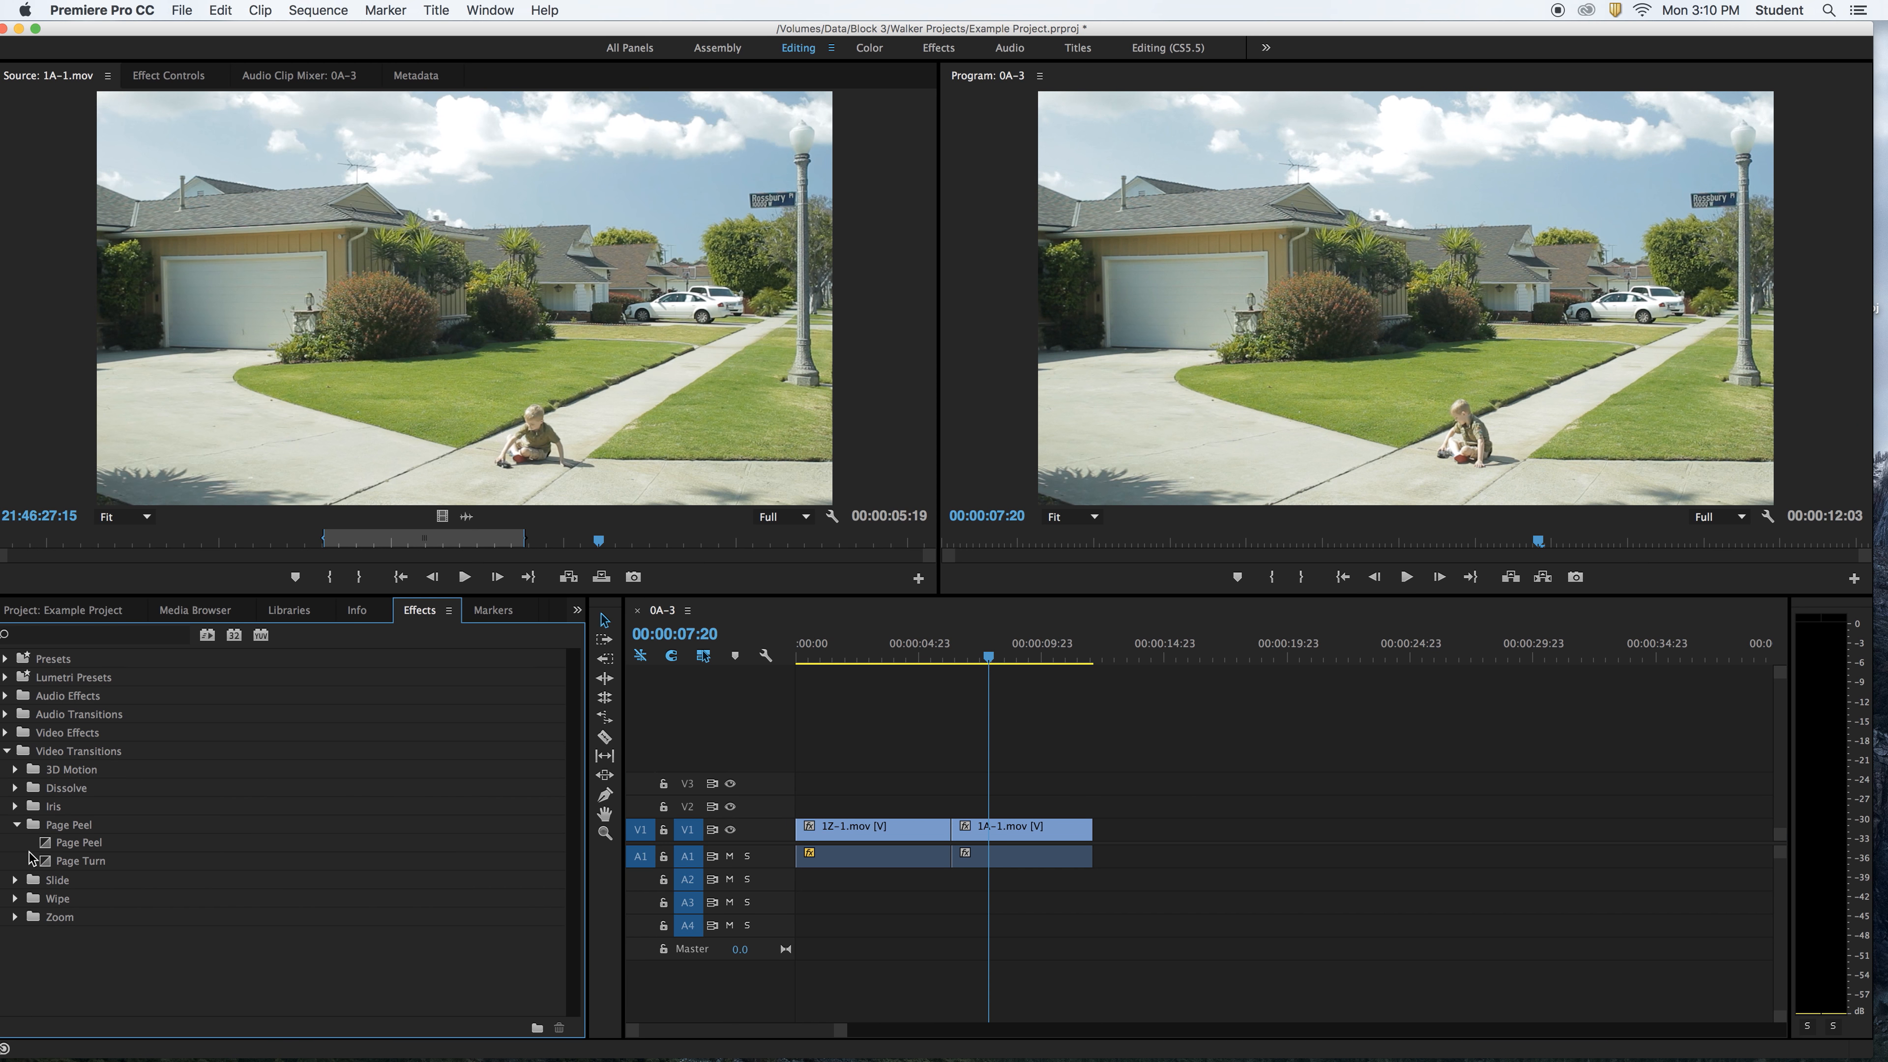
left_click(15, 824)
left_click(16, 807)
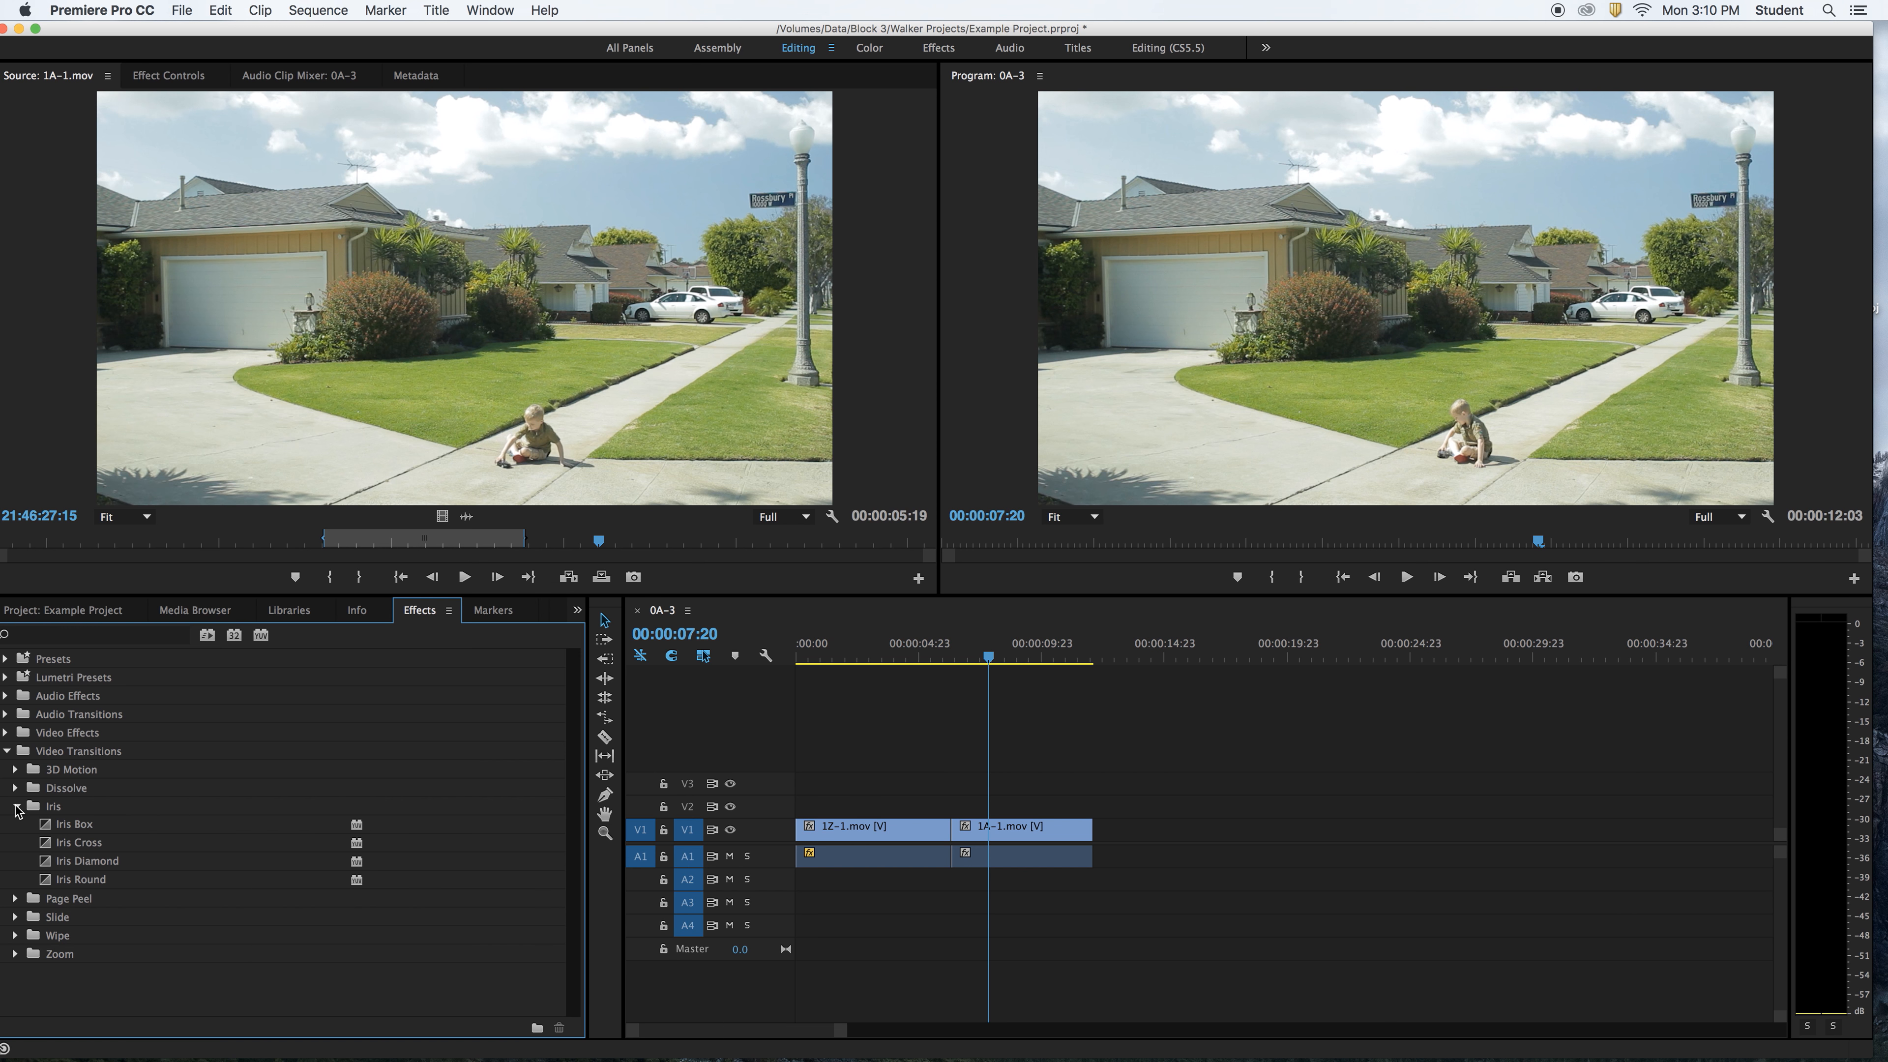
left_click(16, 807)
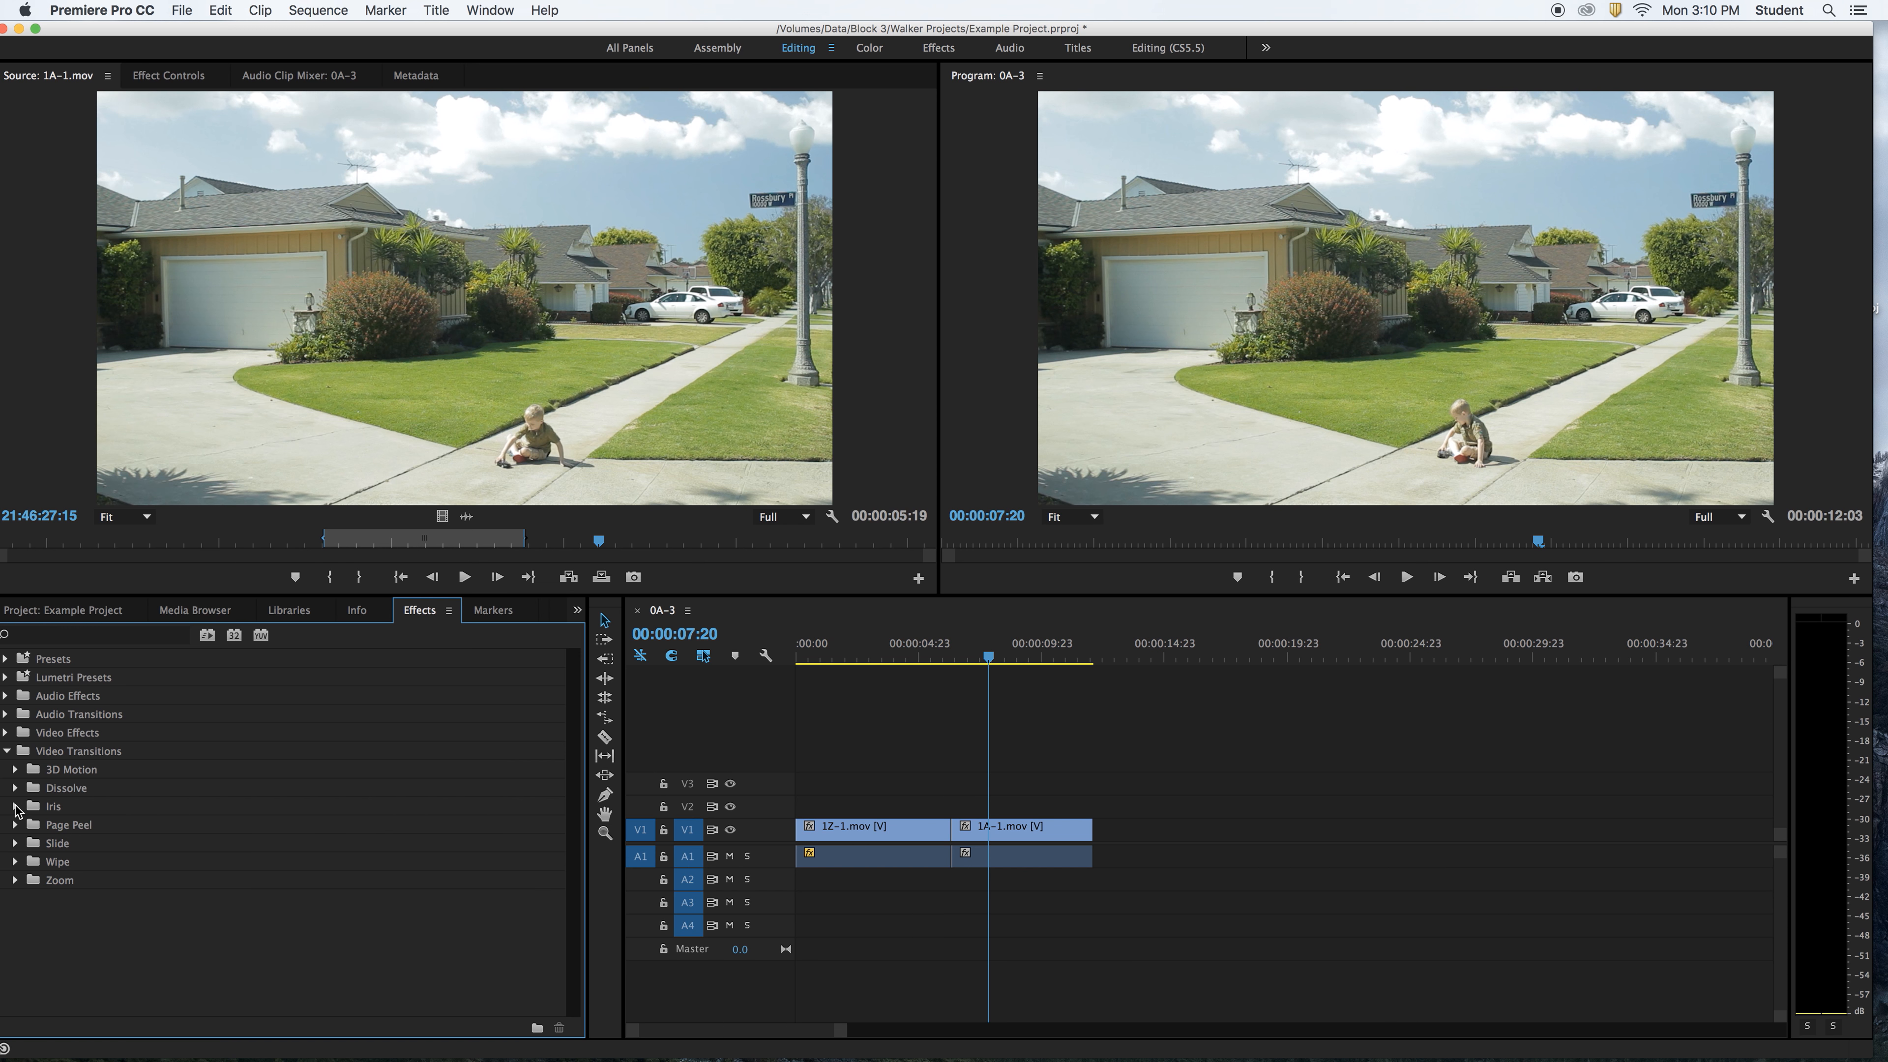
left_click(15, 845)
left_click(45, 882)
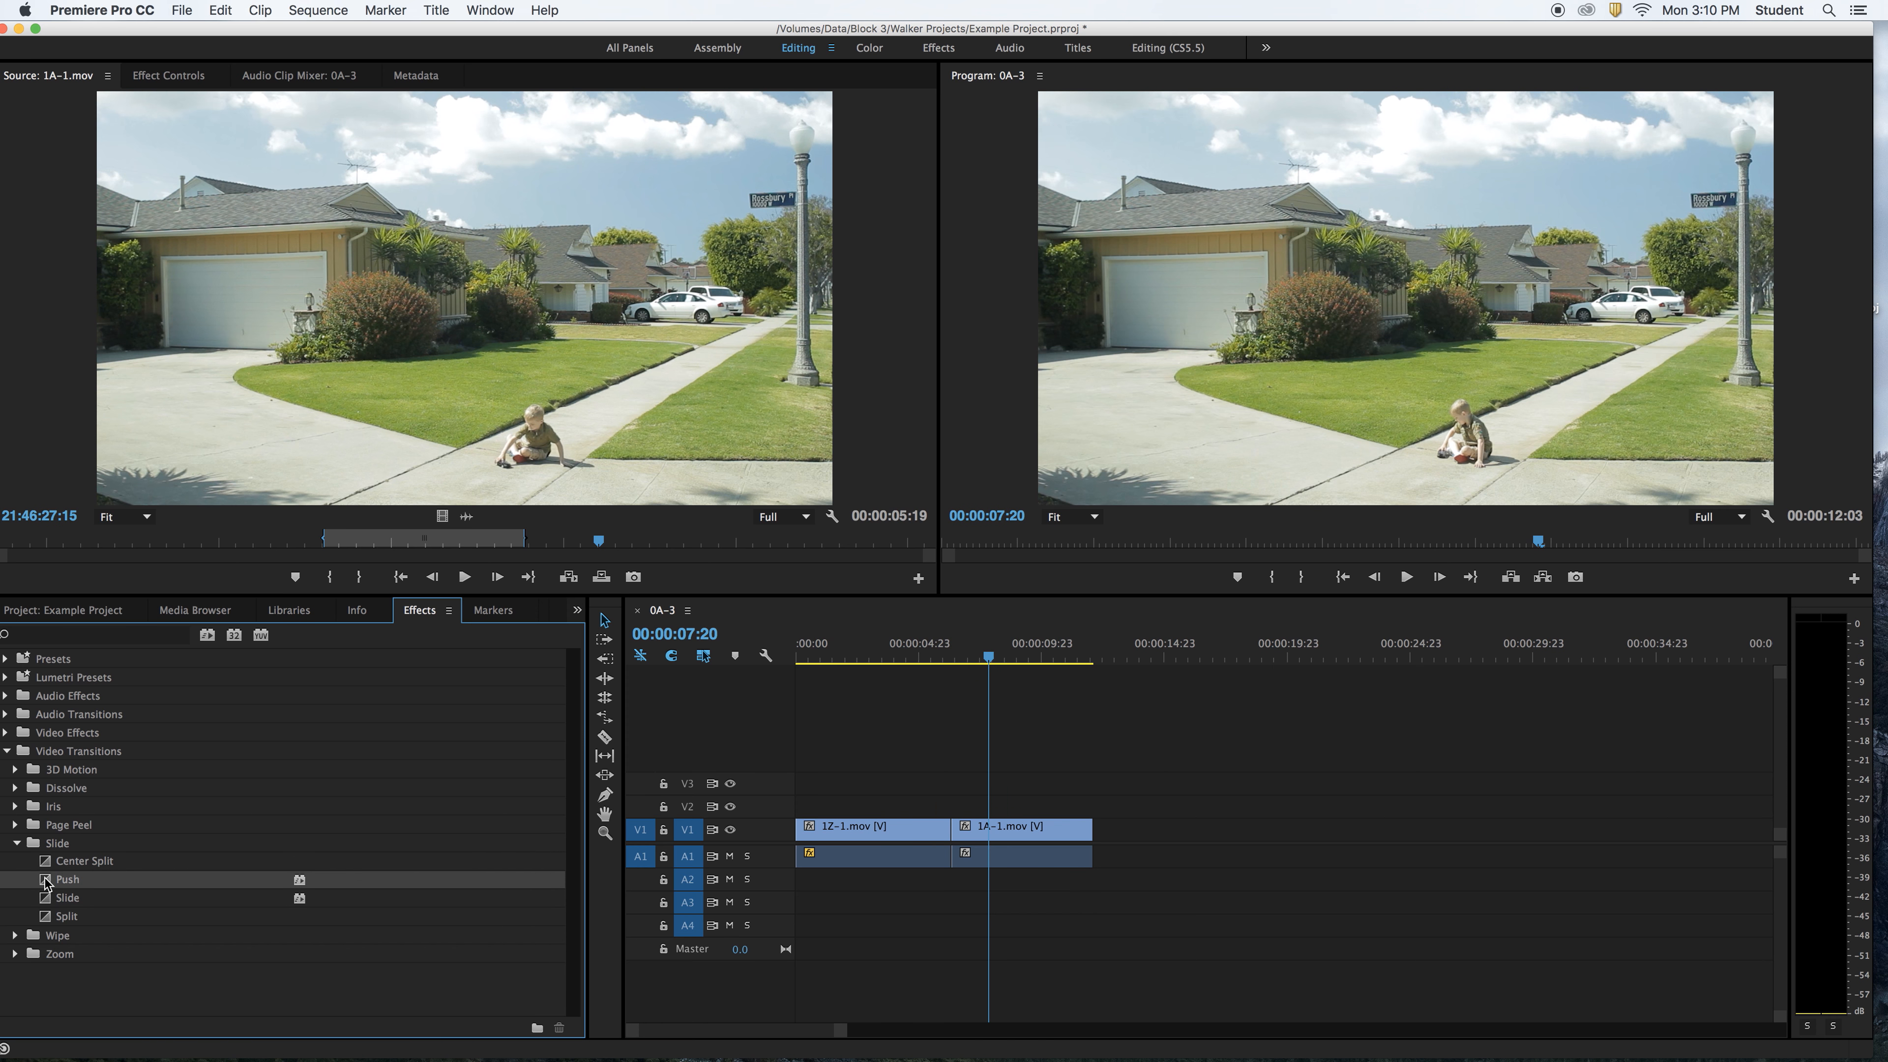
left_click_drag(45, 883, 956, 836)
Play back the Push transition from shortly before the cut and undo adding it.
left_click(933, 652)
key("space")
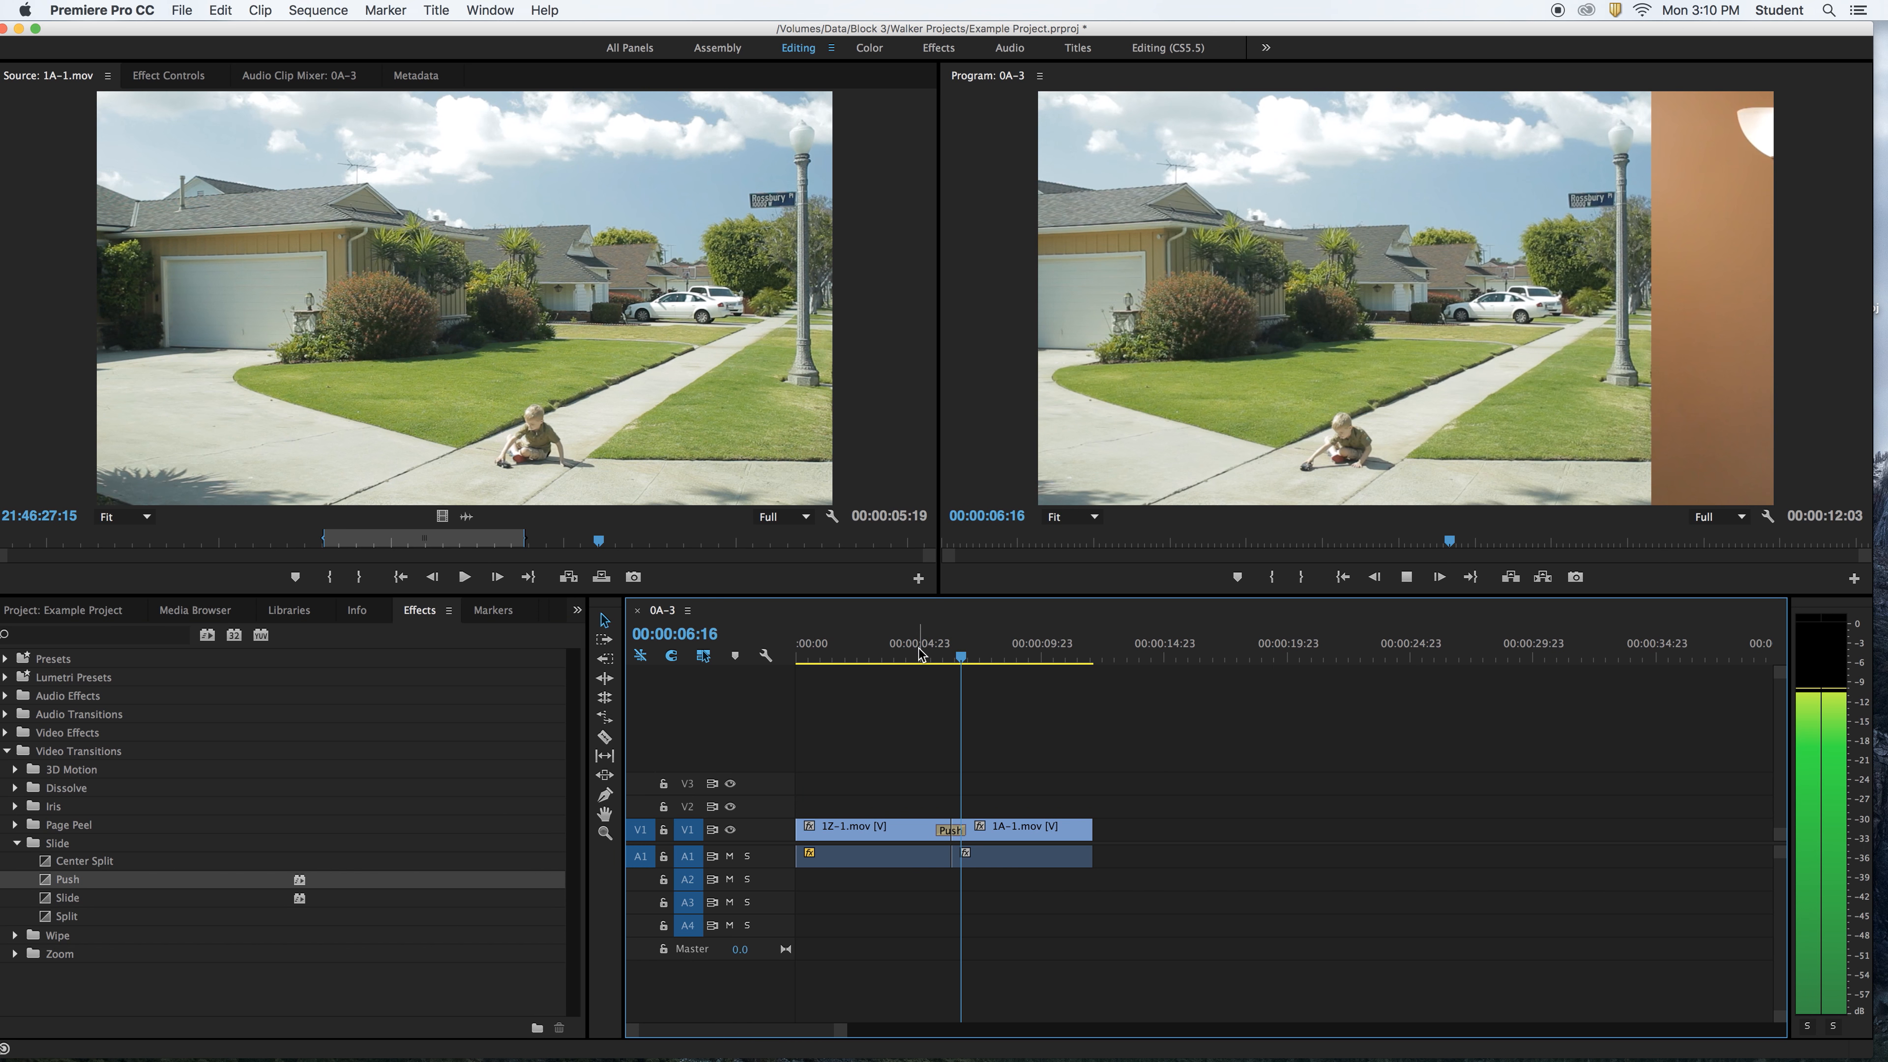
key("space")
key("super+z")
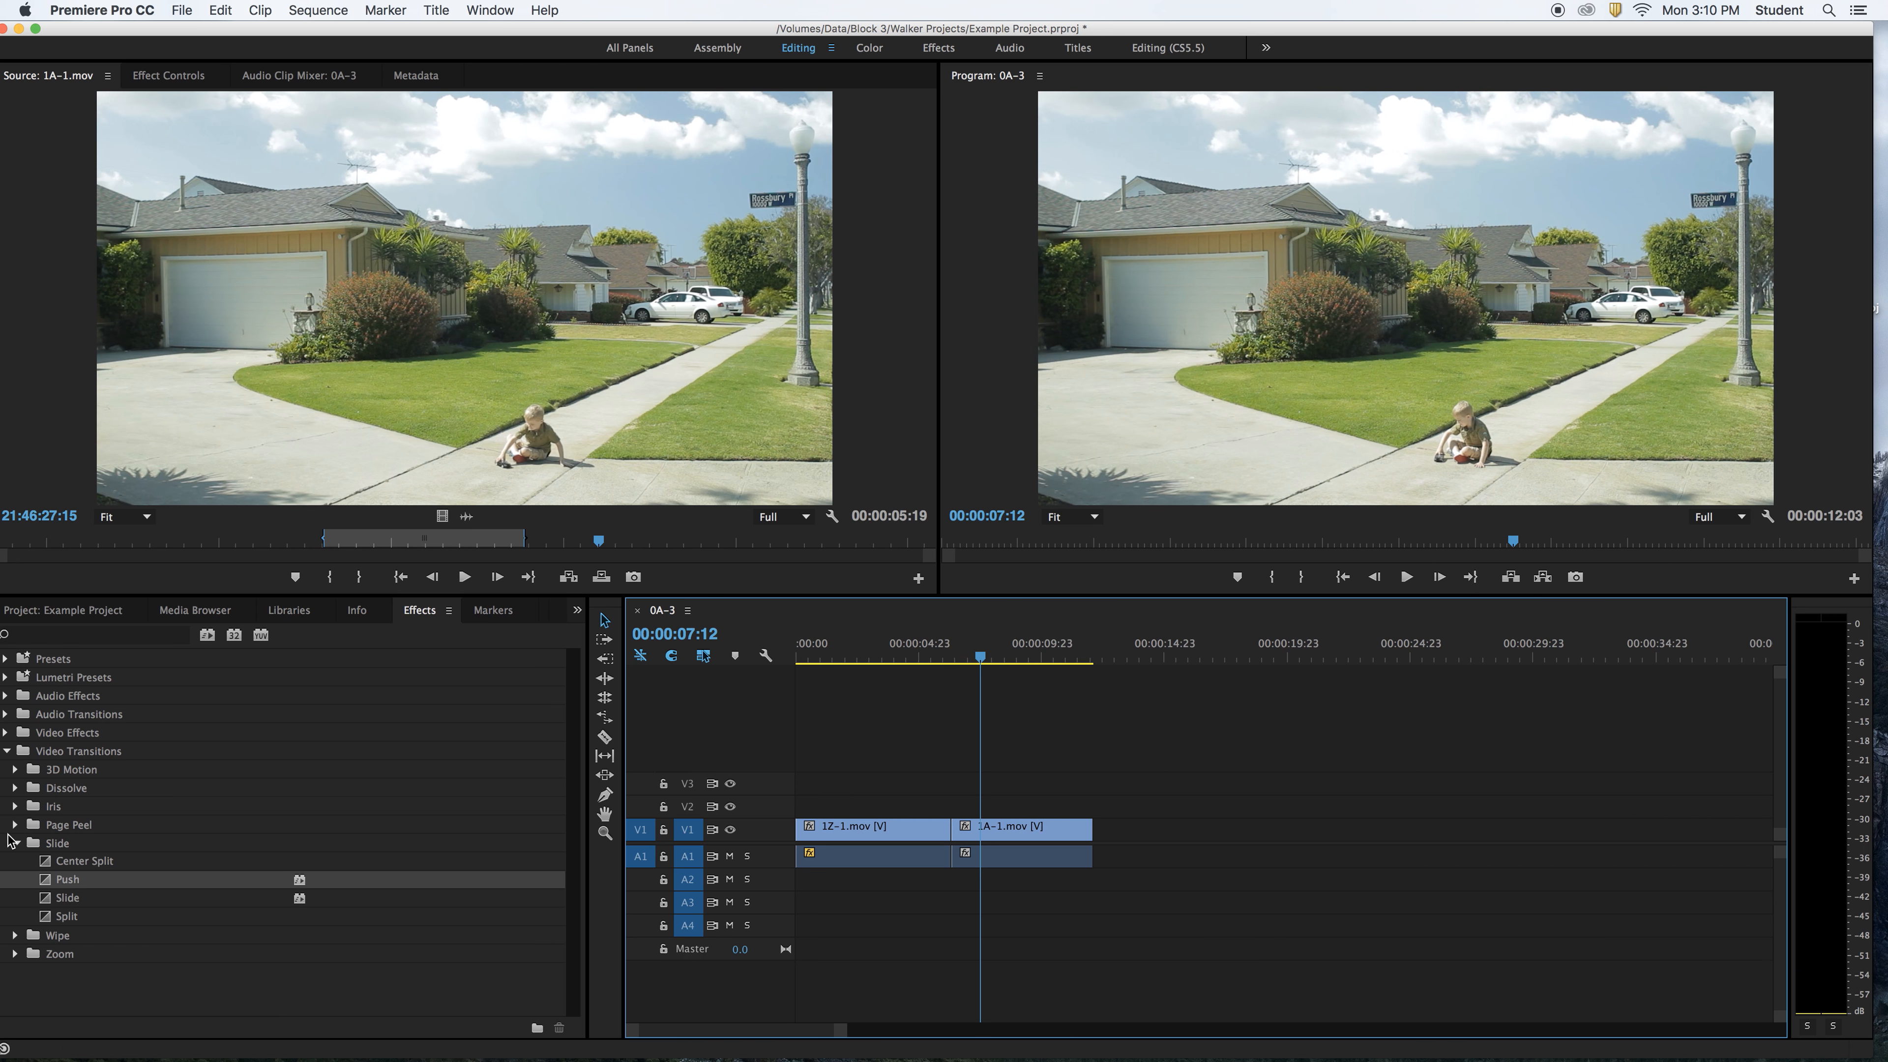
Apply the Cross Zoom transition from the Zoom group to the cut on V1 and play it back.
left_click(13, 843)
left_click(14, 880)
left_click(52, 899)
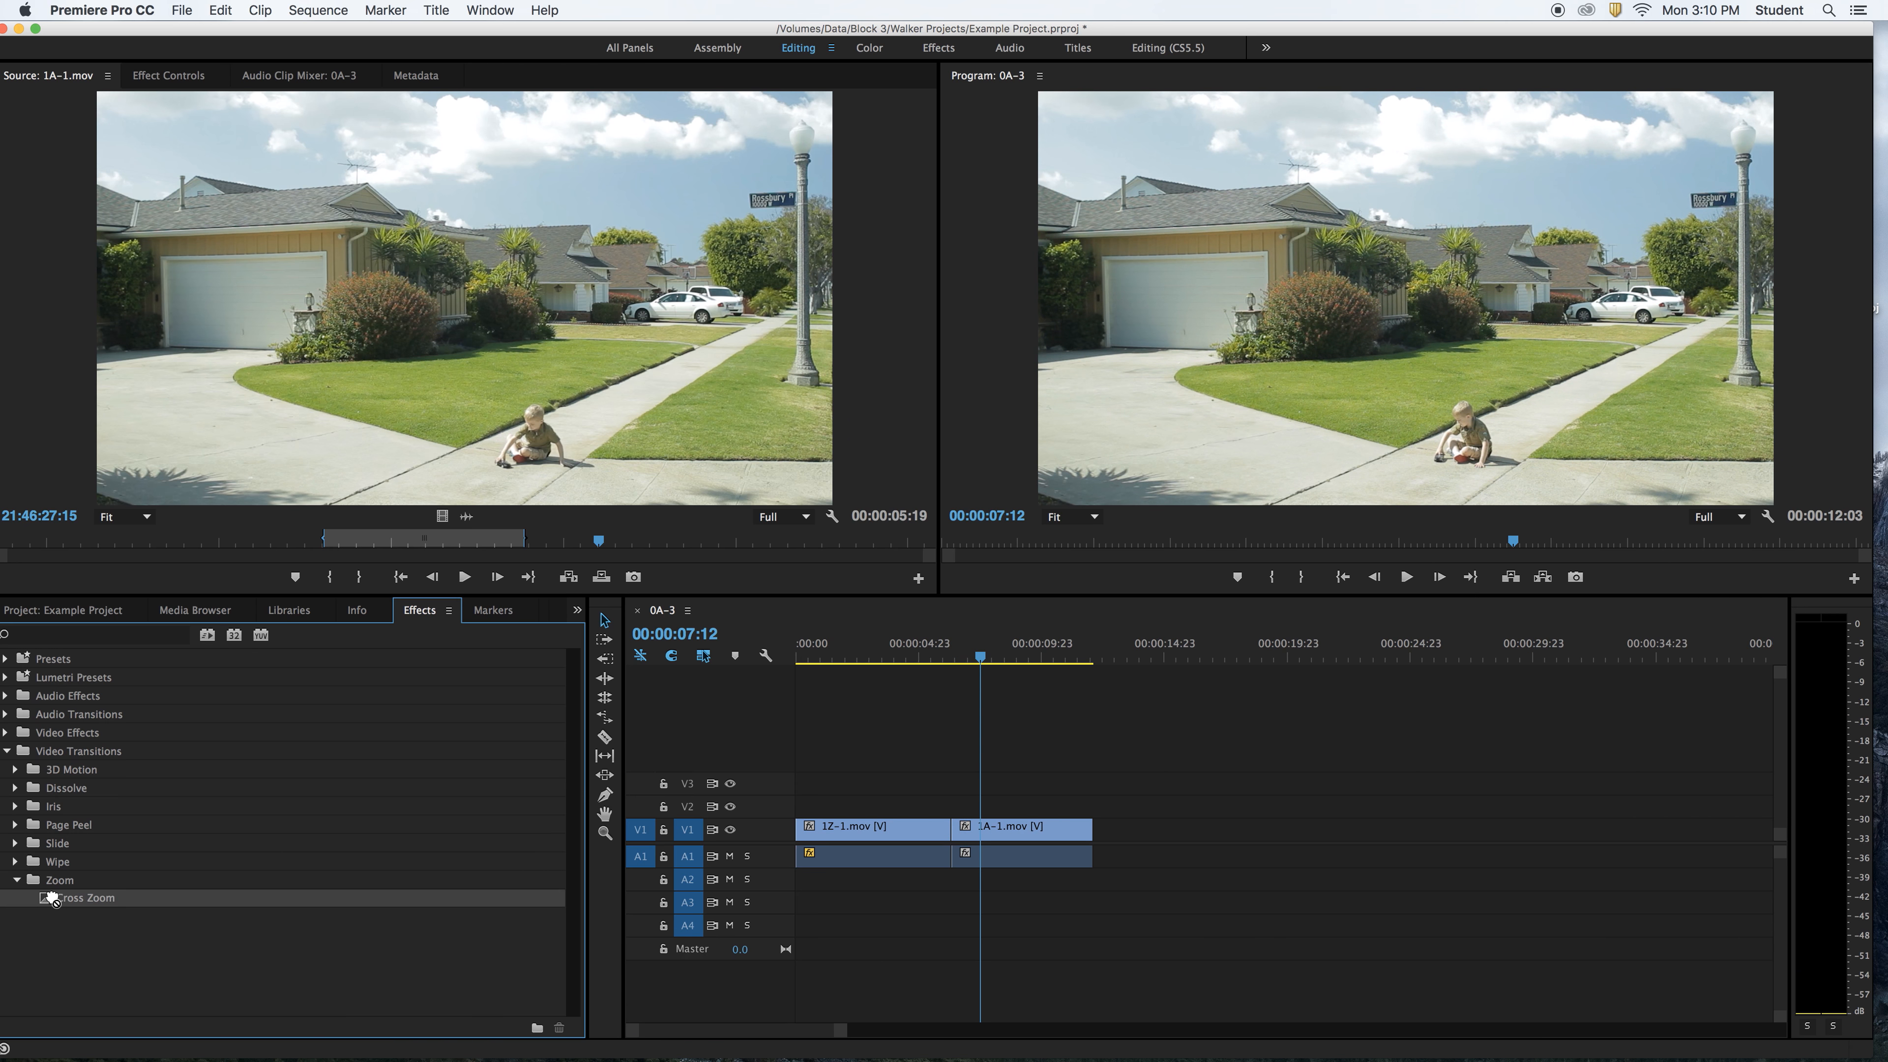
left_click_drag(52, 899, 964, 846)
left_click(933, 653)
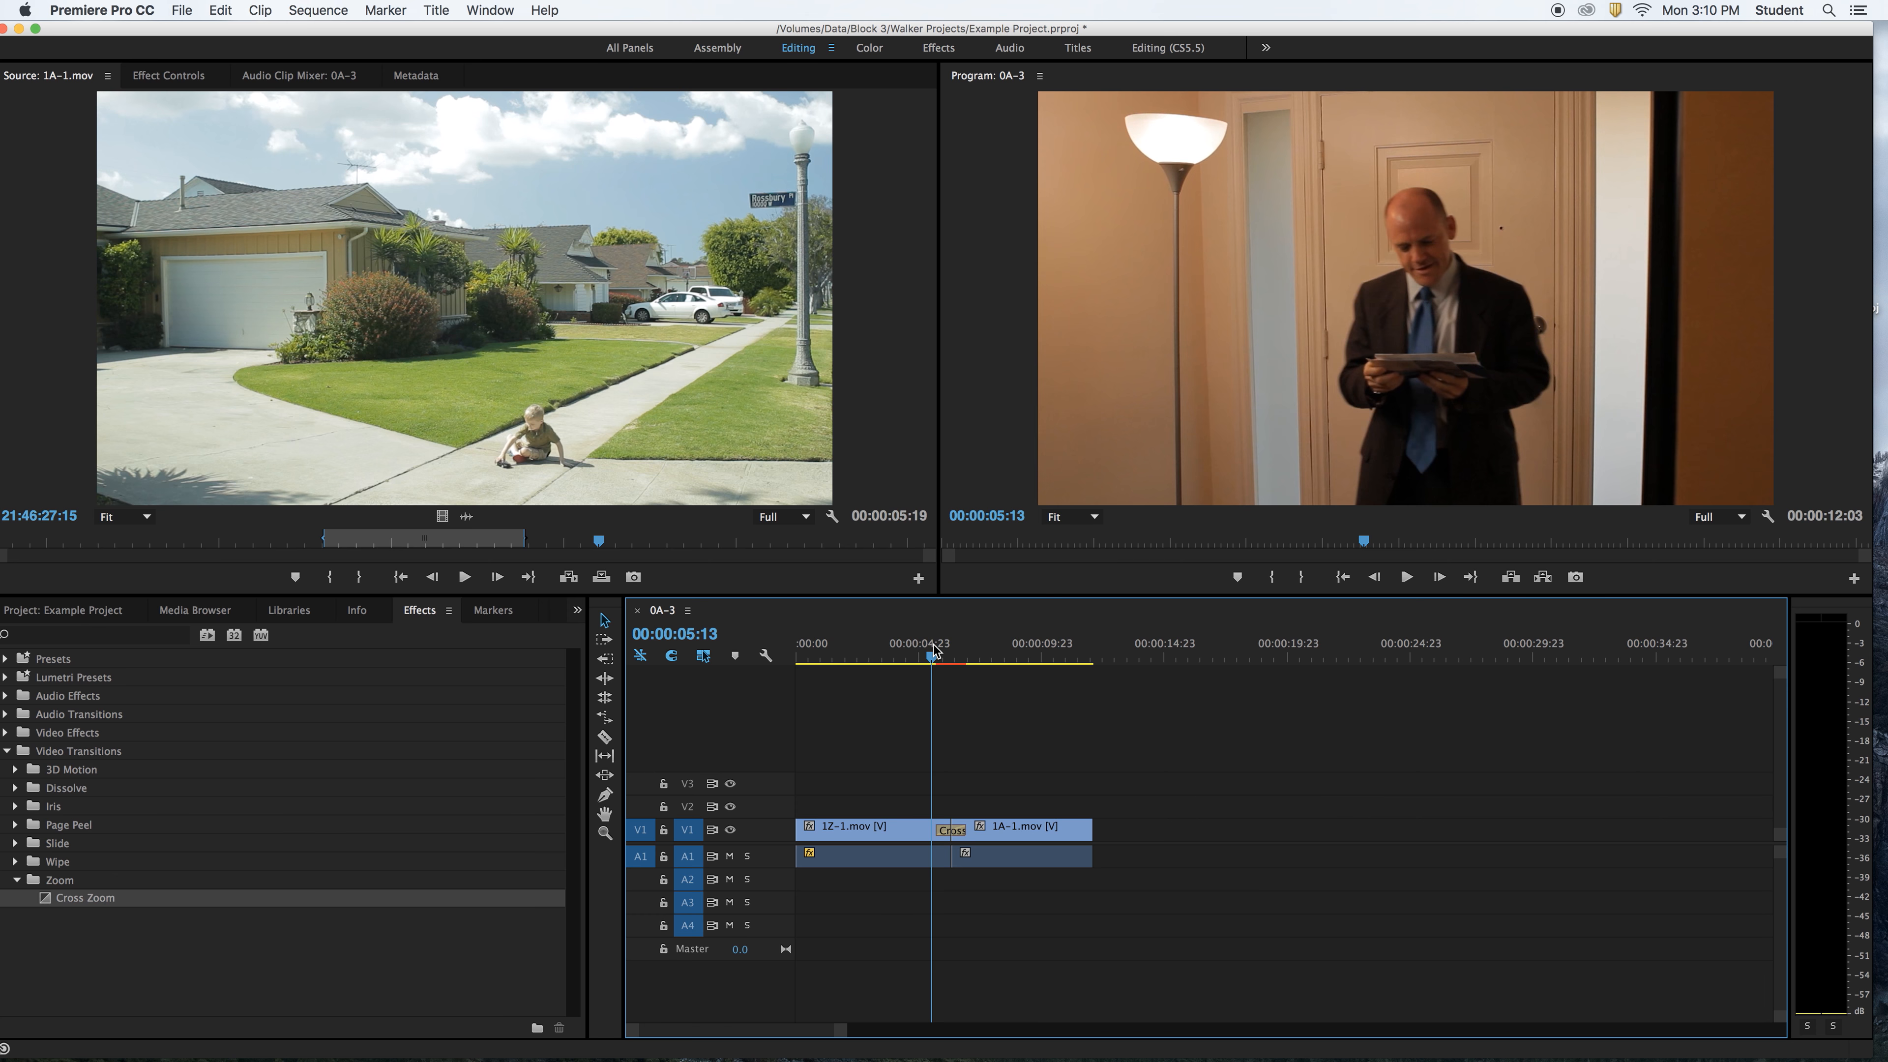
key("space")
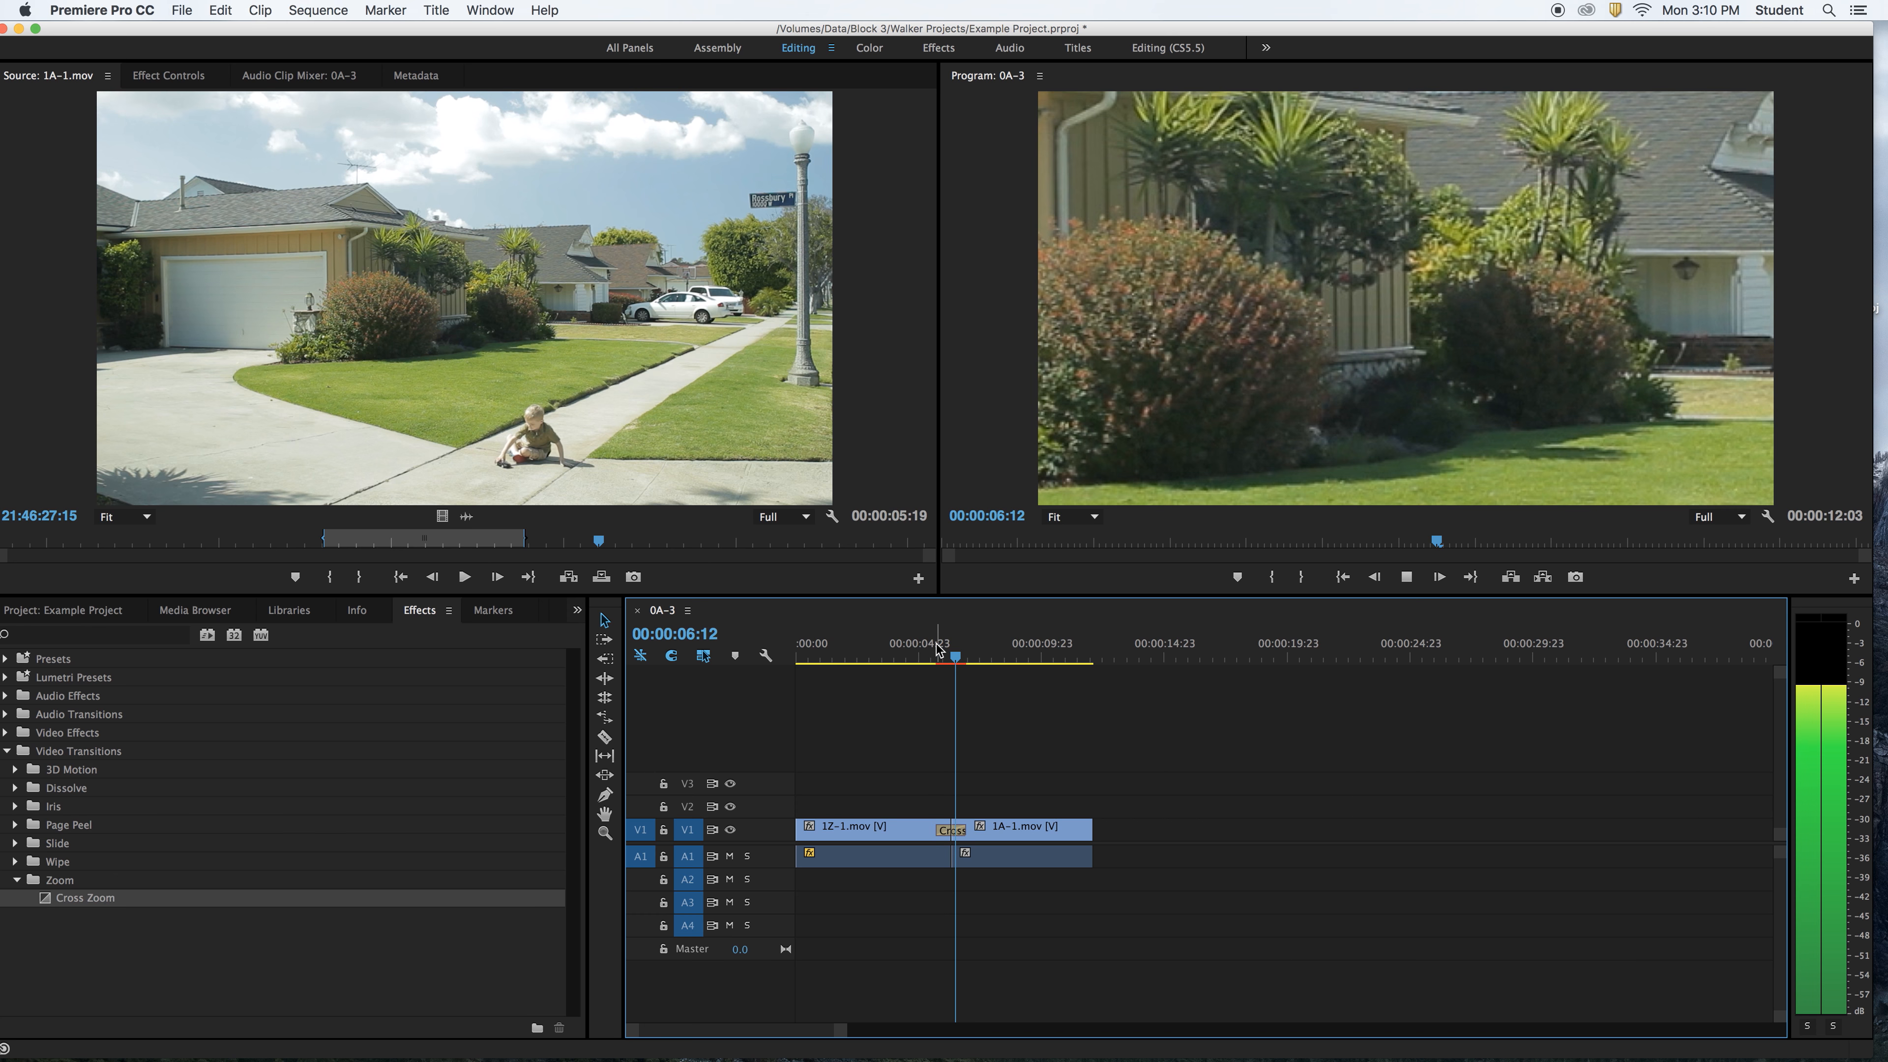
key("space")
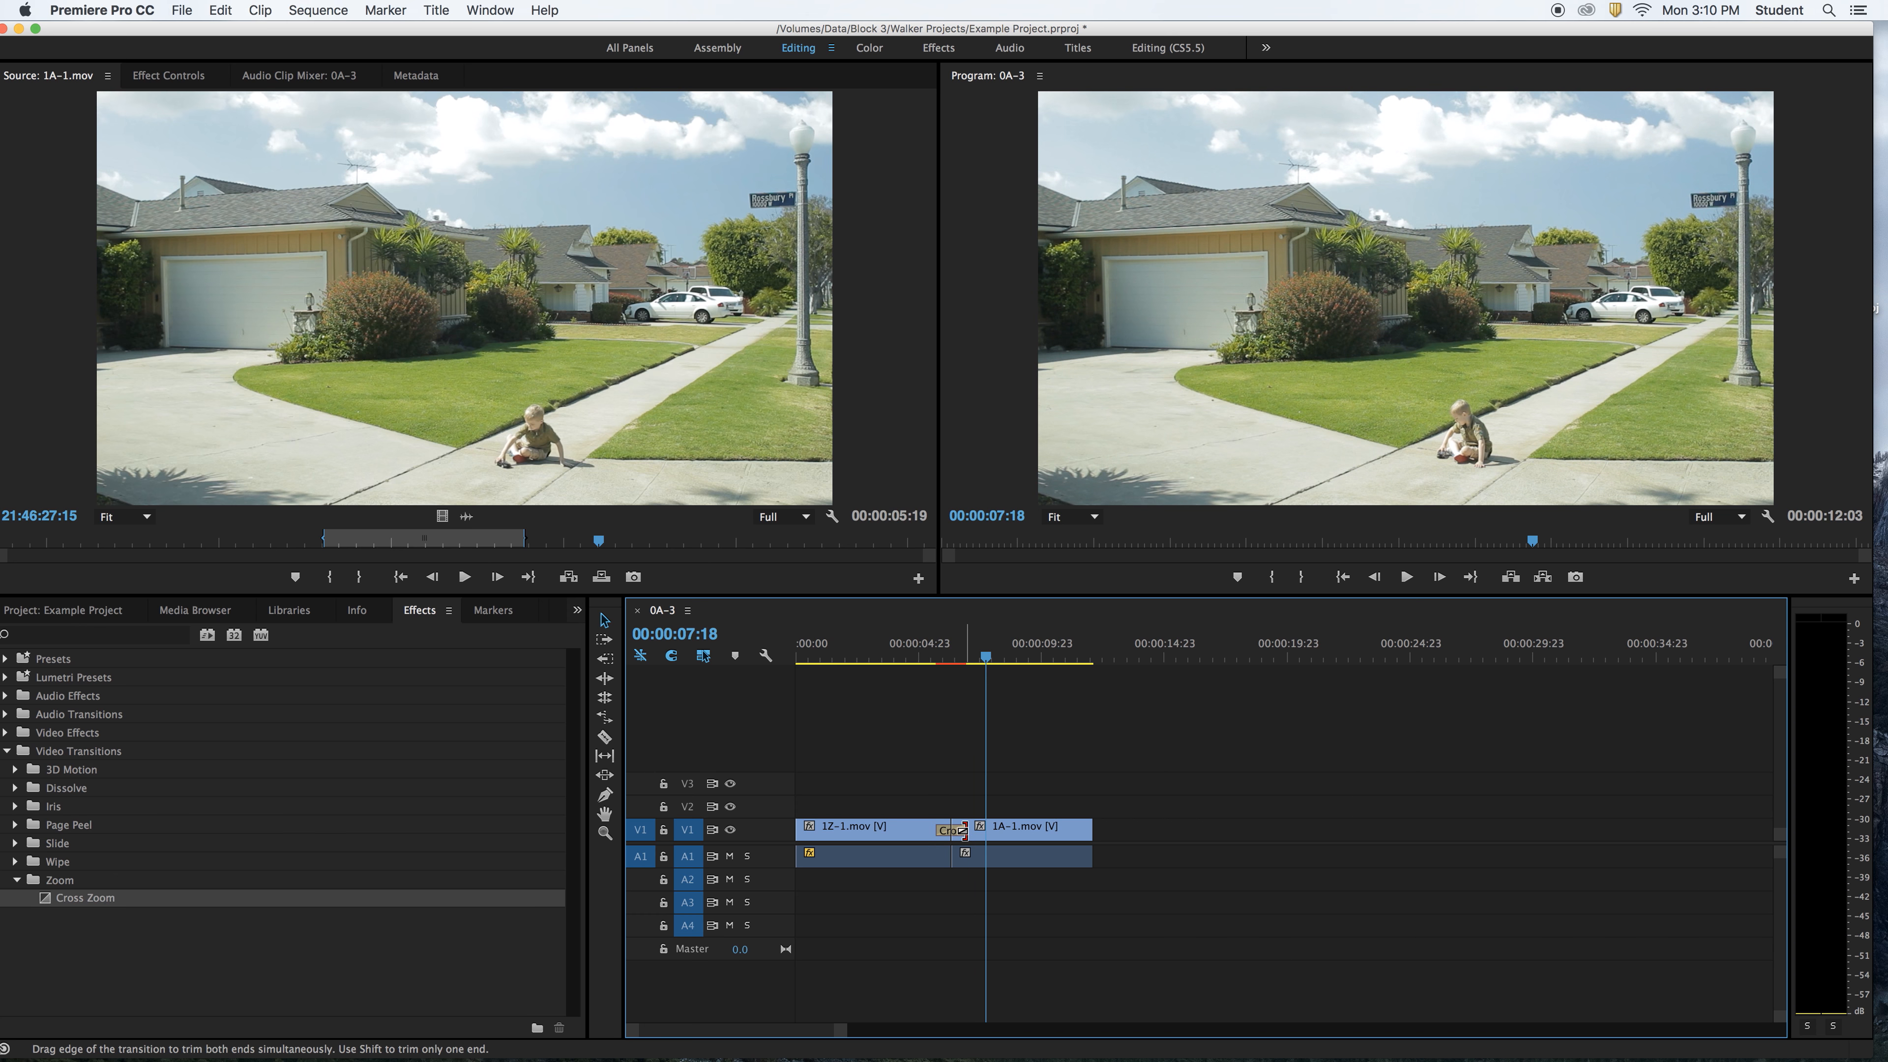
Shorten the Cross Zoom transition at the cut on V1 and play through it from shortly before the cut.
left_click_drag(963, 831, 951, 831)
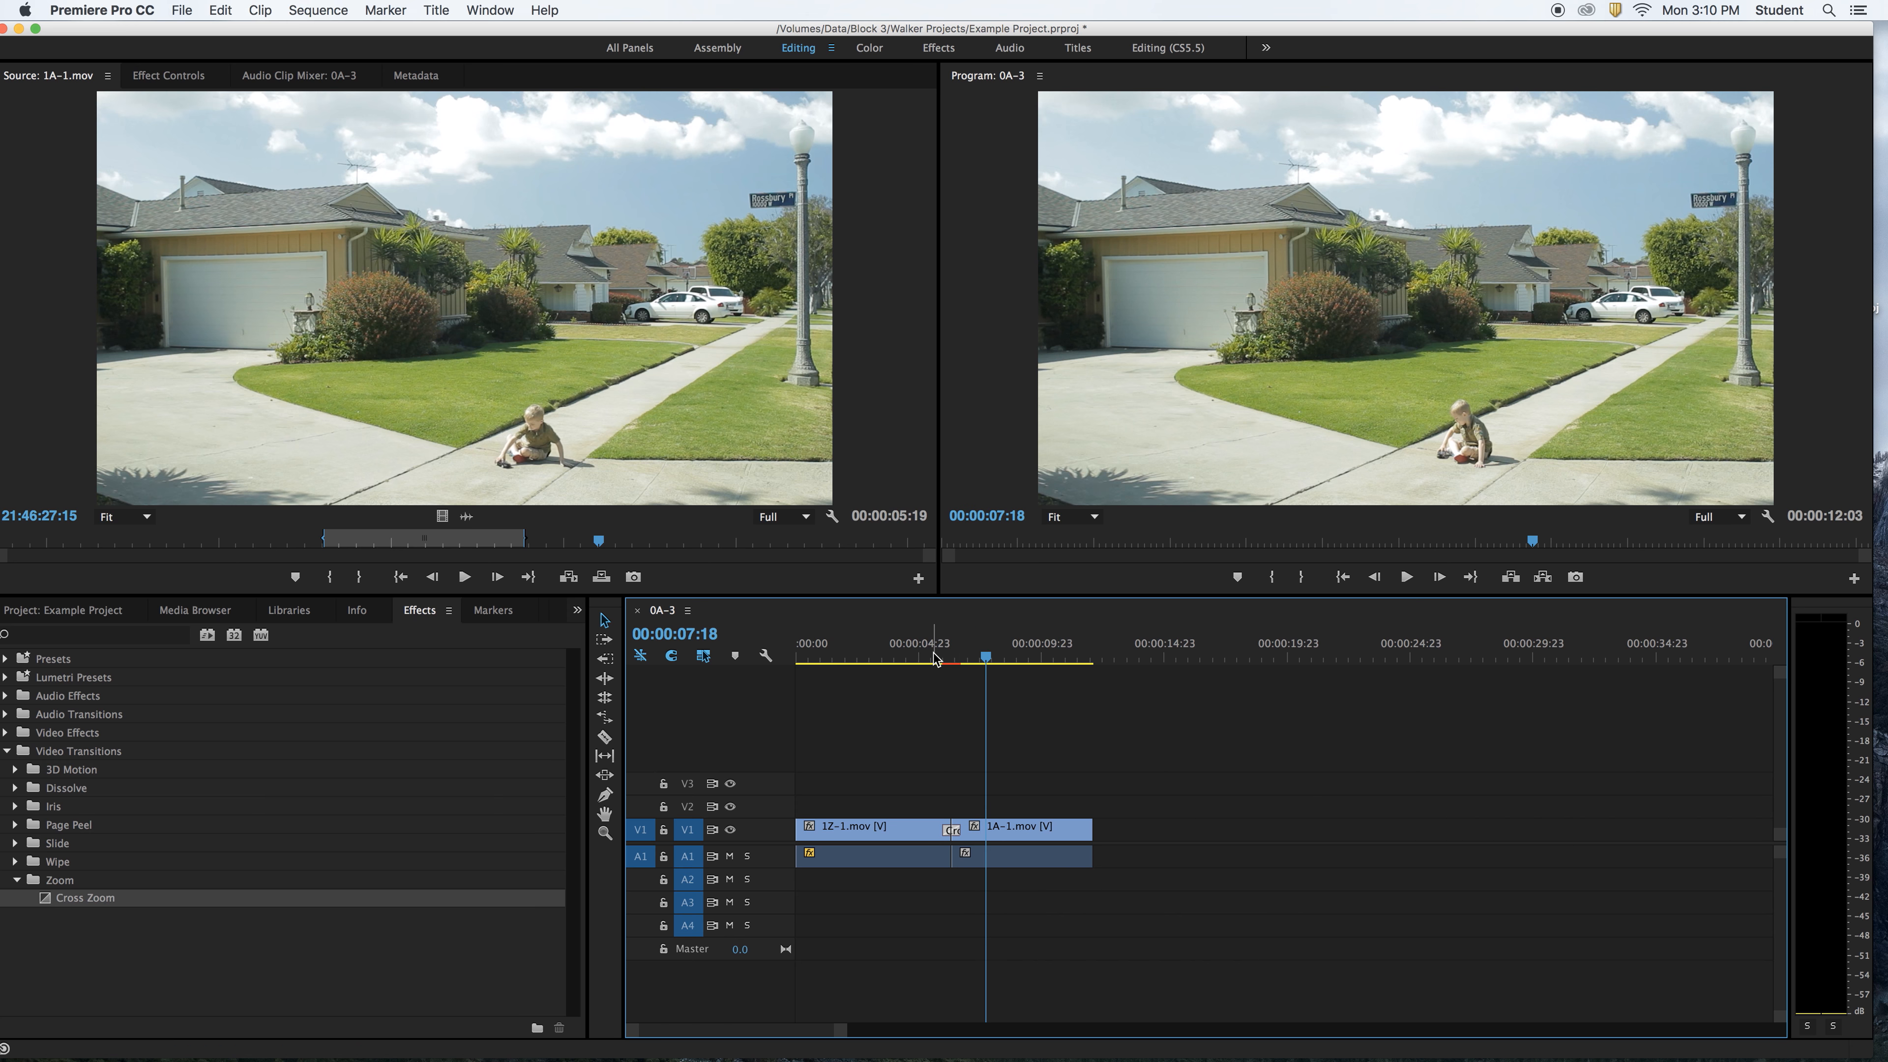
left_click(936, 659)
key("space")
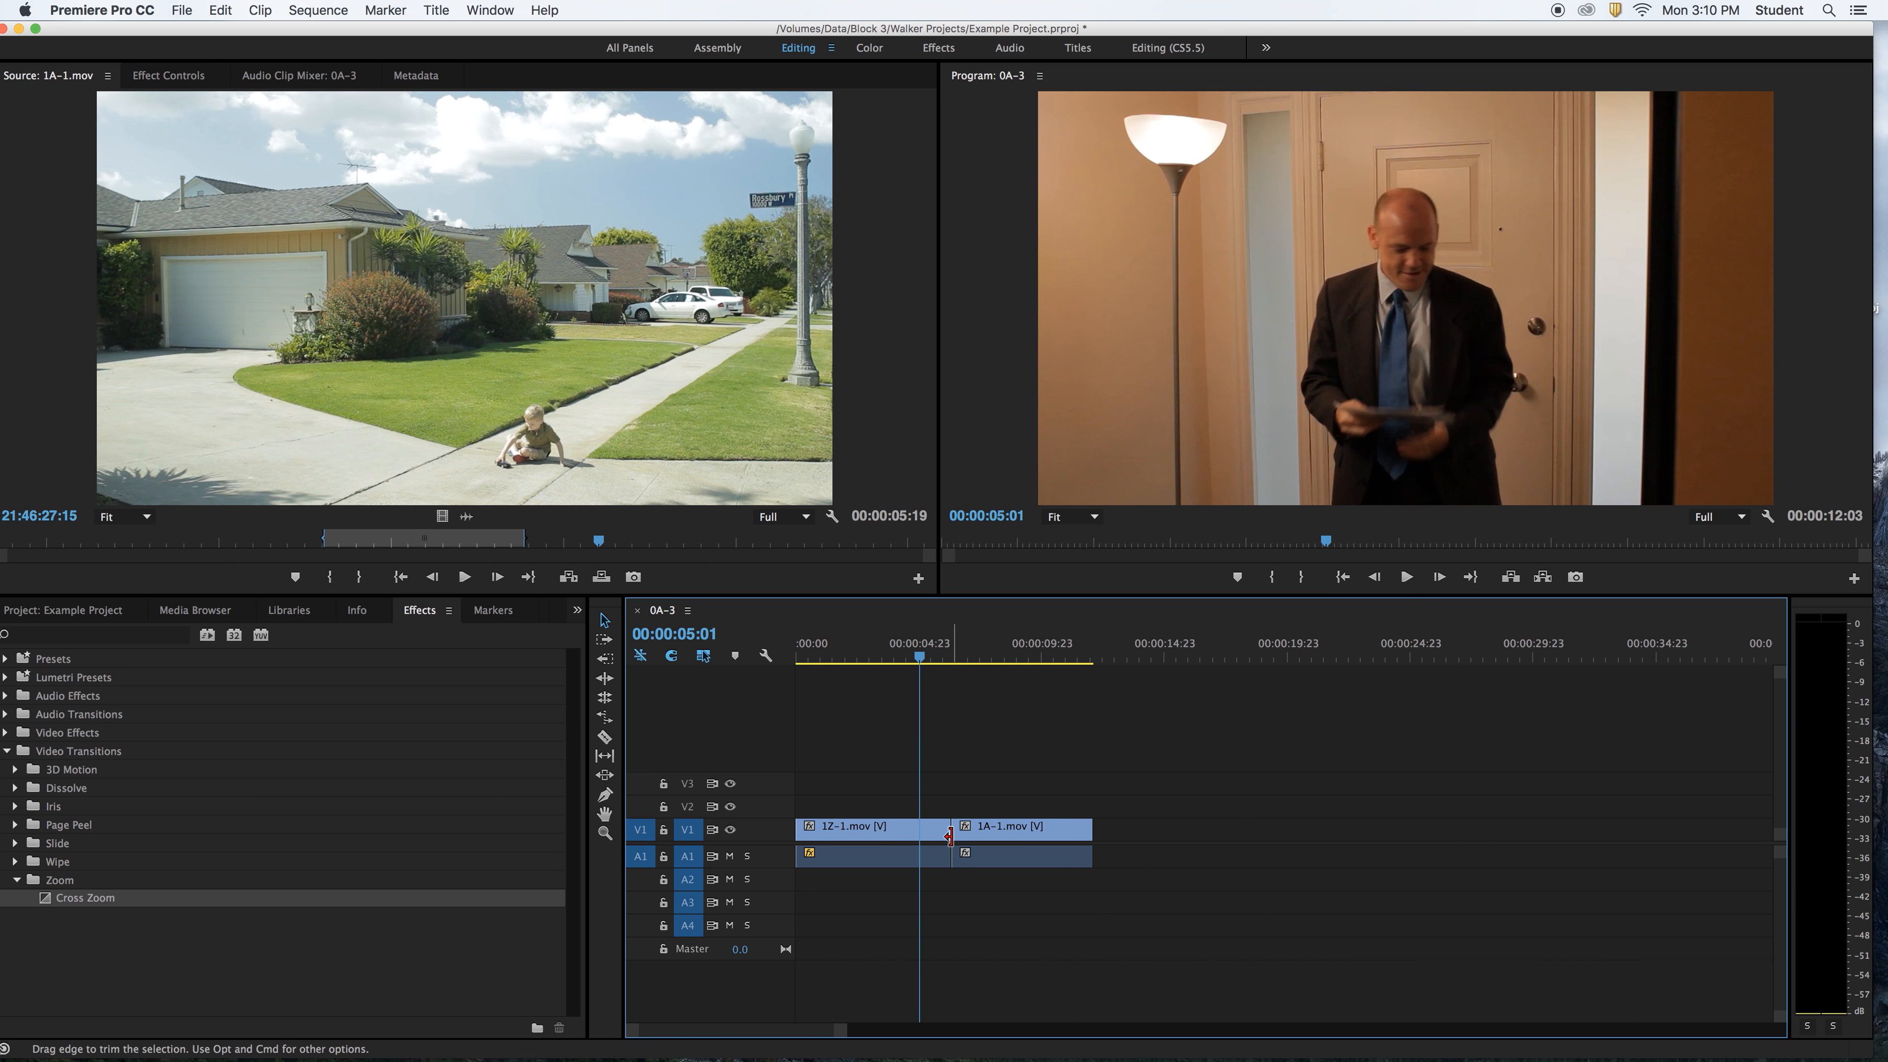
Apply the default Cross Dissolve transition to the cut between 12-1.mov and 1A-1.mov on V1.
left_click(950, 836)
key("super+d")
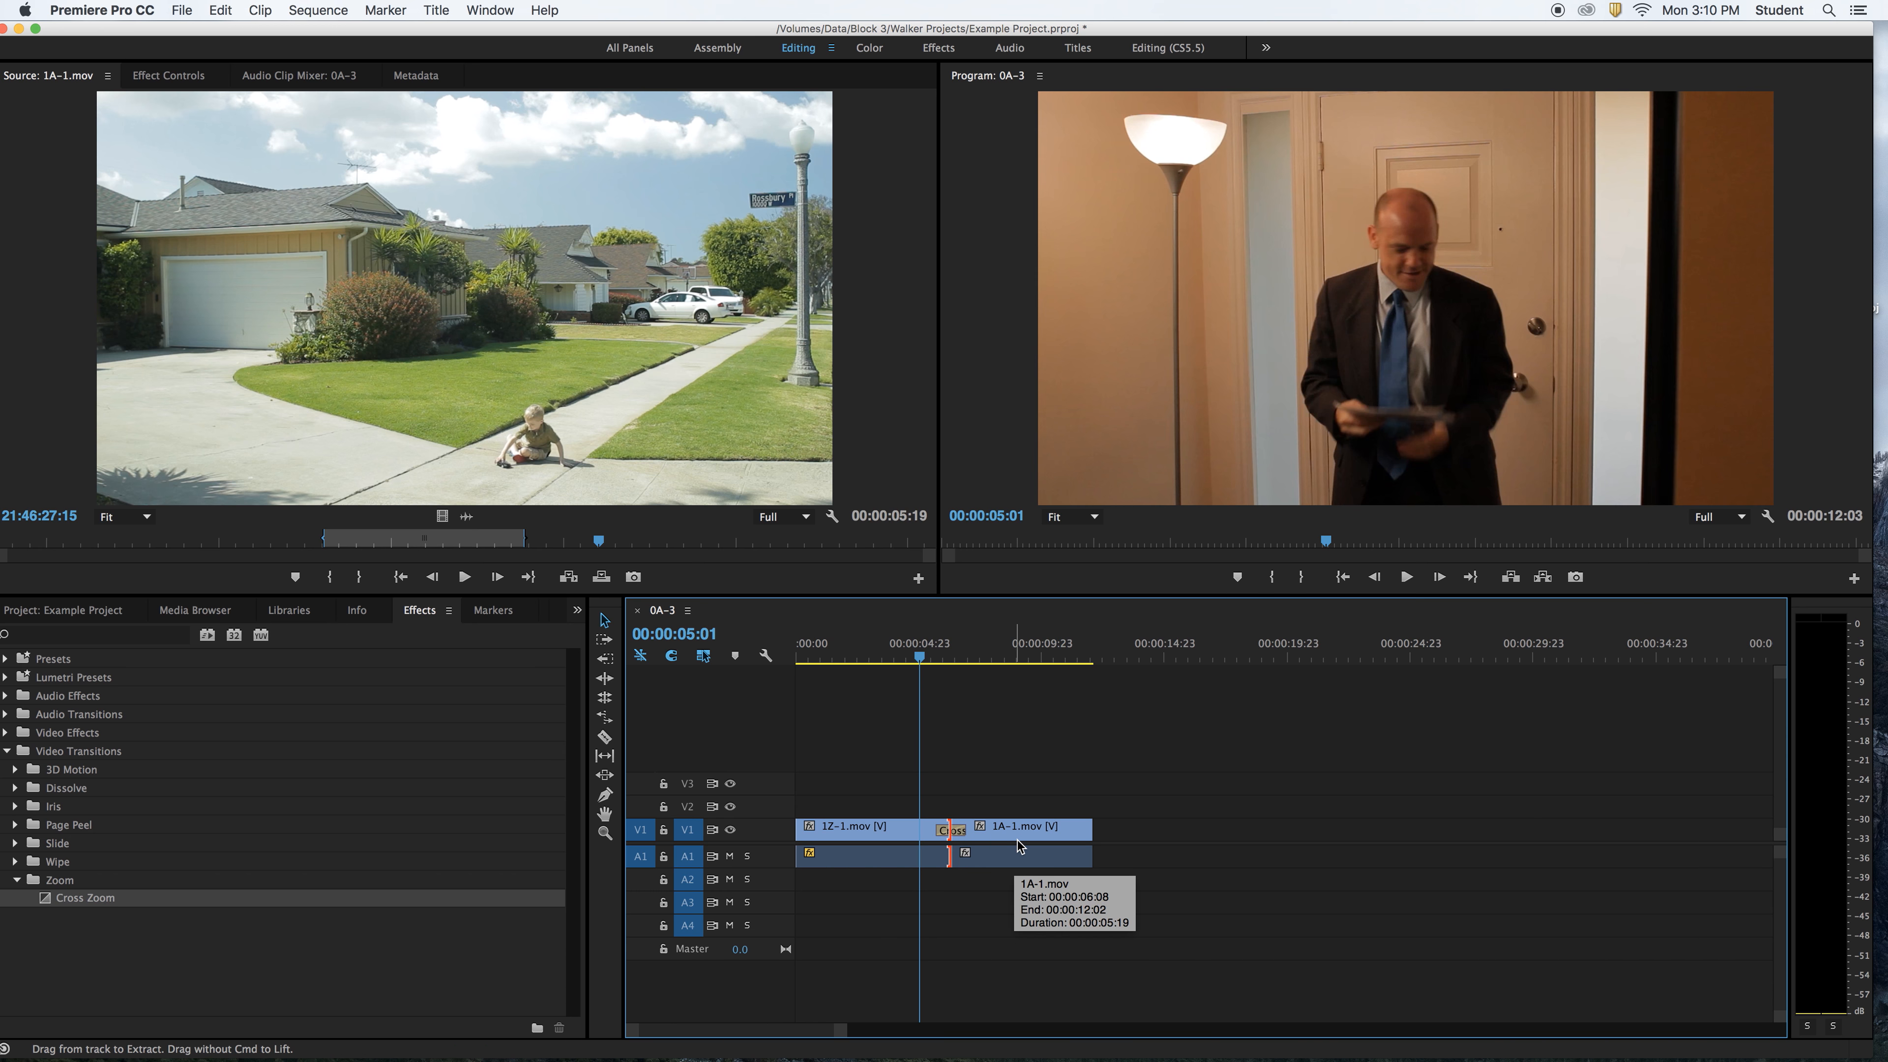
left_click(1248, 822)
Play back the Cross Dissolve several times at a higher system volume to check the audio change at the cut.
left_click(1065, 847)
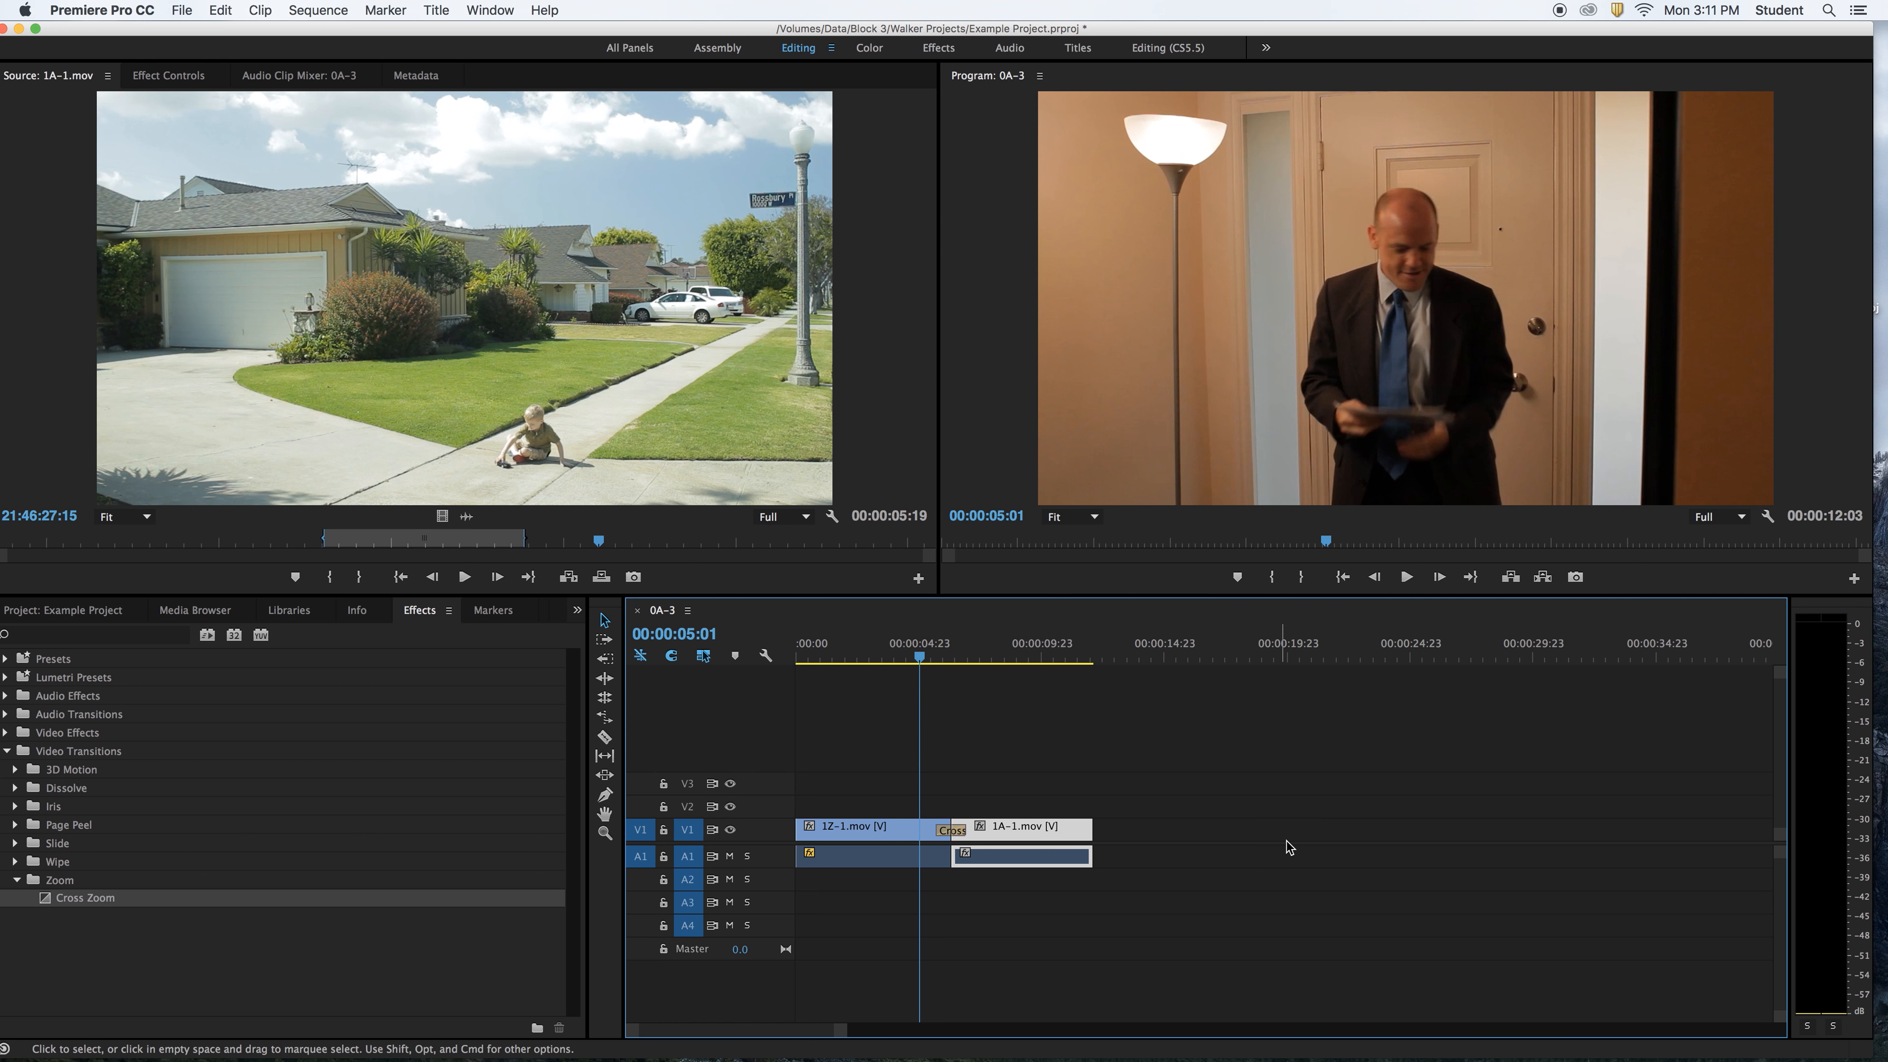
key("space")
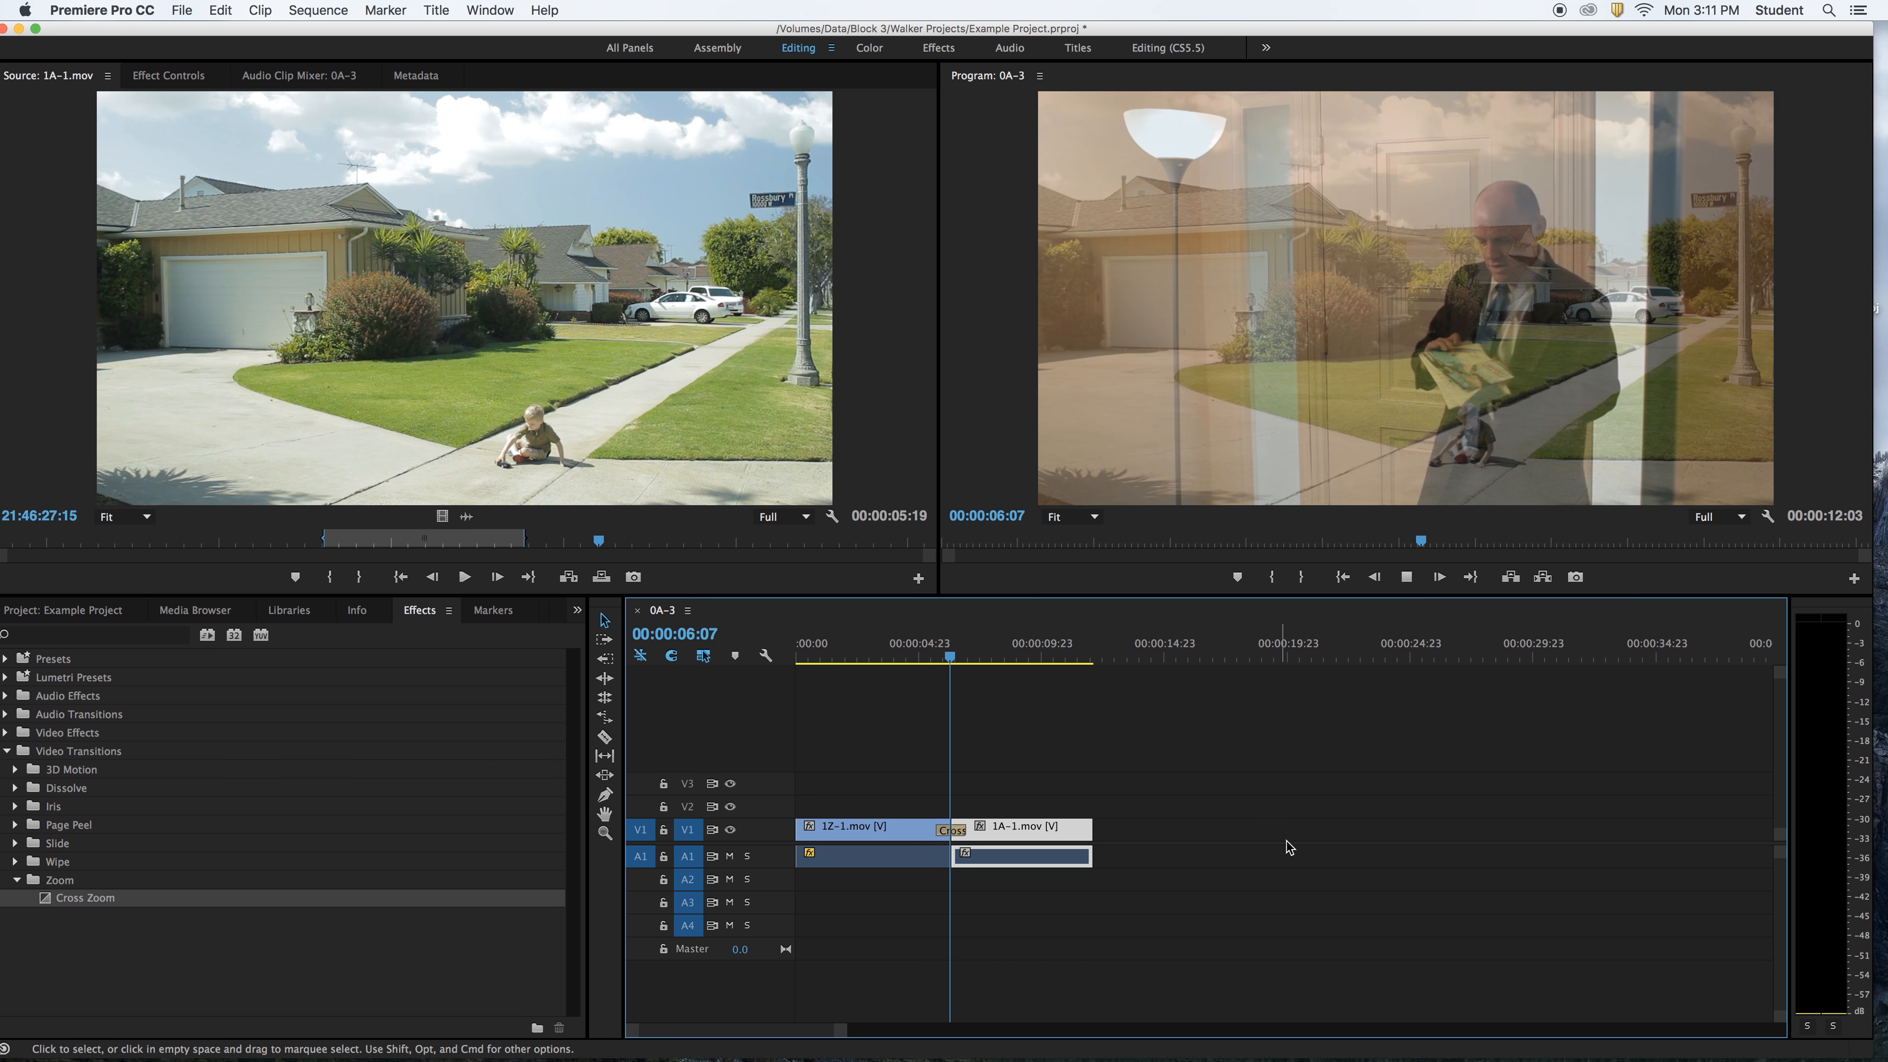
key("space")
key("XF86AudioRaiseVolume")
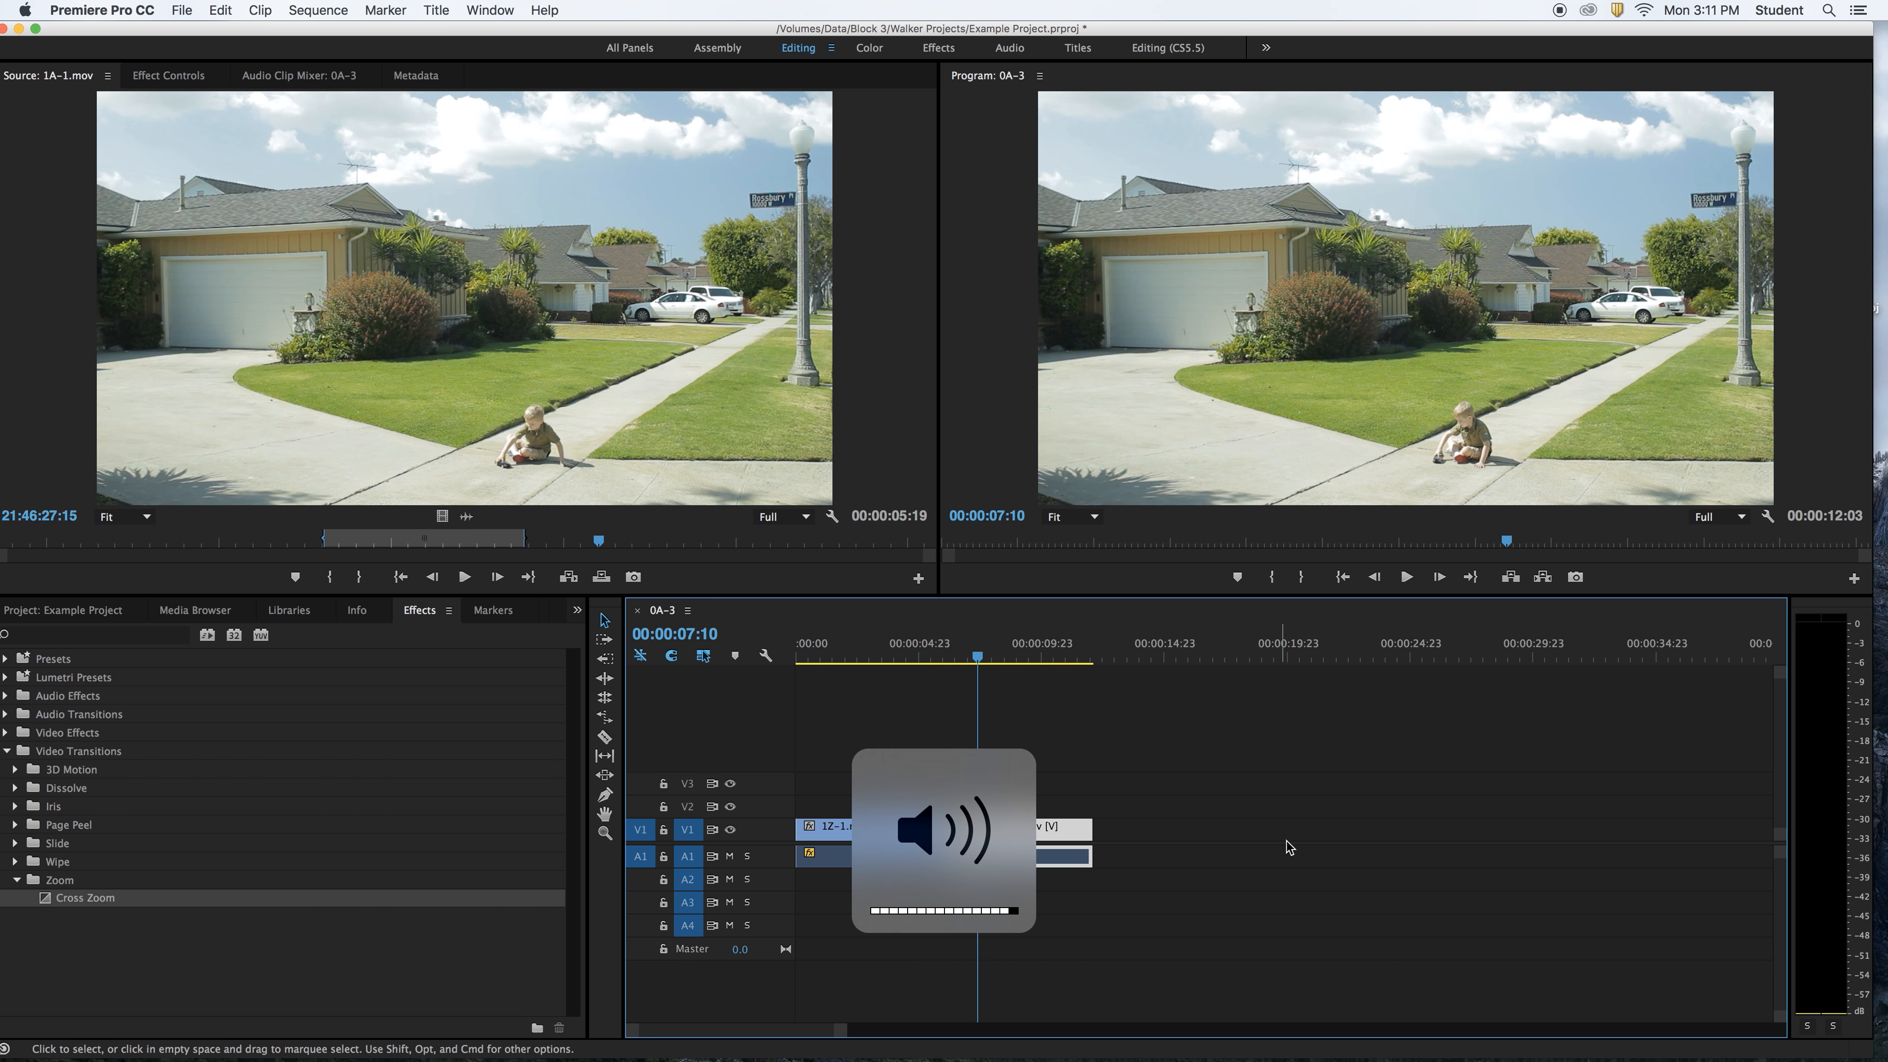
left_click(909, 658)
key("space")
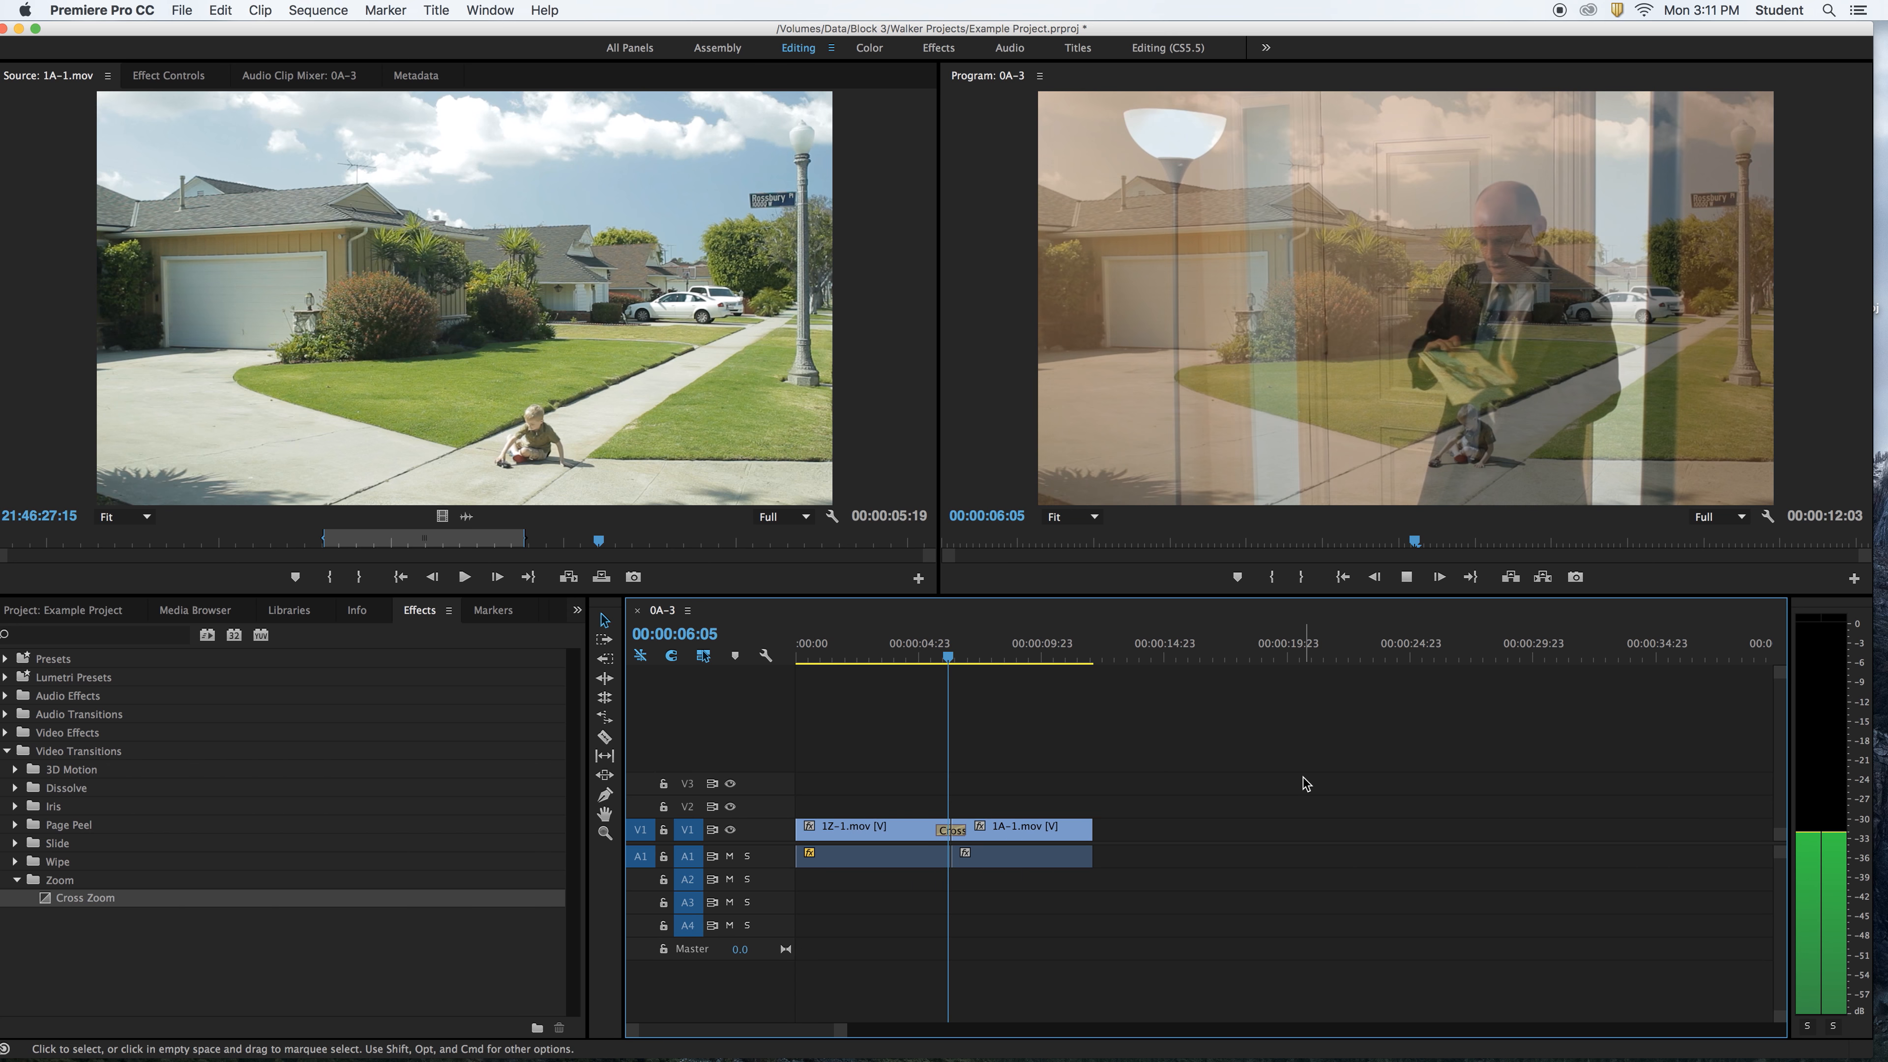
key("space")
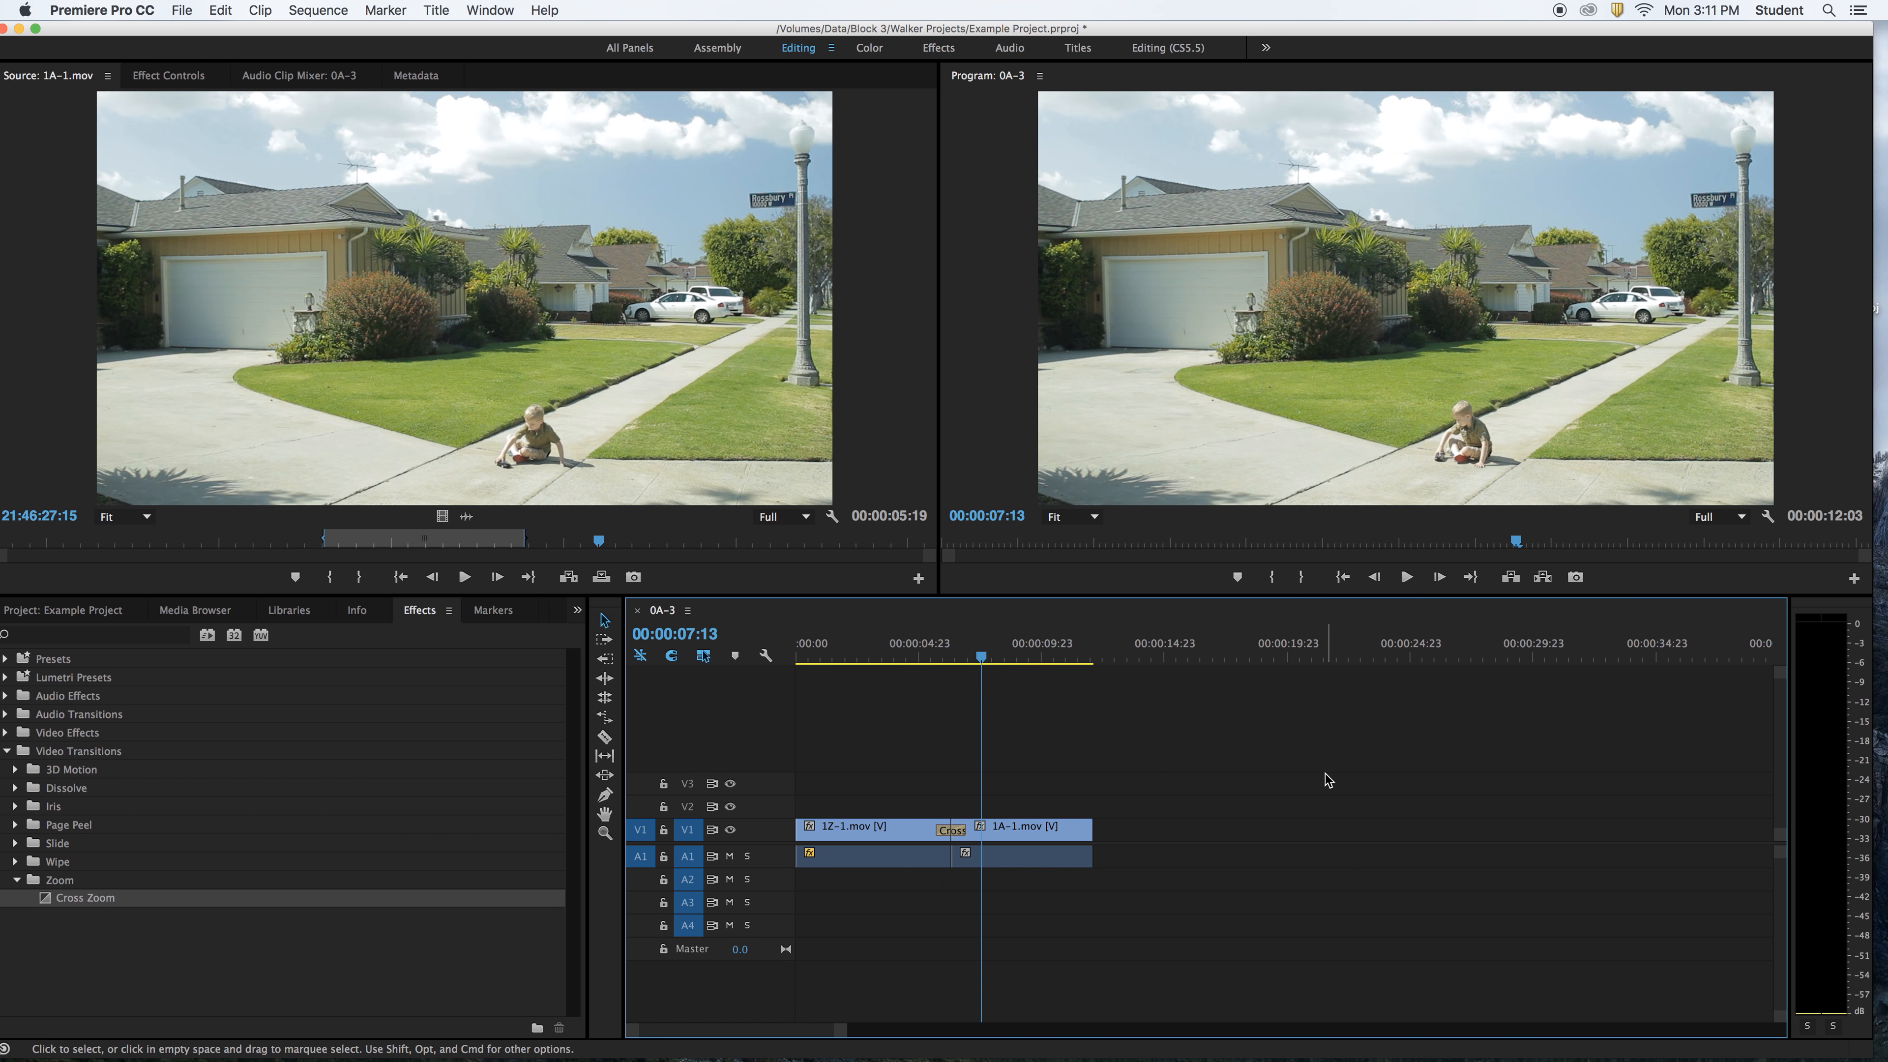
left_click(894, 653)
key("space")
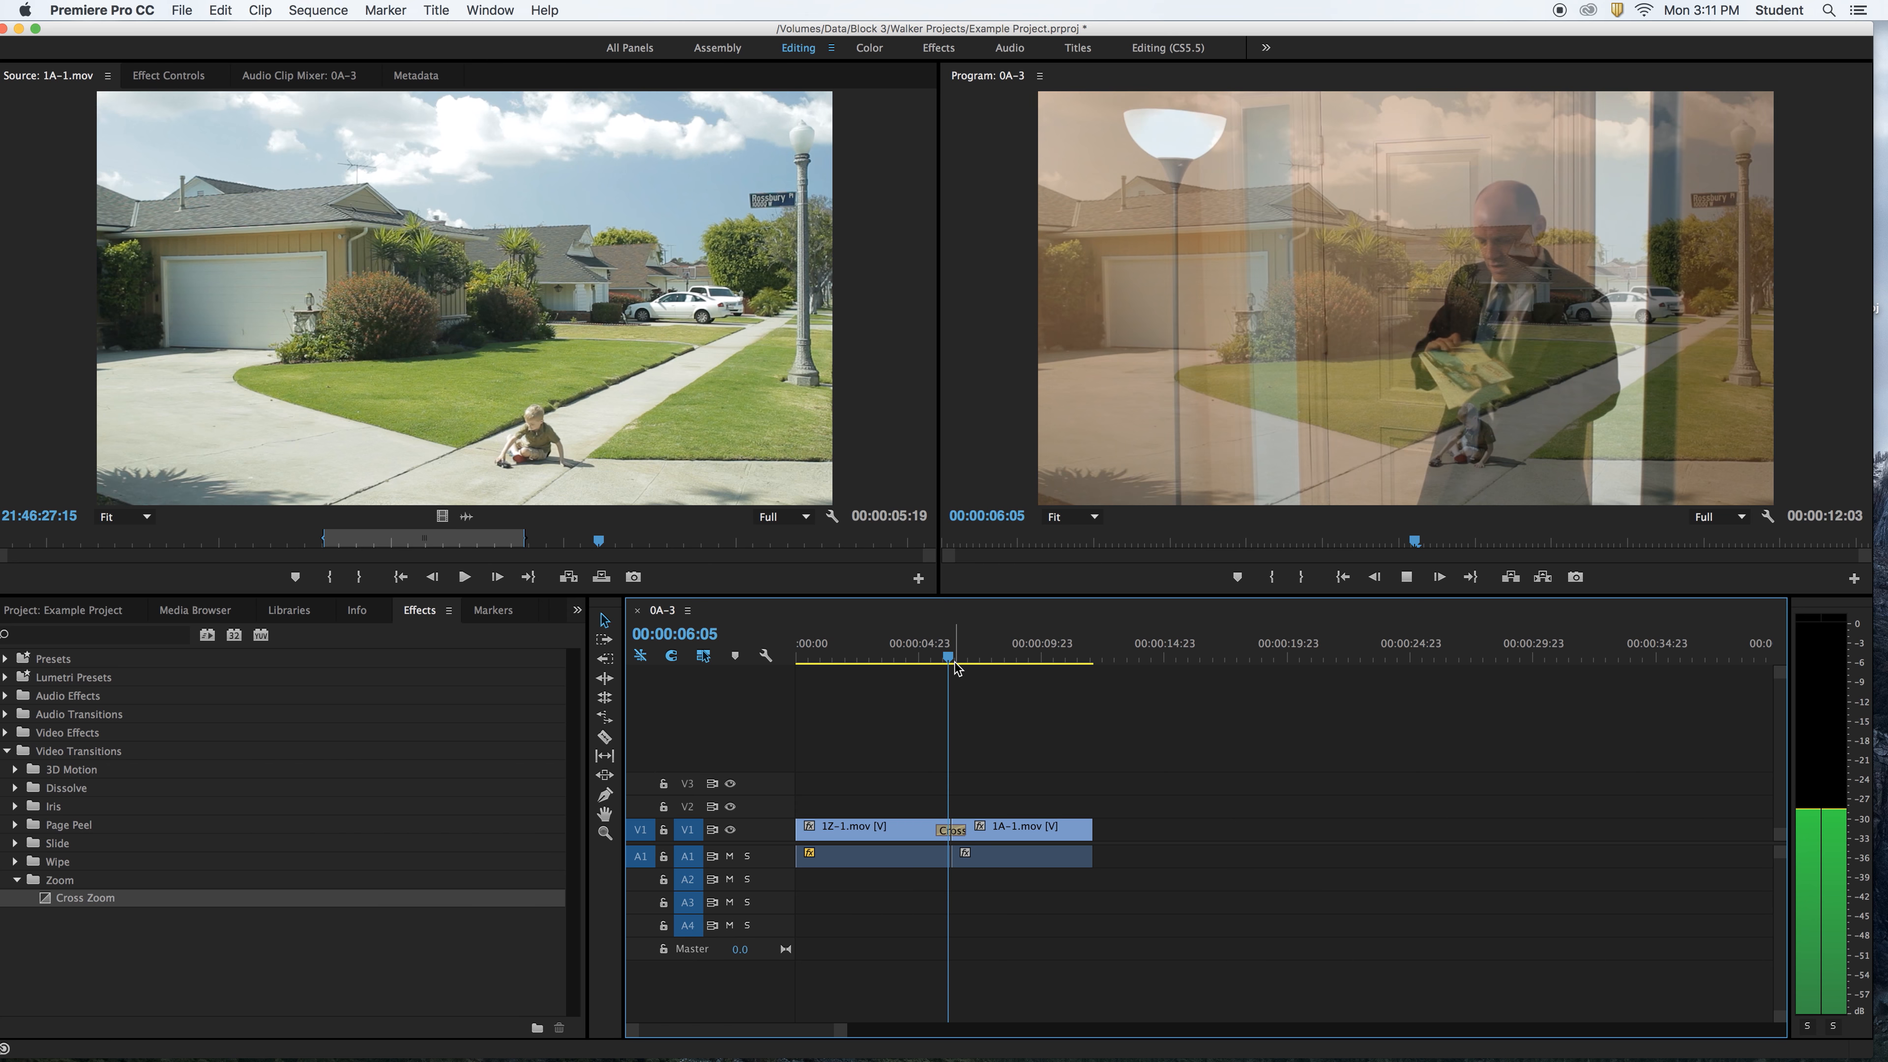
key("space")
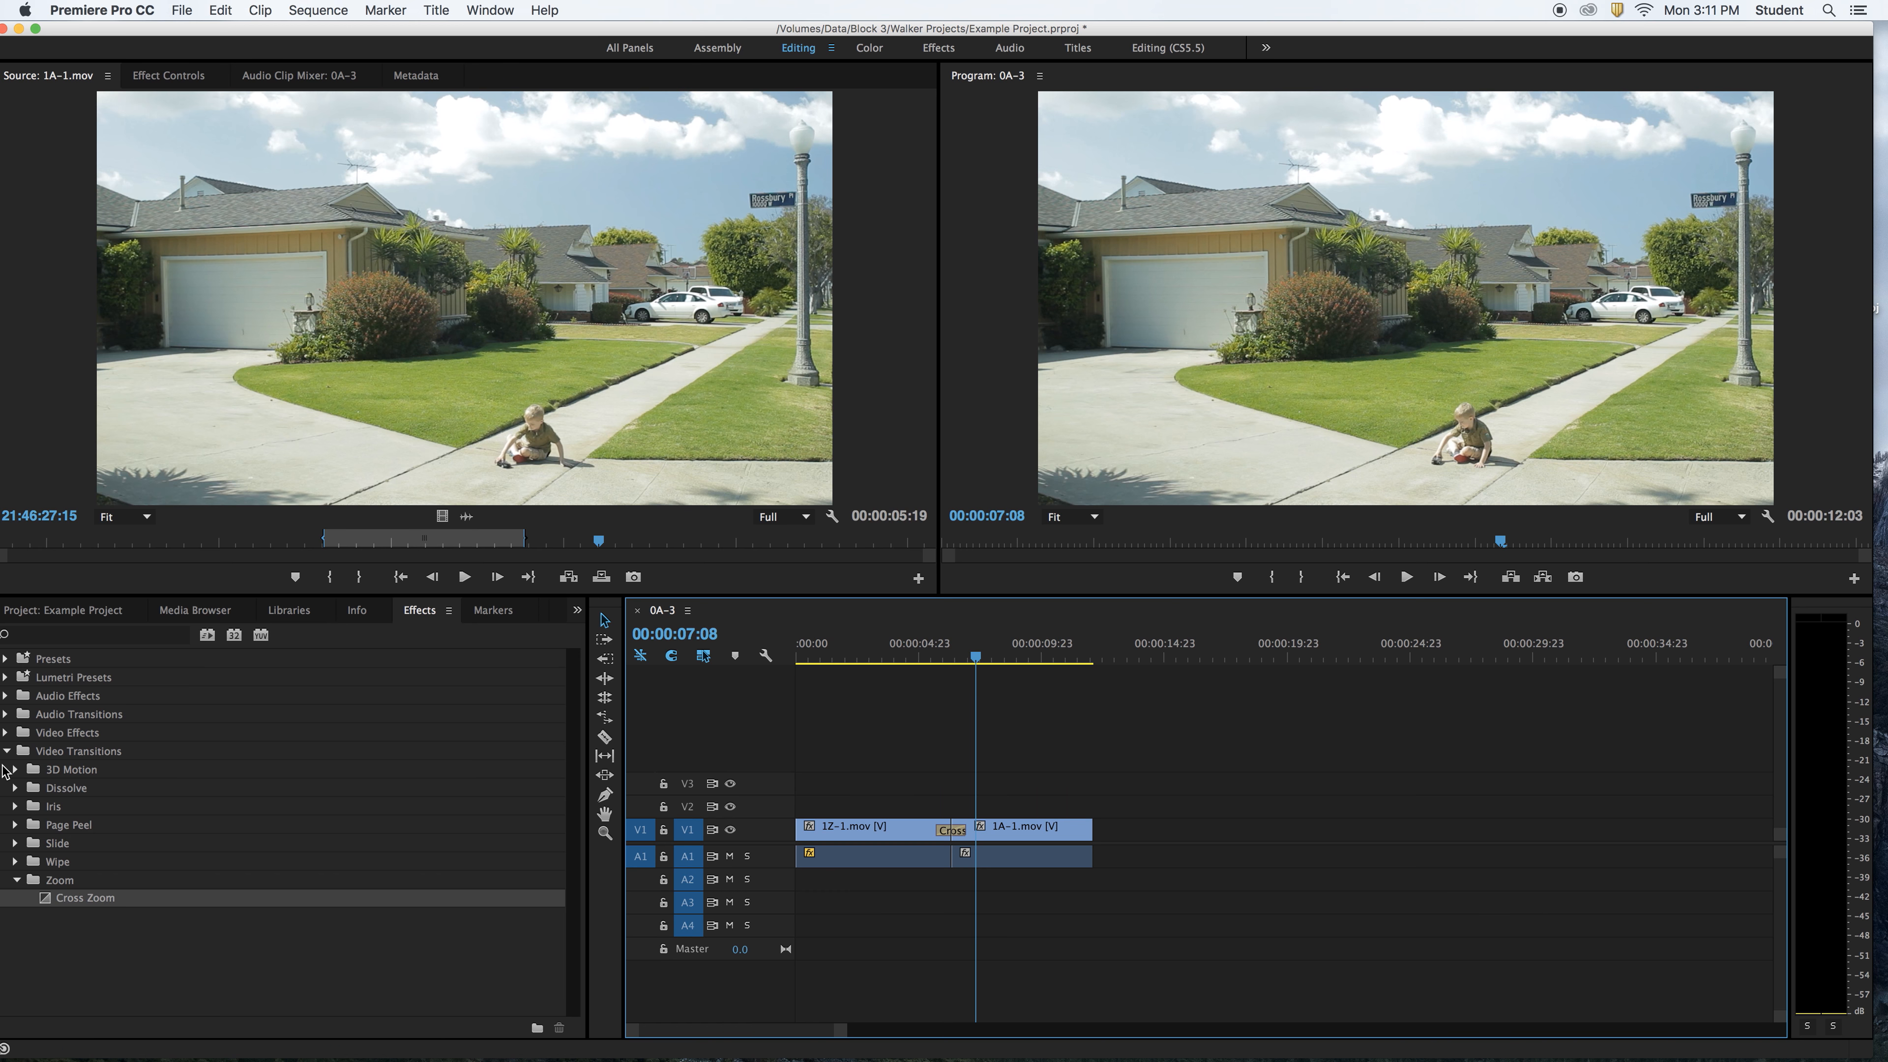
Apply the Constant Power crossfade from the Audio Transitions group to the cut between the two clips on A1.
left_click(7, 751)
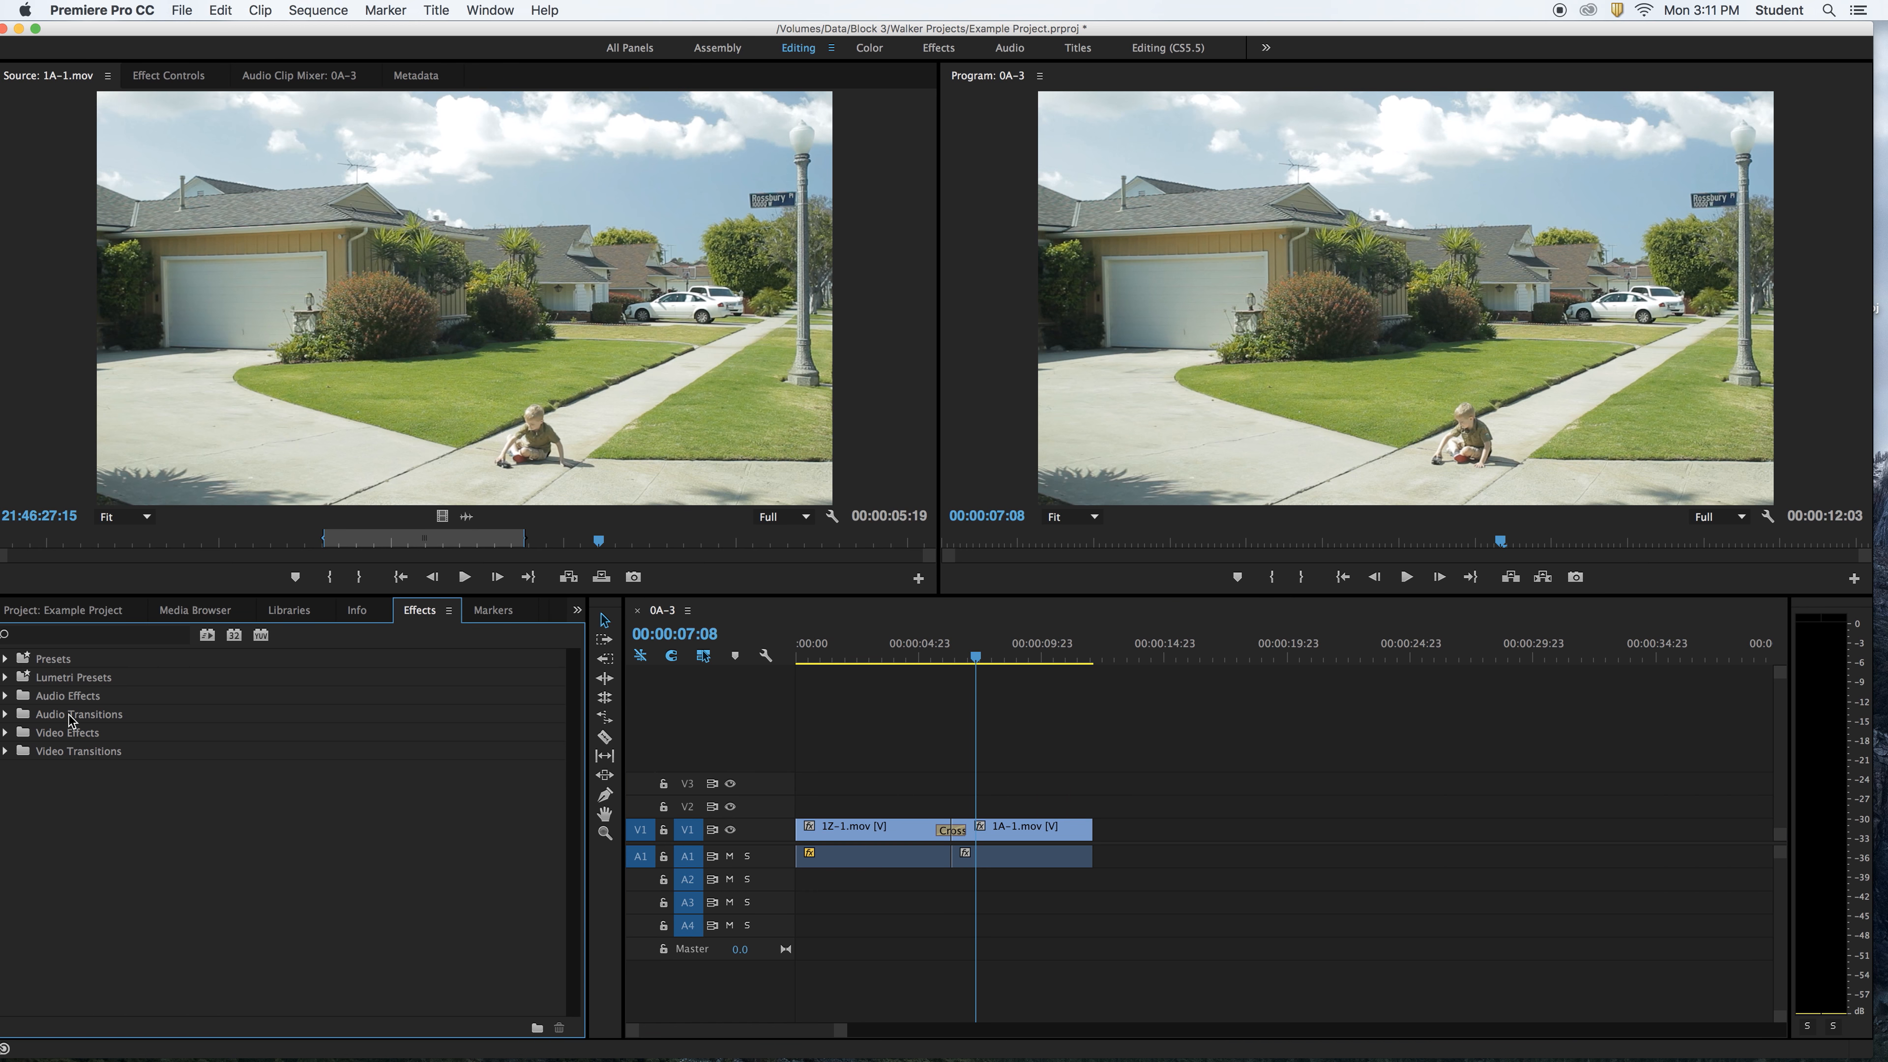
left_click(71, 716)
left_click(6, 715)
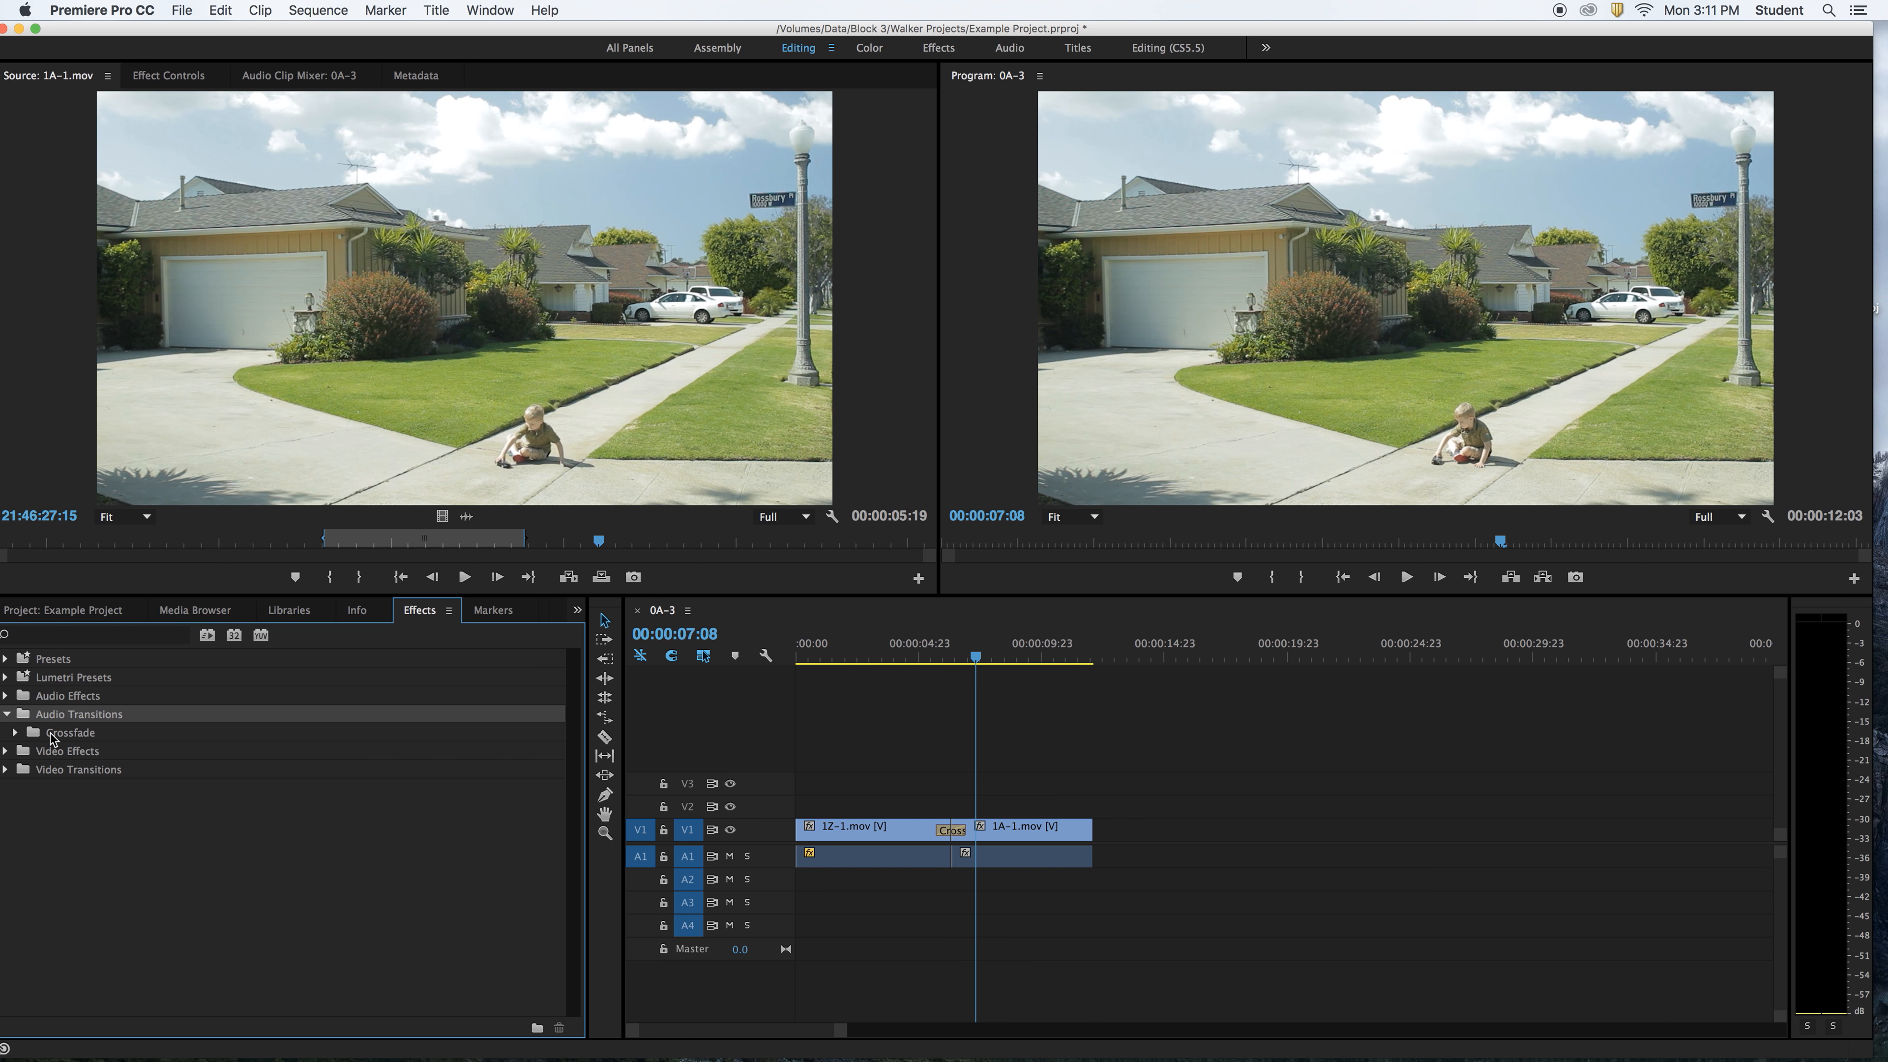
left_click(51, 733)
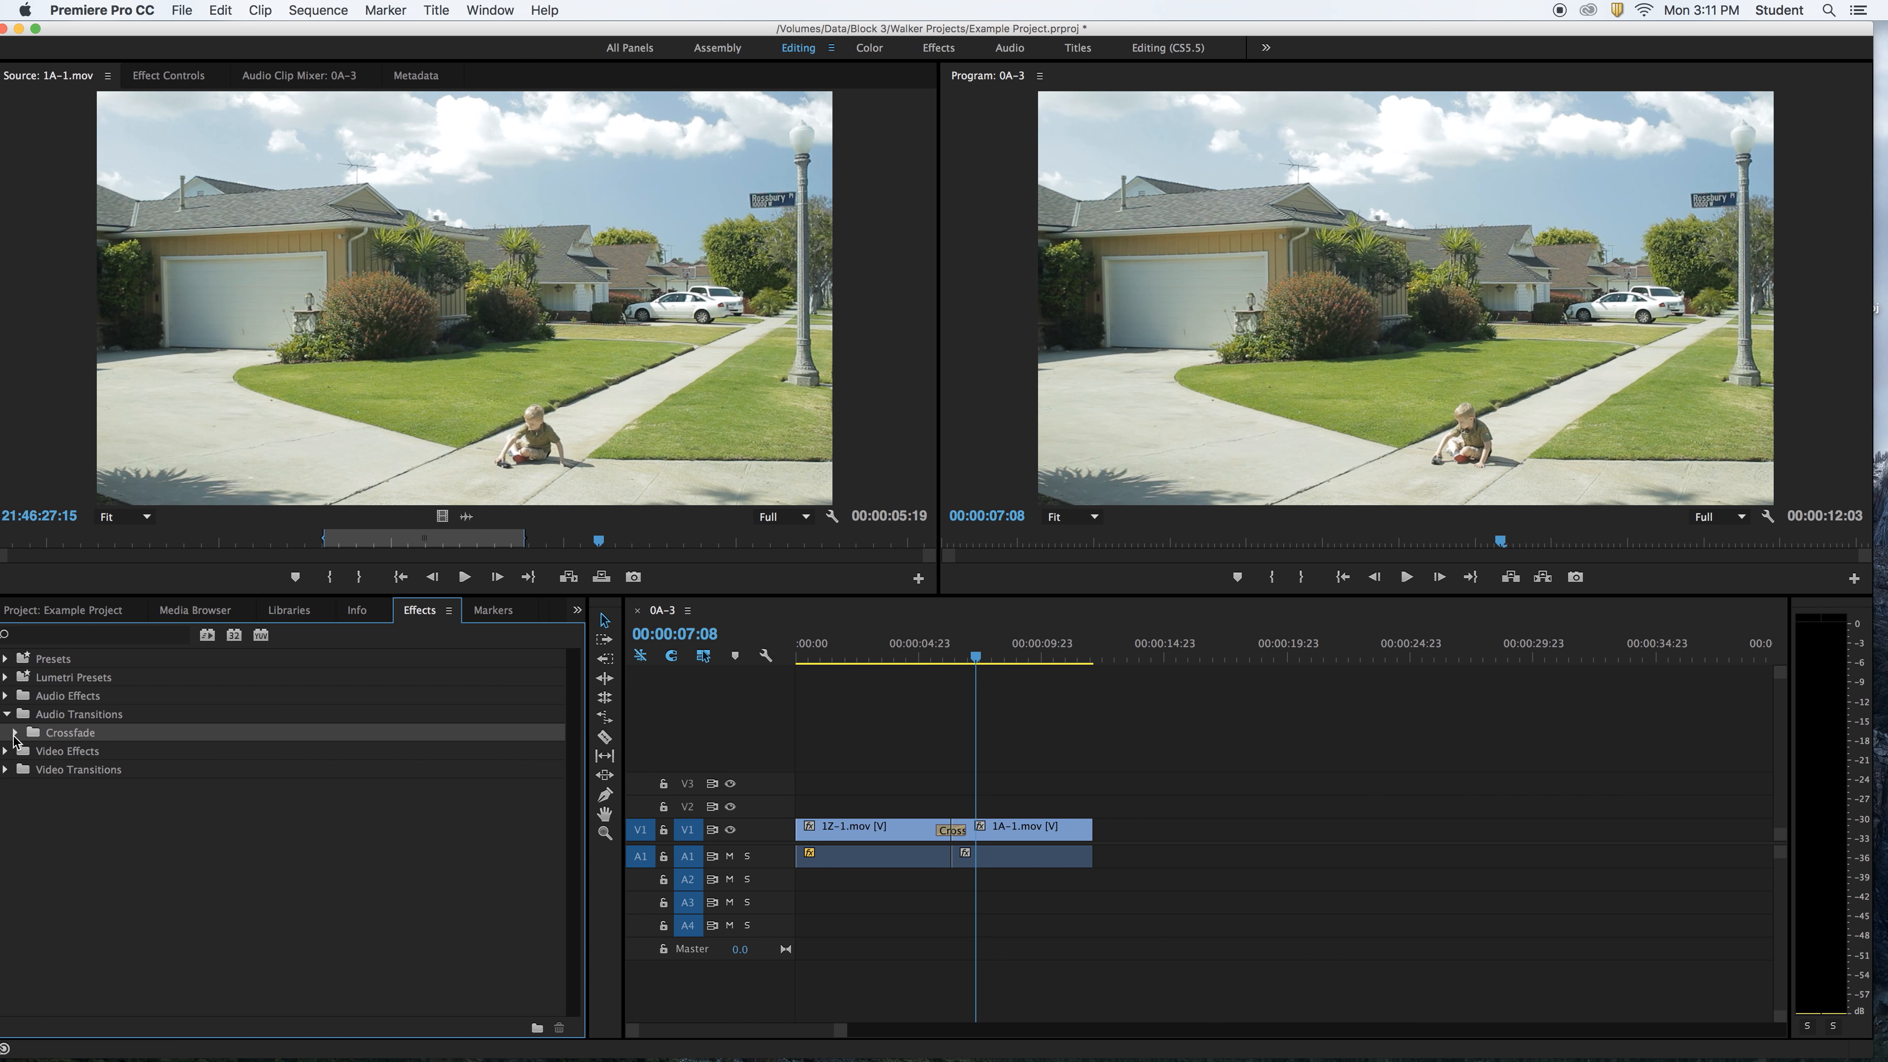
left_click(15, 733)
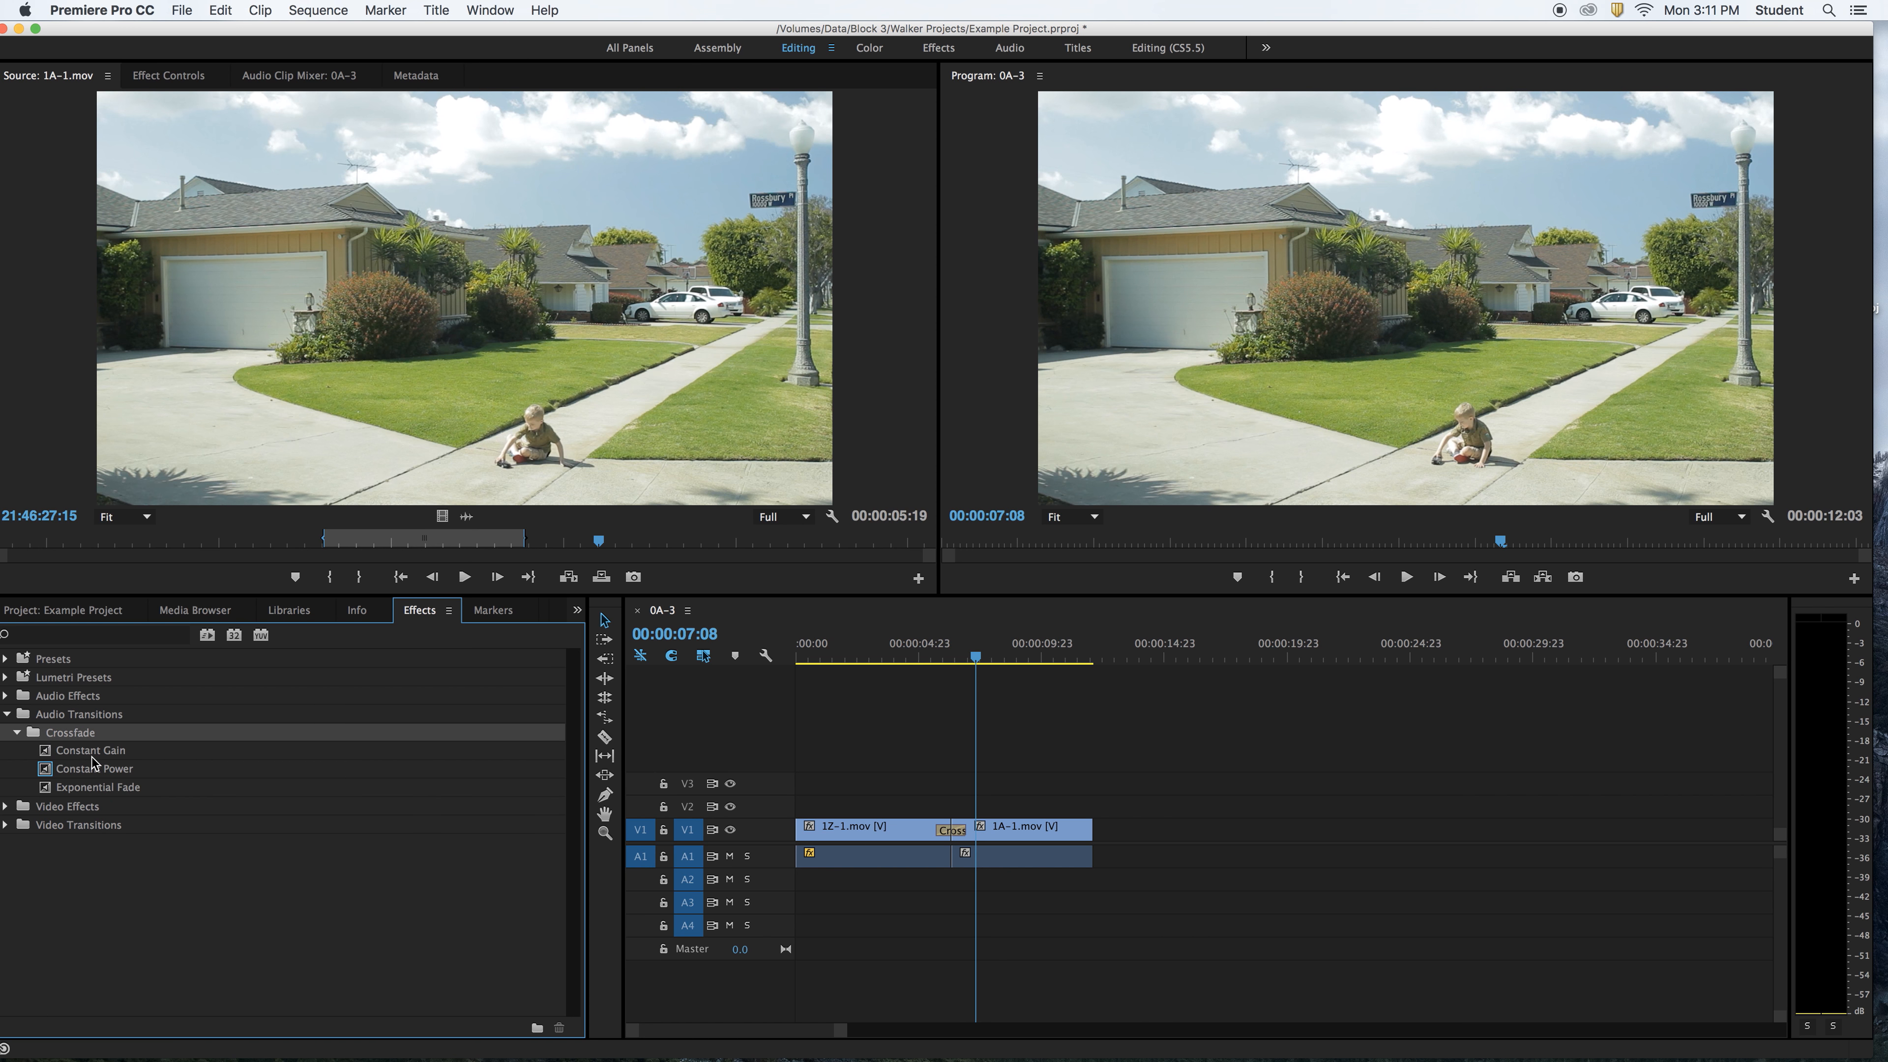
left_click(92, 756)
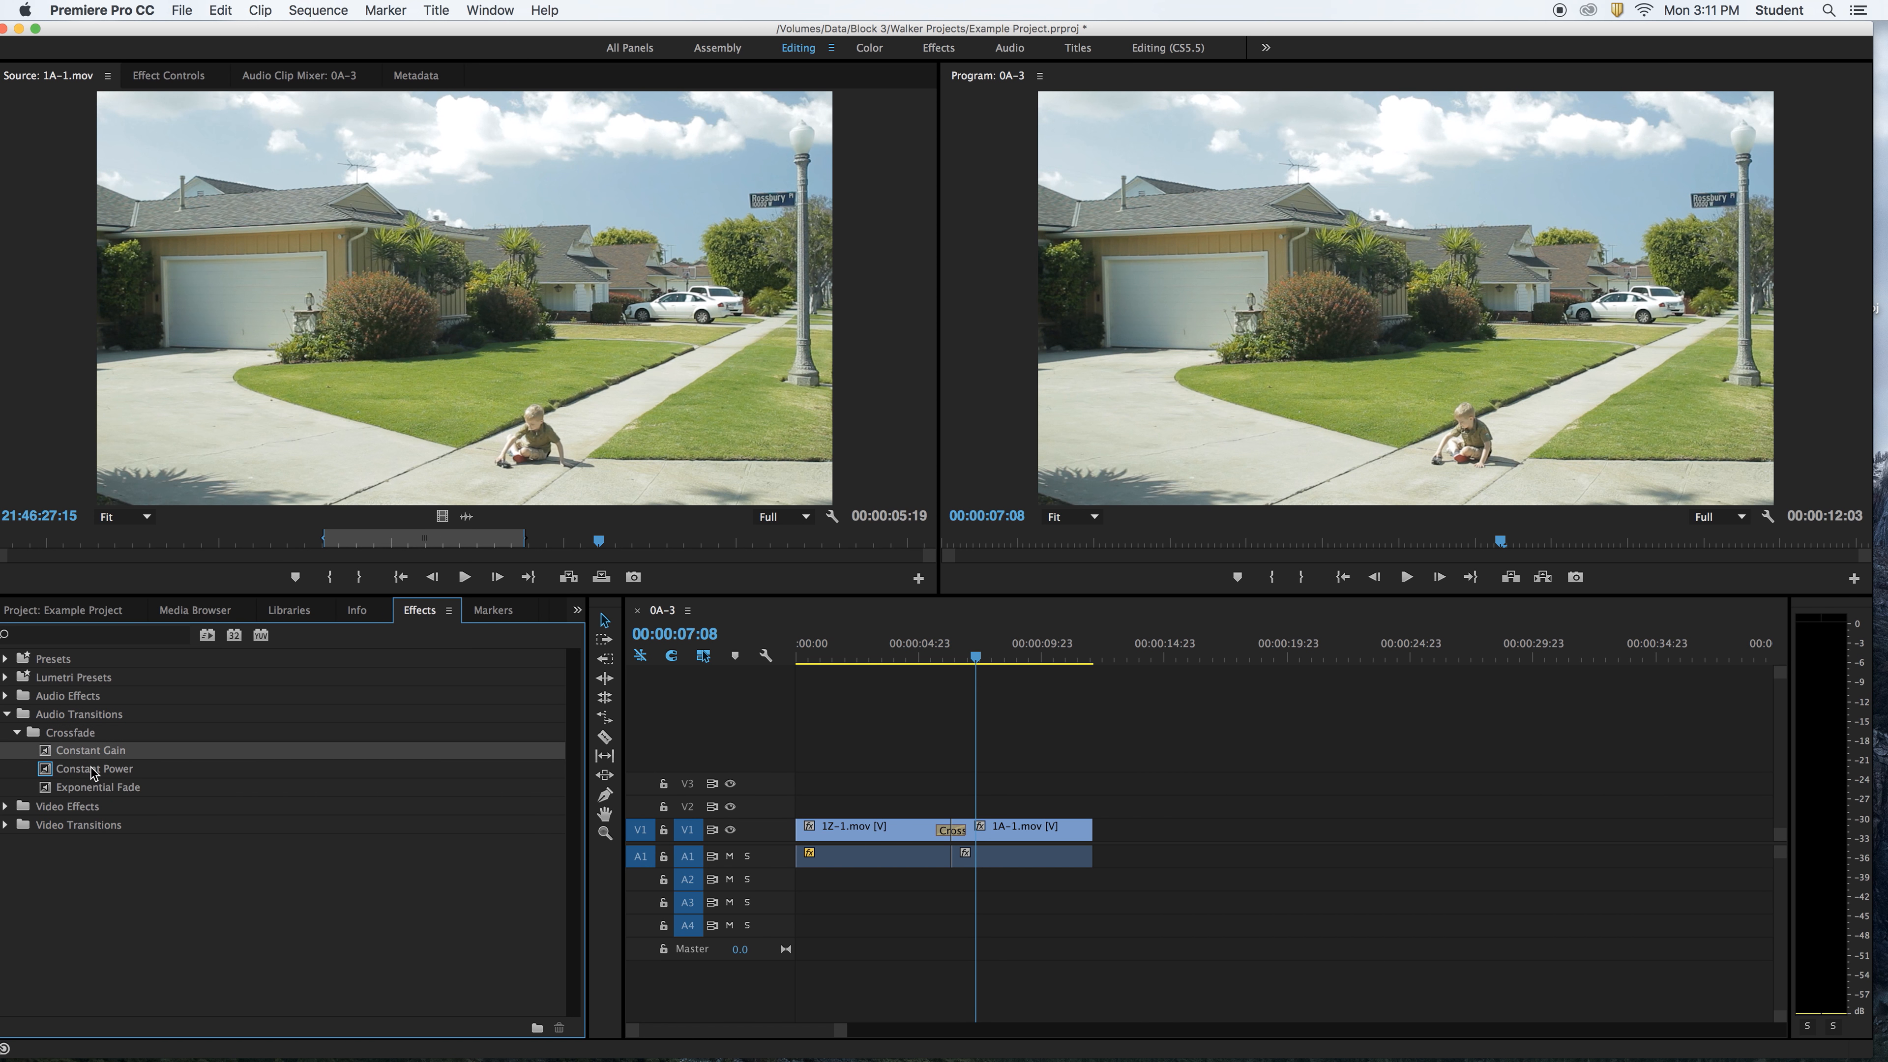
left_click(93, 768)
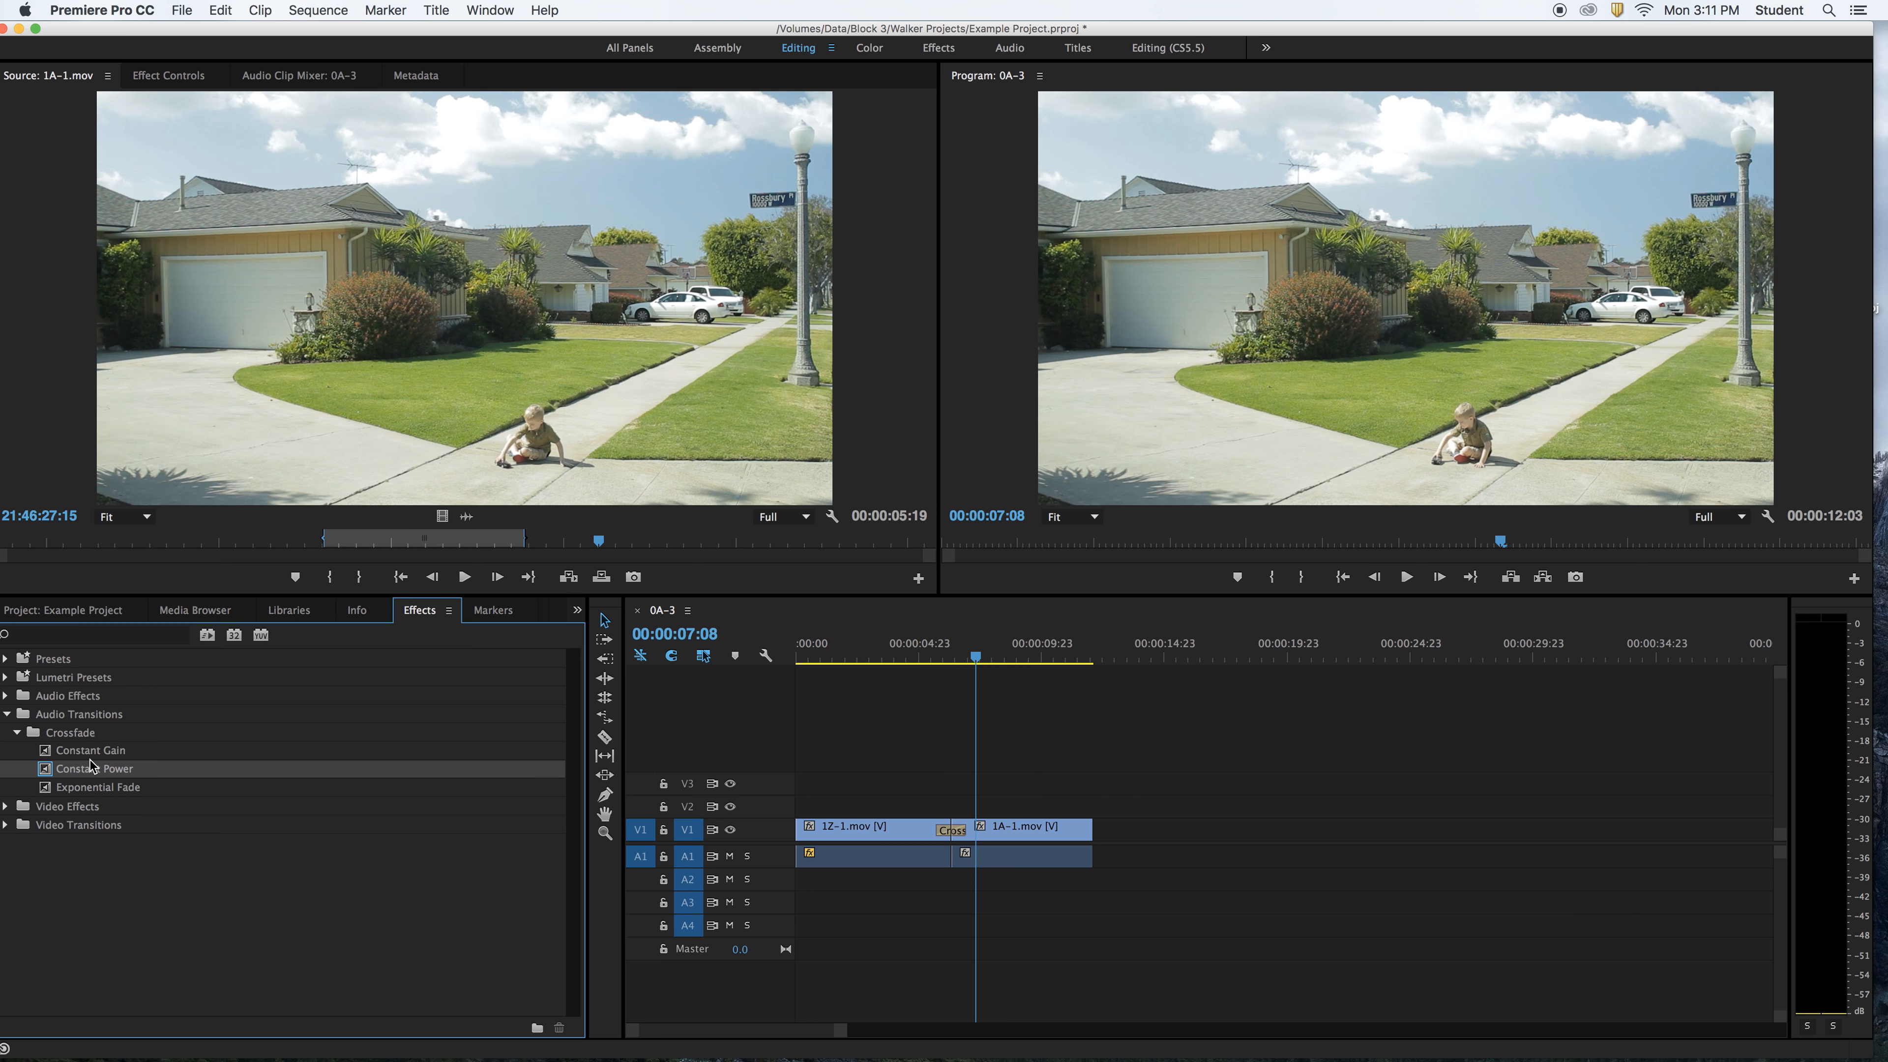
left_click(87, 790)
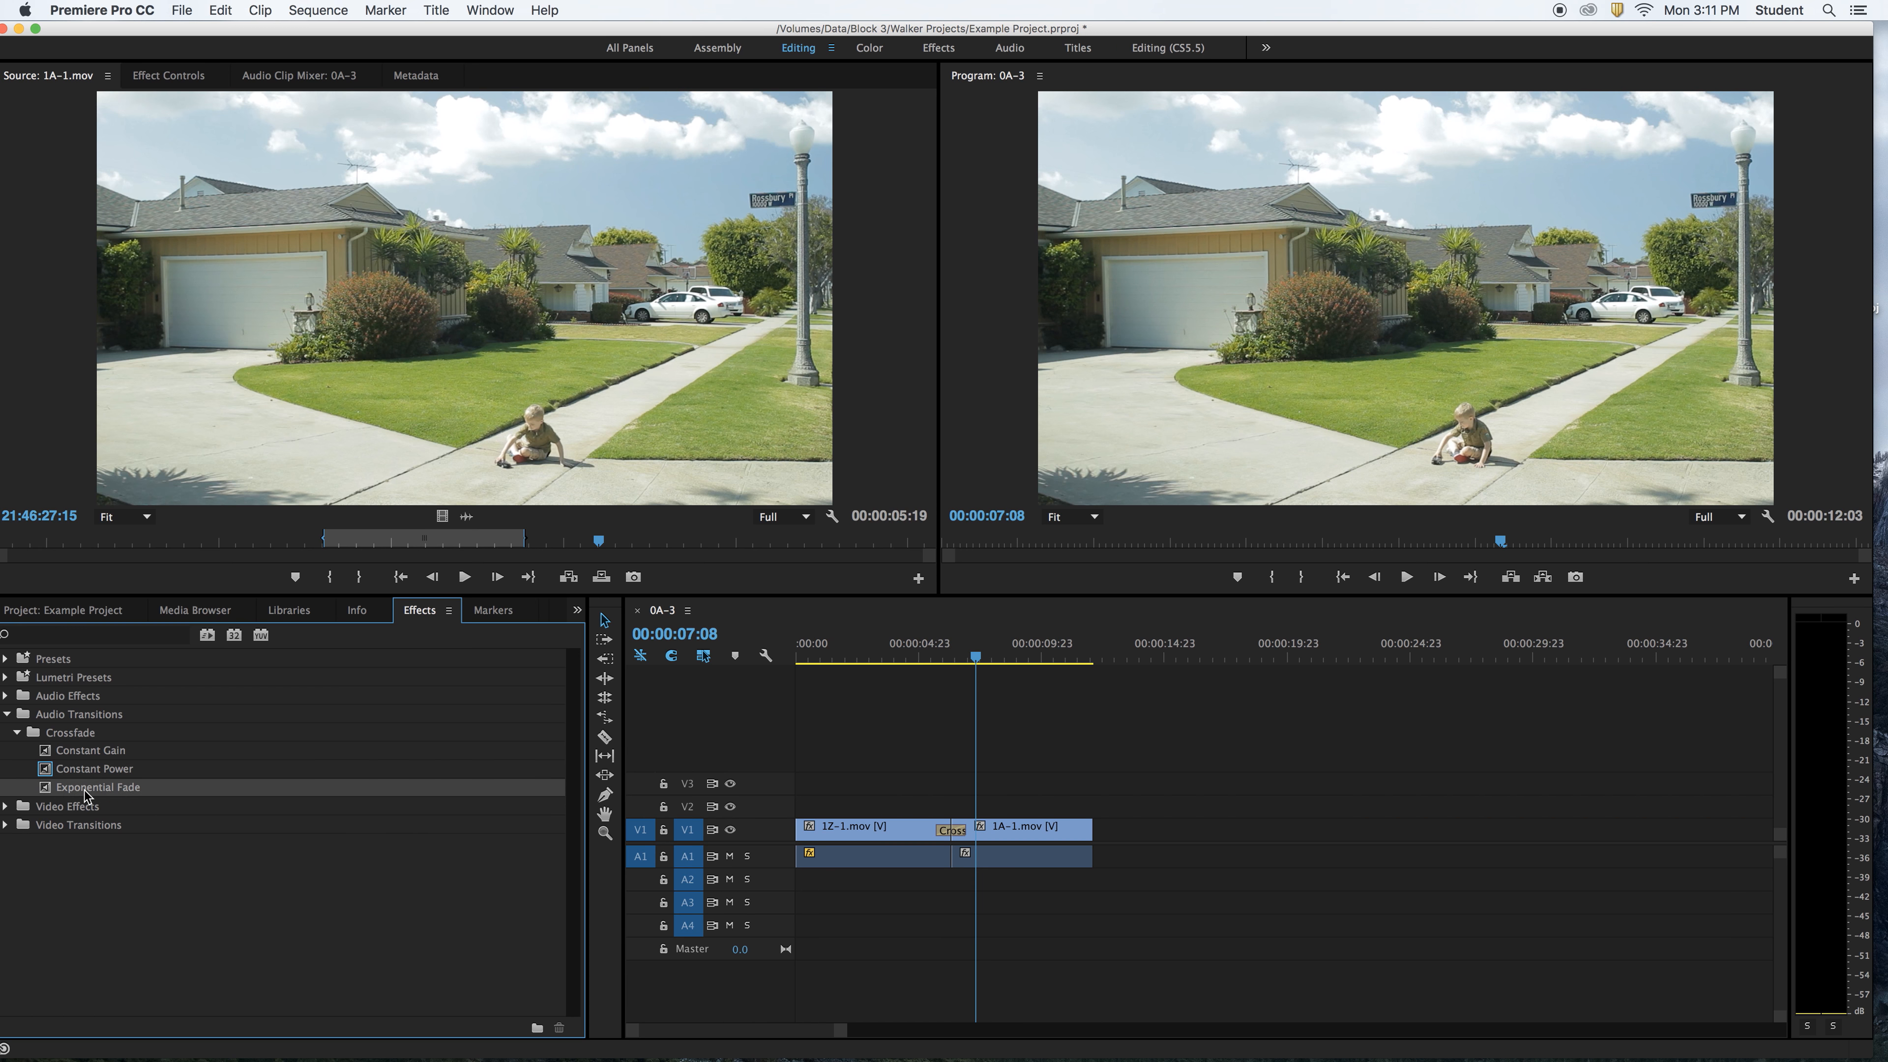
left_click(93, 771)
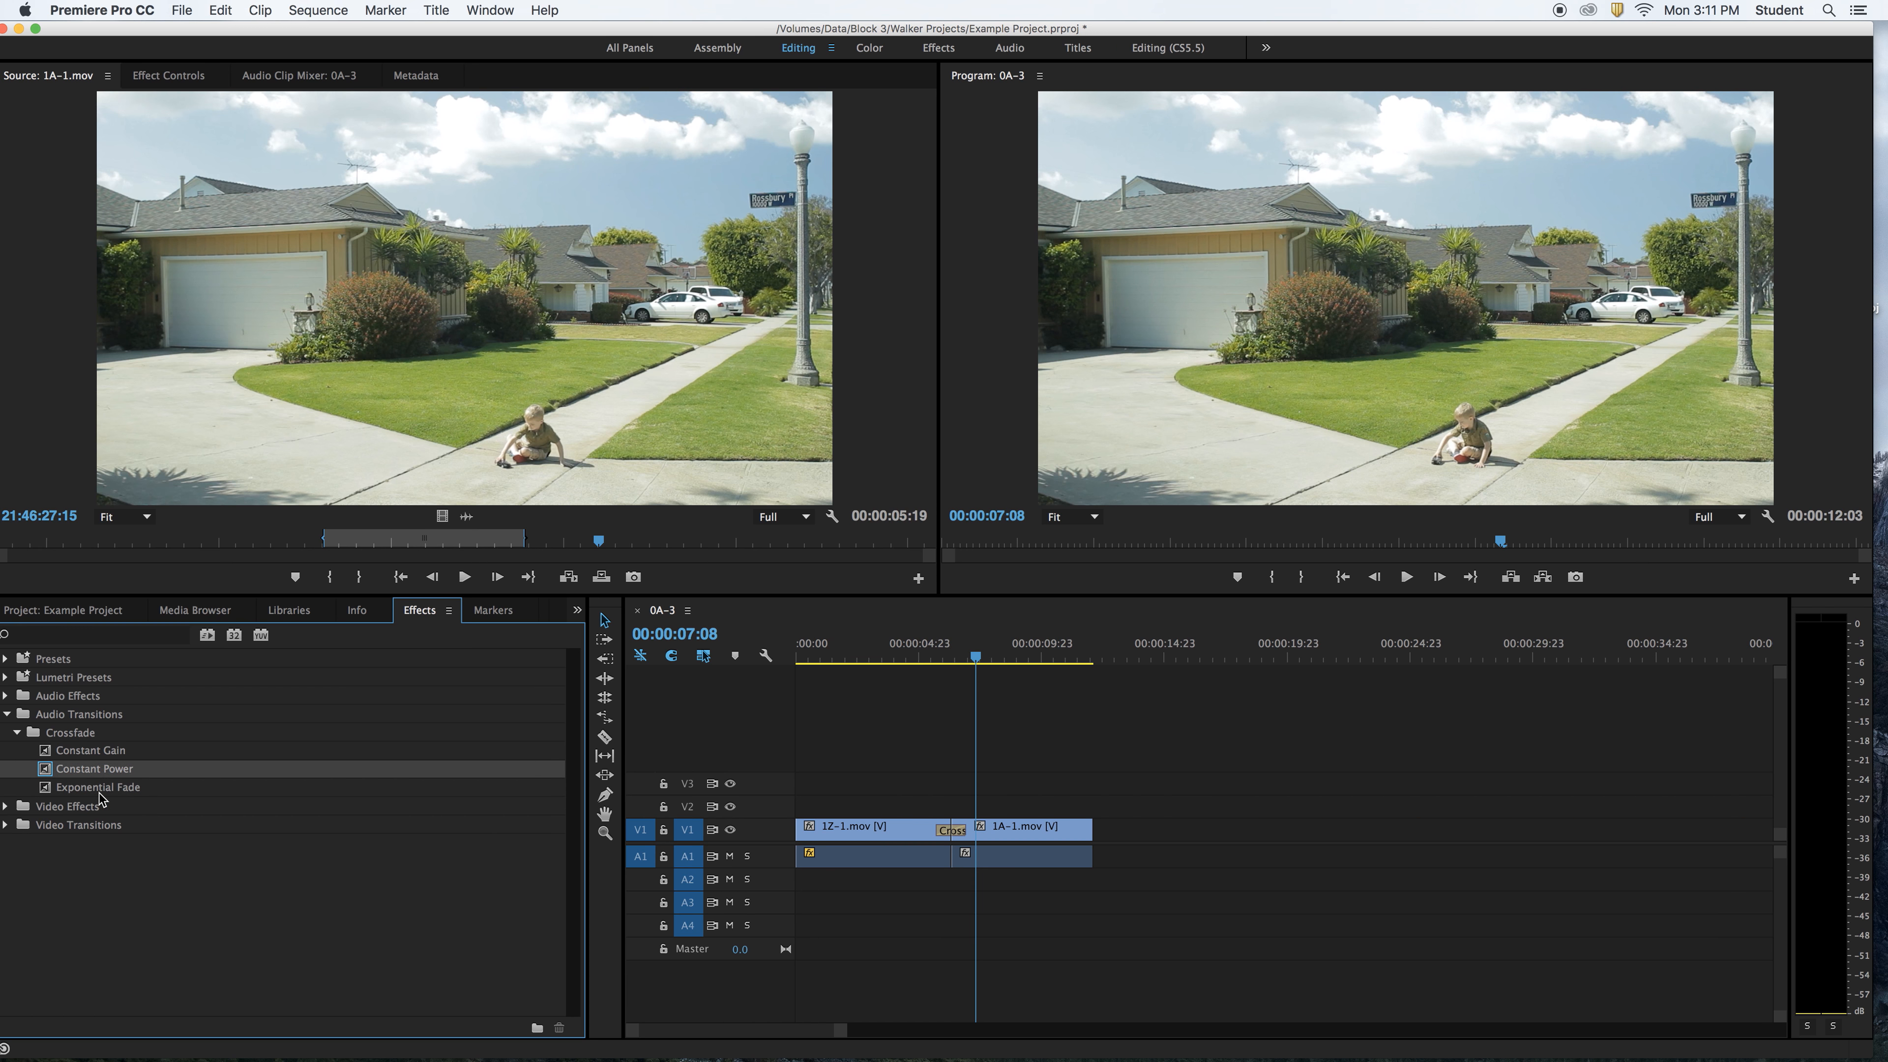
left_click_drag(47, 774, 963, 855)
Play back the Constant Power crossfade from shortly before the cut at a higher system volume.
left_click_drag(939, 646, 914, 652)
key("XF86AudioRaiseVolume")
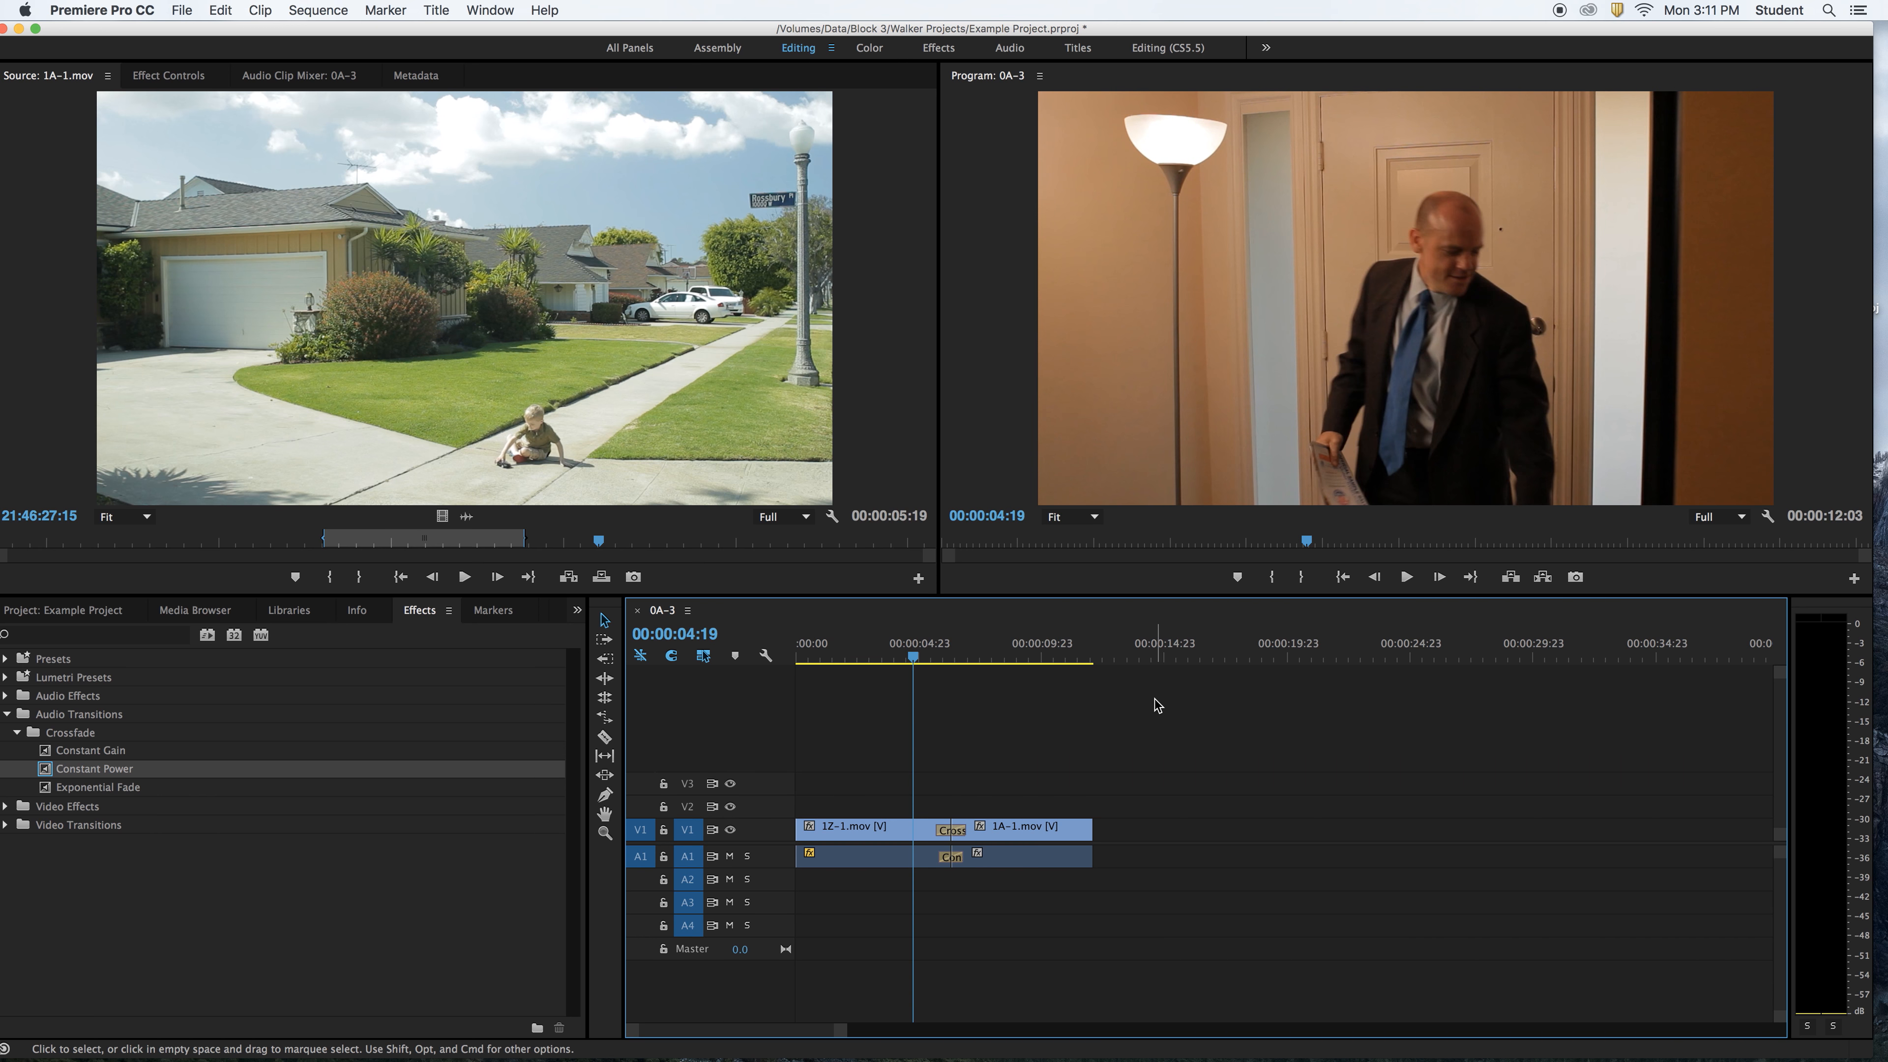
key("space")
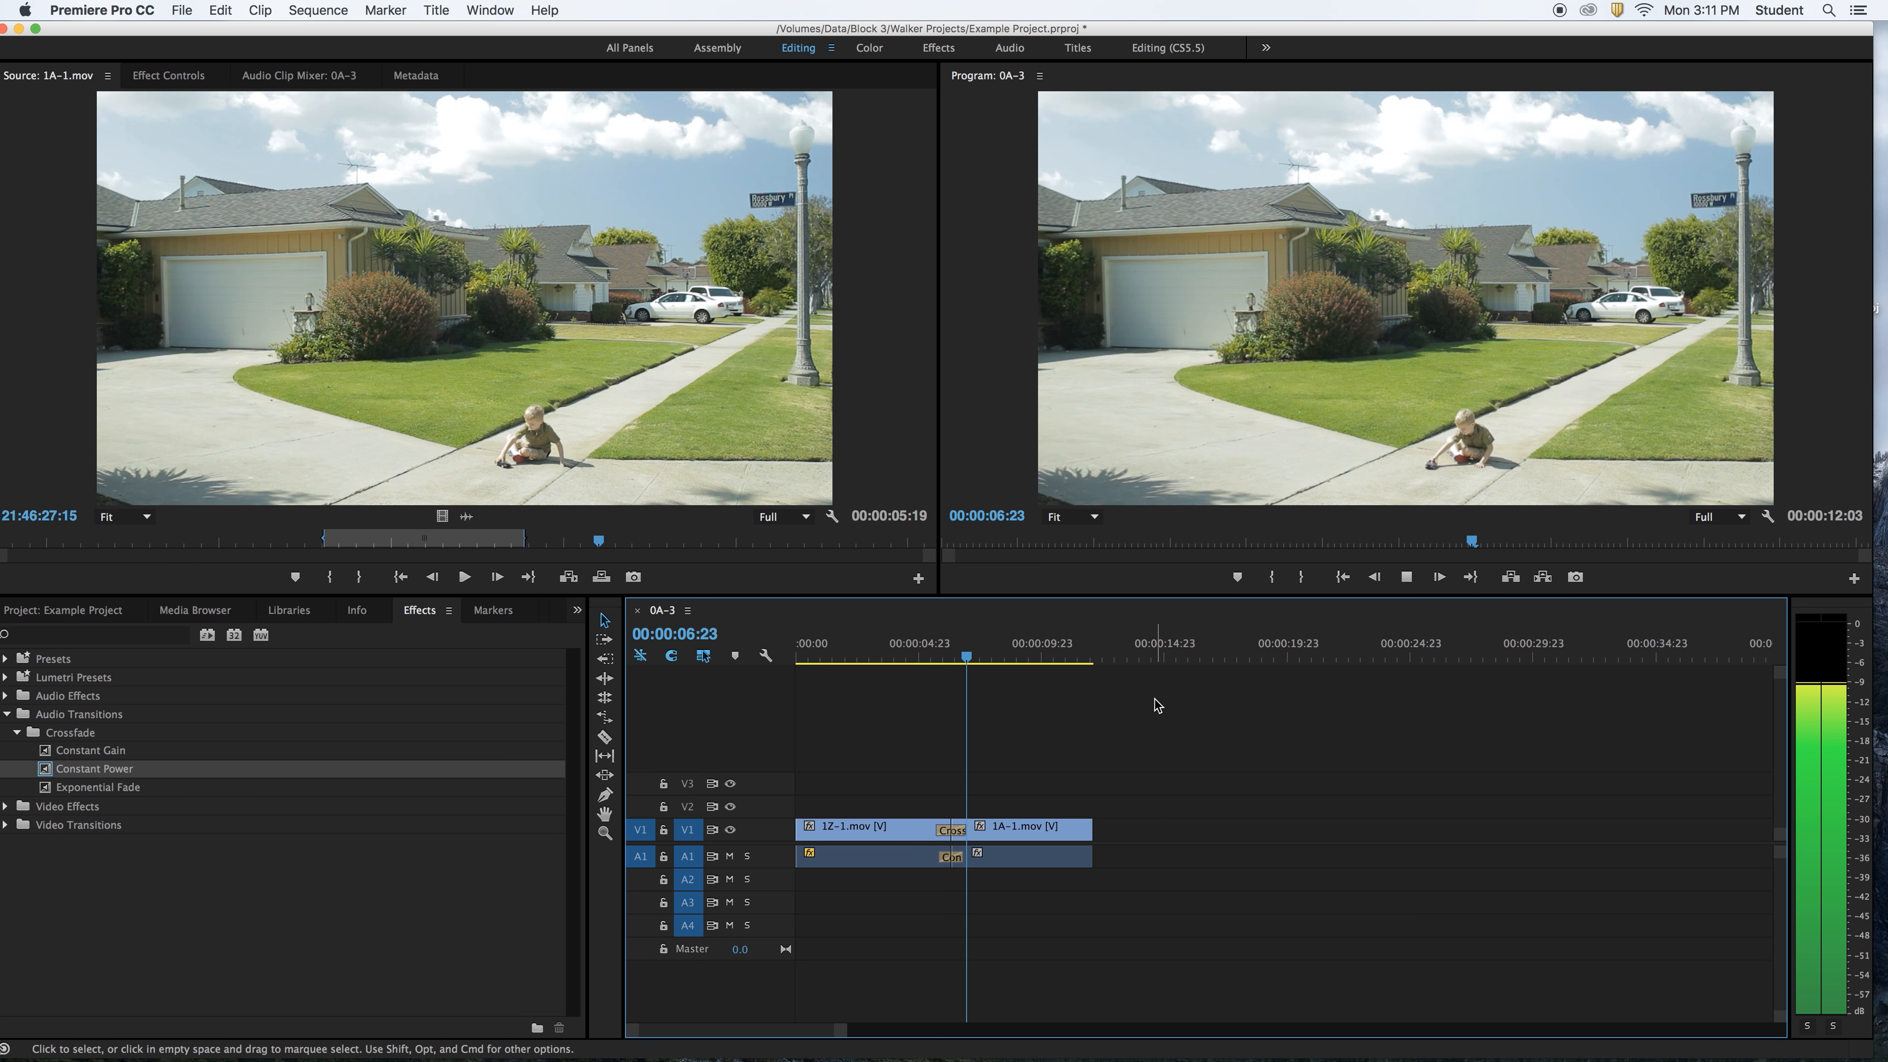
key("space")
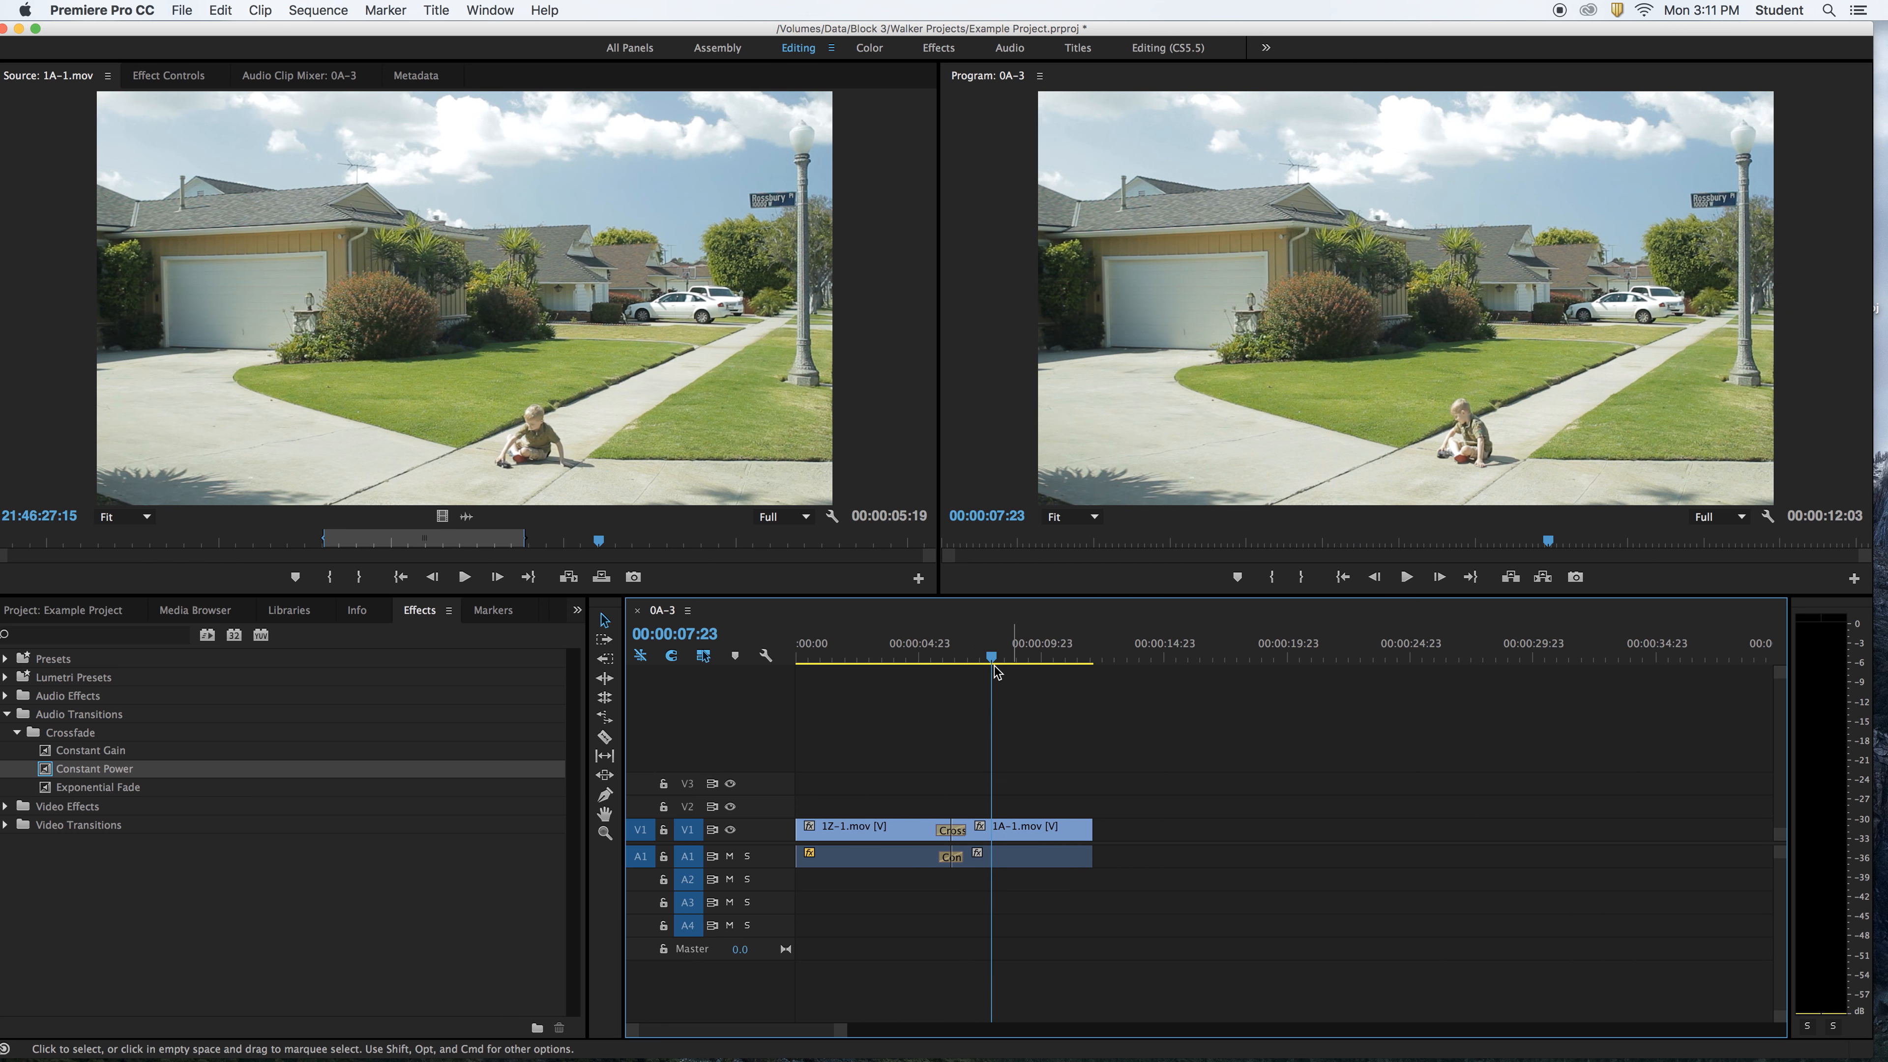
Play back the cut once more from about 00:00:04:05 and lengthen the Constant Power crossfade on A1.
left_click_drag(997, 672, 899, 670)
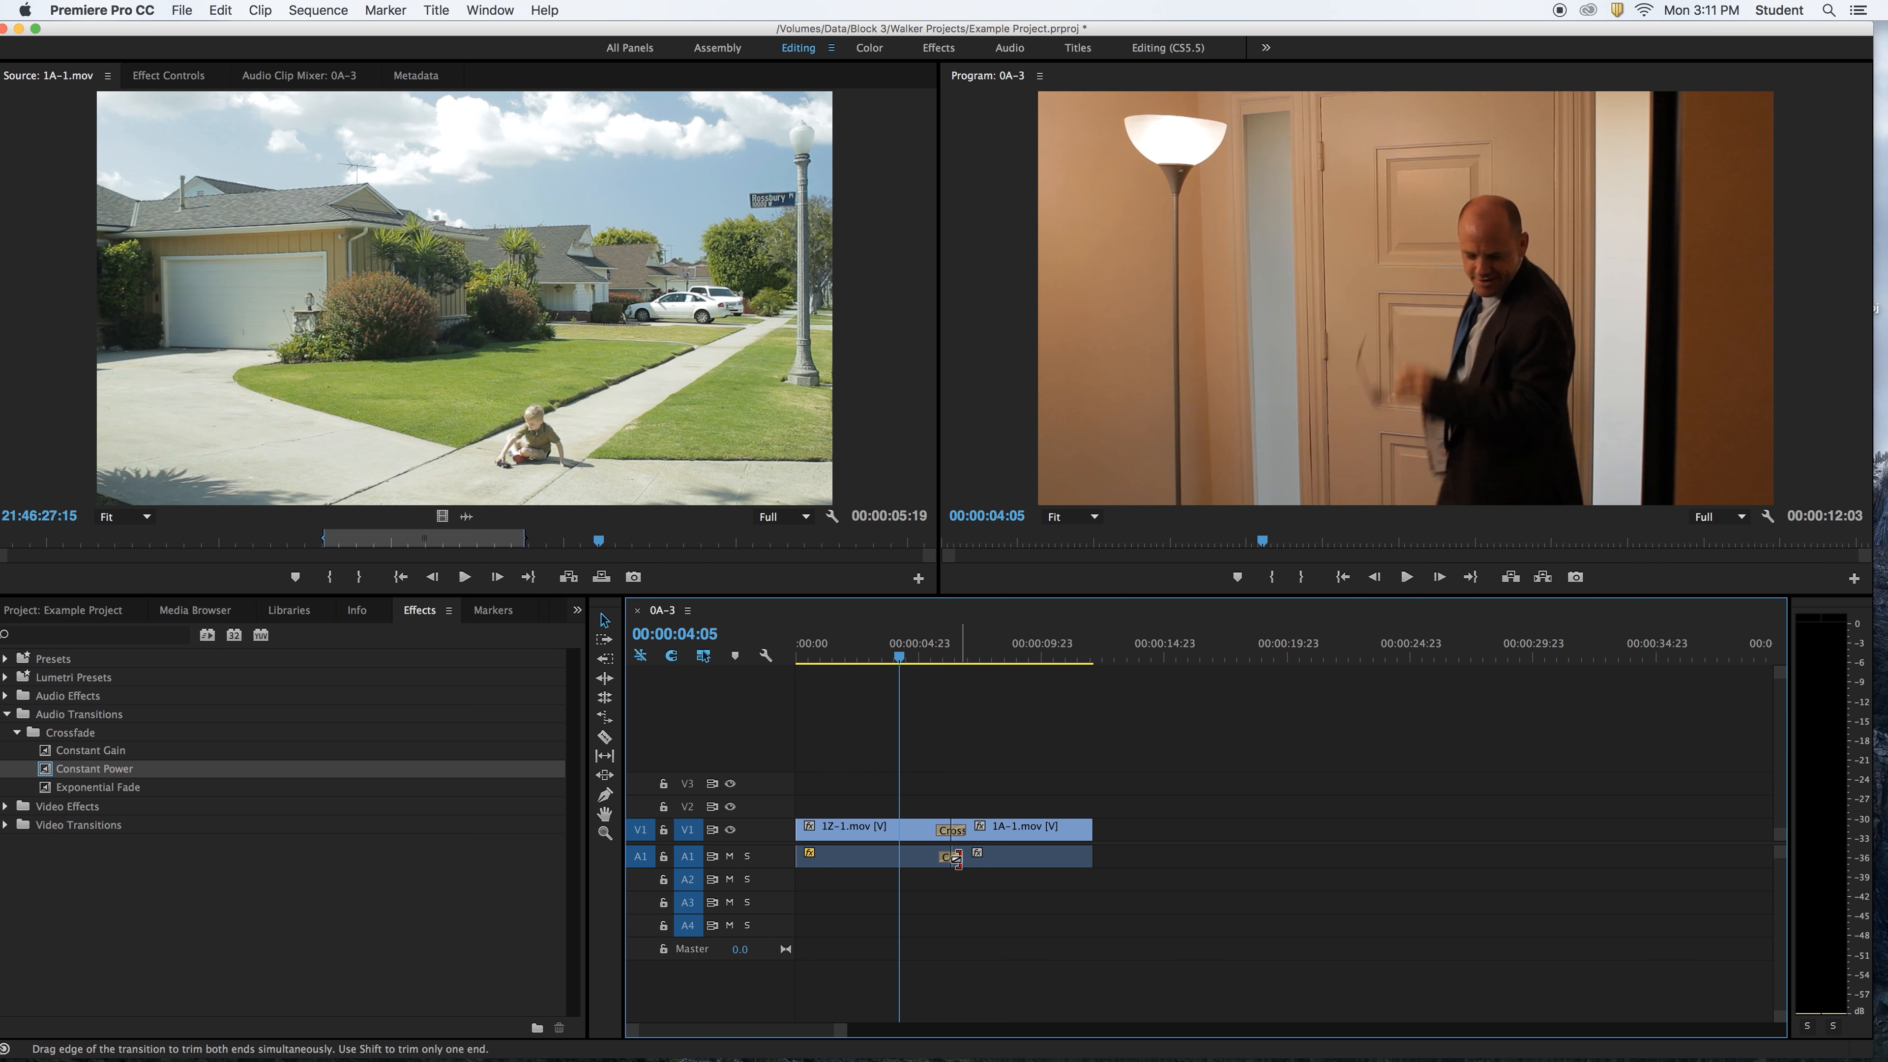
mouse_move(951, 865)
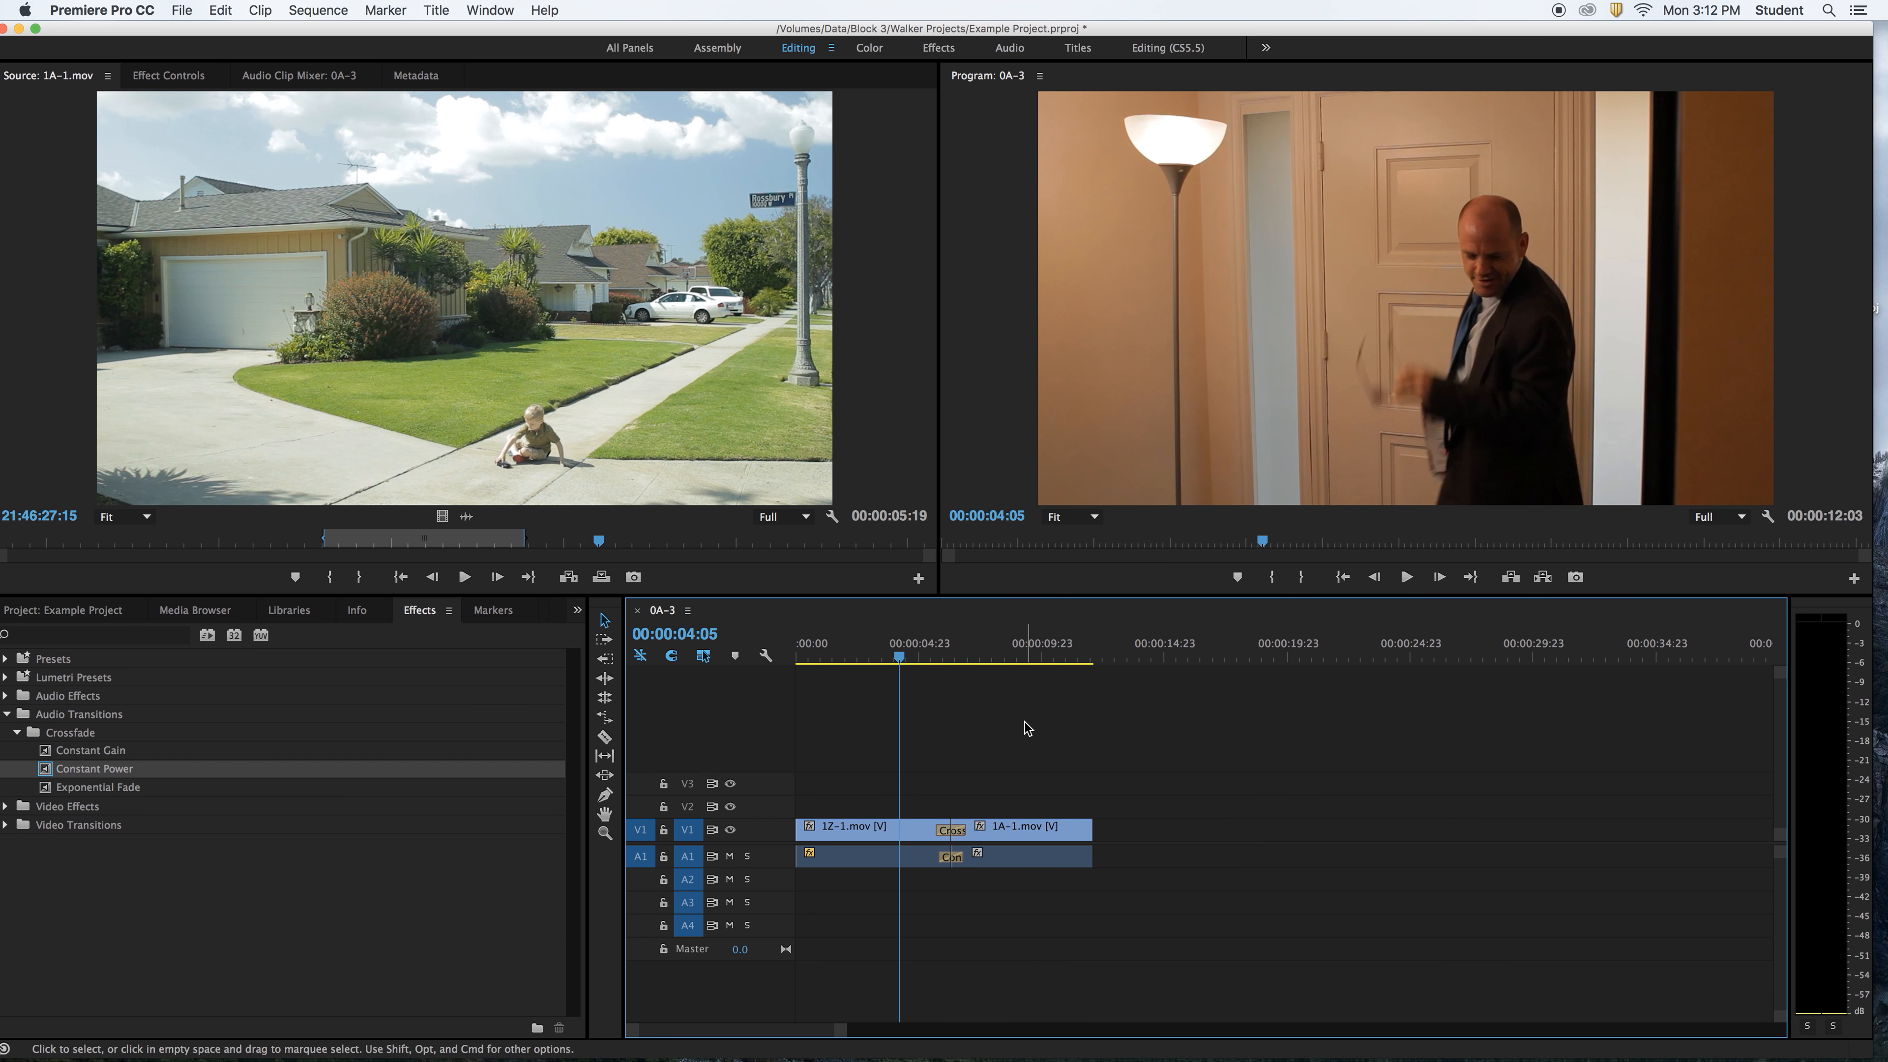
key("space")
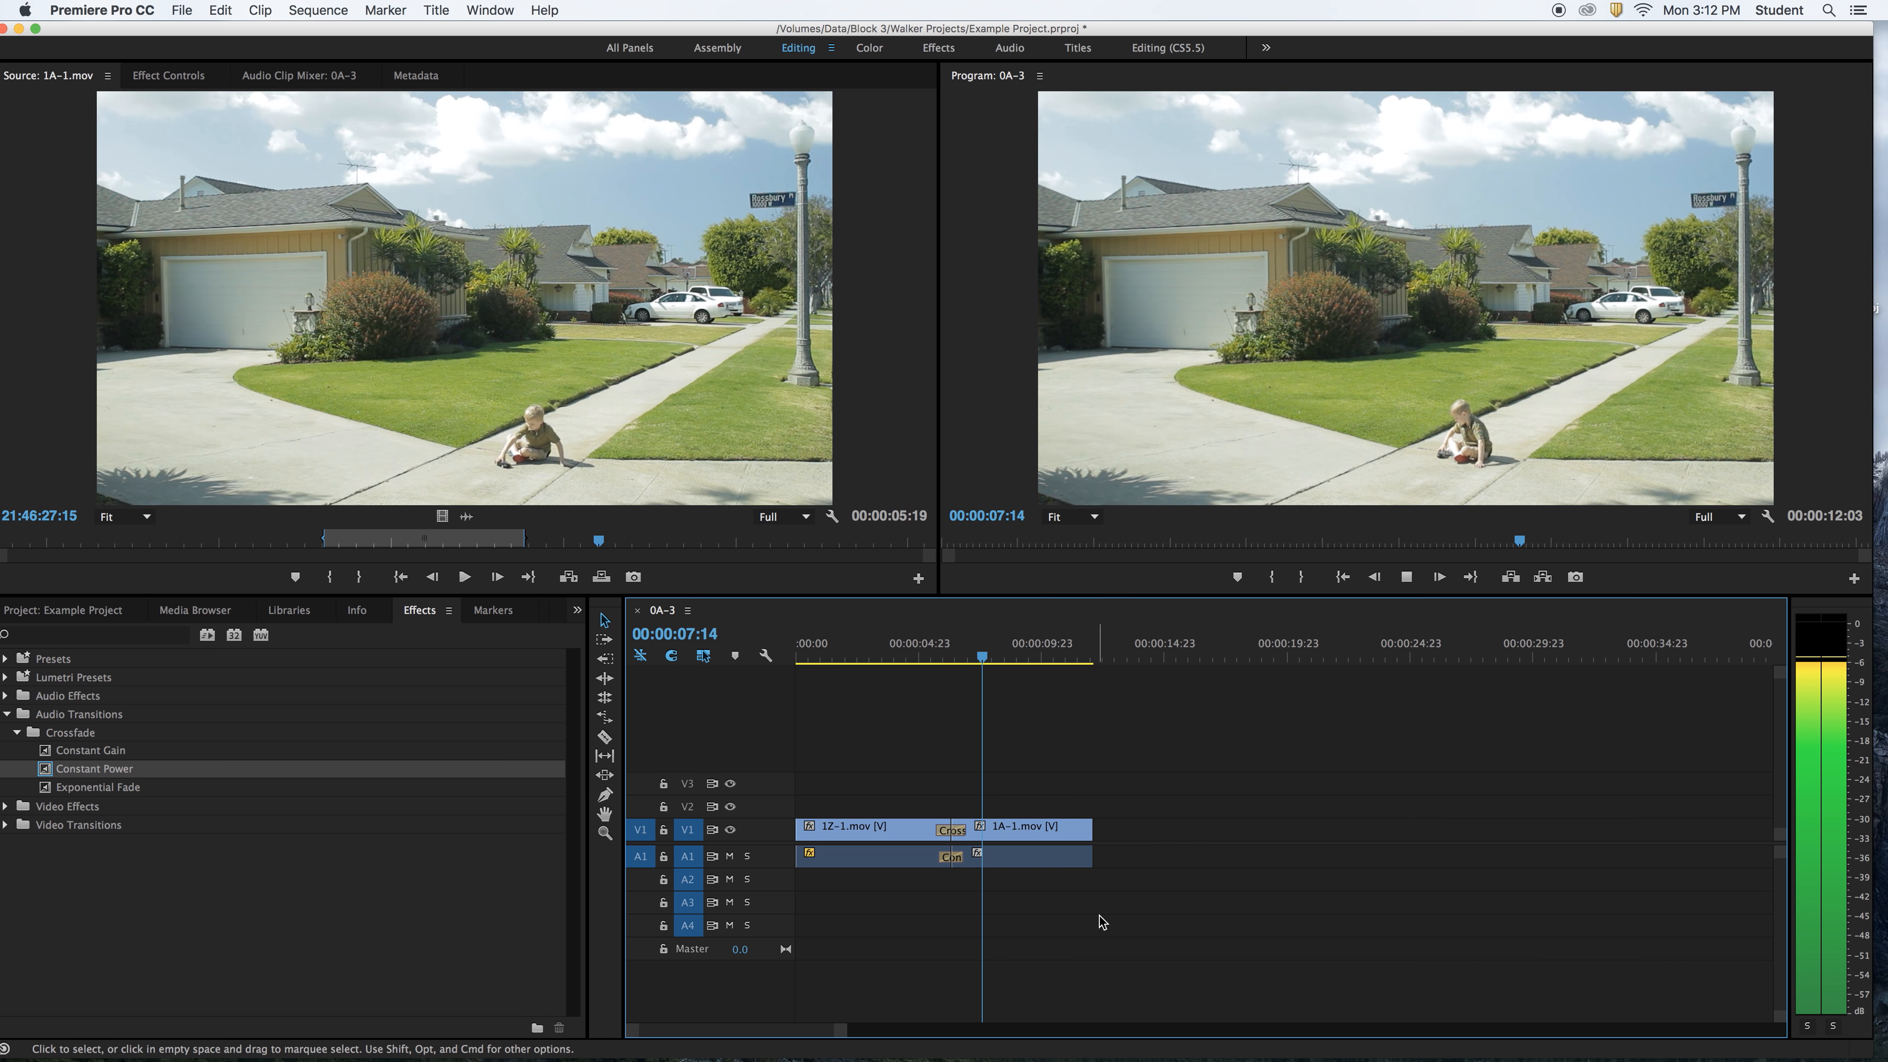
key("space")
left_click_drag(960, 857, 973, 857)
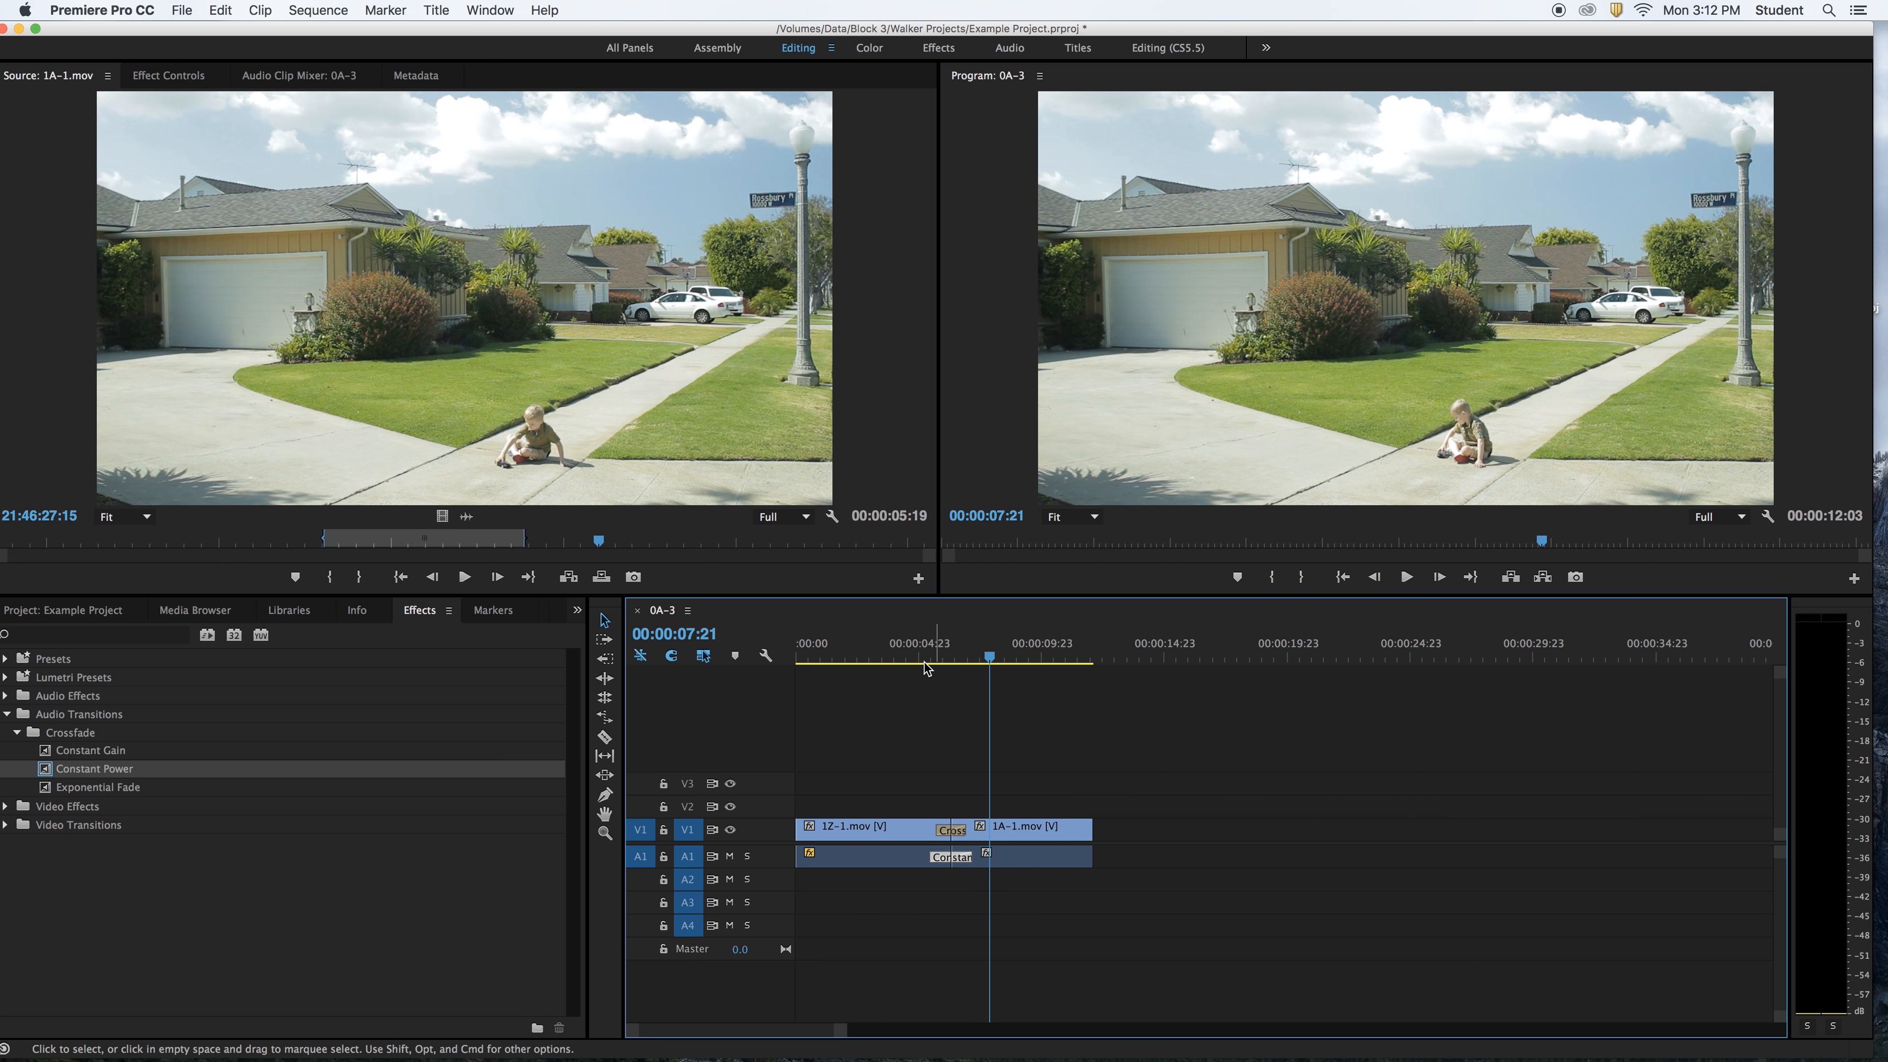
Play back the lengthened Constant Power crossfade from about 00:00:04:12 through the cut.
left_click(908, 658)
key("space")
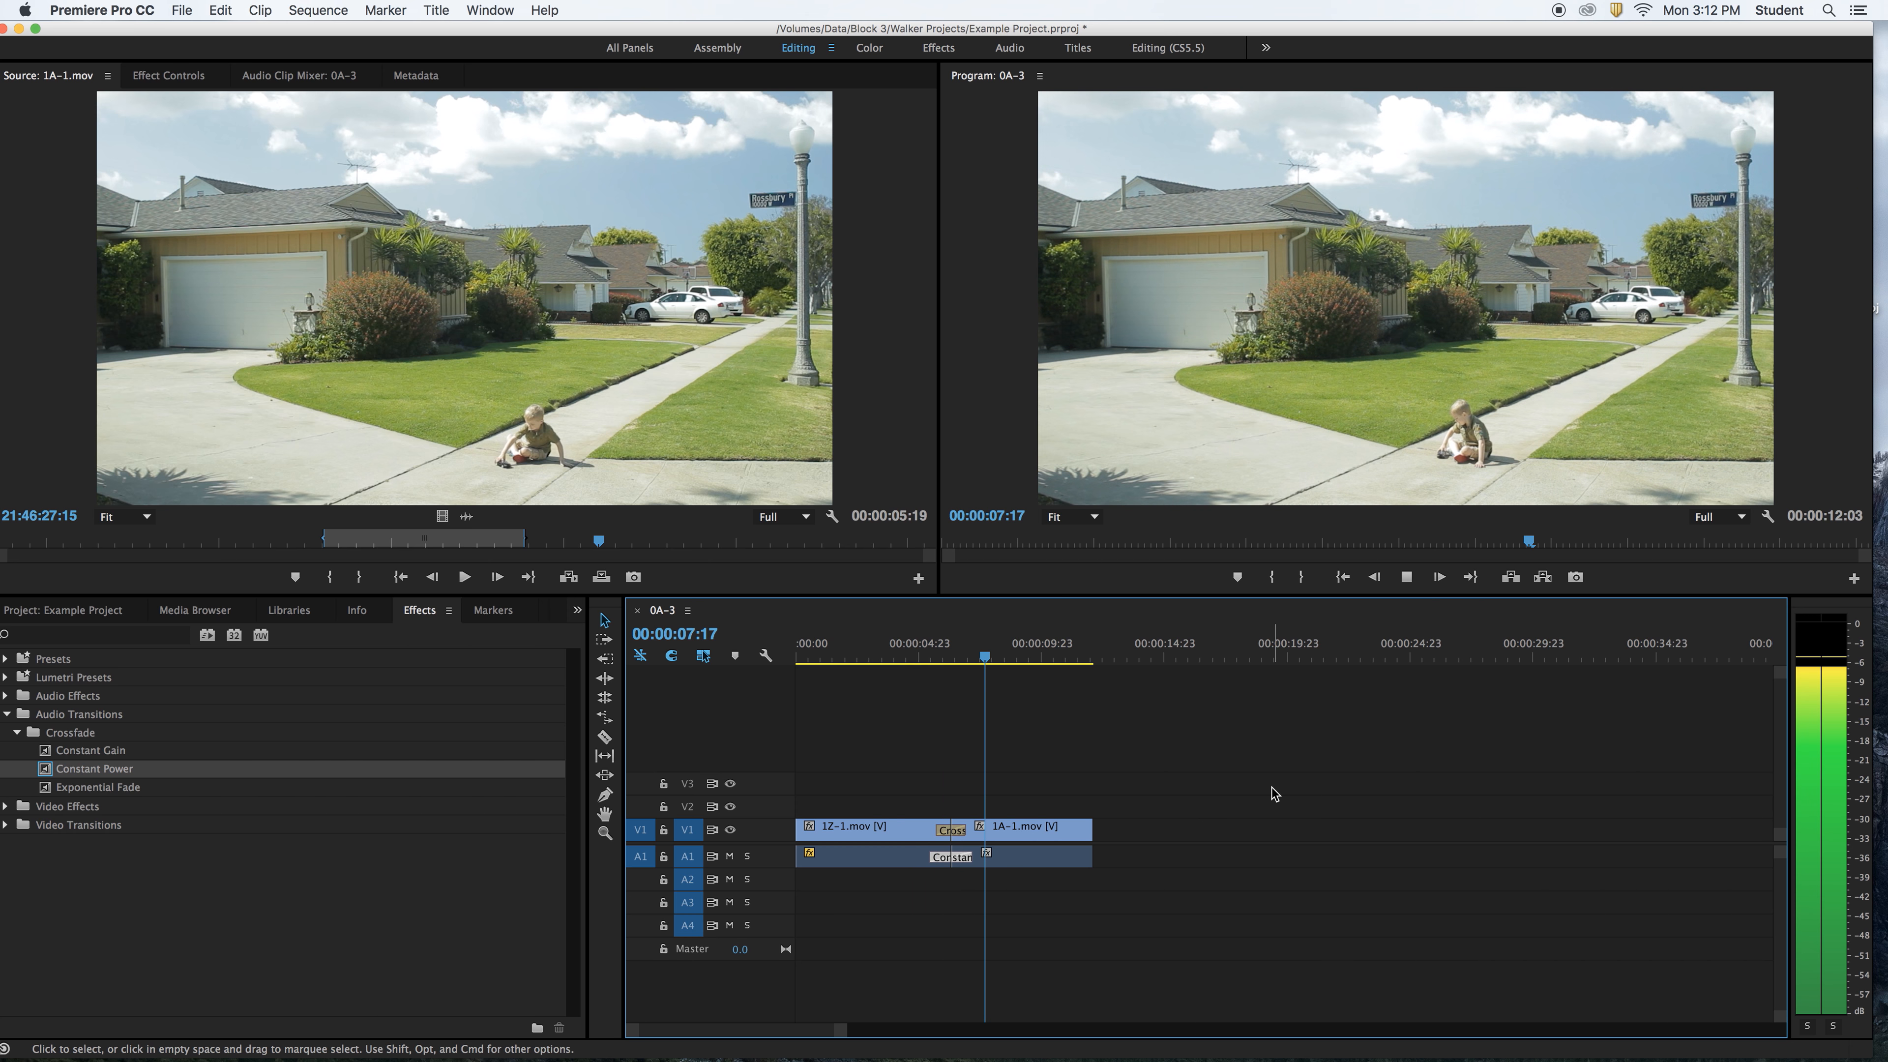
key("space")
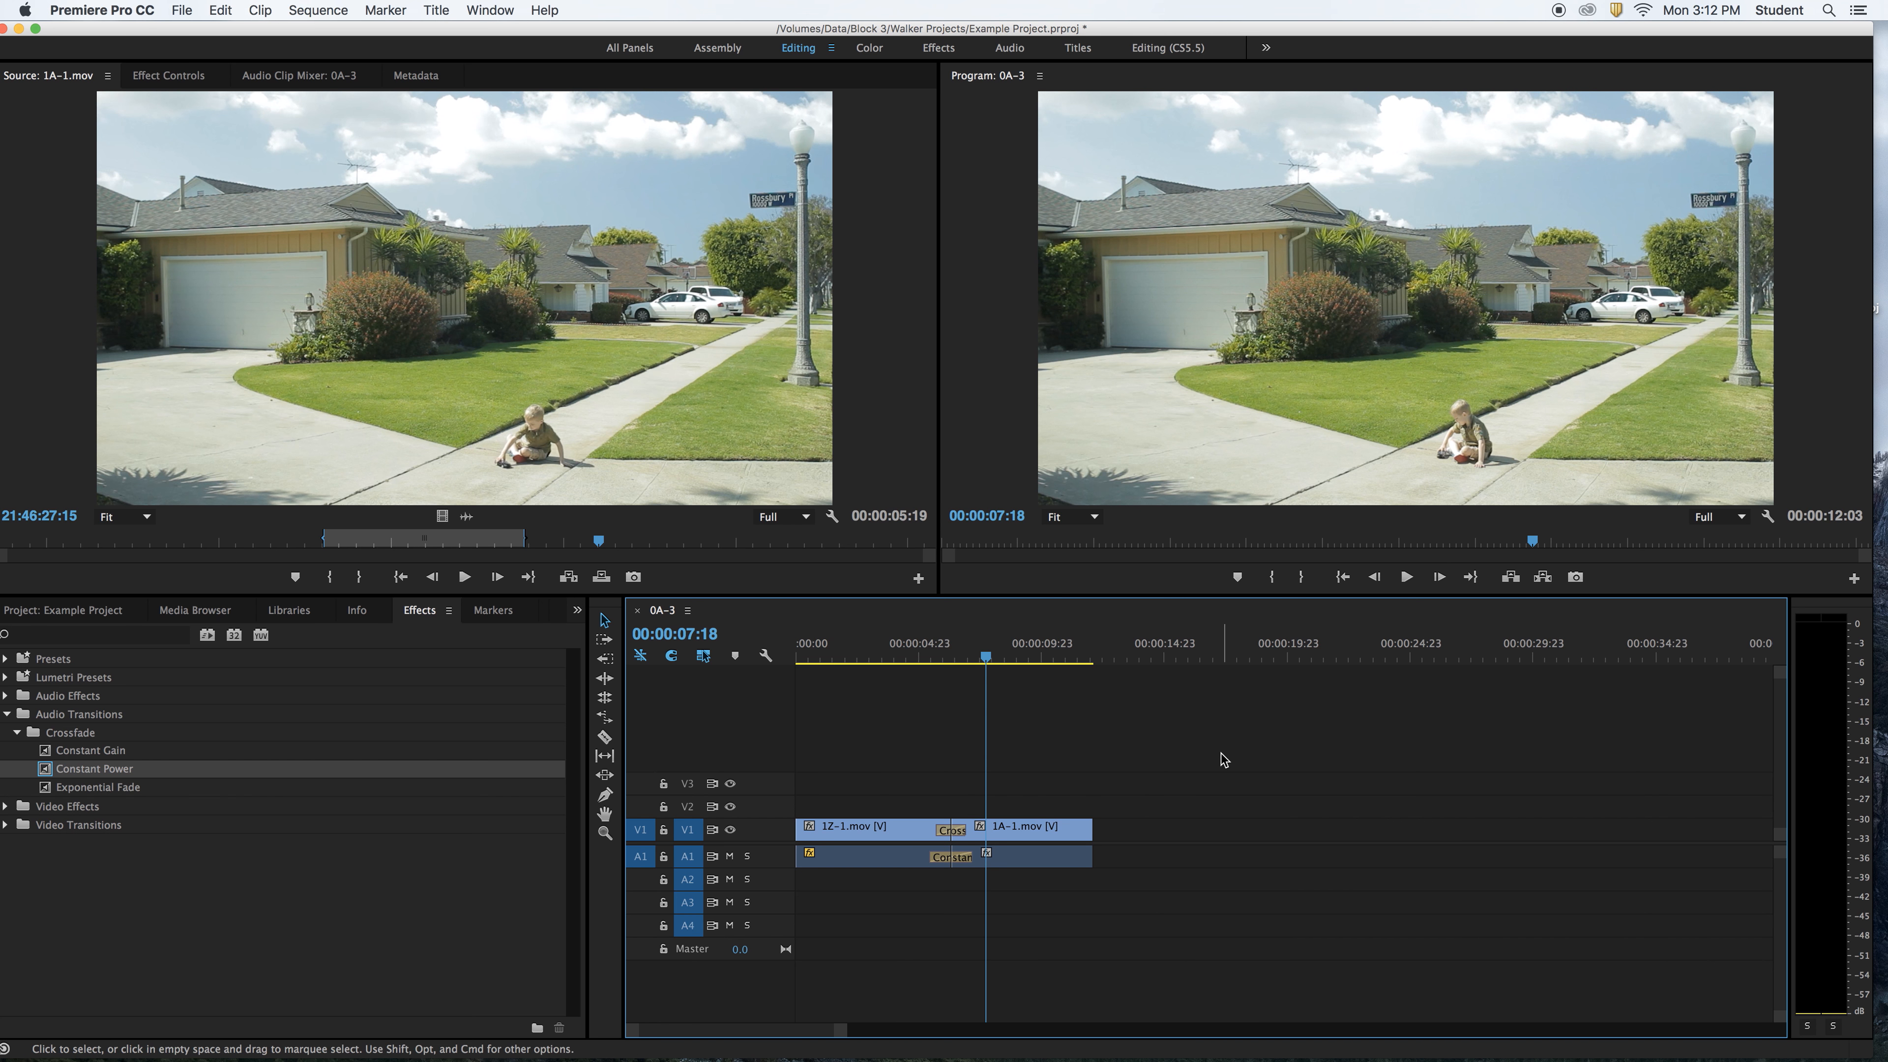
Delete the Constant Power crossfade from the cut on A1 and return the playhead to 00:00:04:12.
left_click(962, 860)
key("Delete")
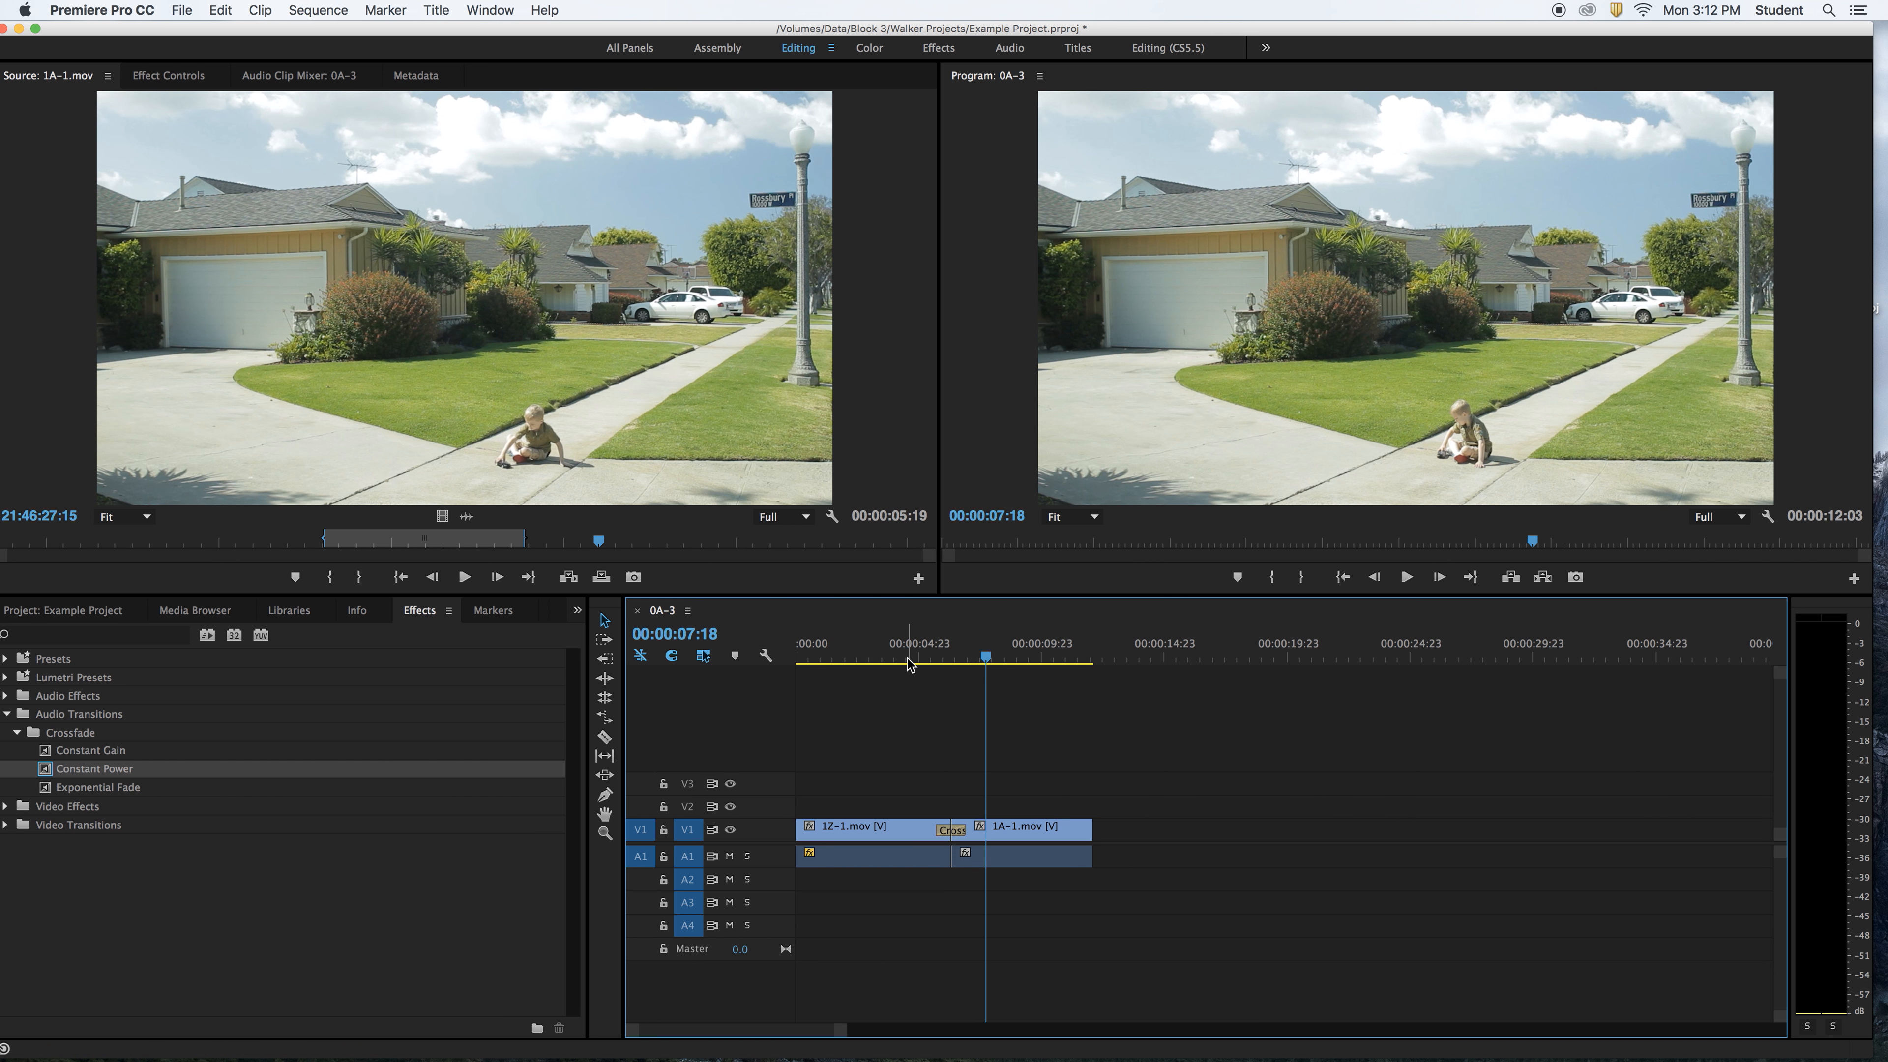
left_click(908, 659)
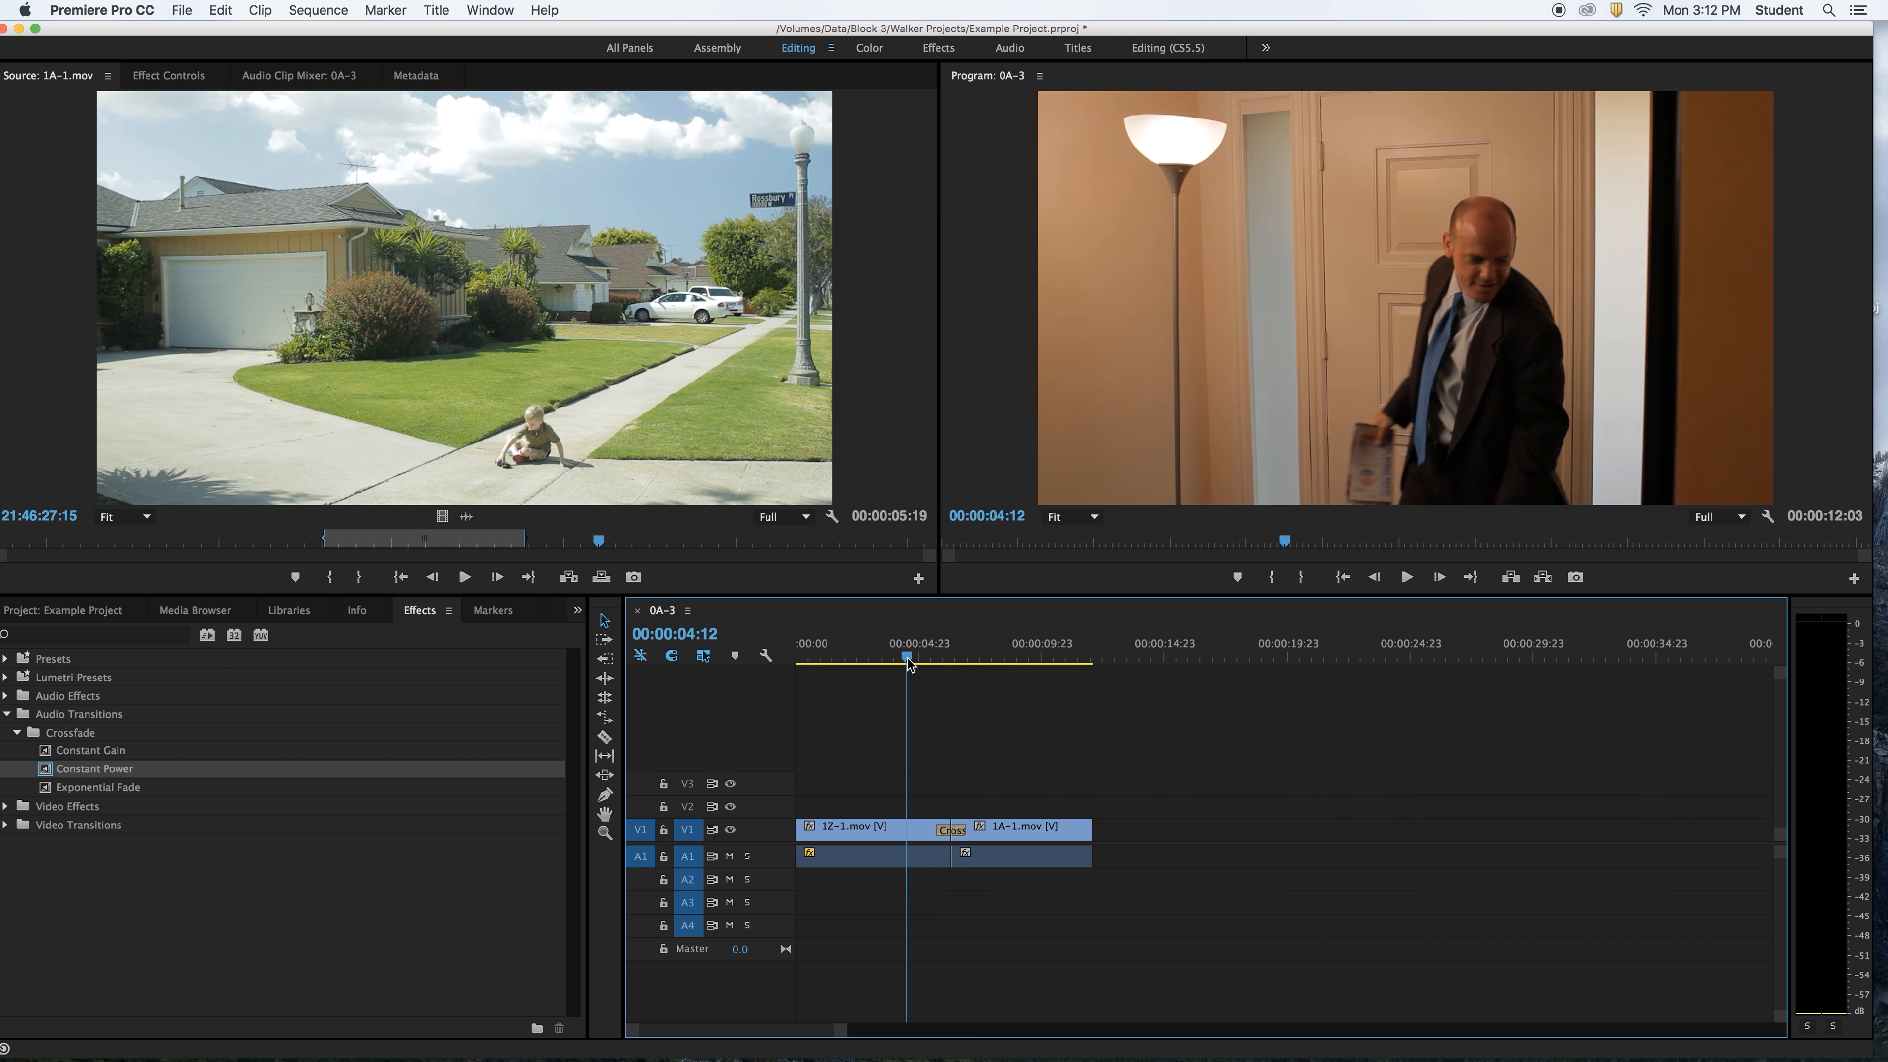
Look through the Video Effects categories, examining the contents of Color Correction and Blur & Sharpen.
left_click(7, 714)
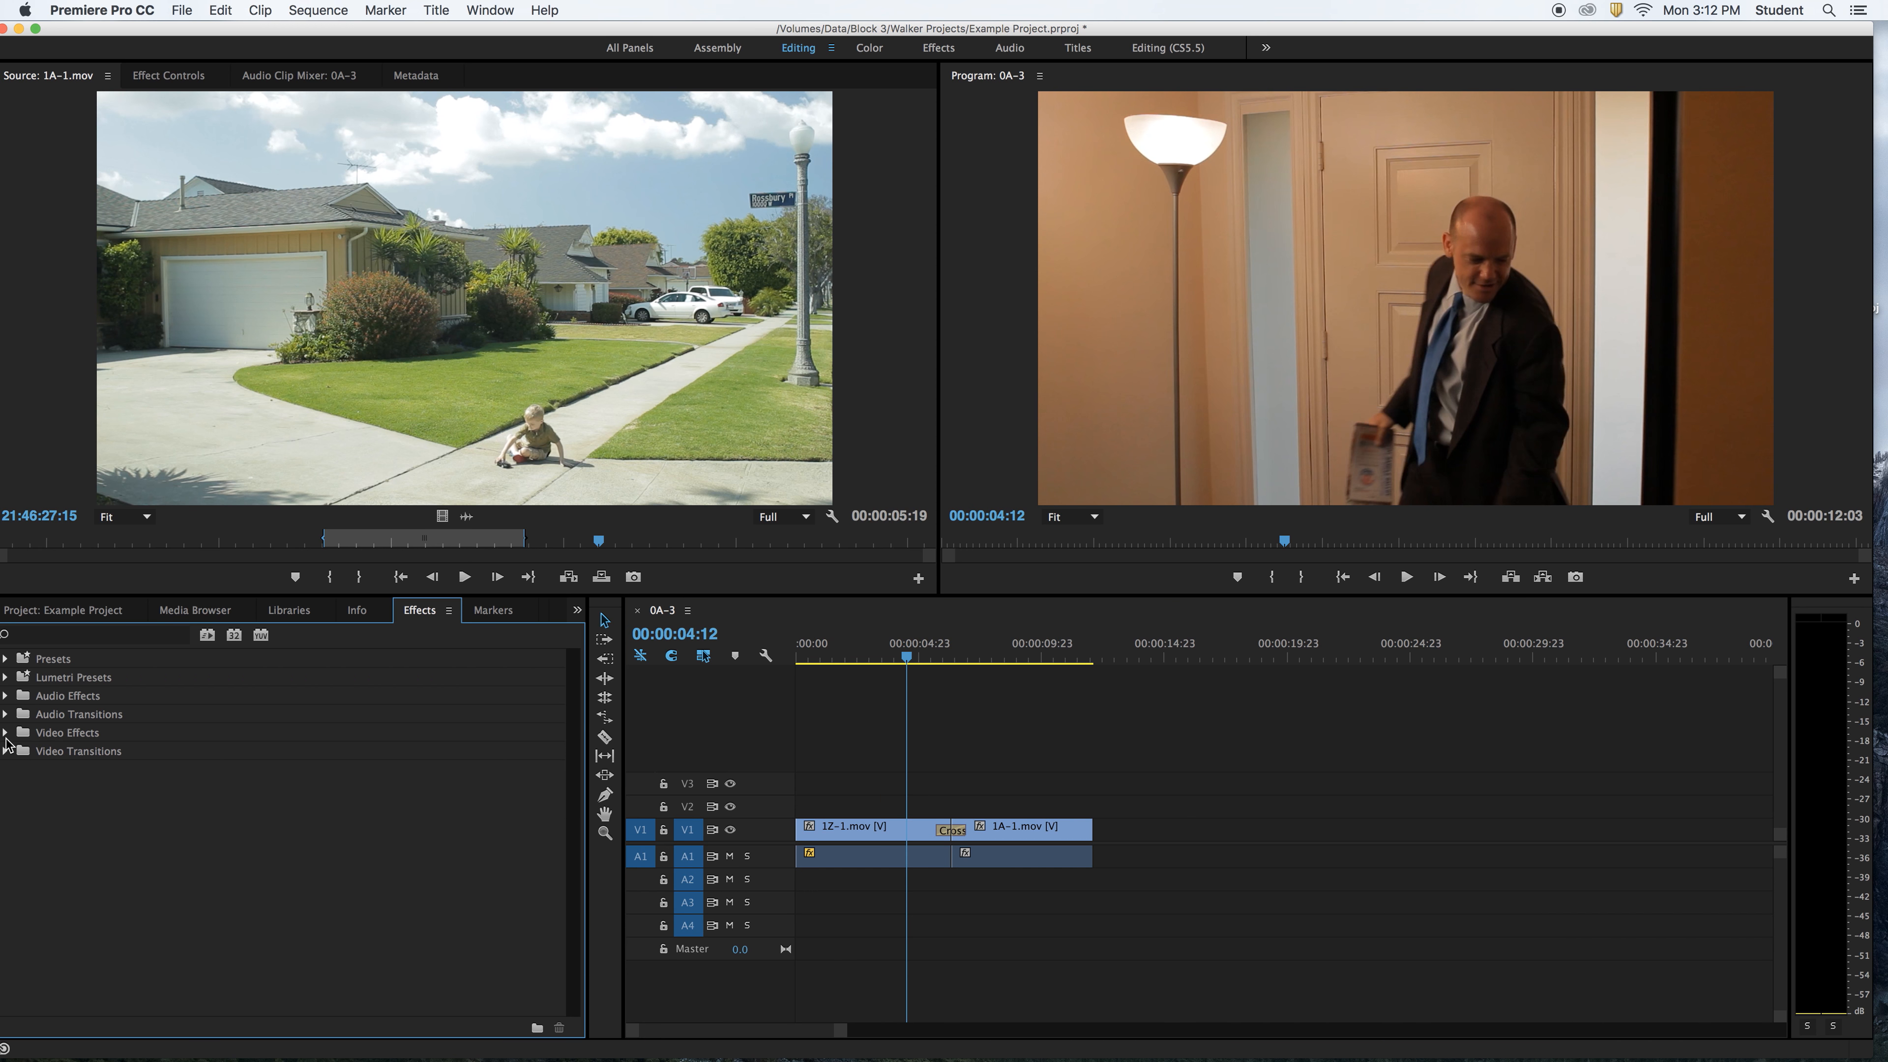
left_click(5, 733)
left_click(89, 805)
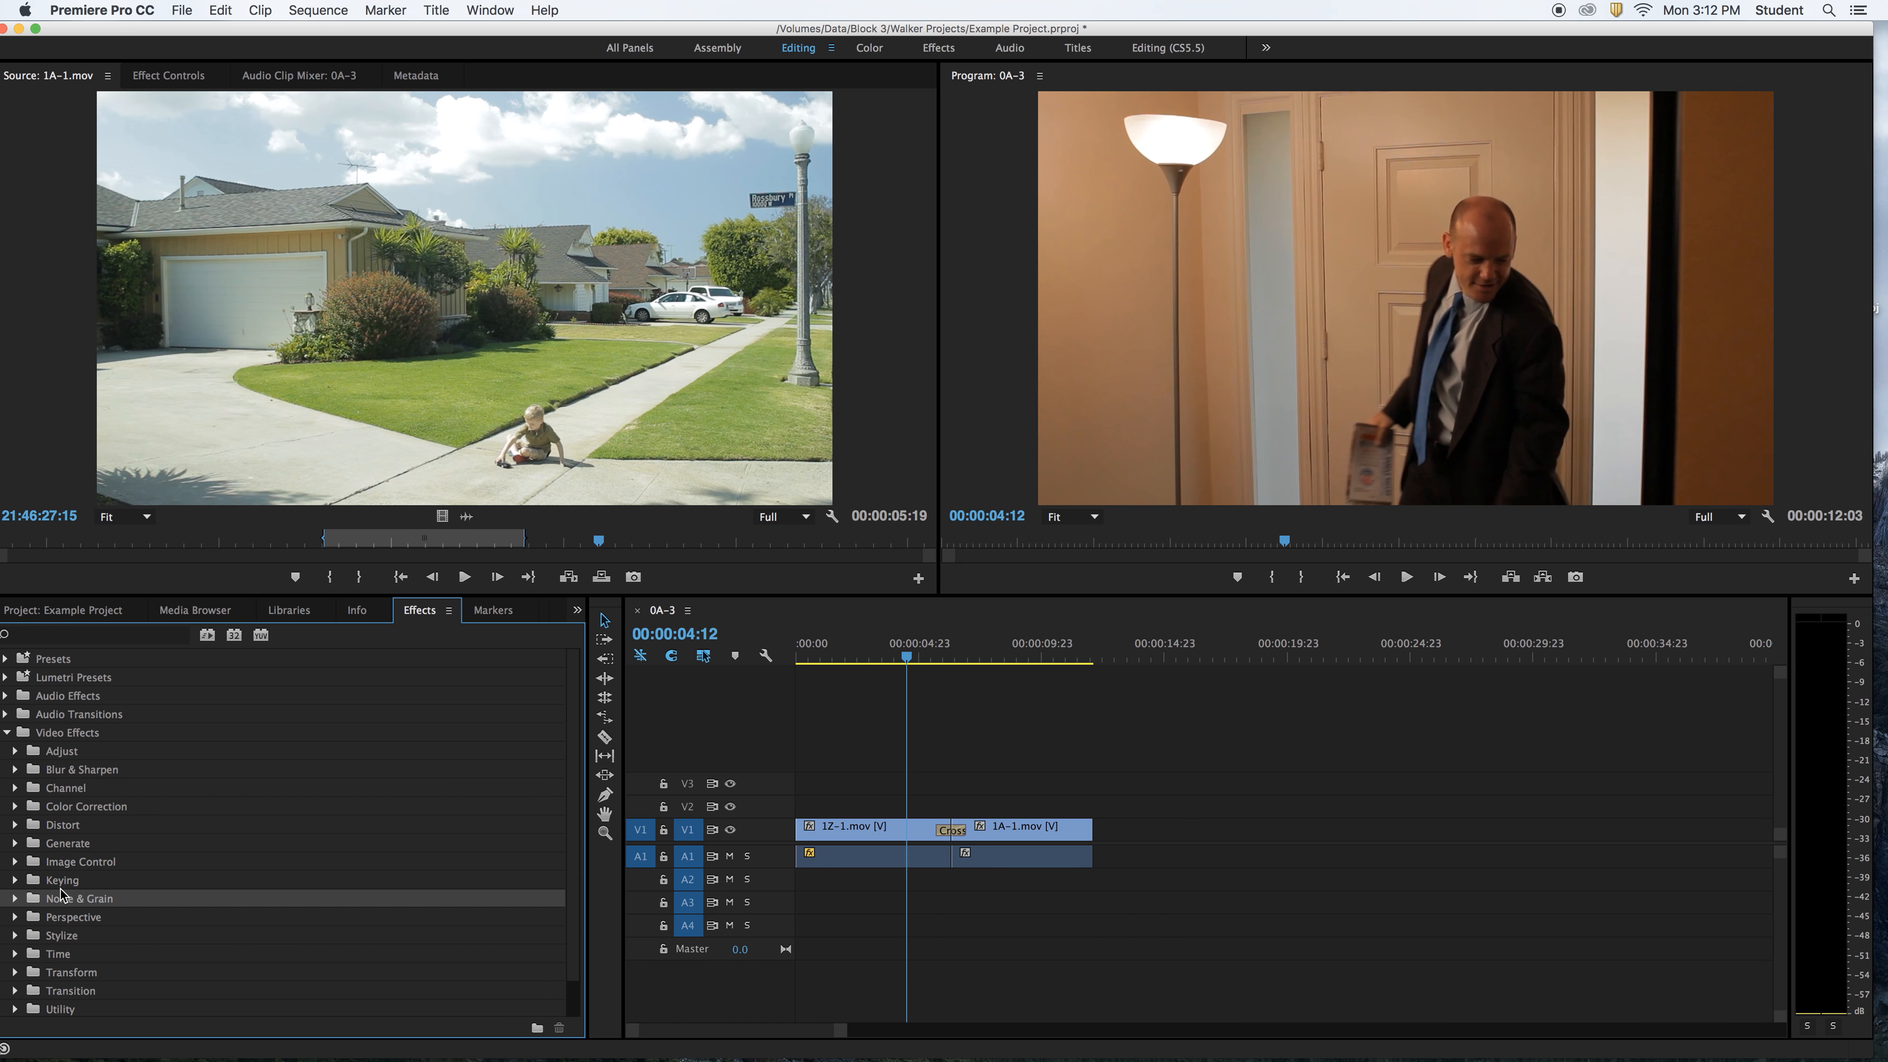
left_click(16, 809)
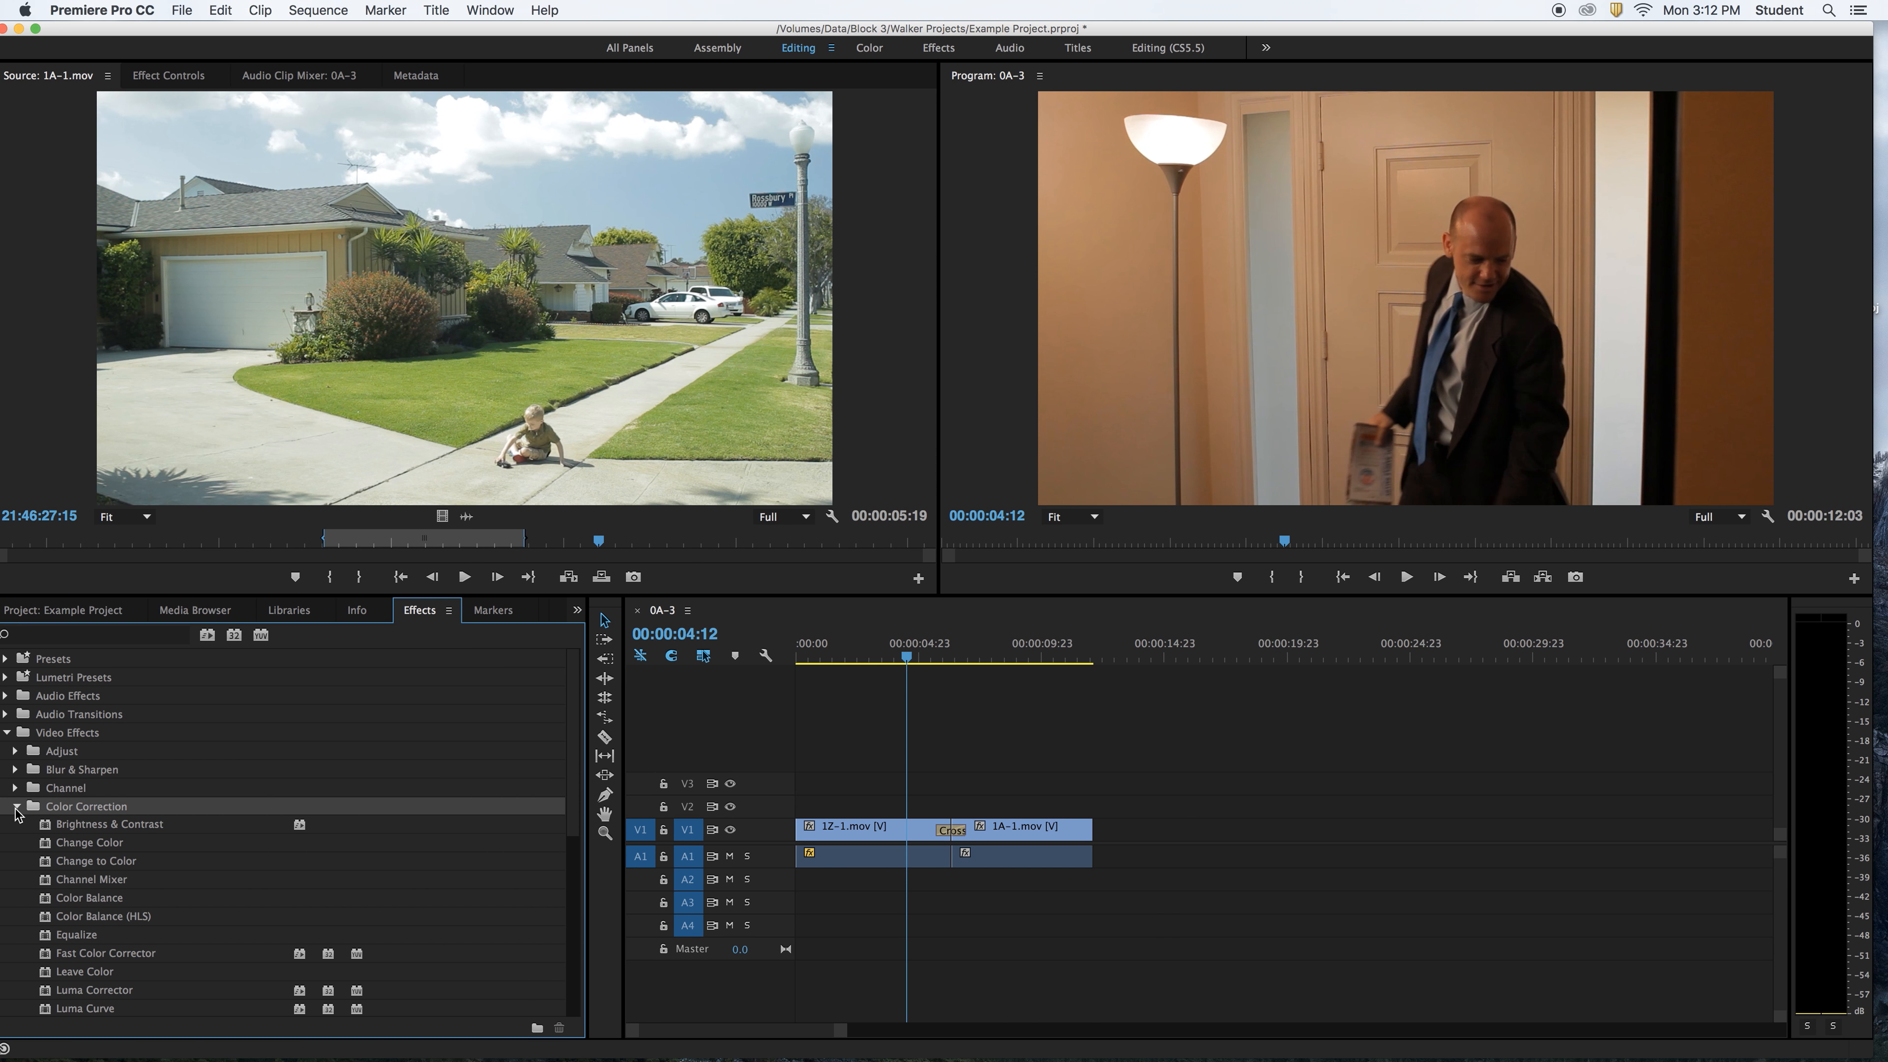
left_click(16, 808)
left_click(16, 771)
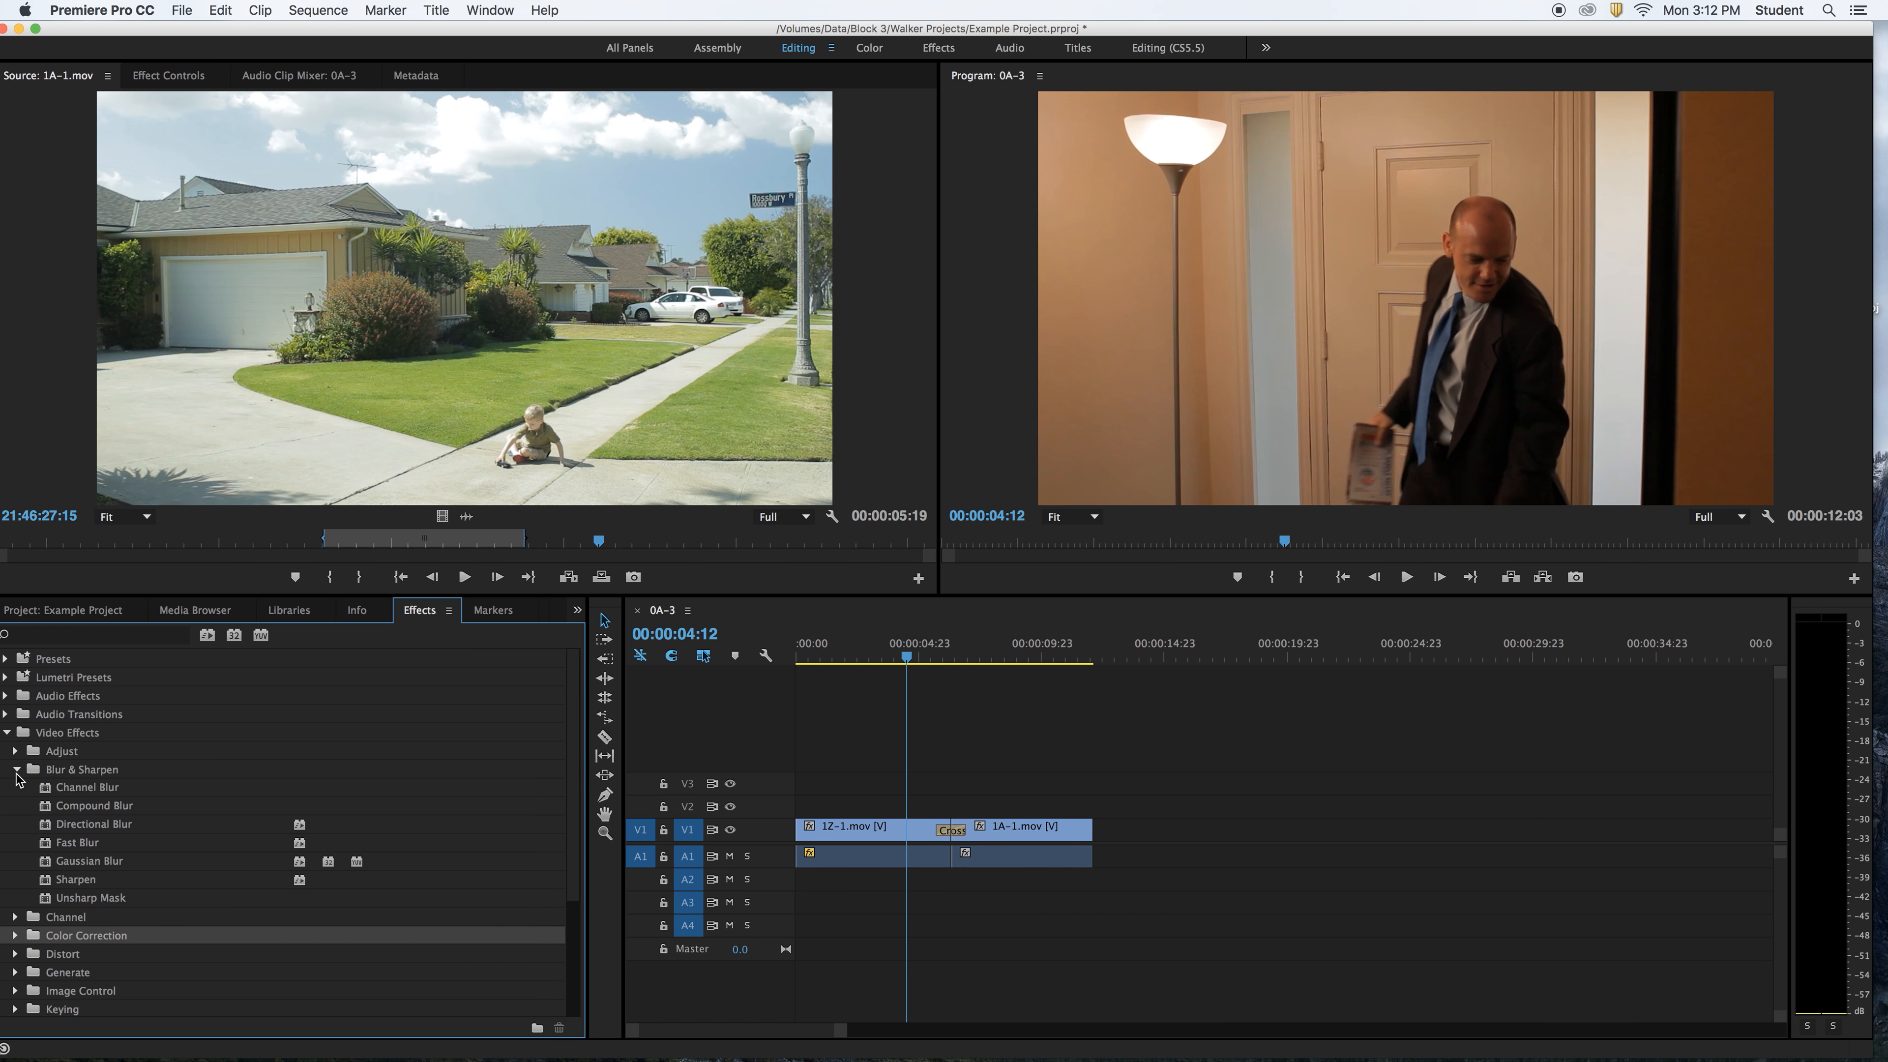
left_click(16, 771)
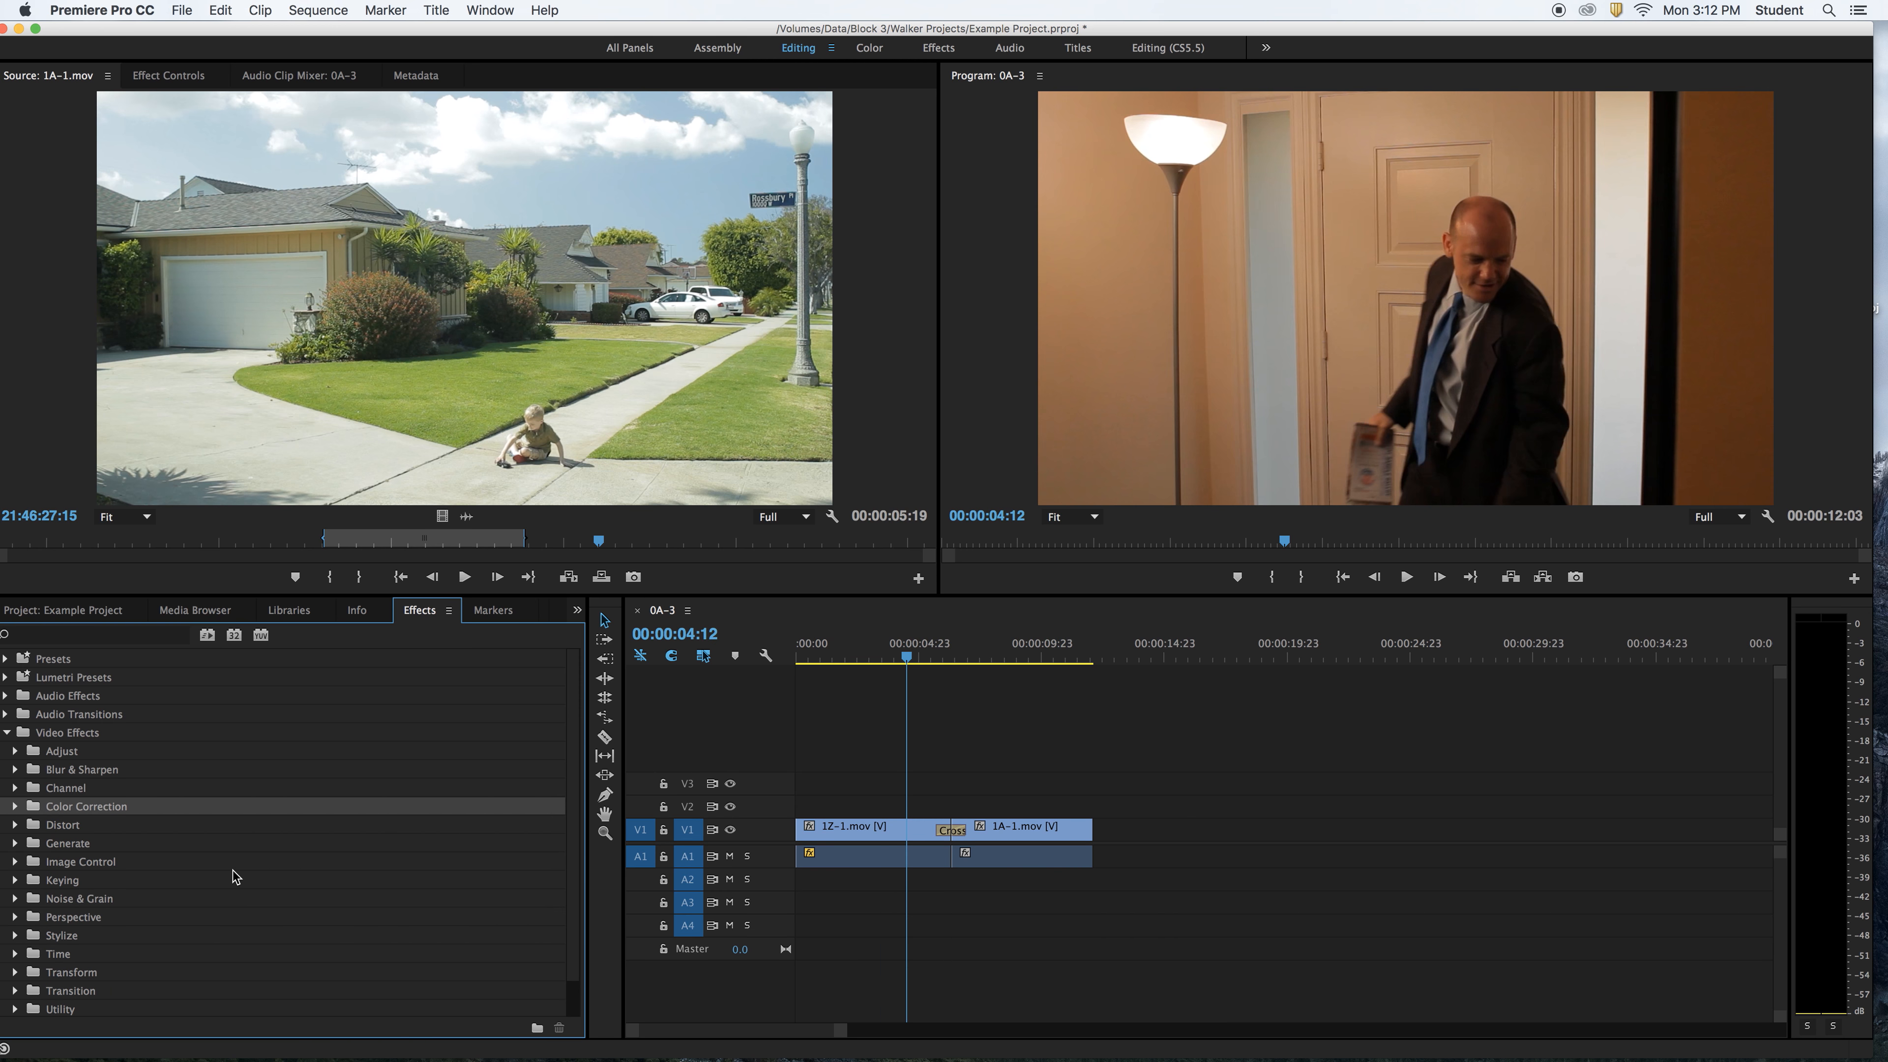
Try the Black & White effect from Image Control on clip 1Z-1.mov on V1 and undo it.
left_click(15, 863)
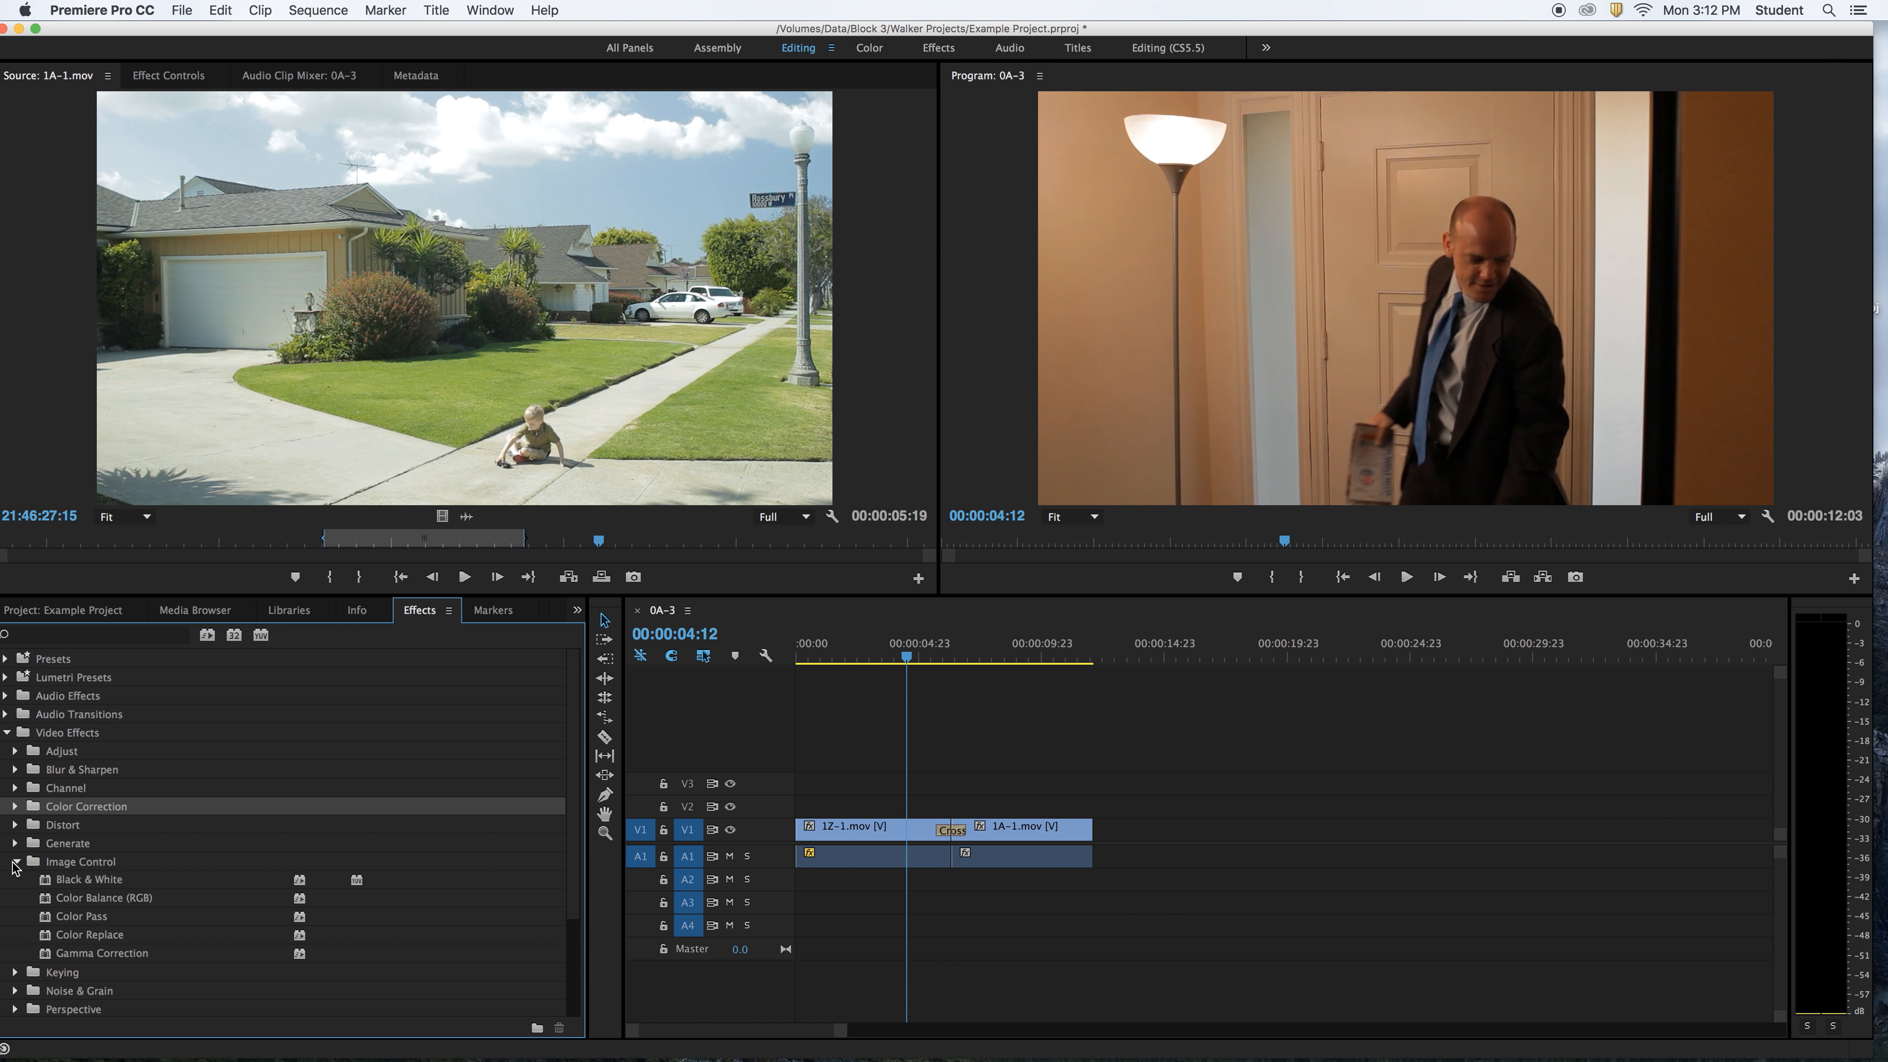
left_click_drag(47, 881, 873, 843)
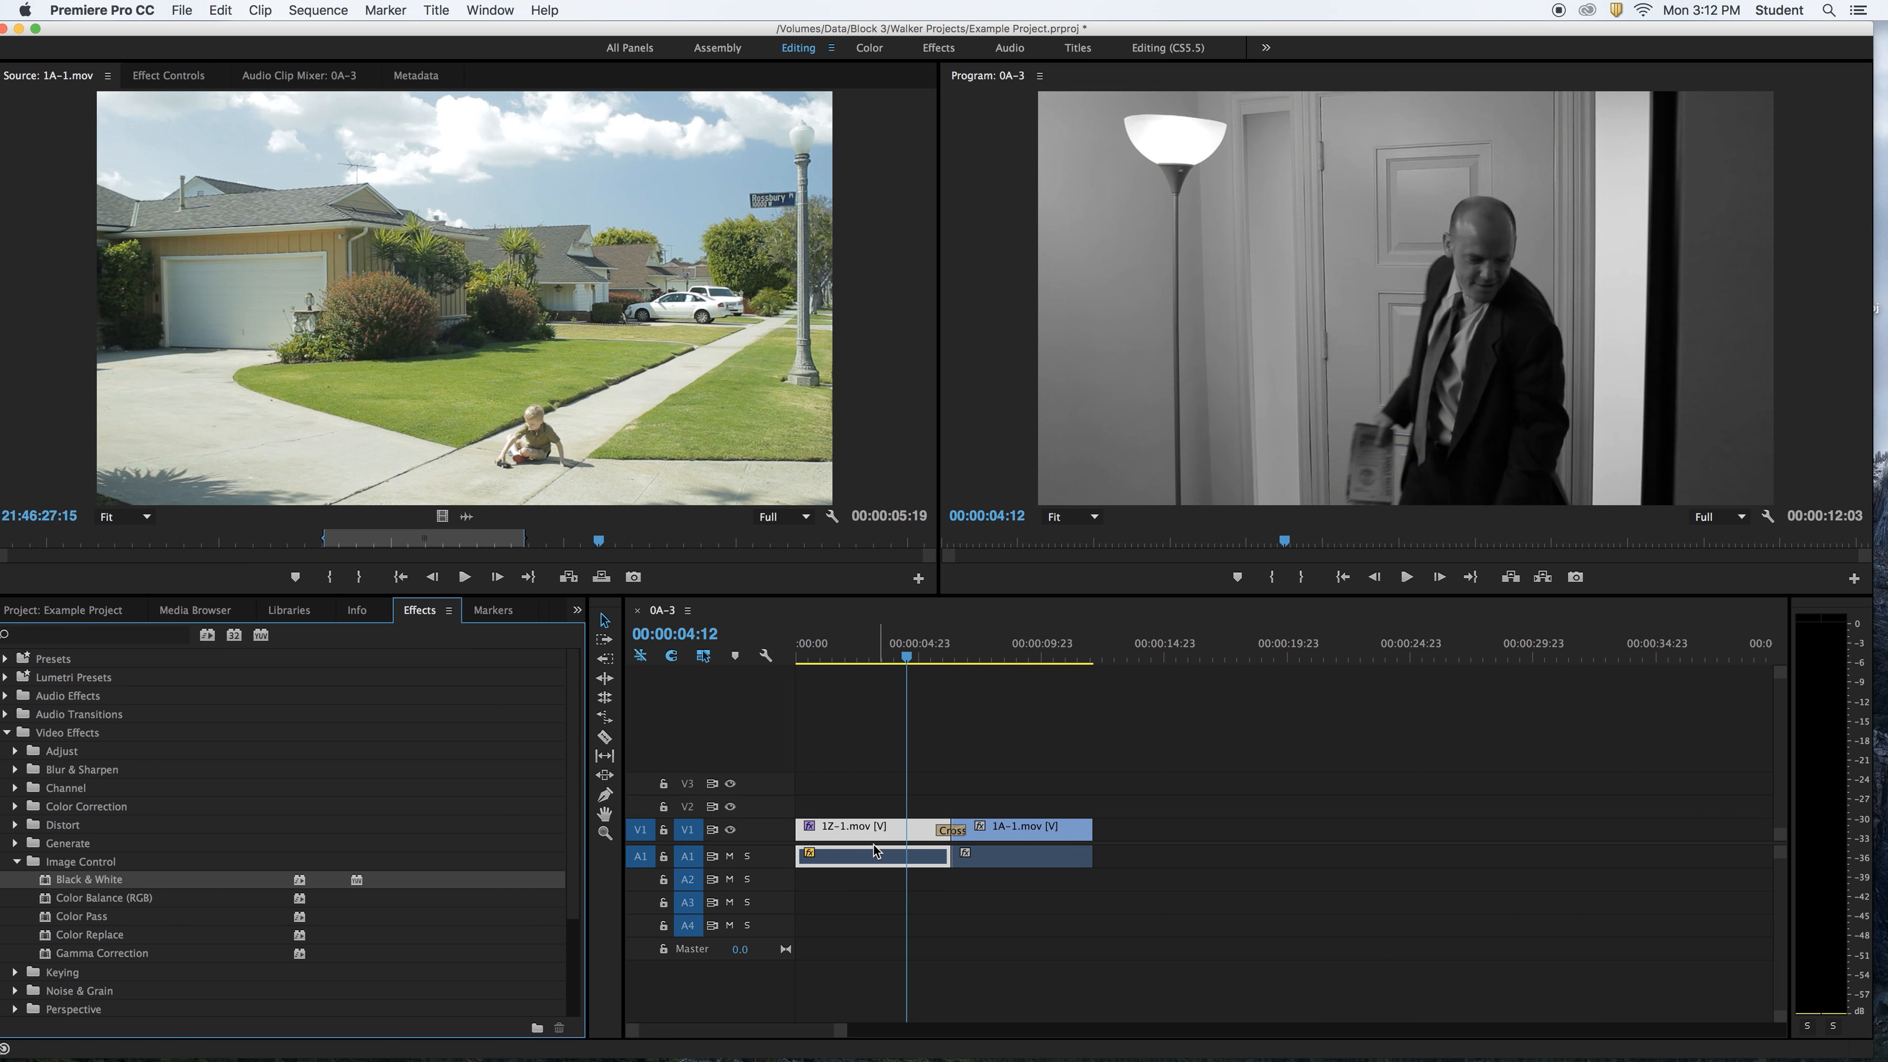
key("super+z")
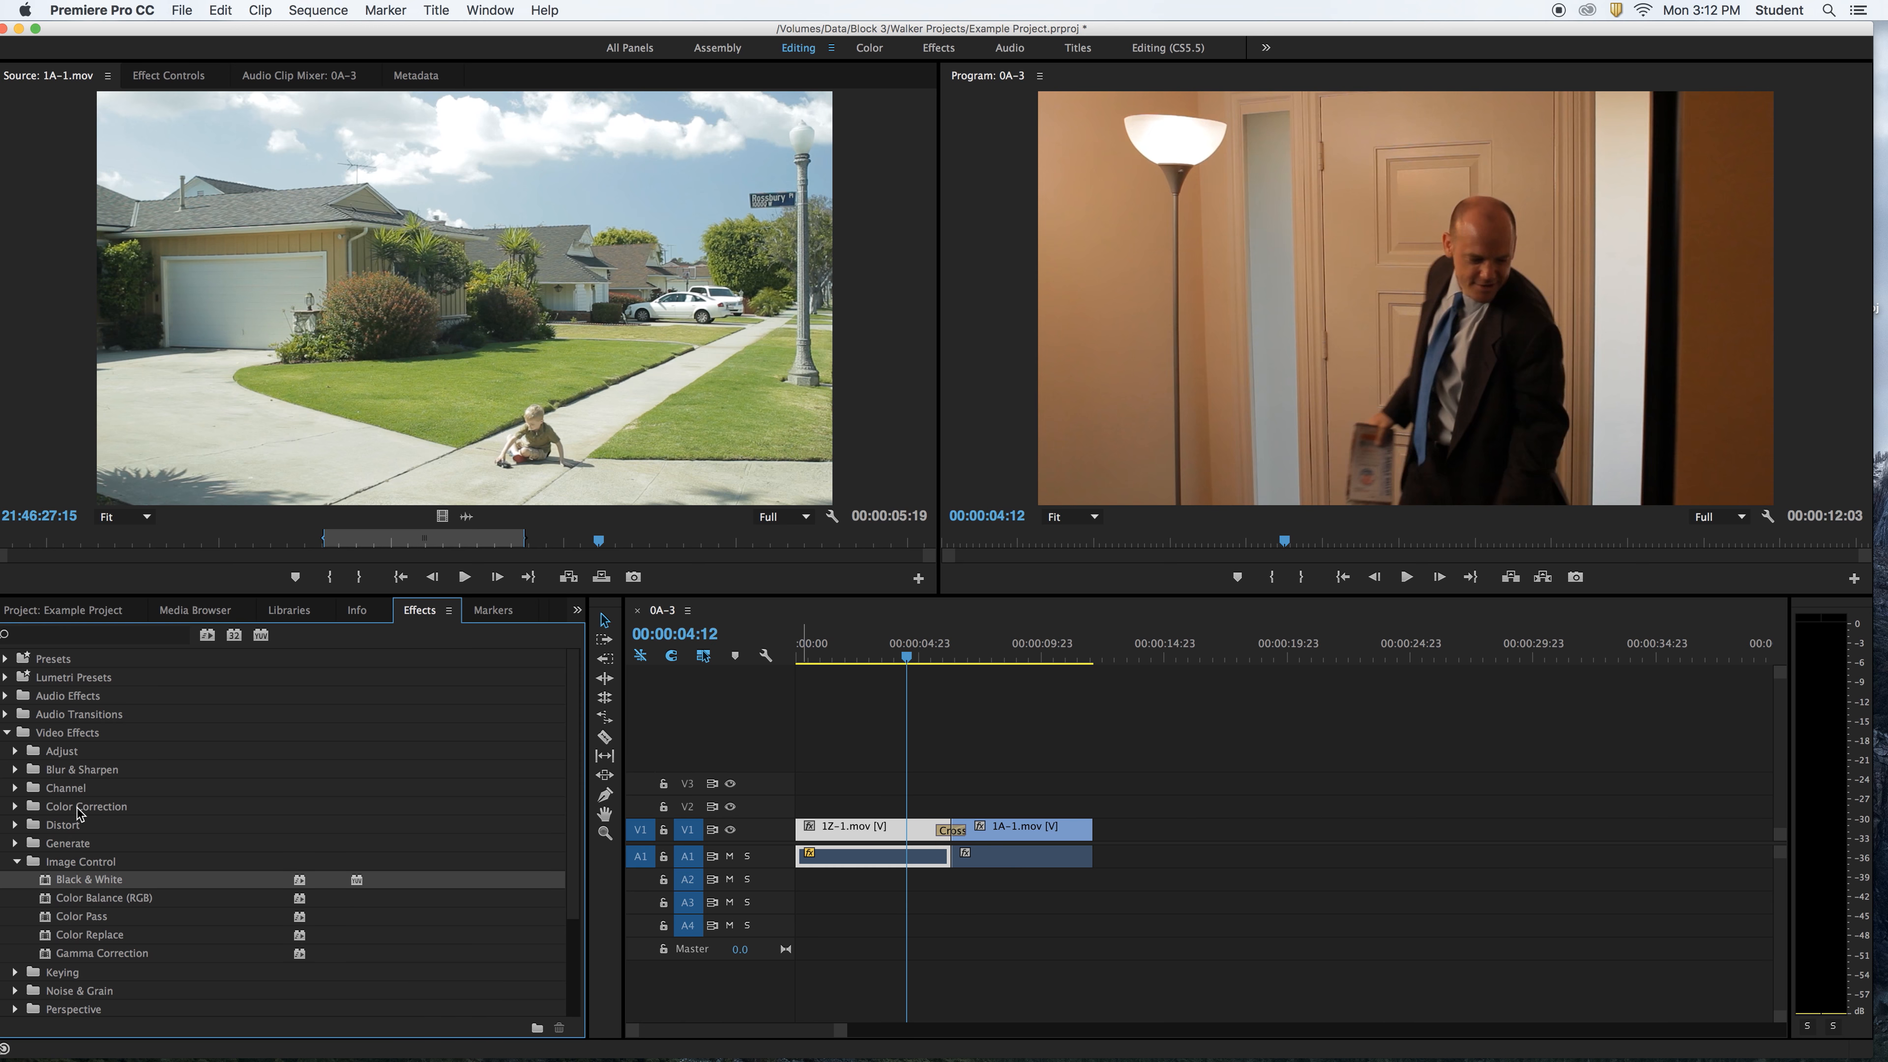
left_click(16, 863)
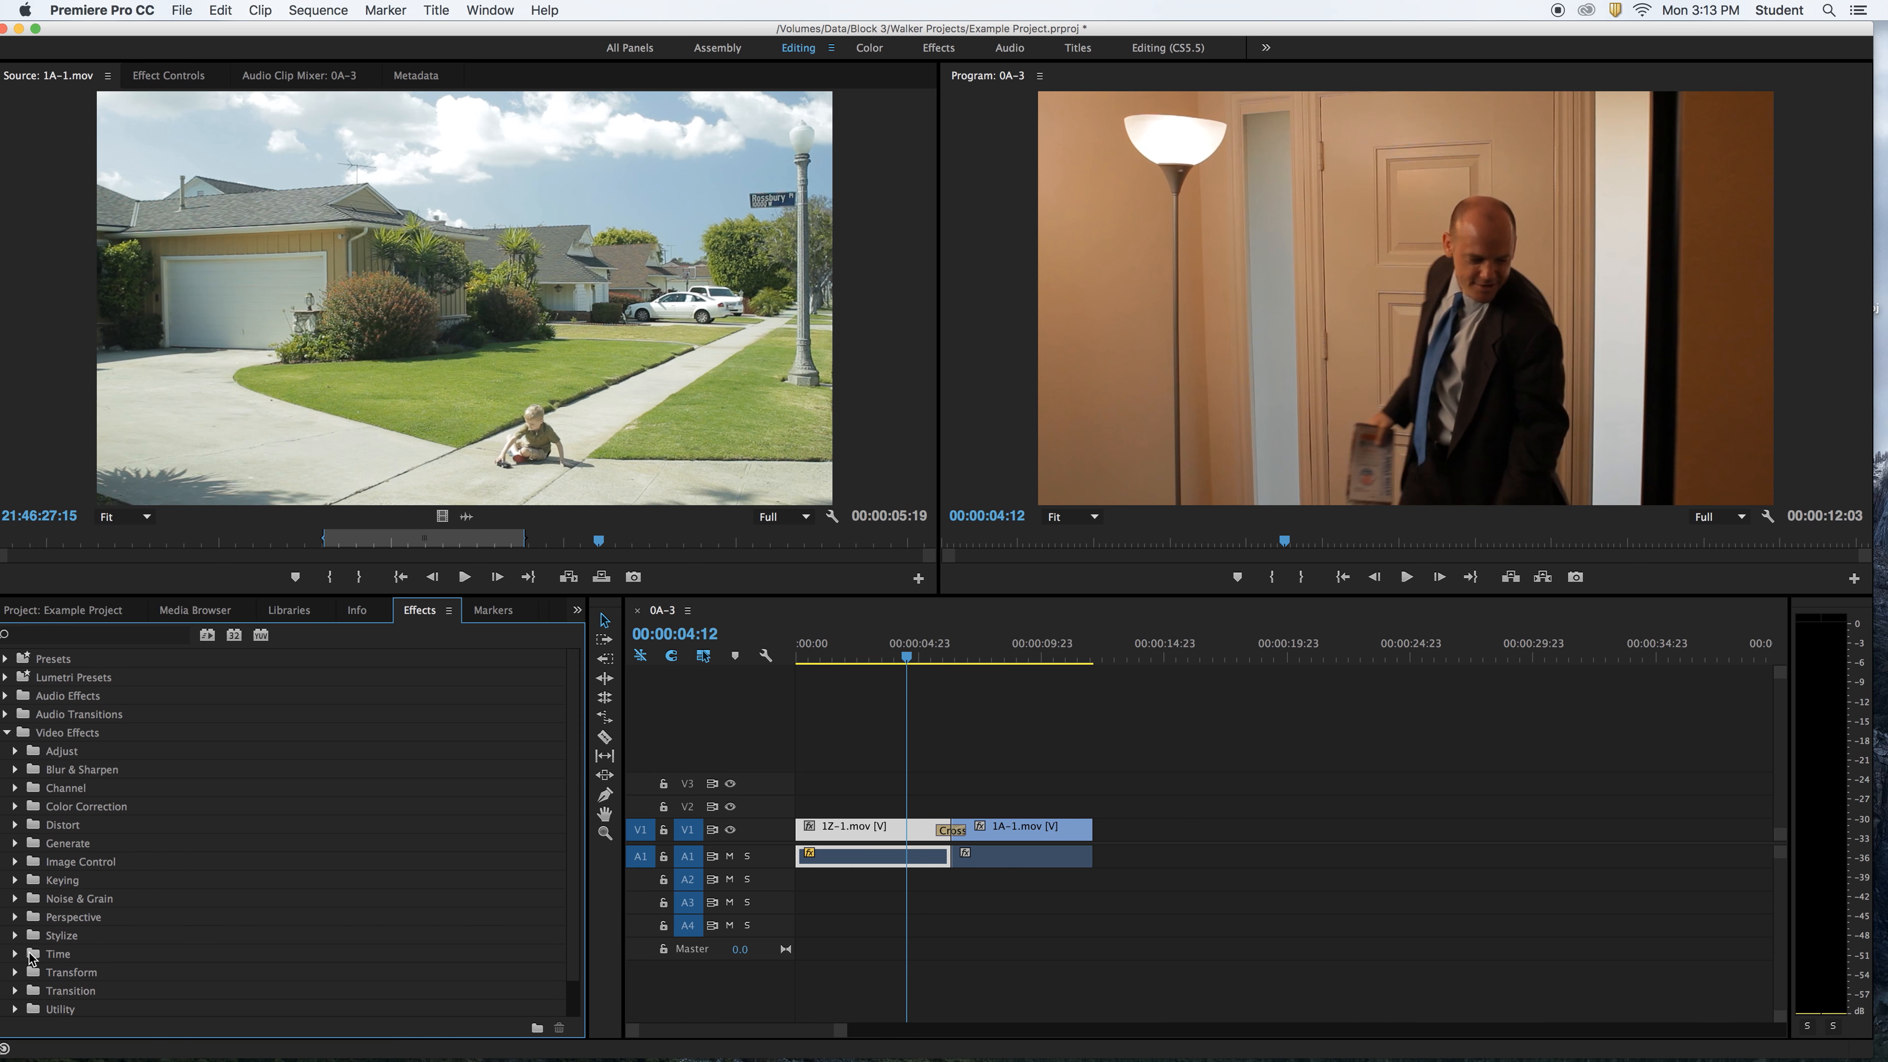
Apply the Emboss effect from the Stylize group to clip 1Z-1.mov on V1.
scroll(163, 939, "down", 1)
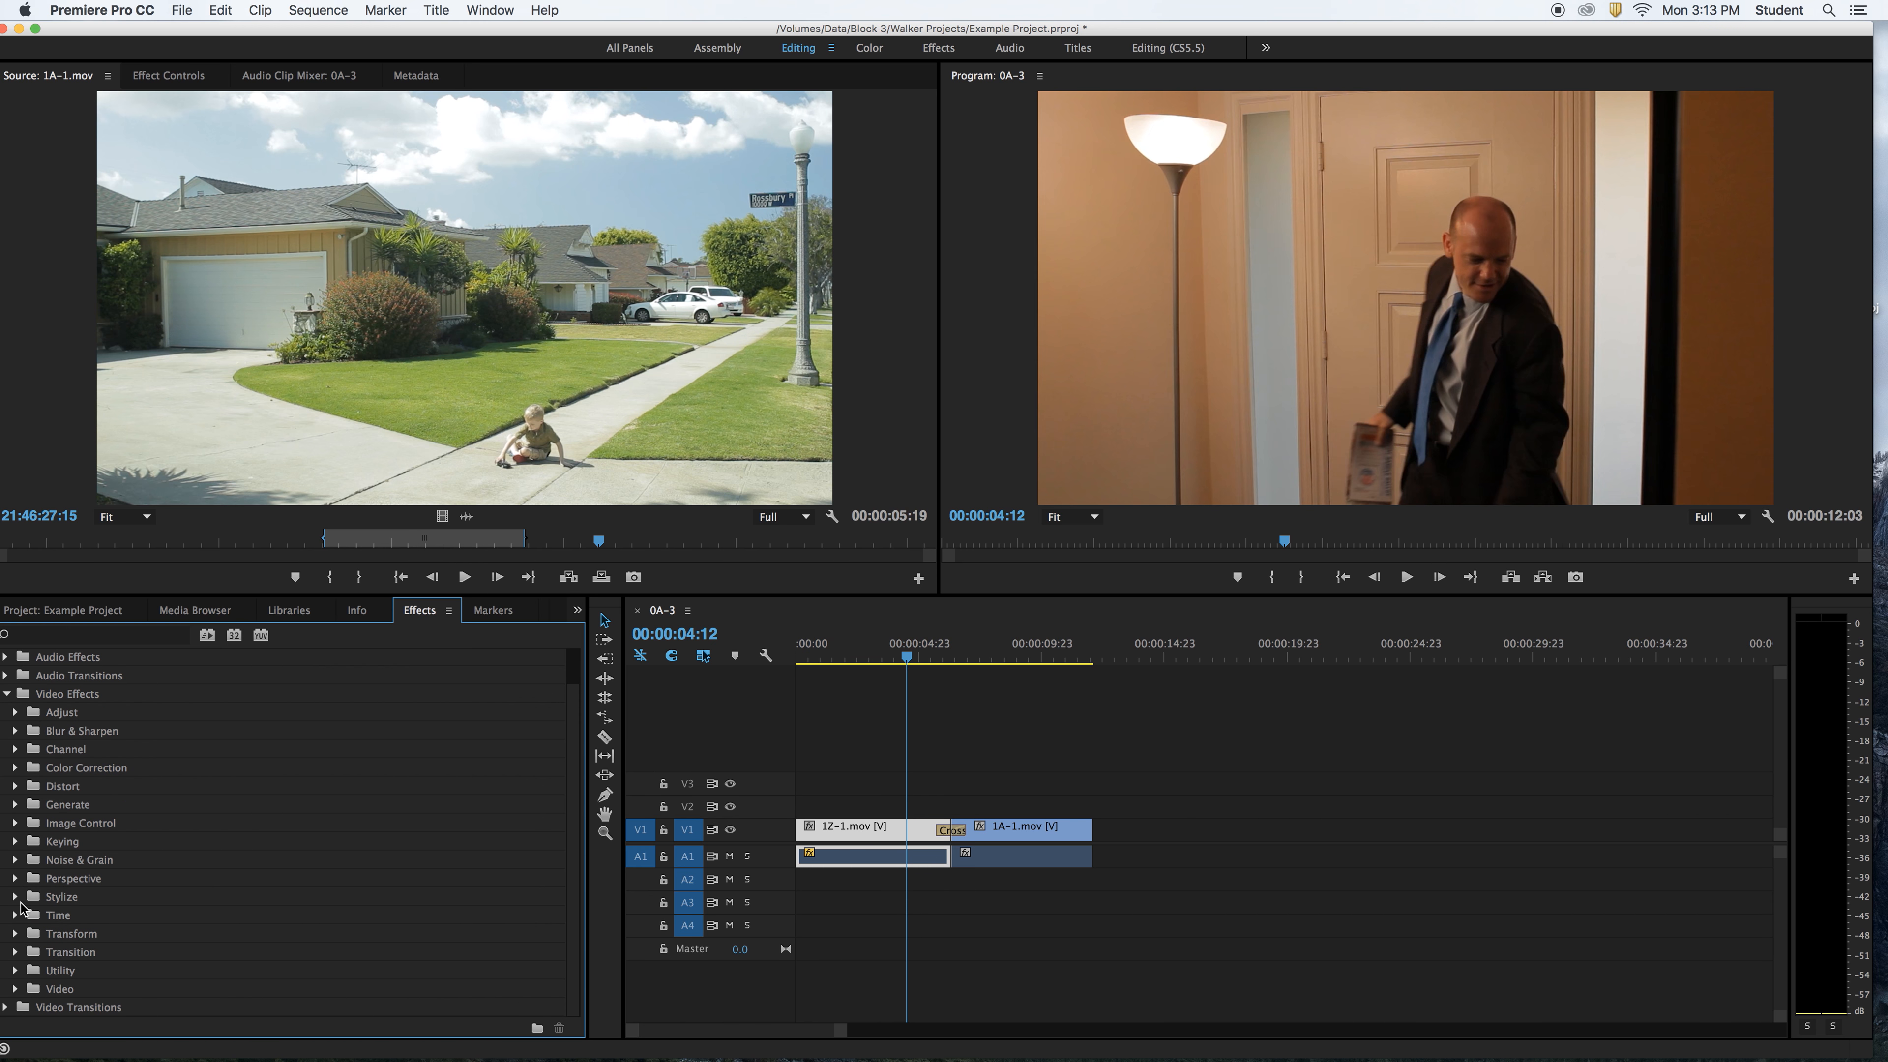
left_click(16, 878)
left_click(15, 878)
left_click(15, 935)
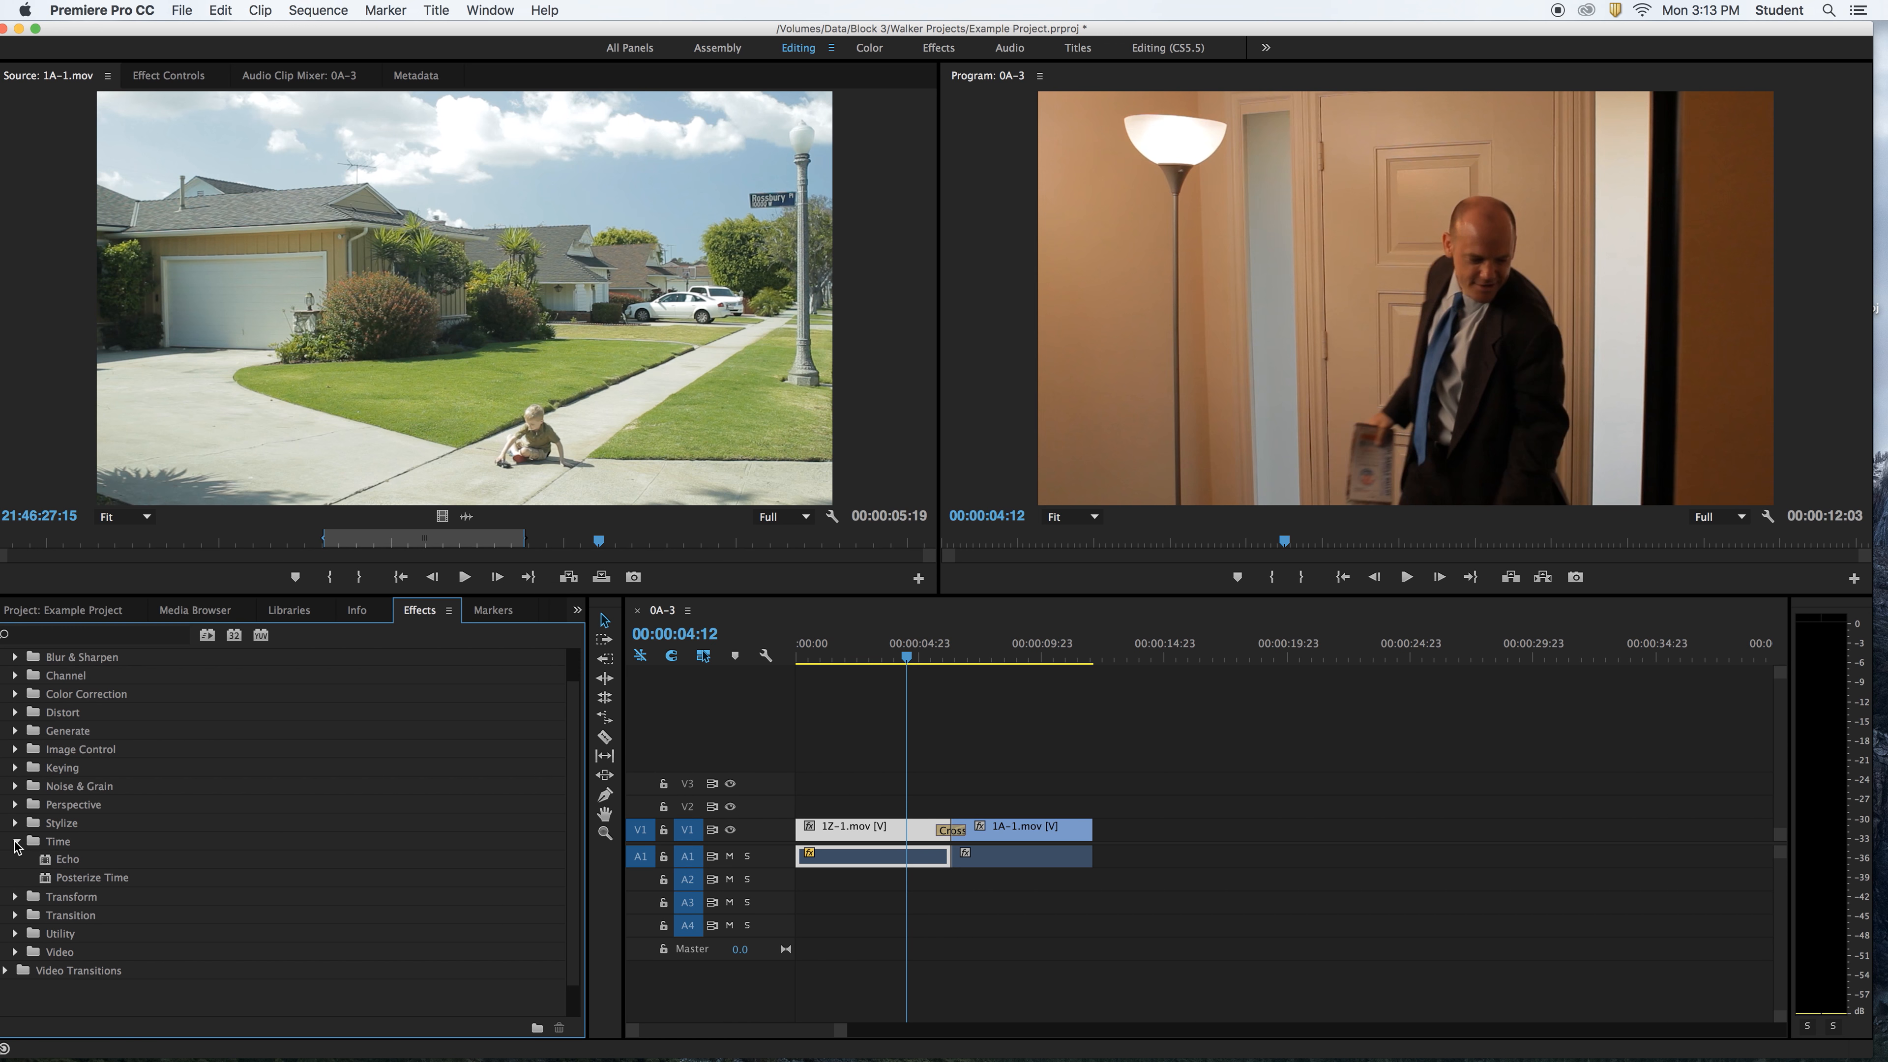
left_click(16, 842)
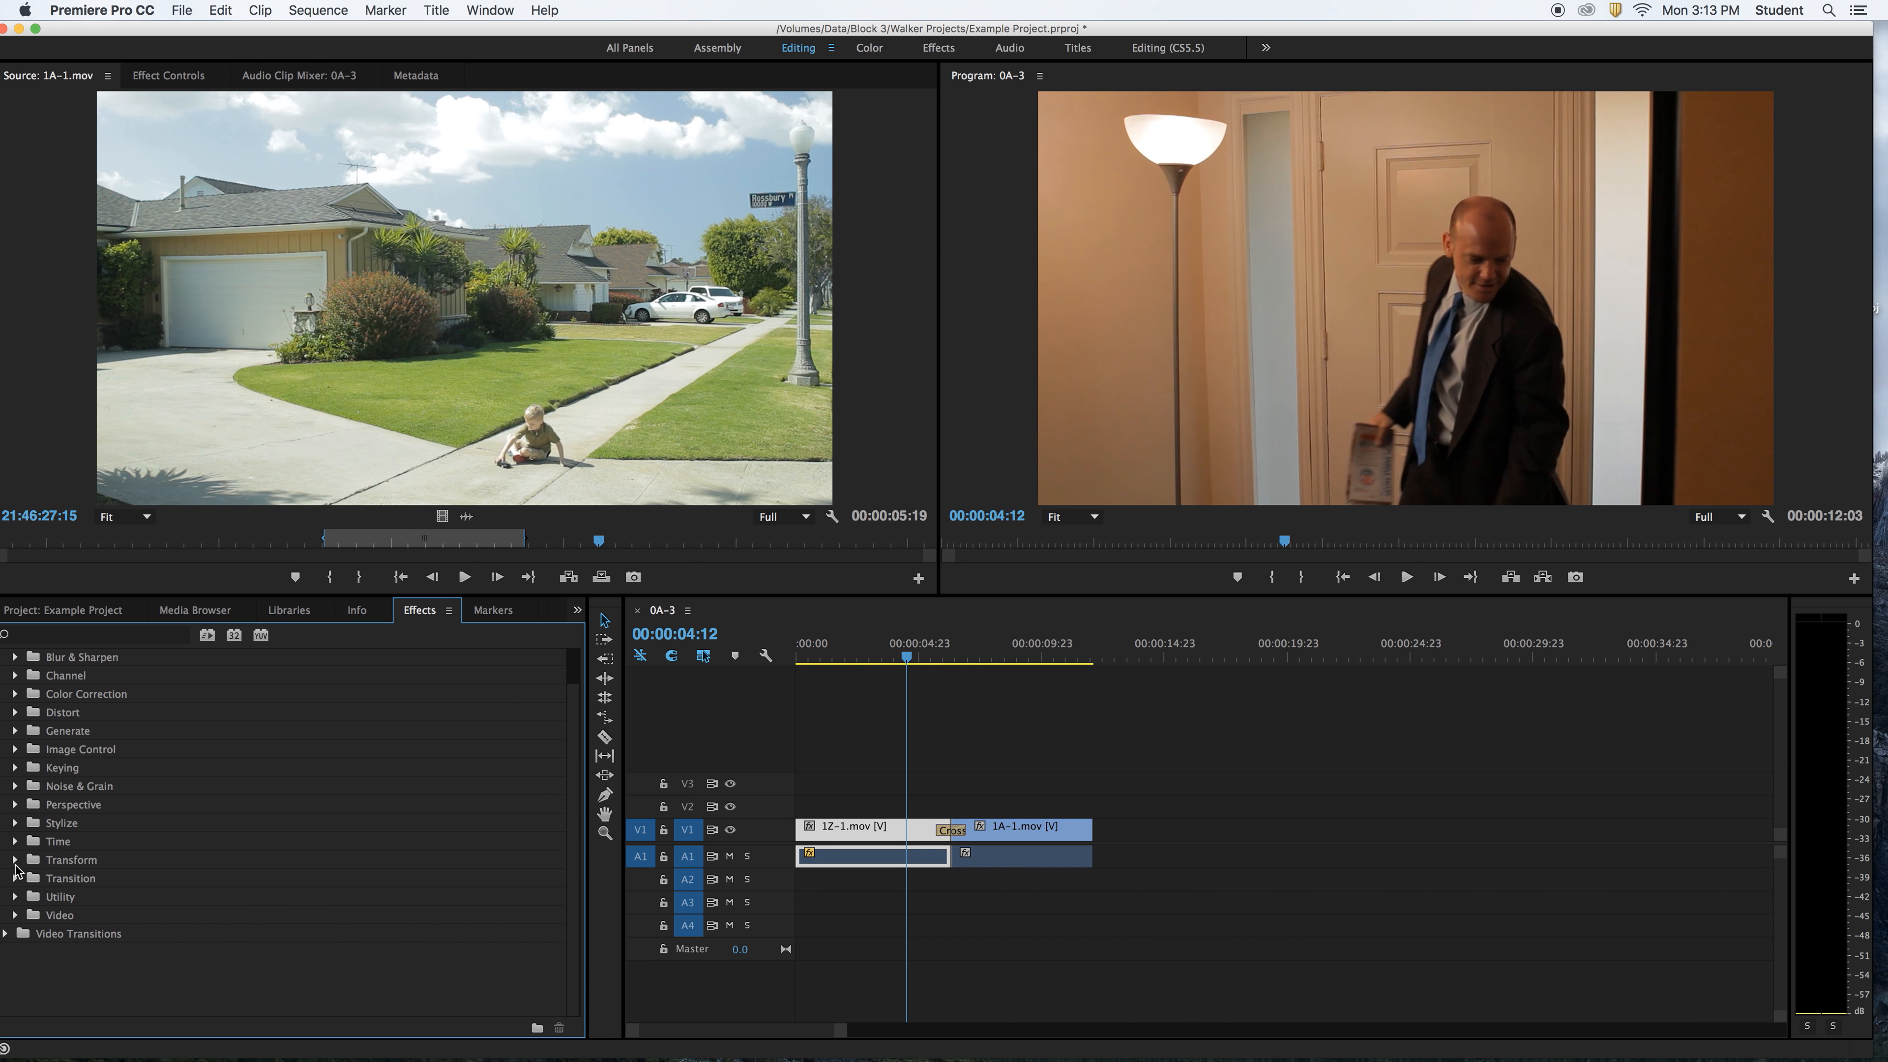
left_click(16, 823)
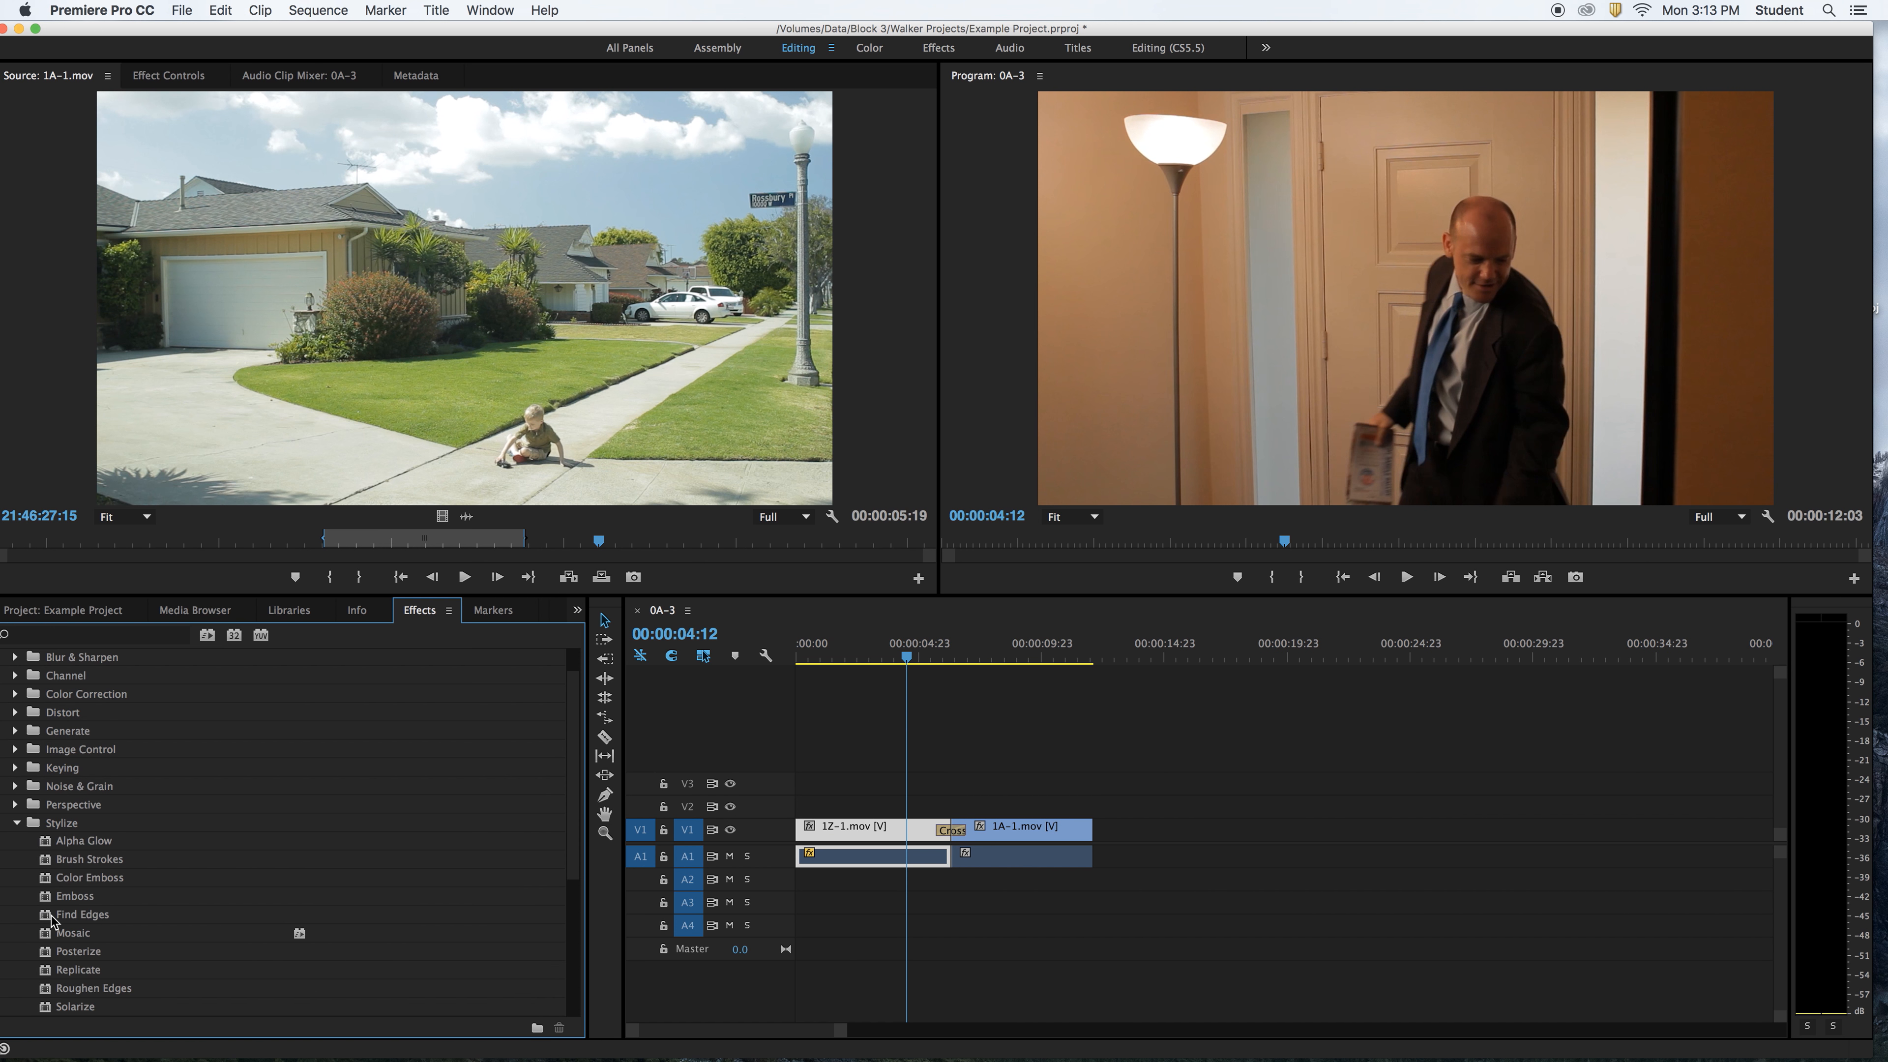
left_click_drag(71, 896, 525, 853)
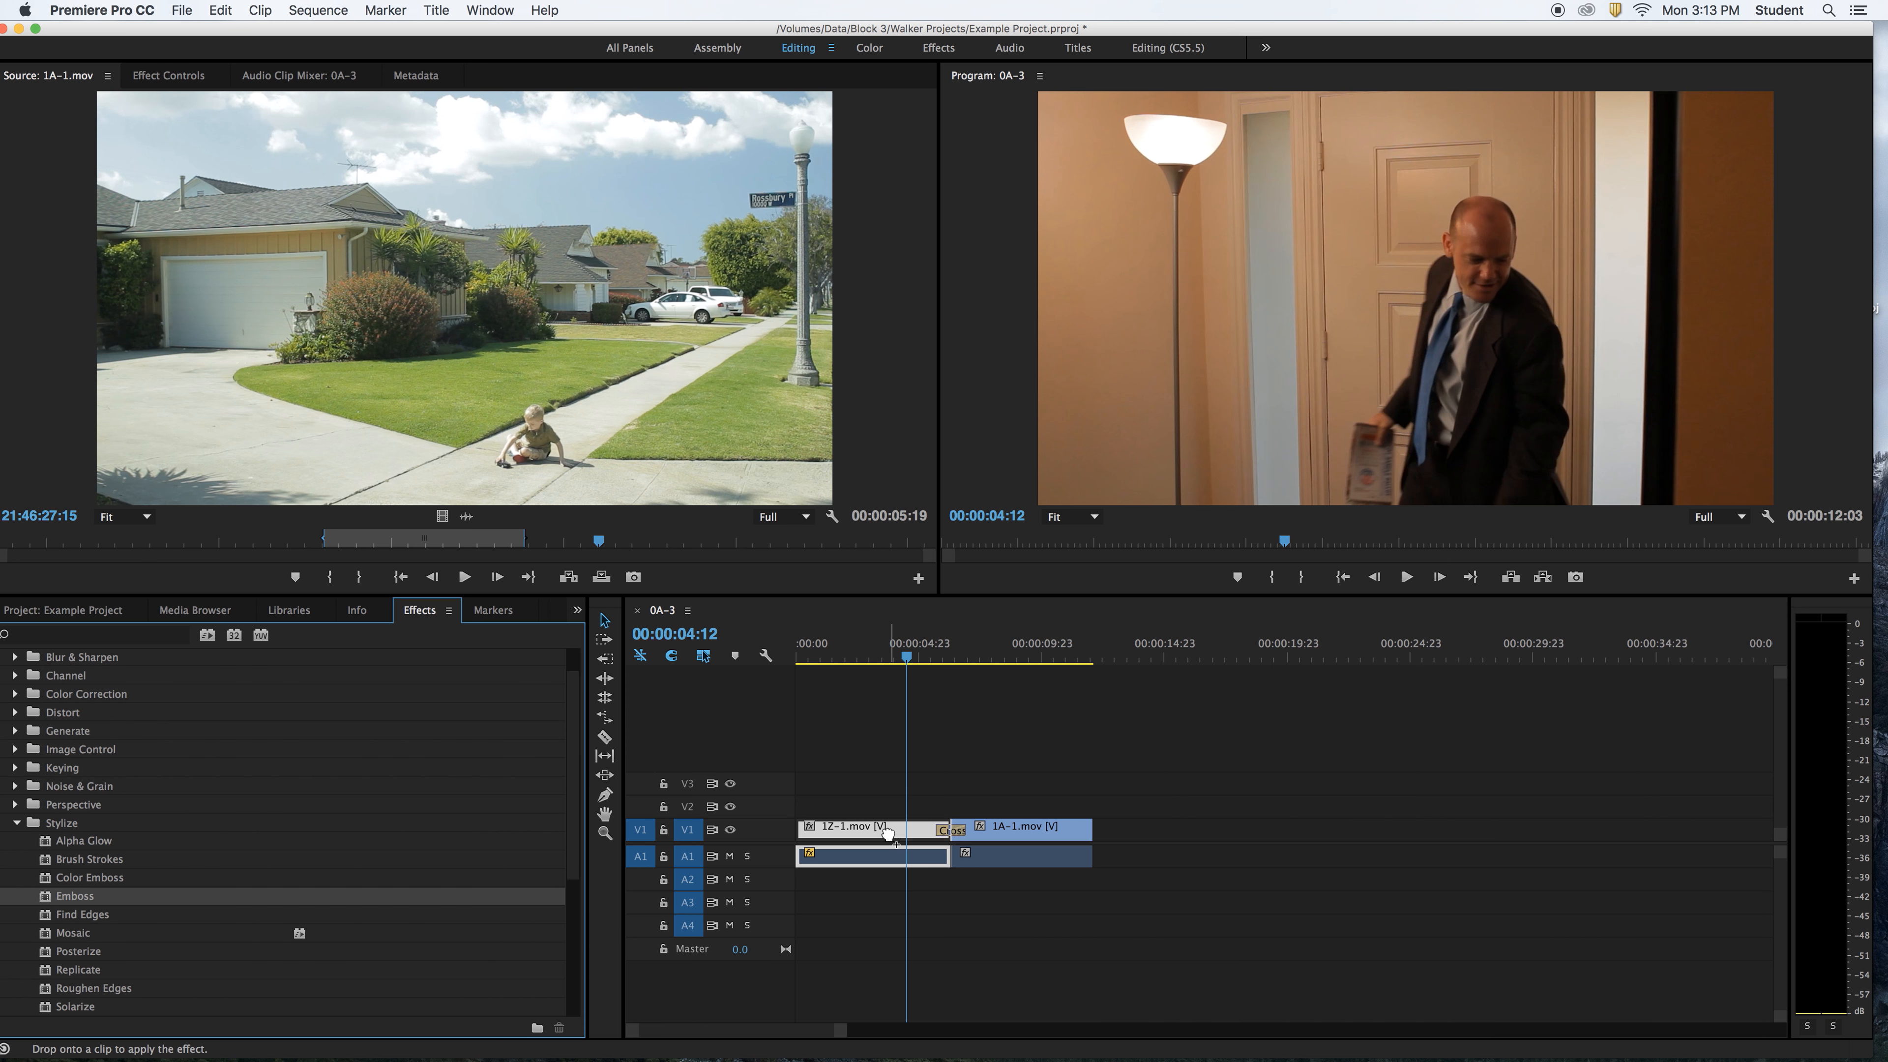
left_click_drag(889, 833, 884, 836)
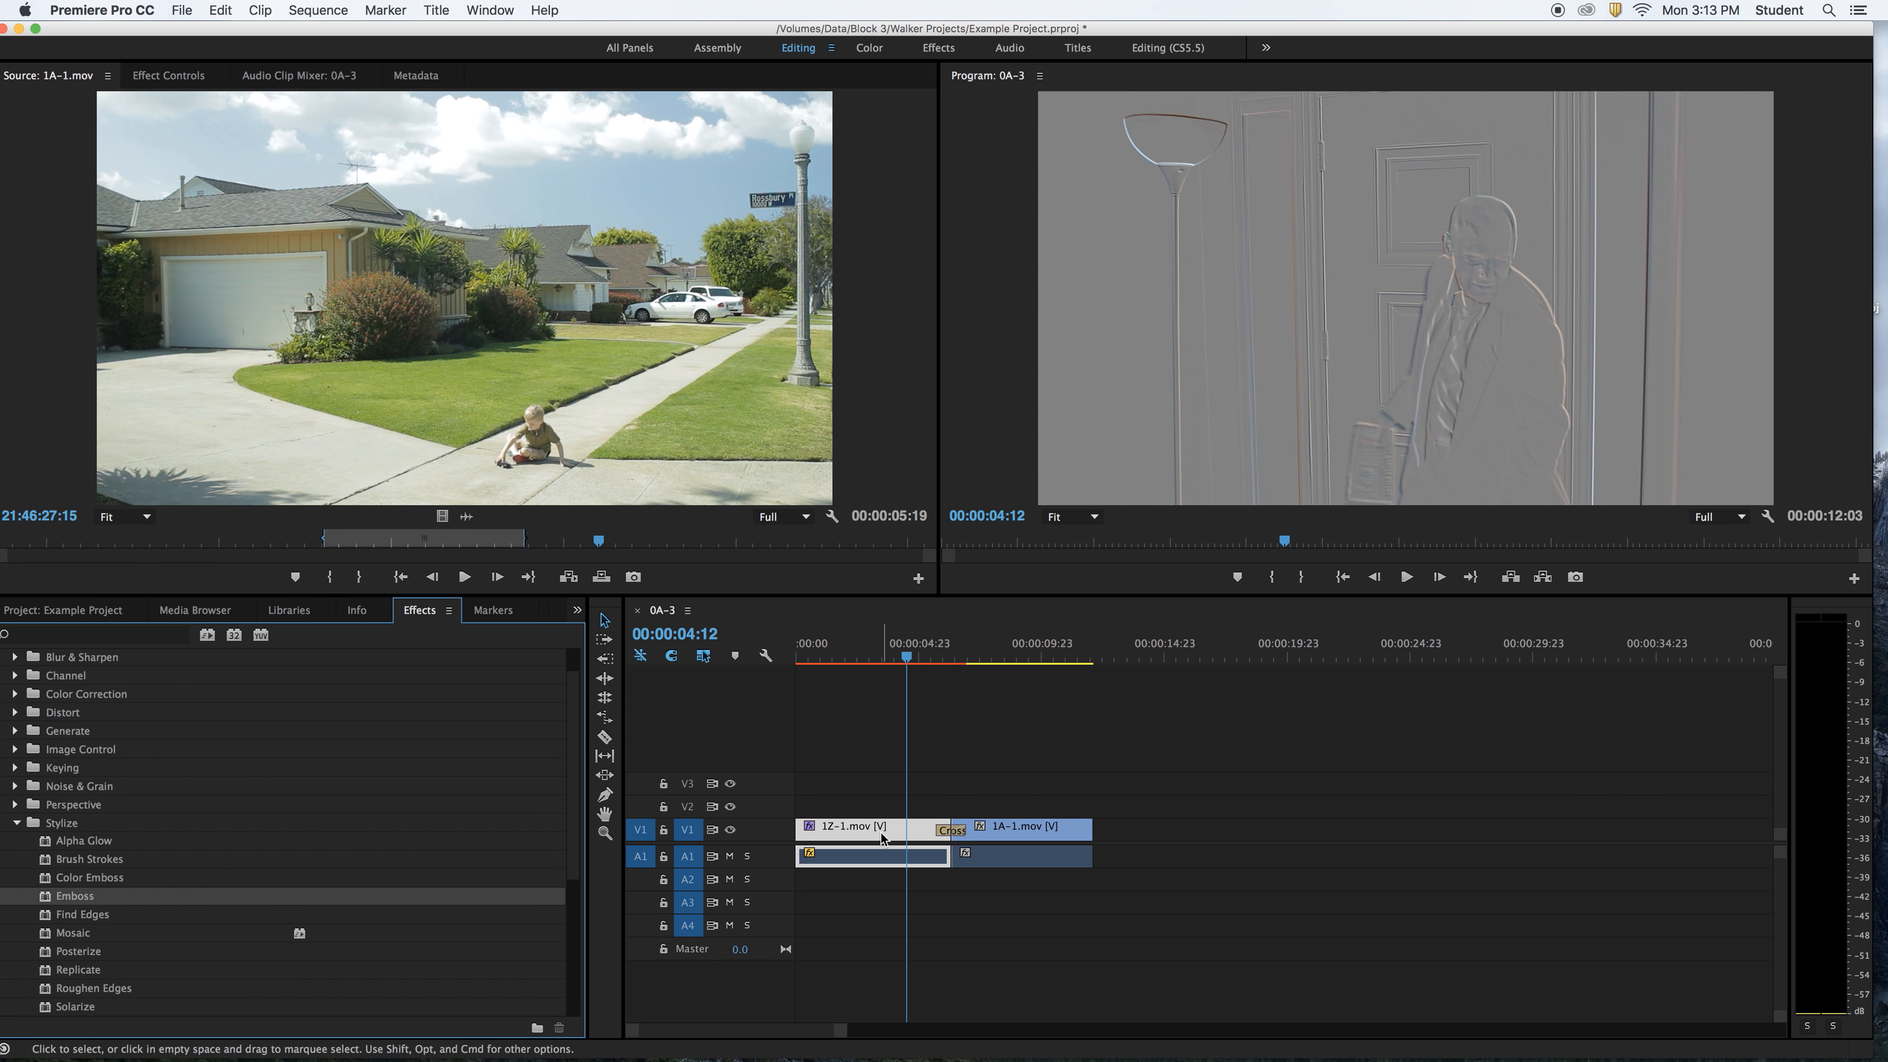
Move the playhead to 00:00:03:06 and show the Effect Controls of clip 1Z-1.mov.
left_click(876, 656)
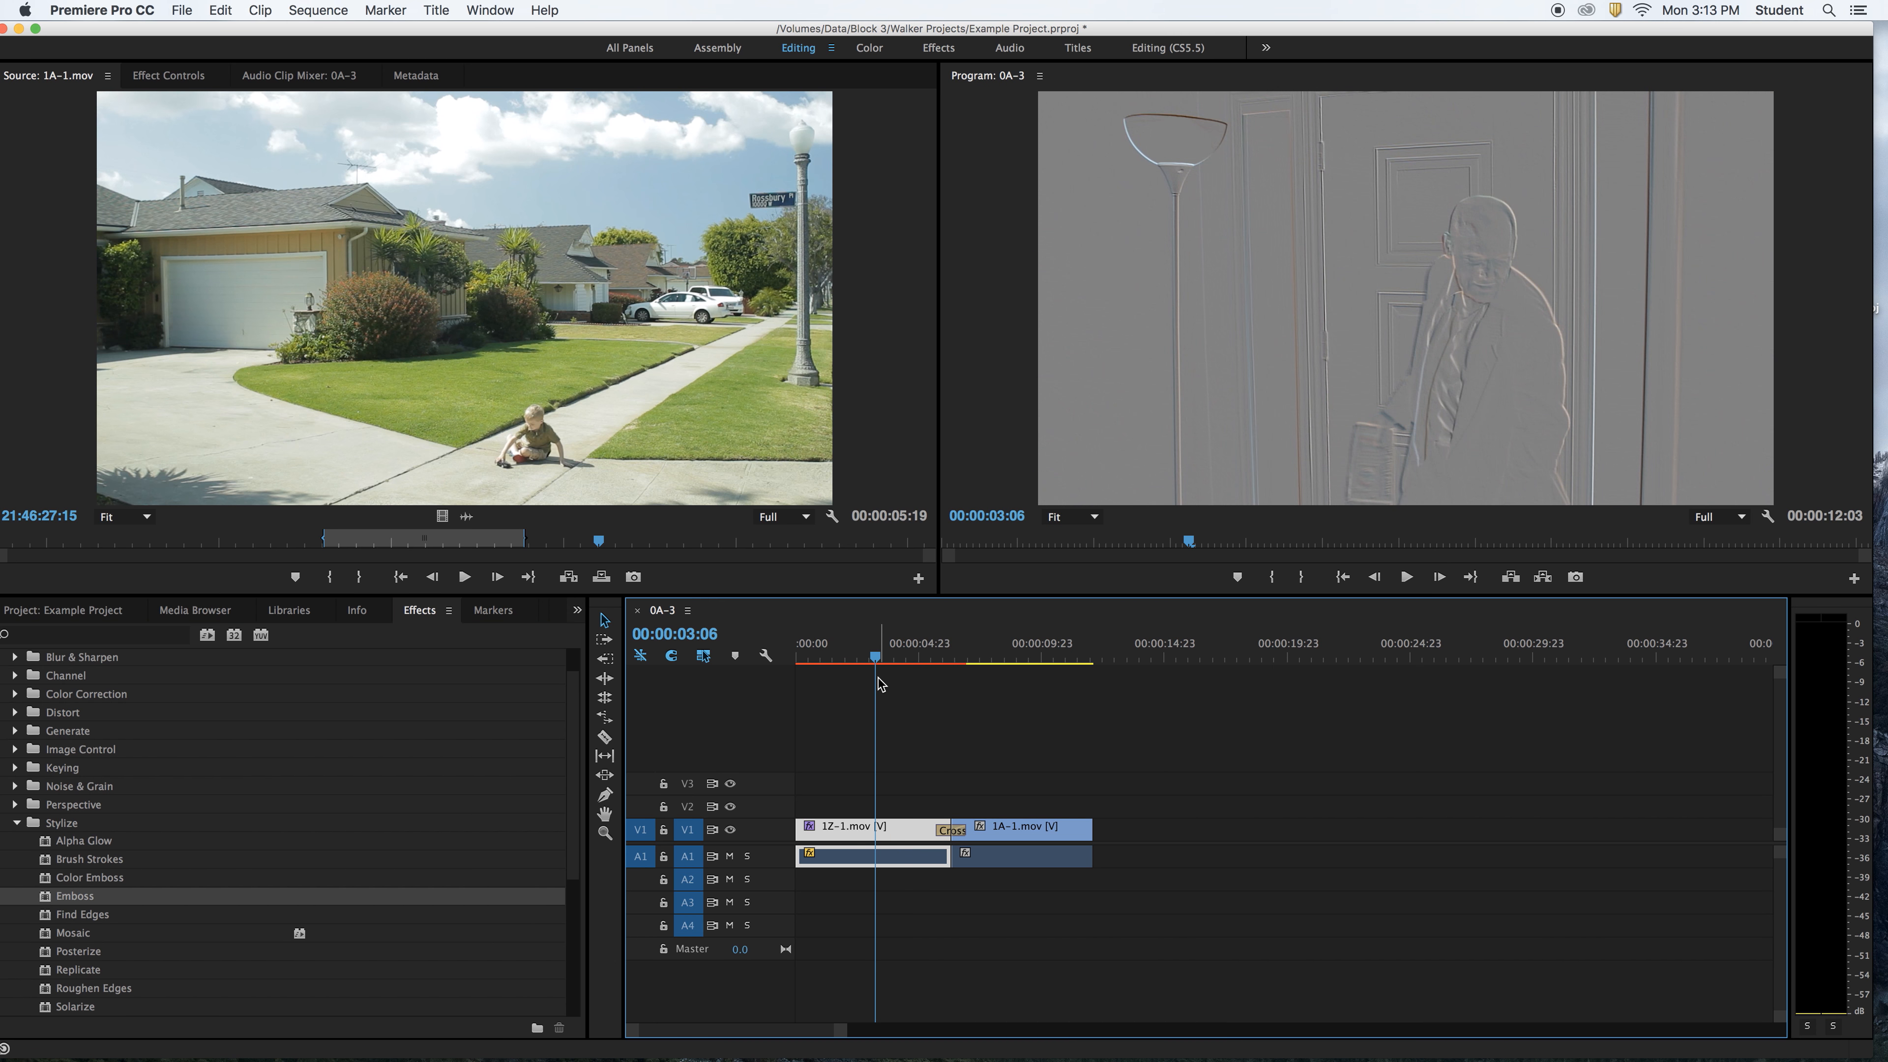
left_click(878, 678)
left_click(899, 836)
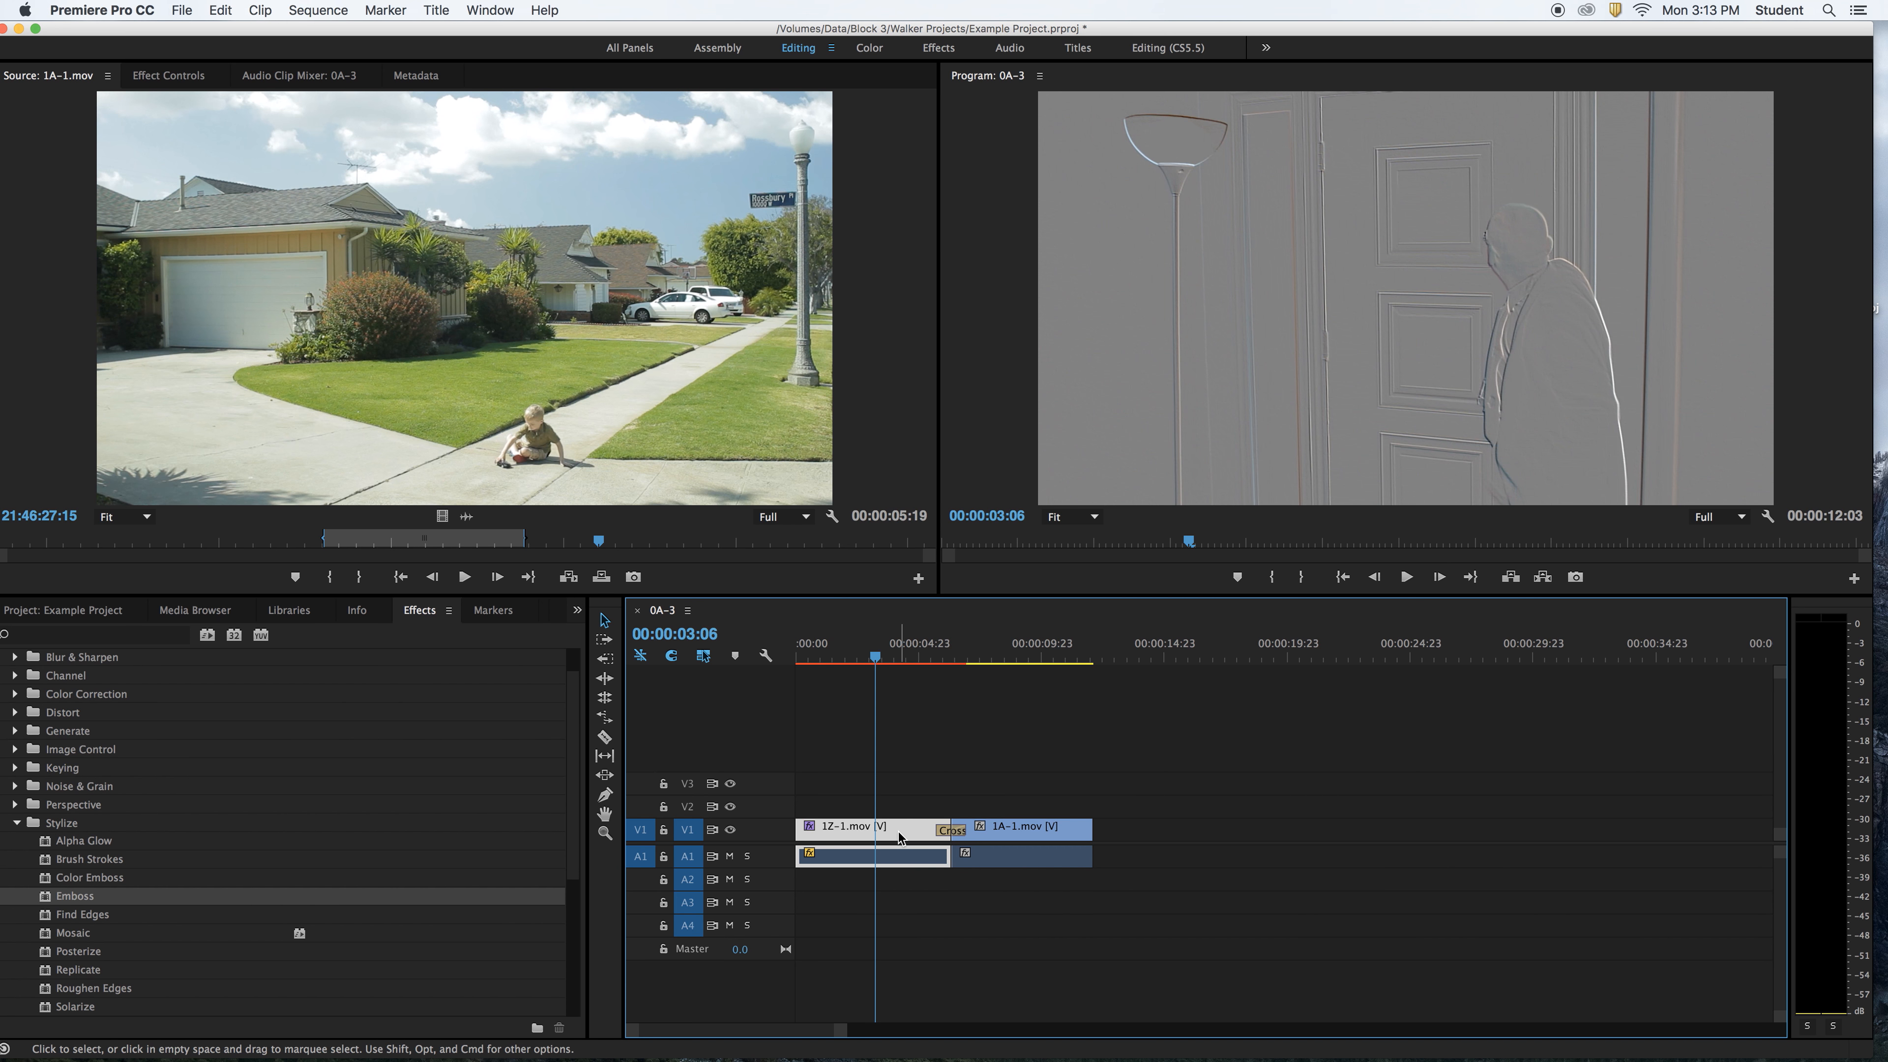
double_click(905, 825)
left_click(903, 769)
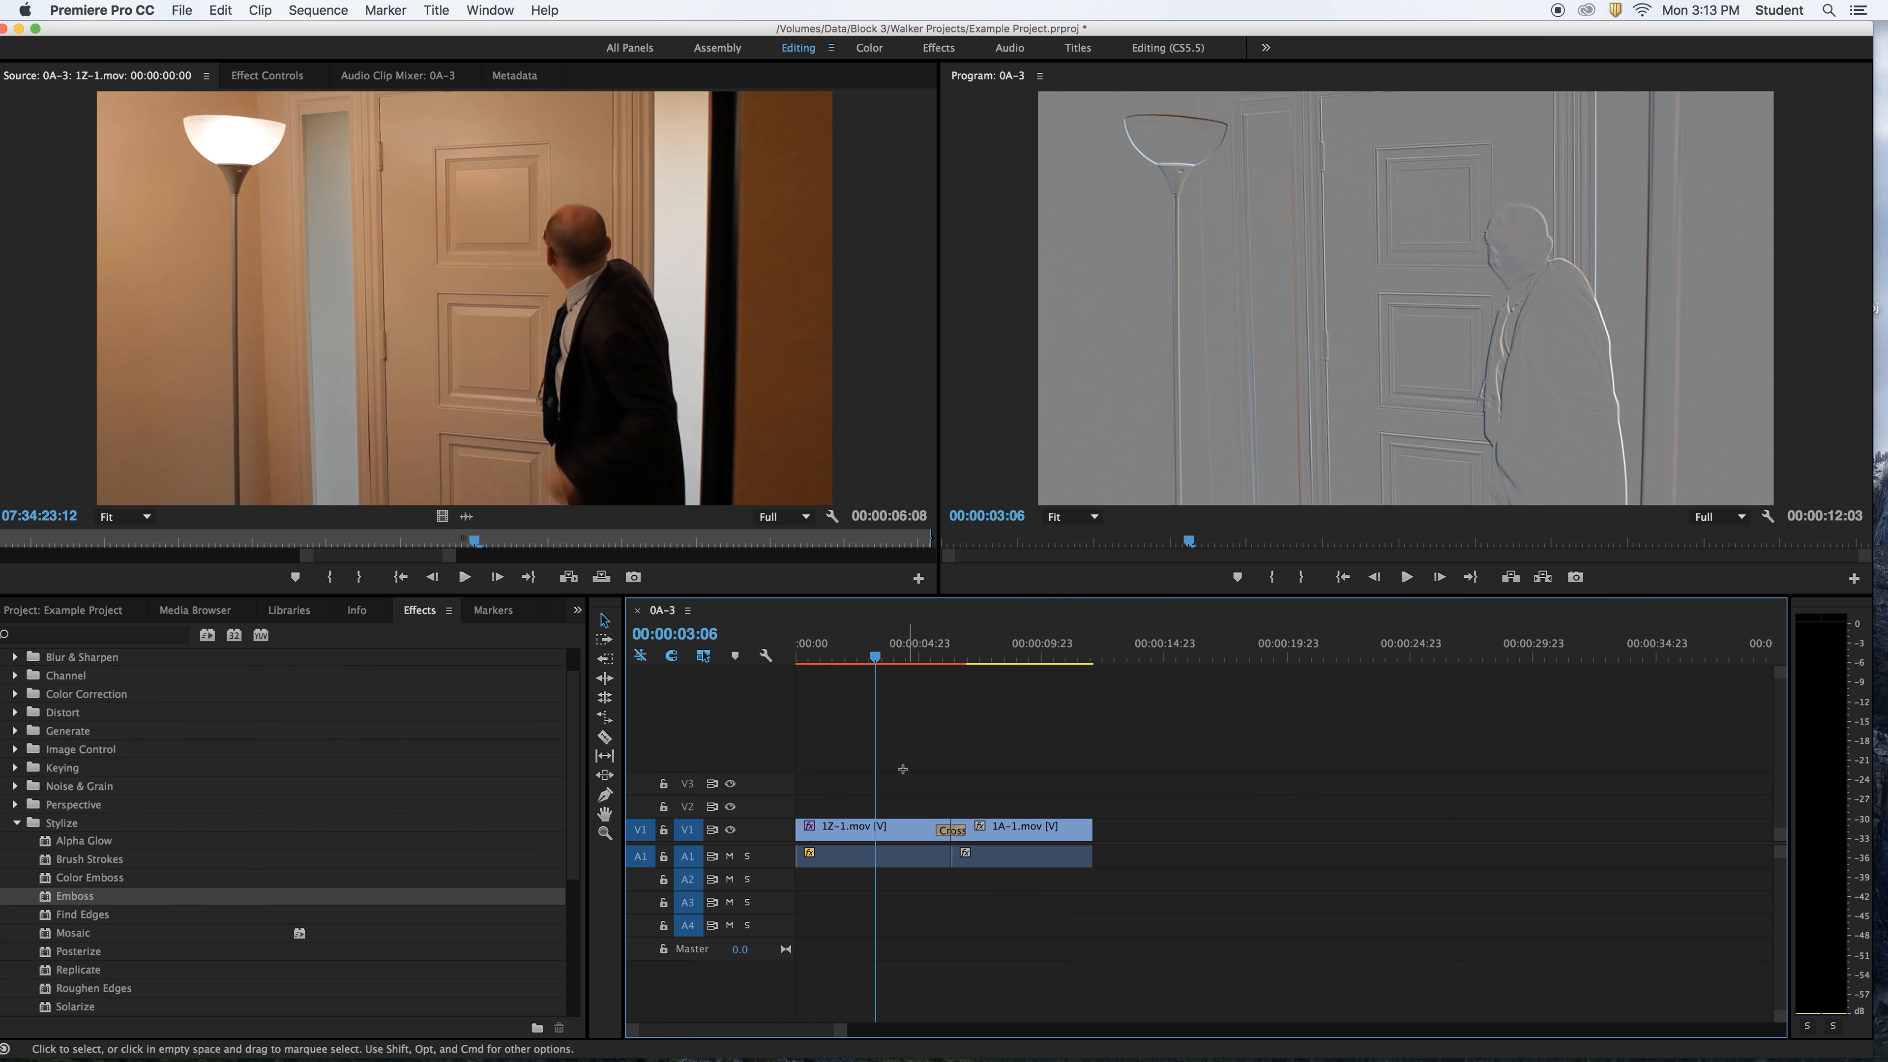
left_click(903, 827)
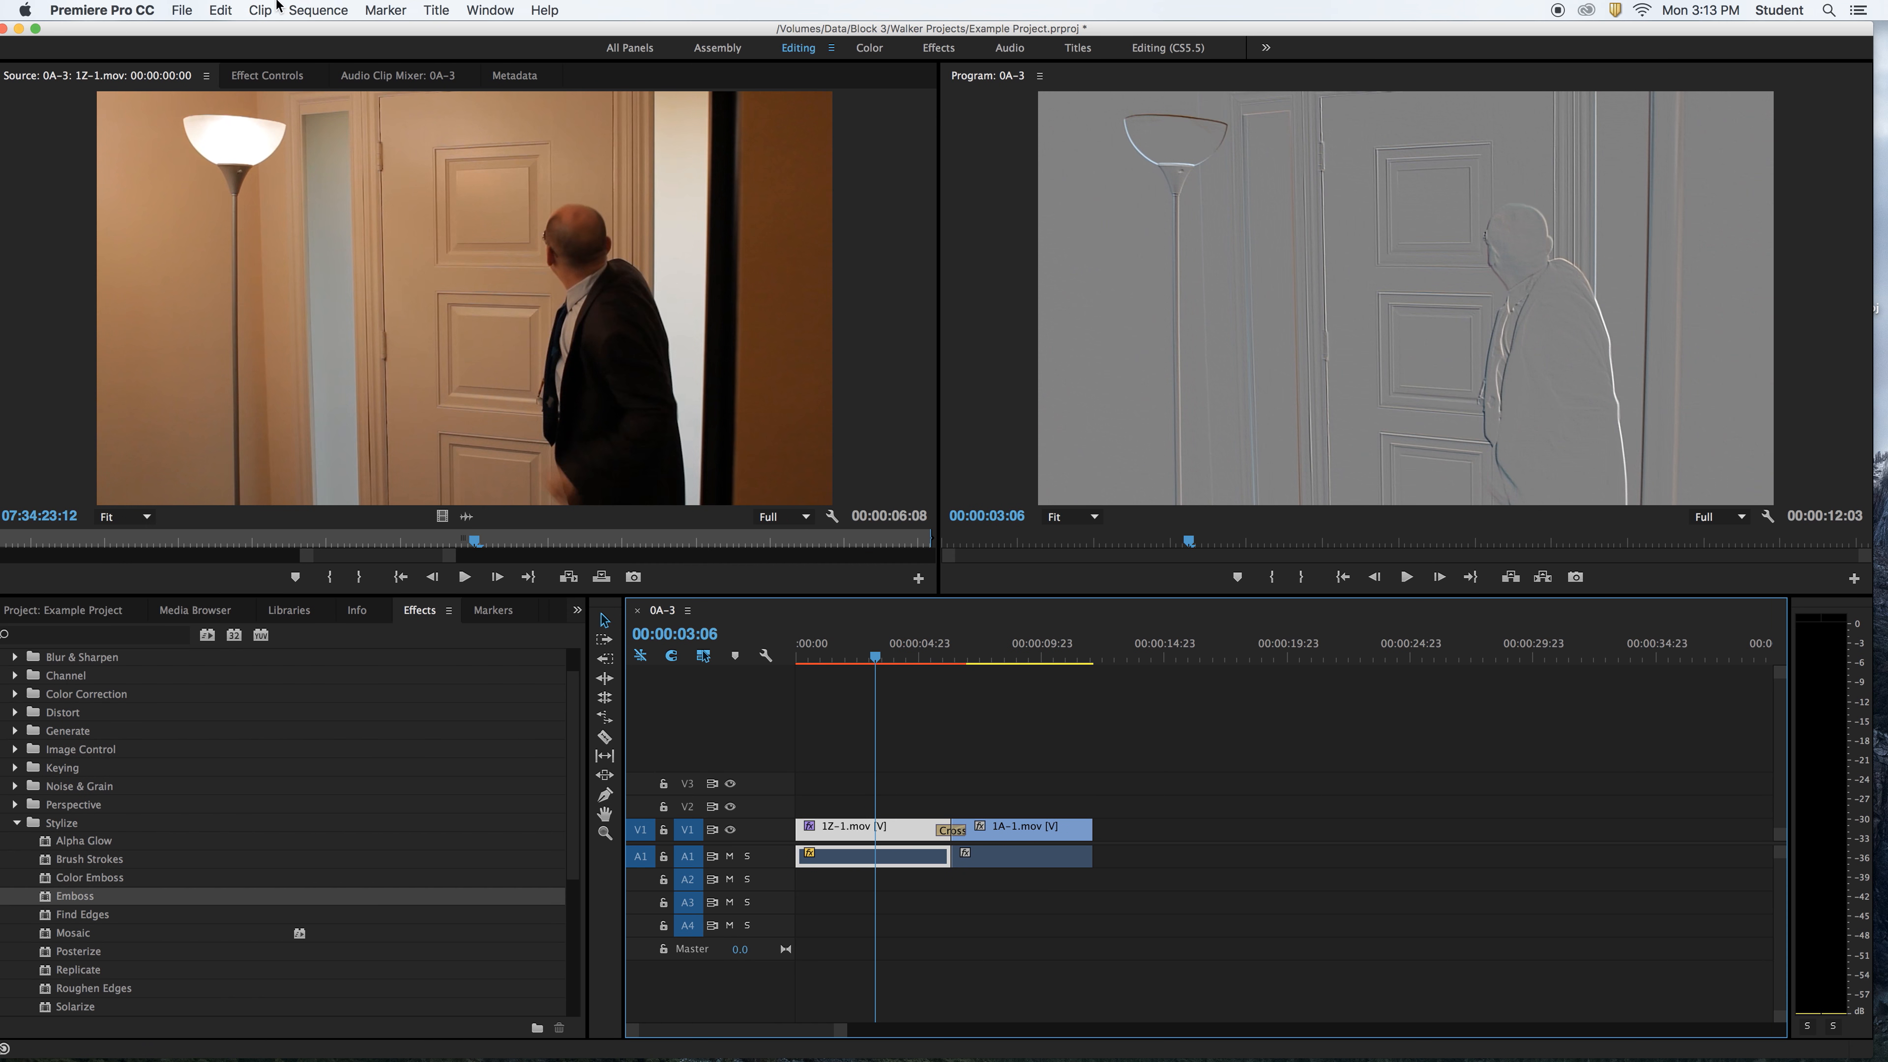
left_click(265, 82)
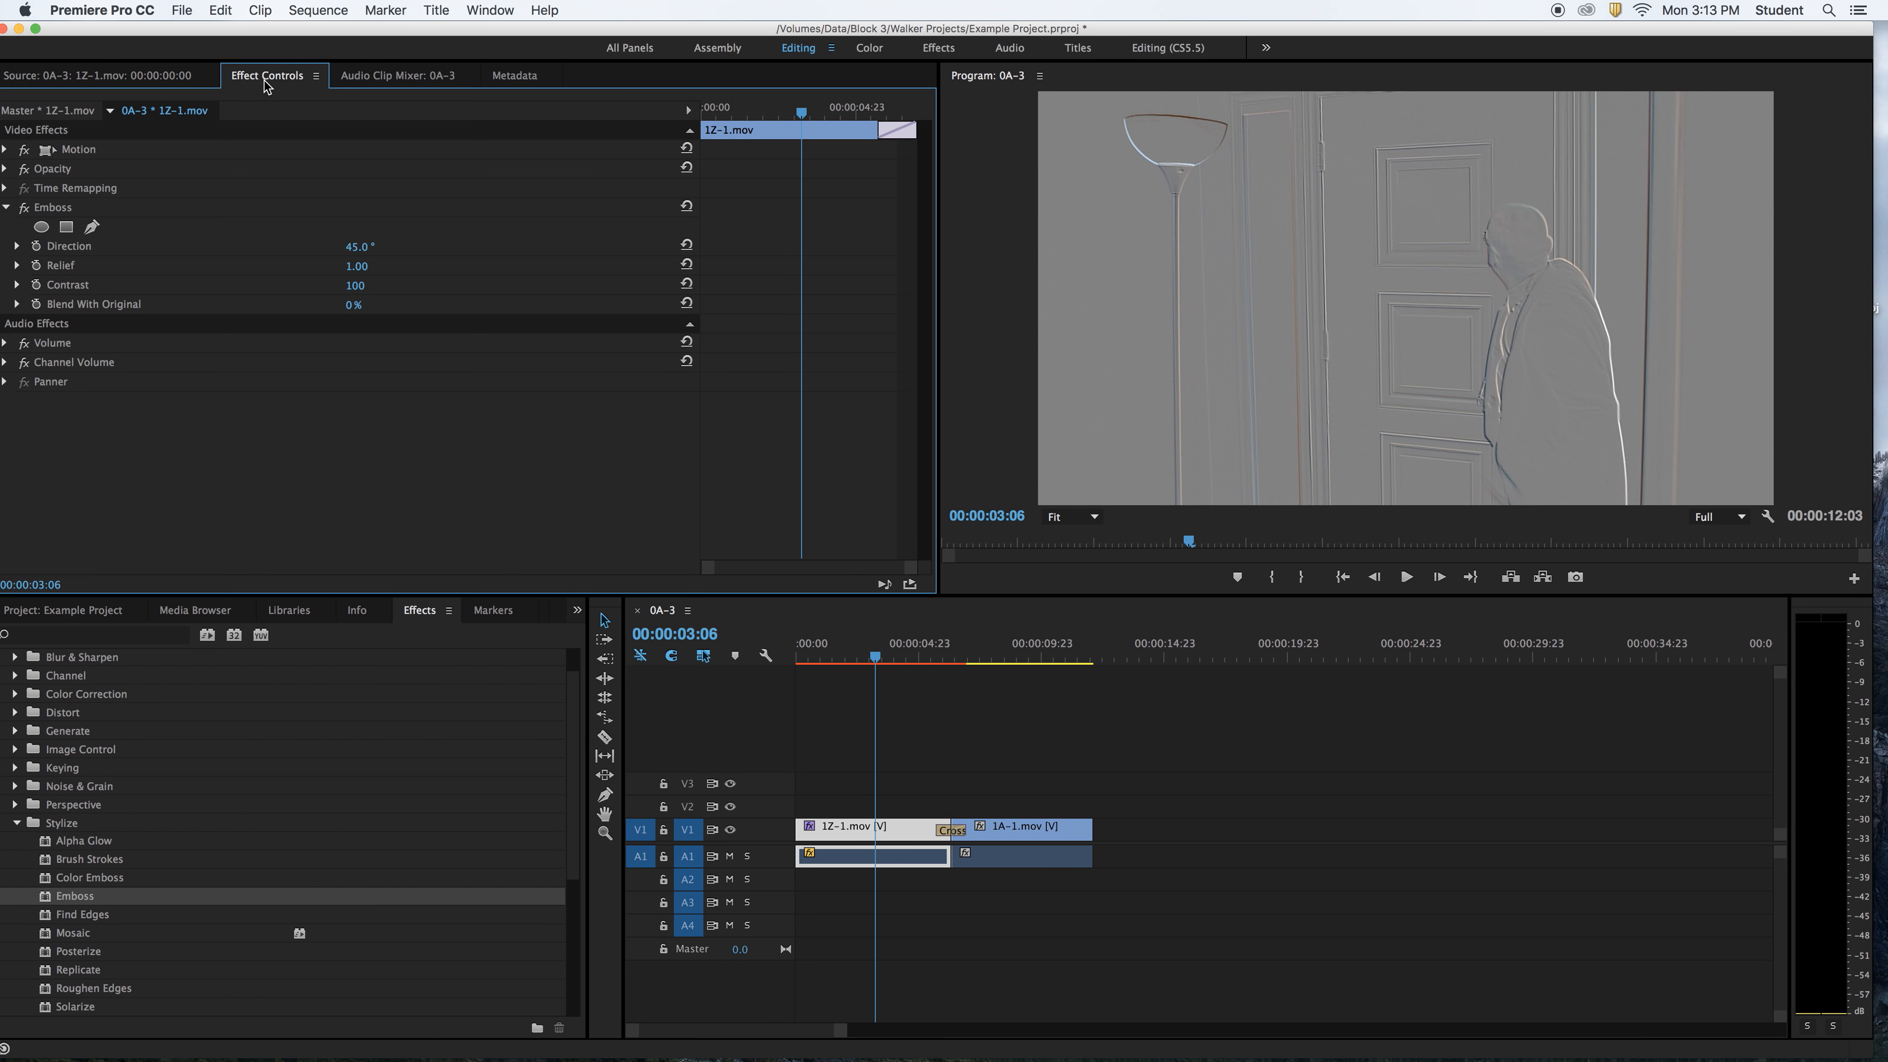
Set the Emboss effect's Direction to 127°, Relief to 2.00 and Contrast to 370, and raise its Blend With Original percentage.
left_click(5, 208)
left_click(51, 210)
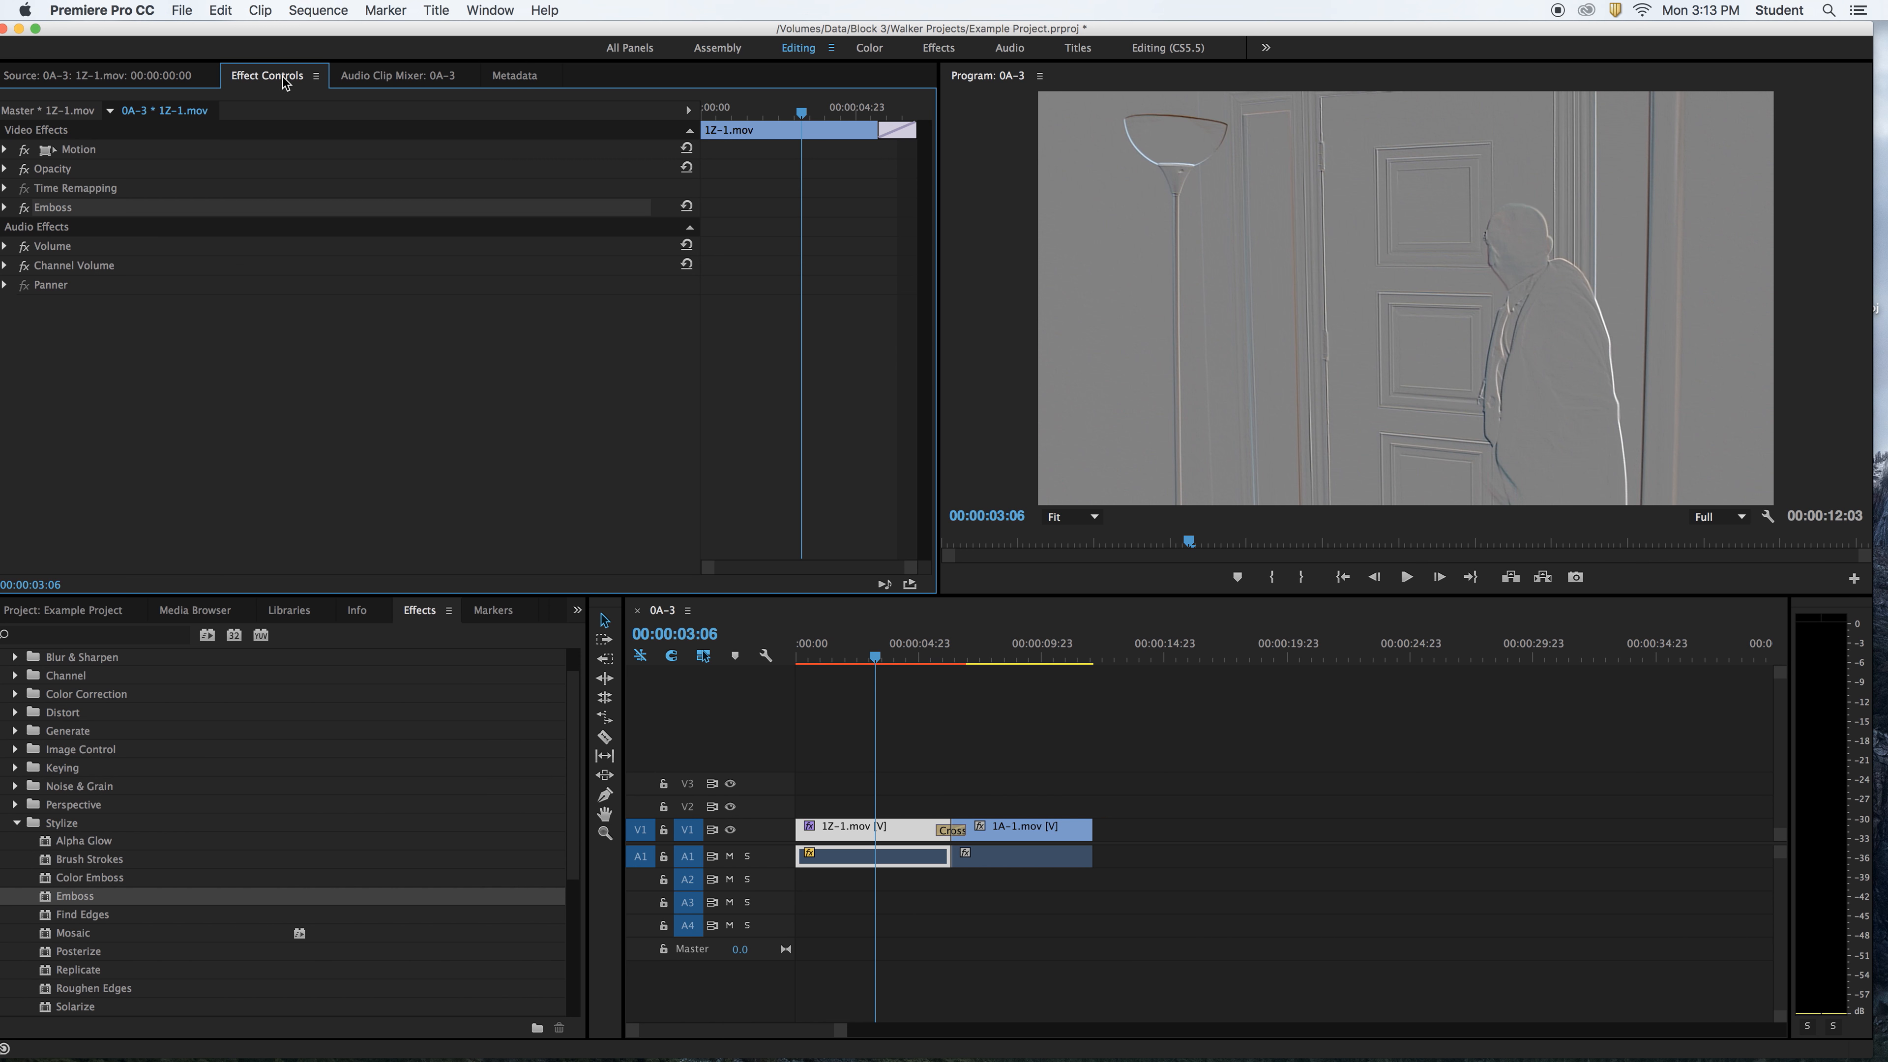
left_click(6, 208)
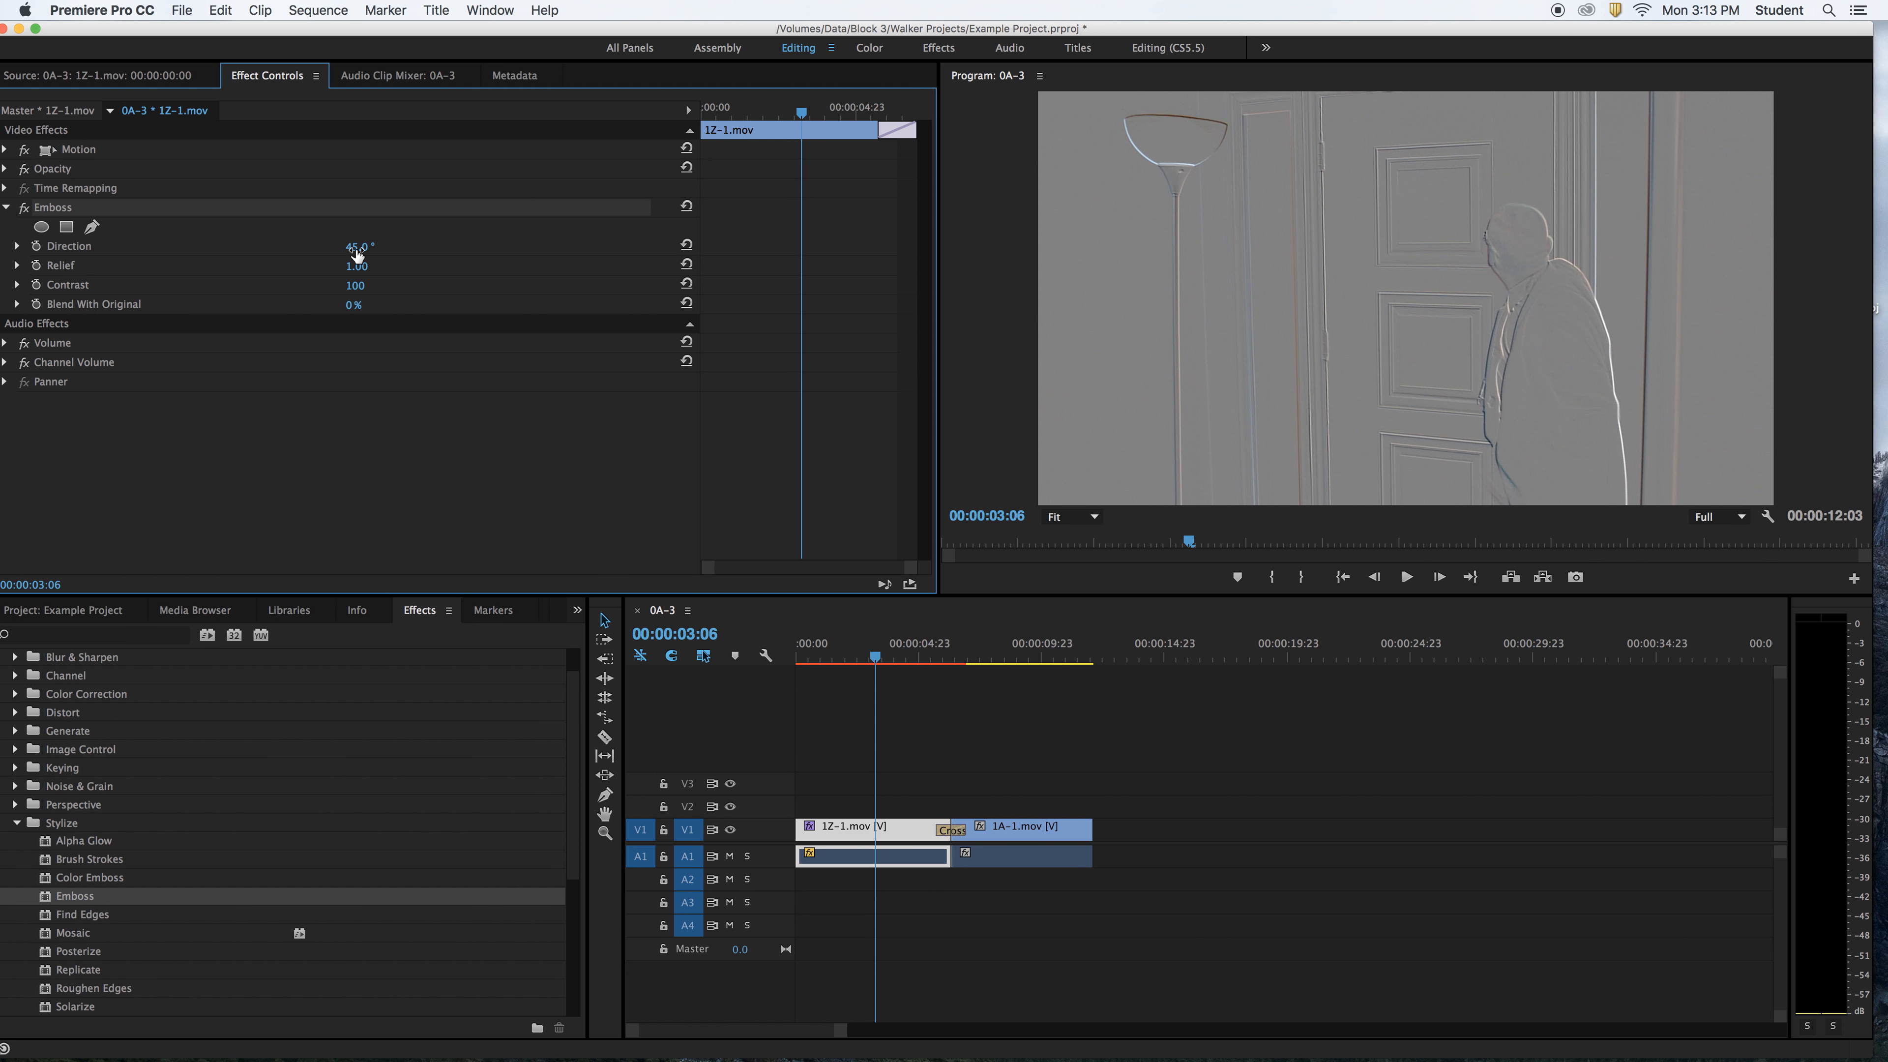
left_click_drag(357, 254, 560, 289)
mouse_move(357, 305)
left_mouse_down()
mouse_move(413, 304)
mouse_move(357, 304)
mouse_move(402, 304)
mouse_move(385, 304)
left_mouse_up()
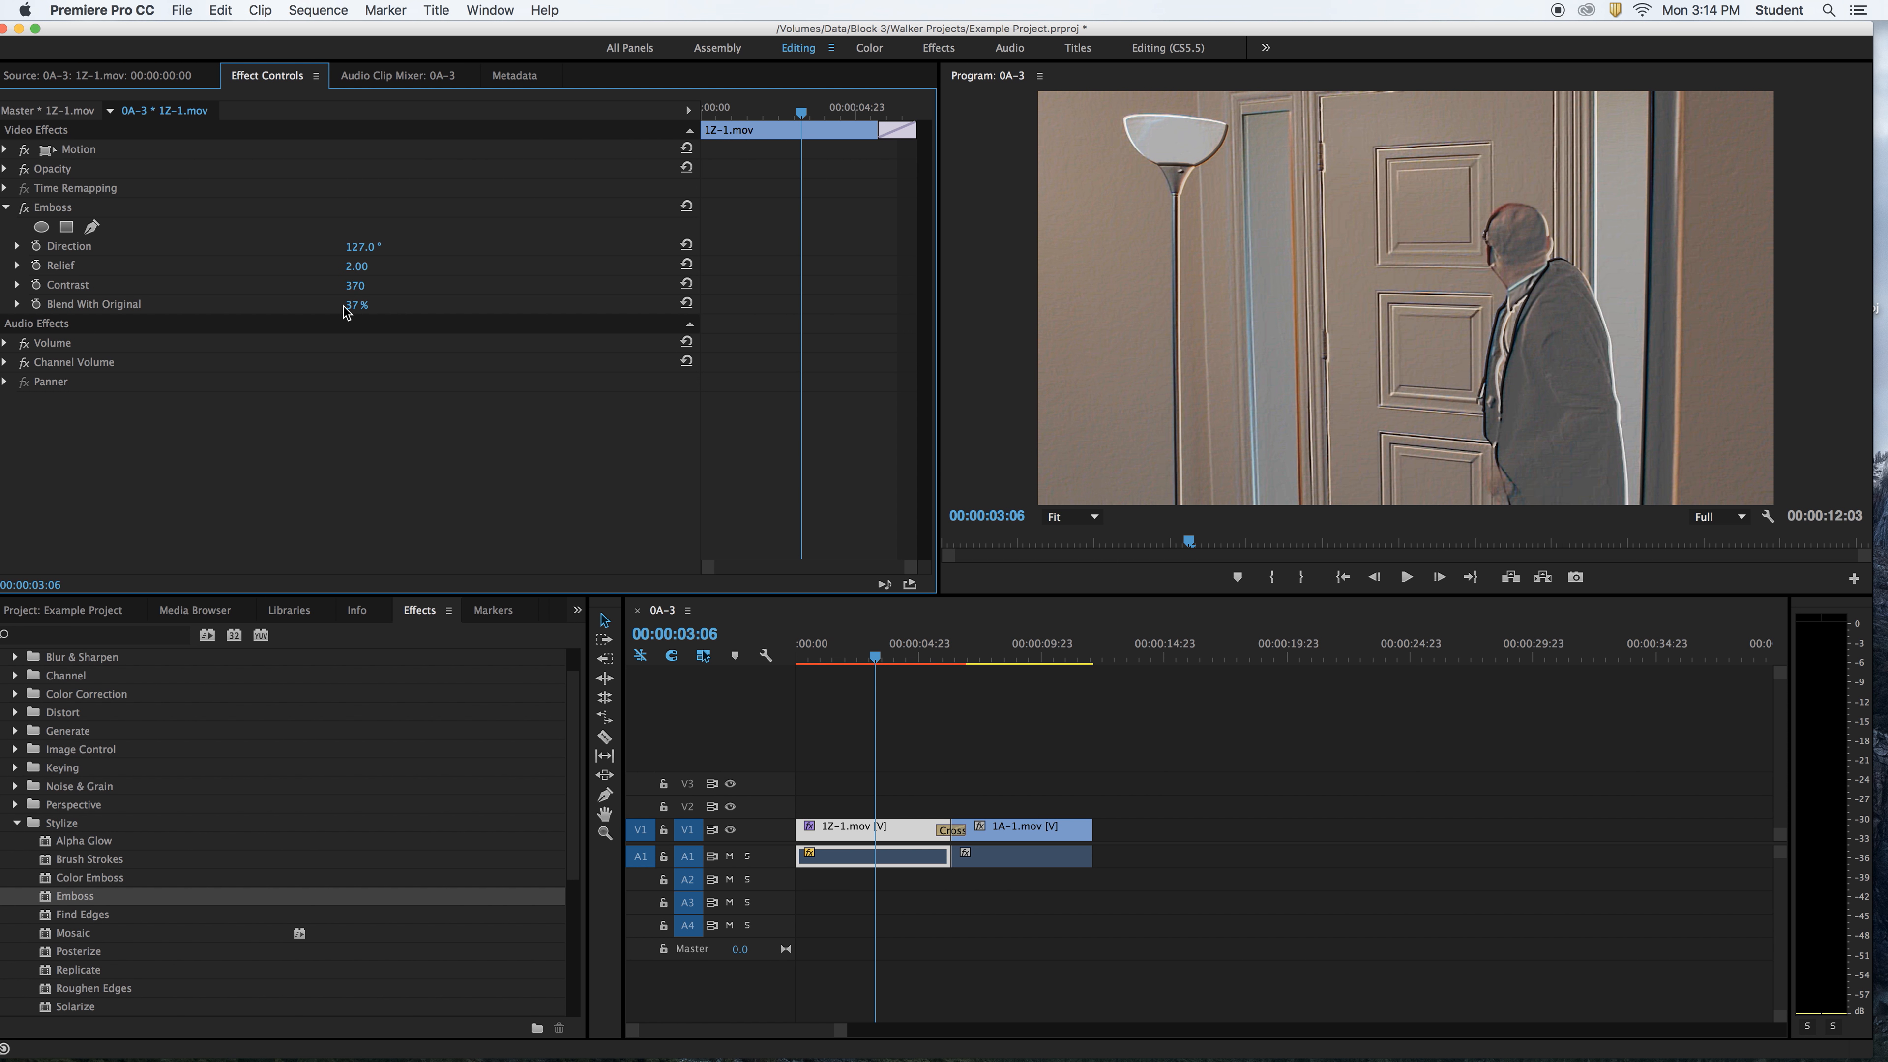
left_click(6, 209)
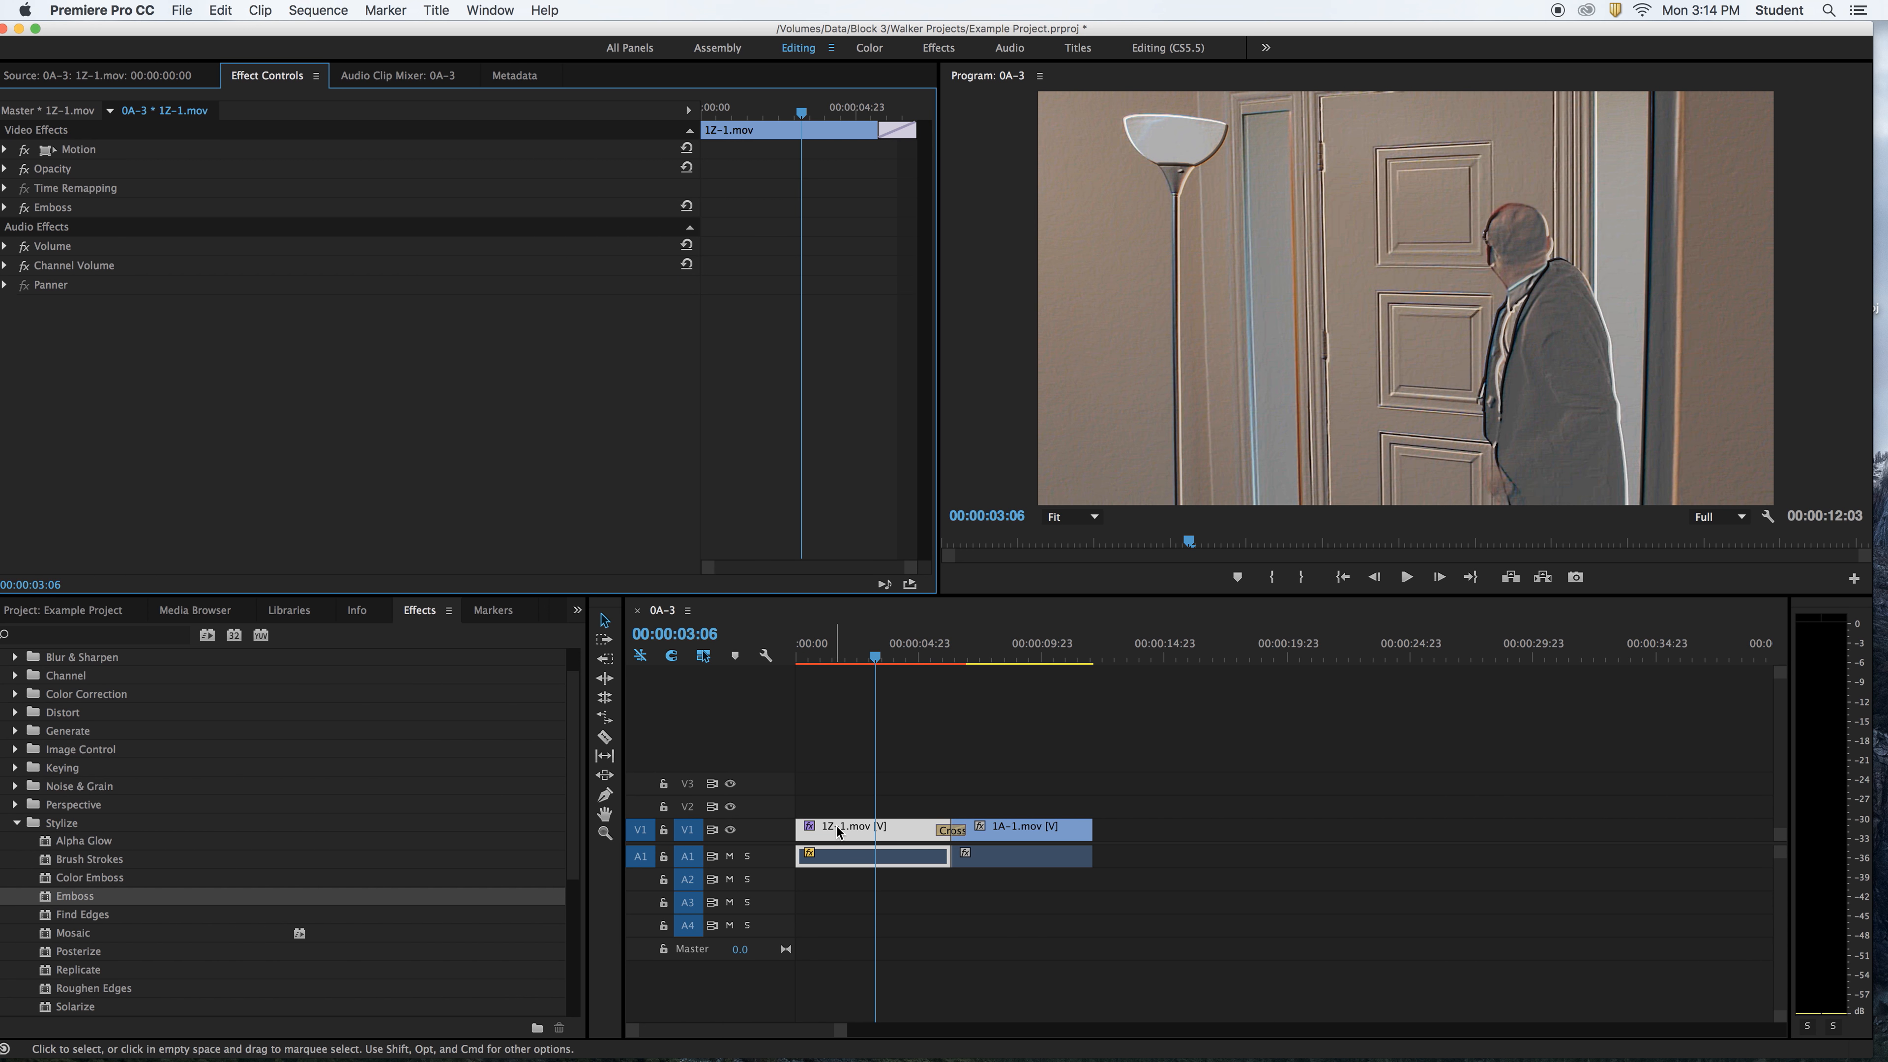
Delete the Emboss effect from clip 1Z-1.mov and deselect the clip.
left_click(875, 842)
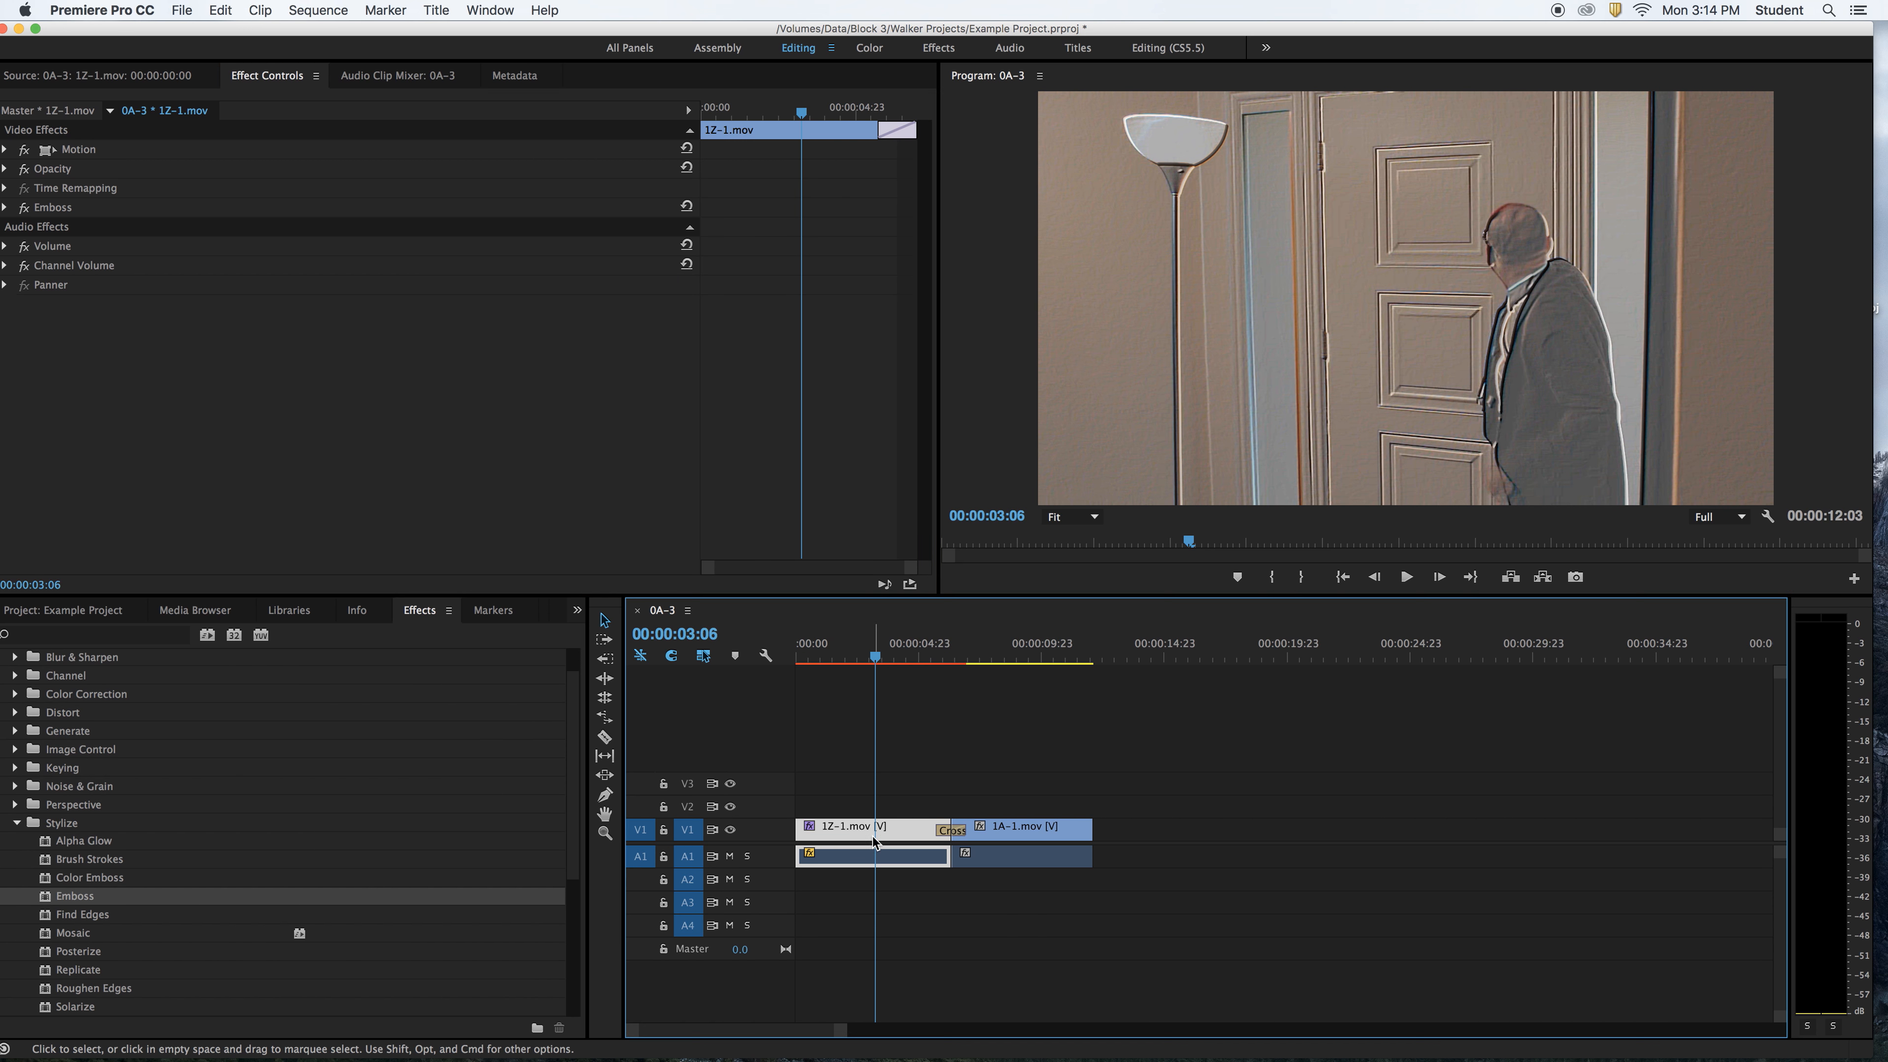
left_click(55, 208)
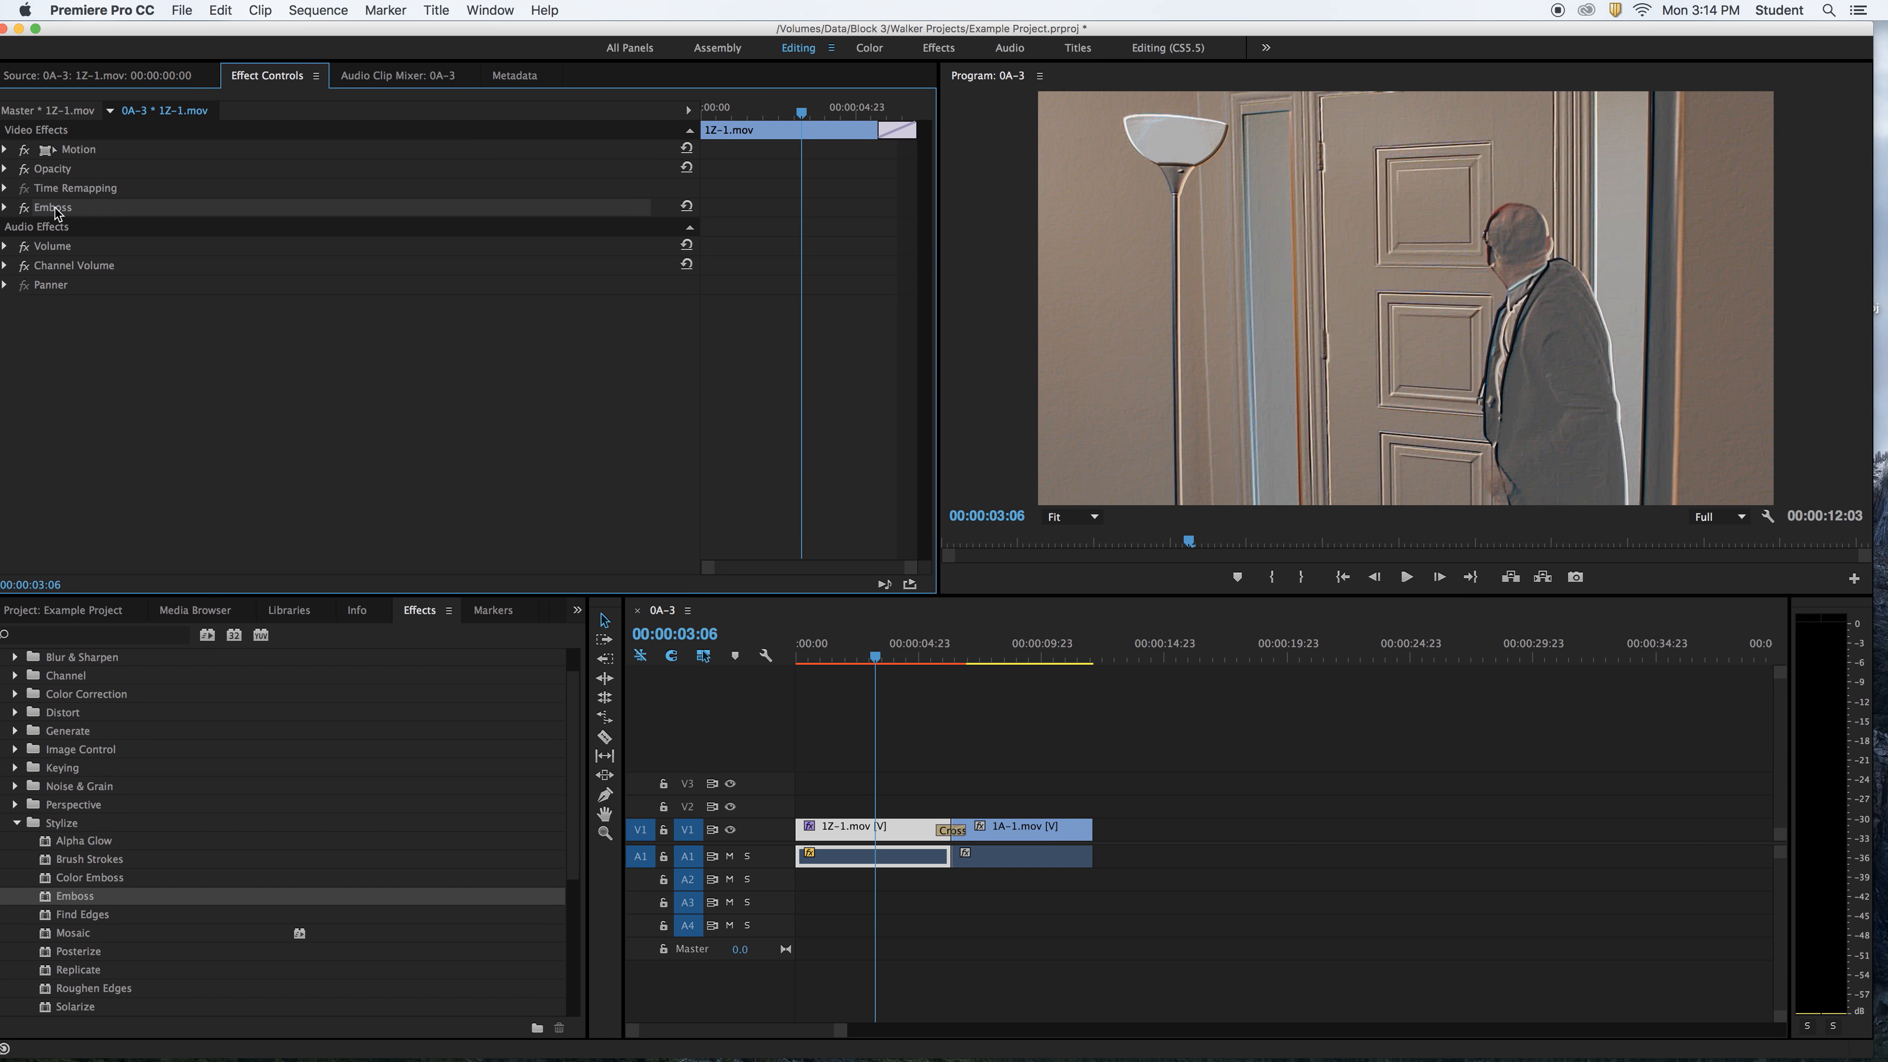
key("BackSpace")
left_click(629, 613)
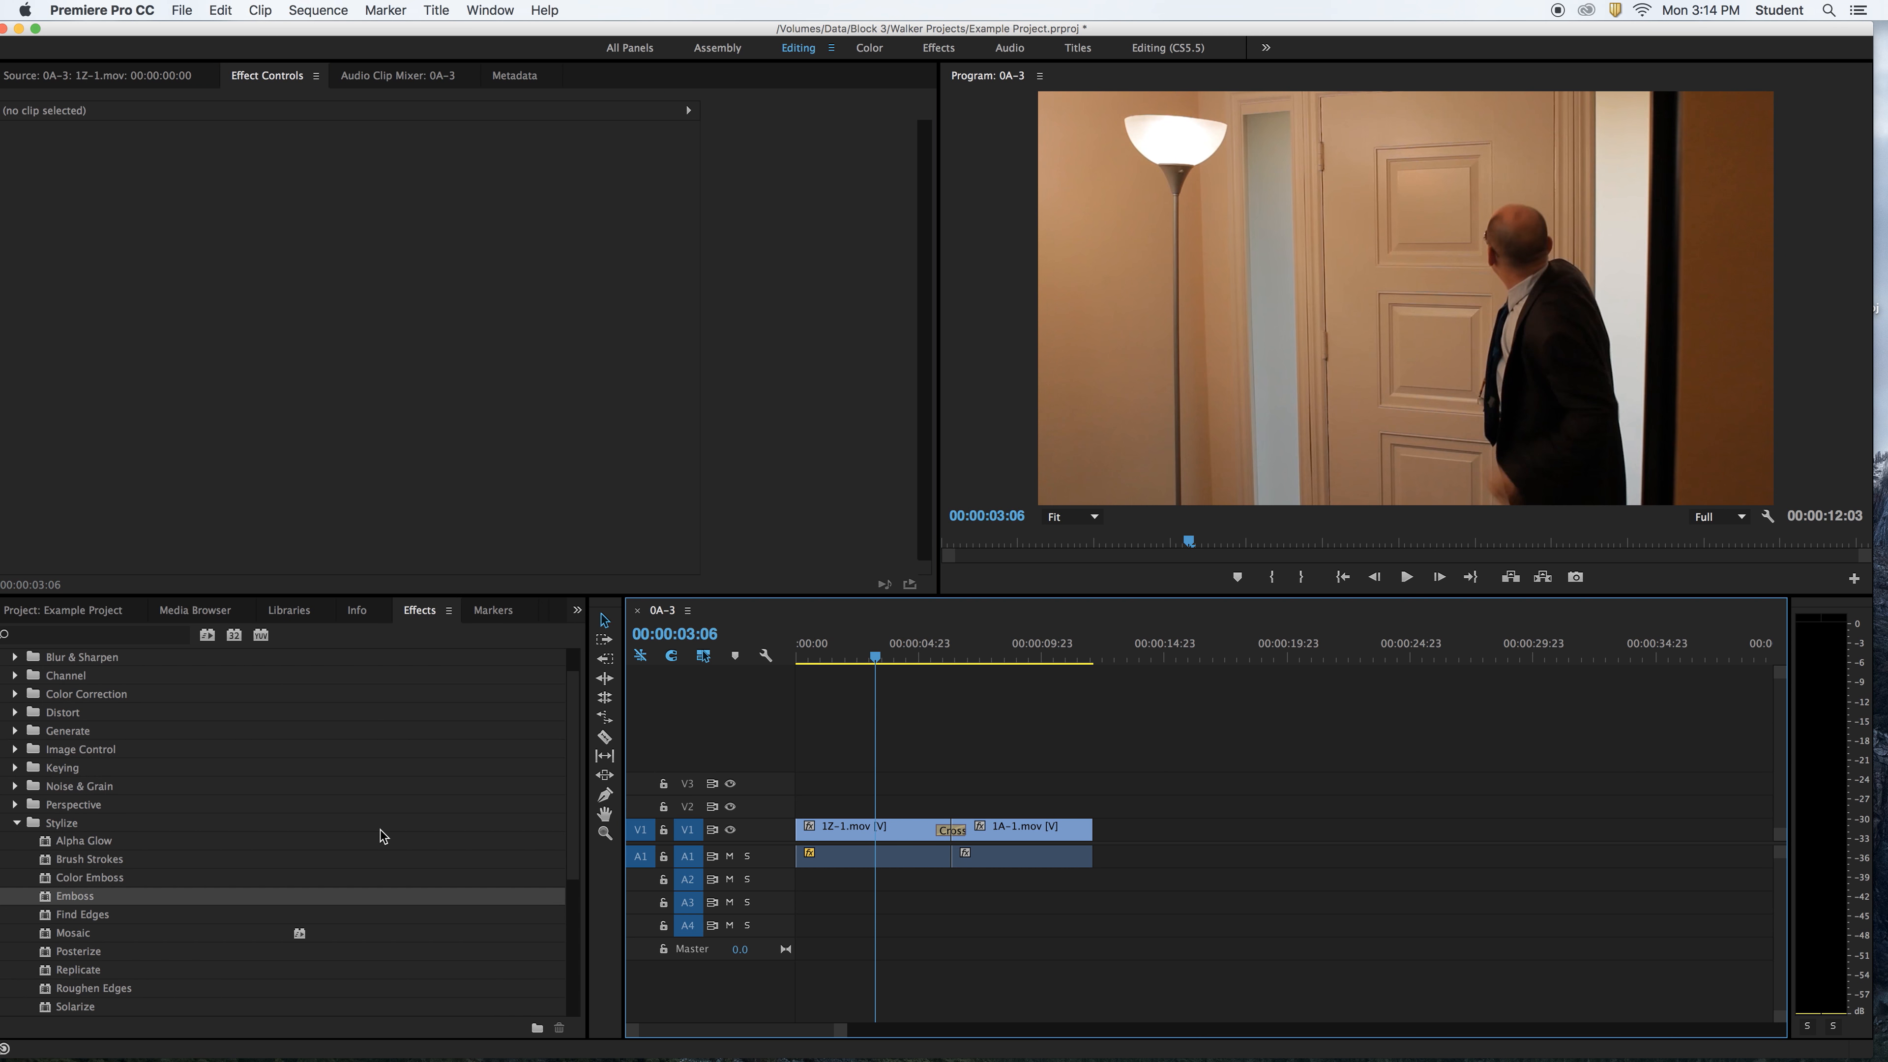
Review the Video Effects categories once more, including the Color Correction group, and collapse the folders.
left_click(16, 823)
scroll(152, 786, "up", 3)
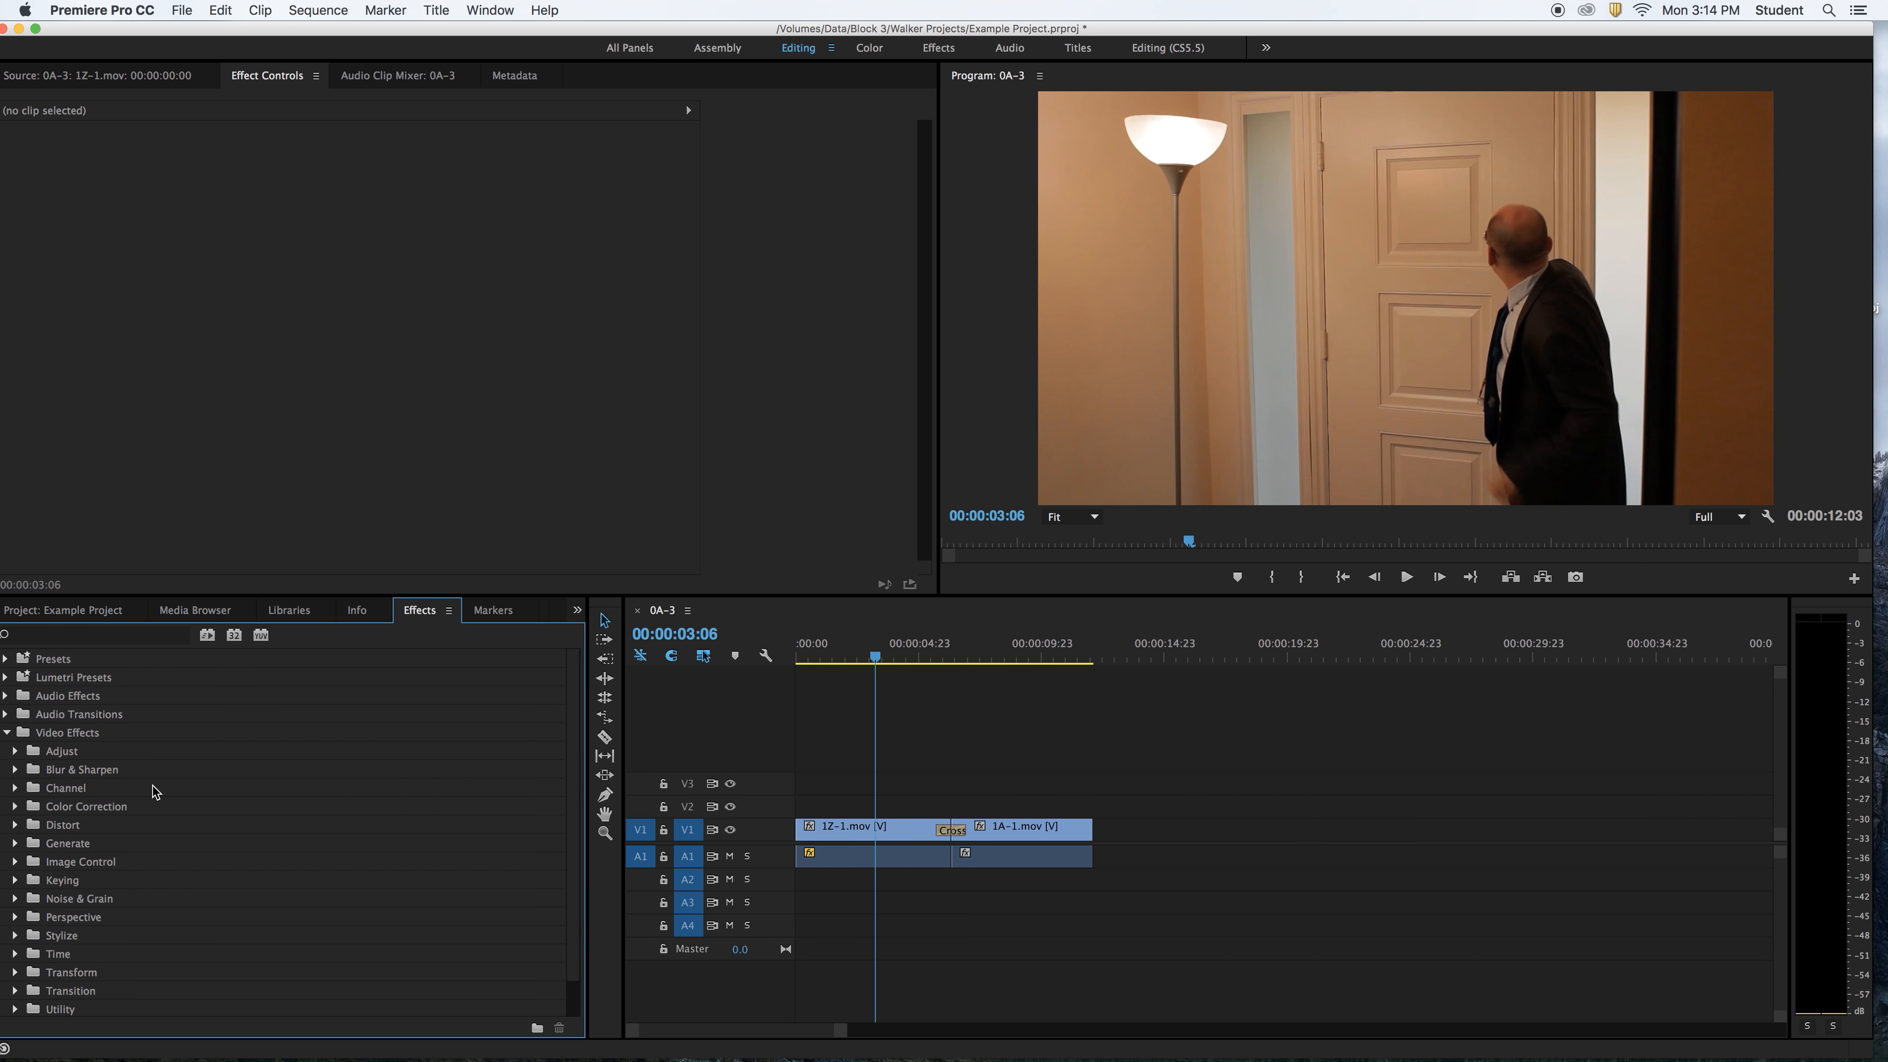
left_click(5, 732)
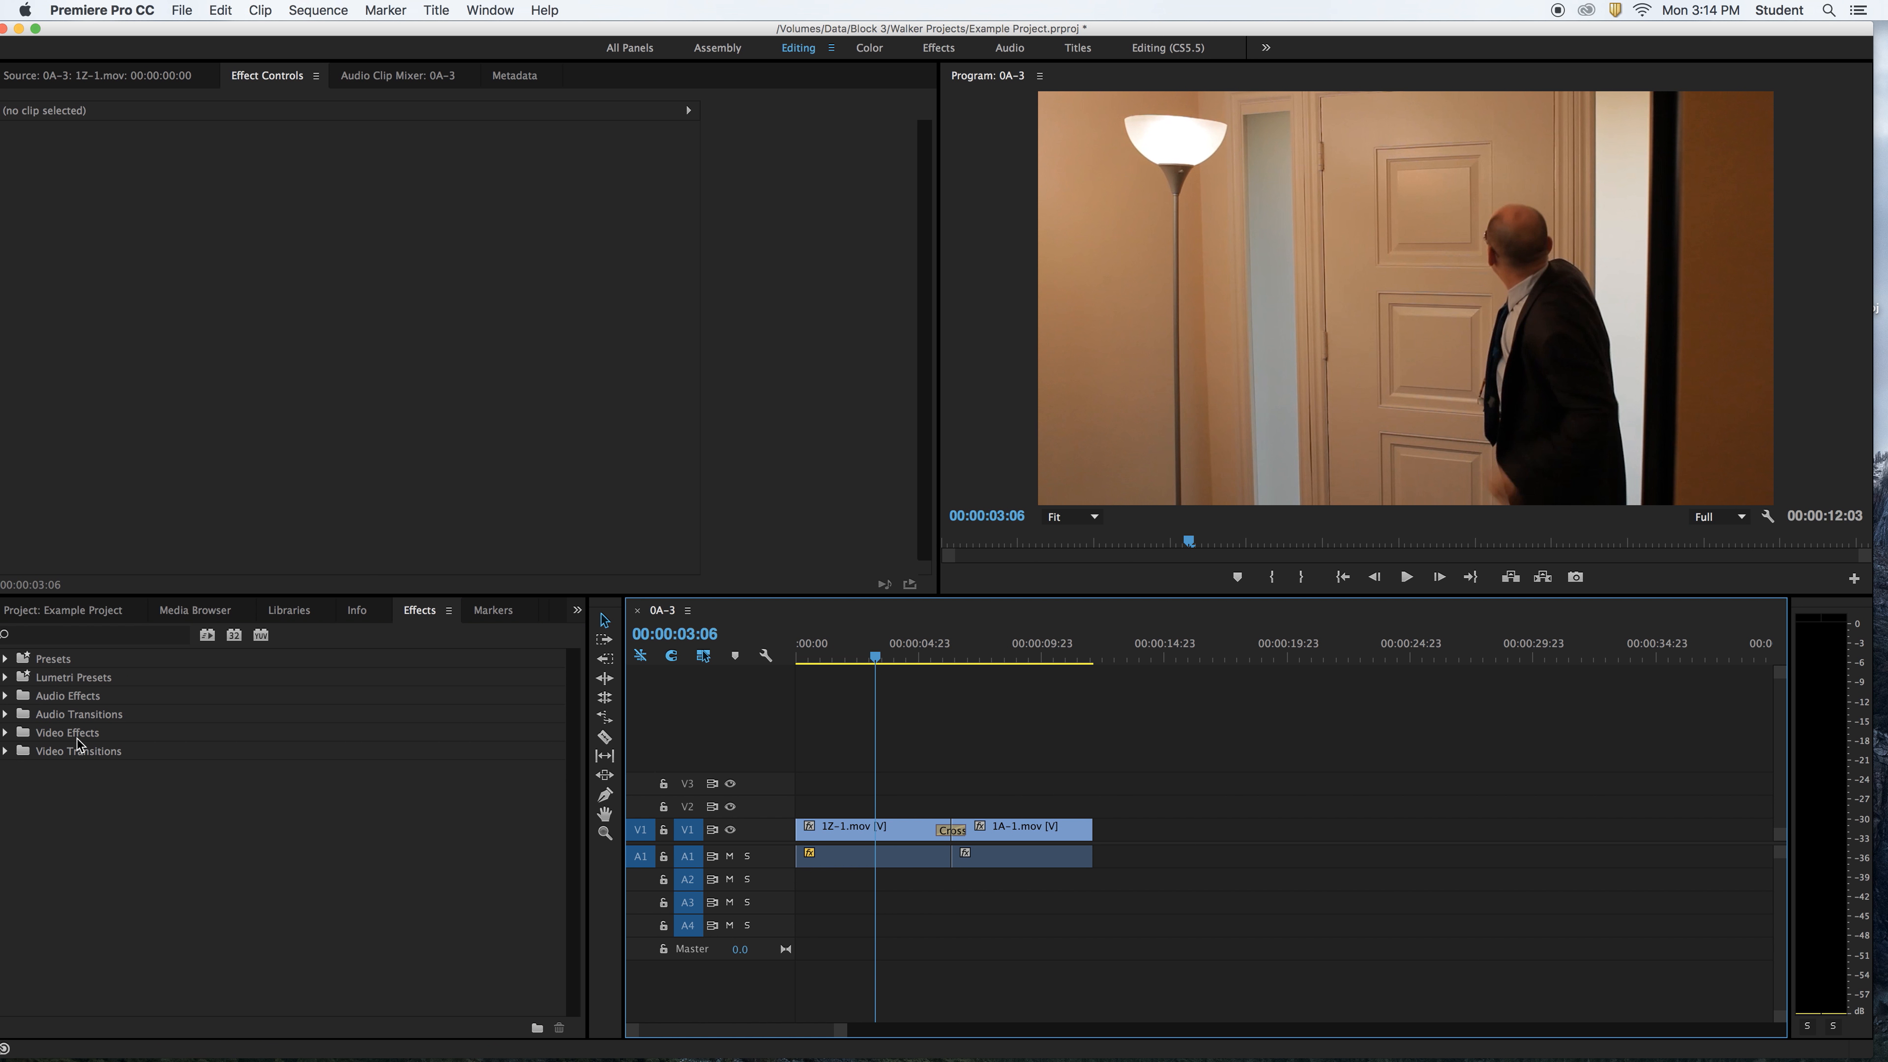
left_click(6, 733)
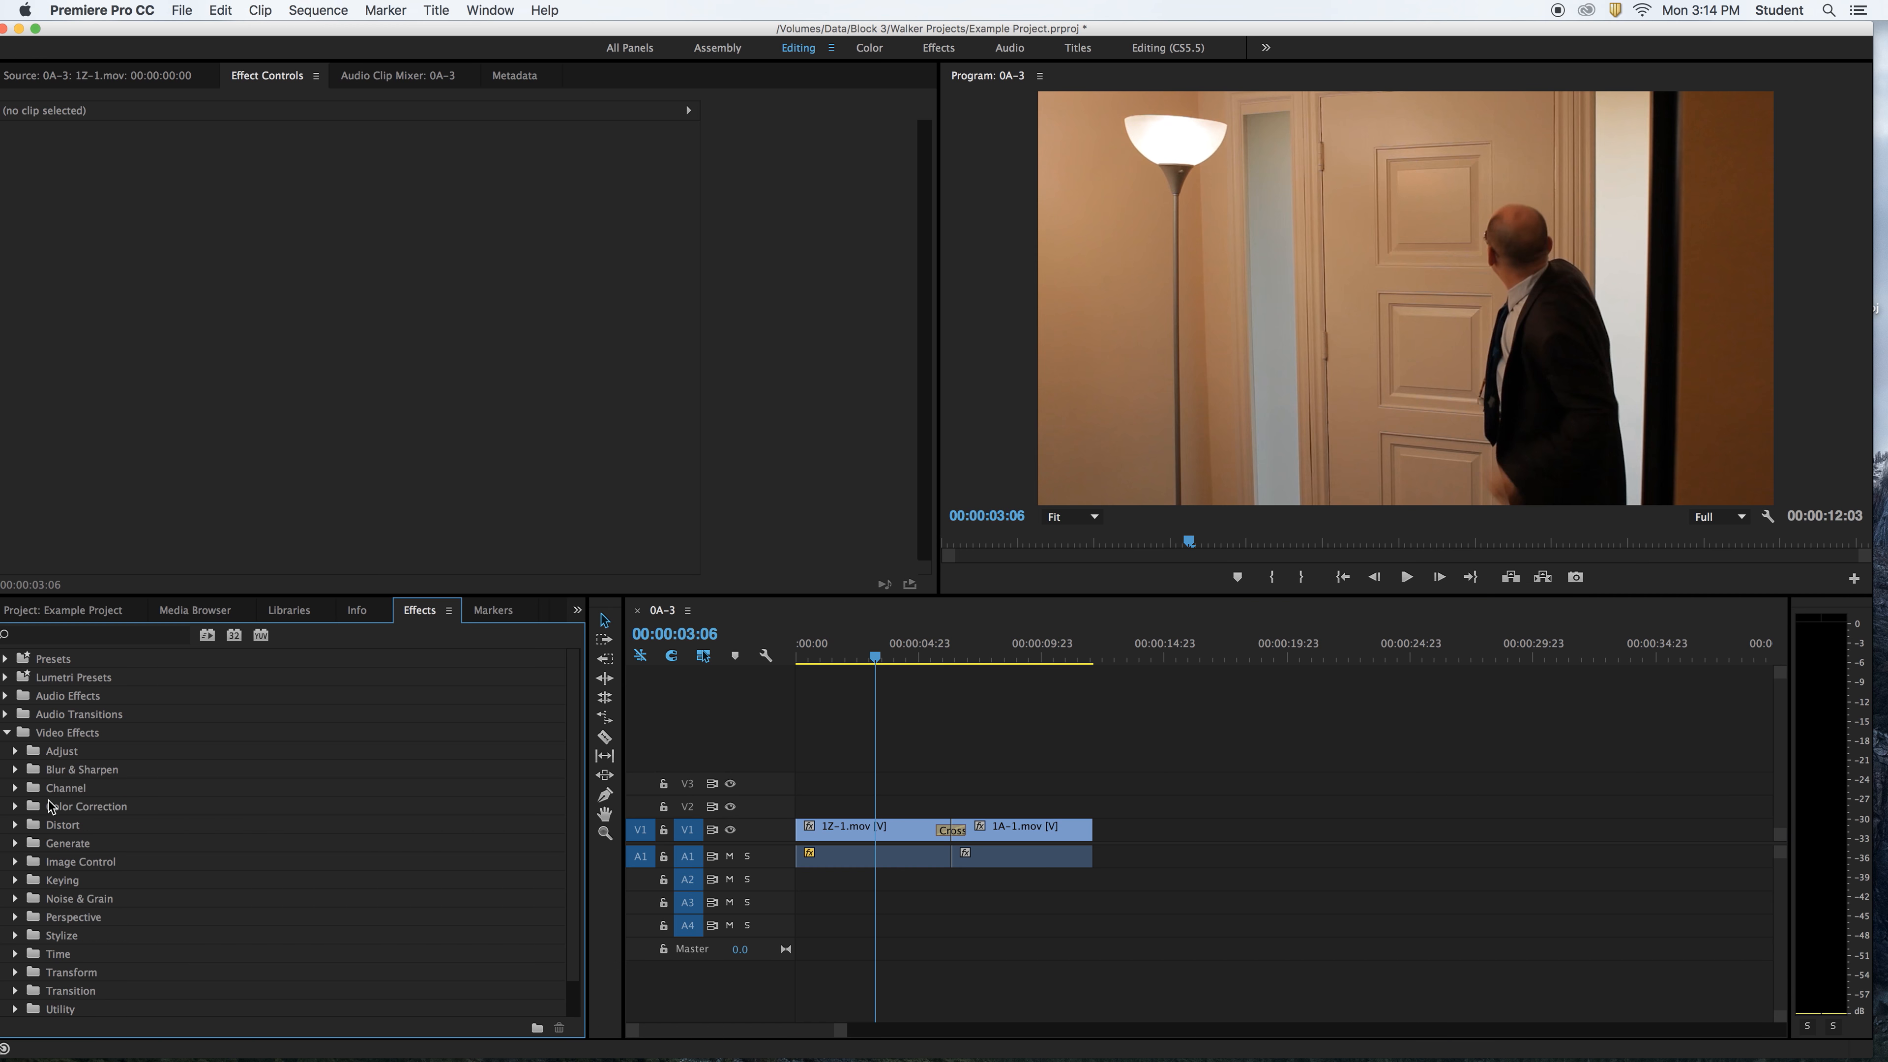
left_click(14, 808)
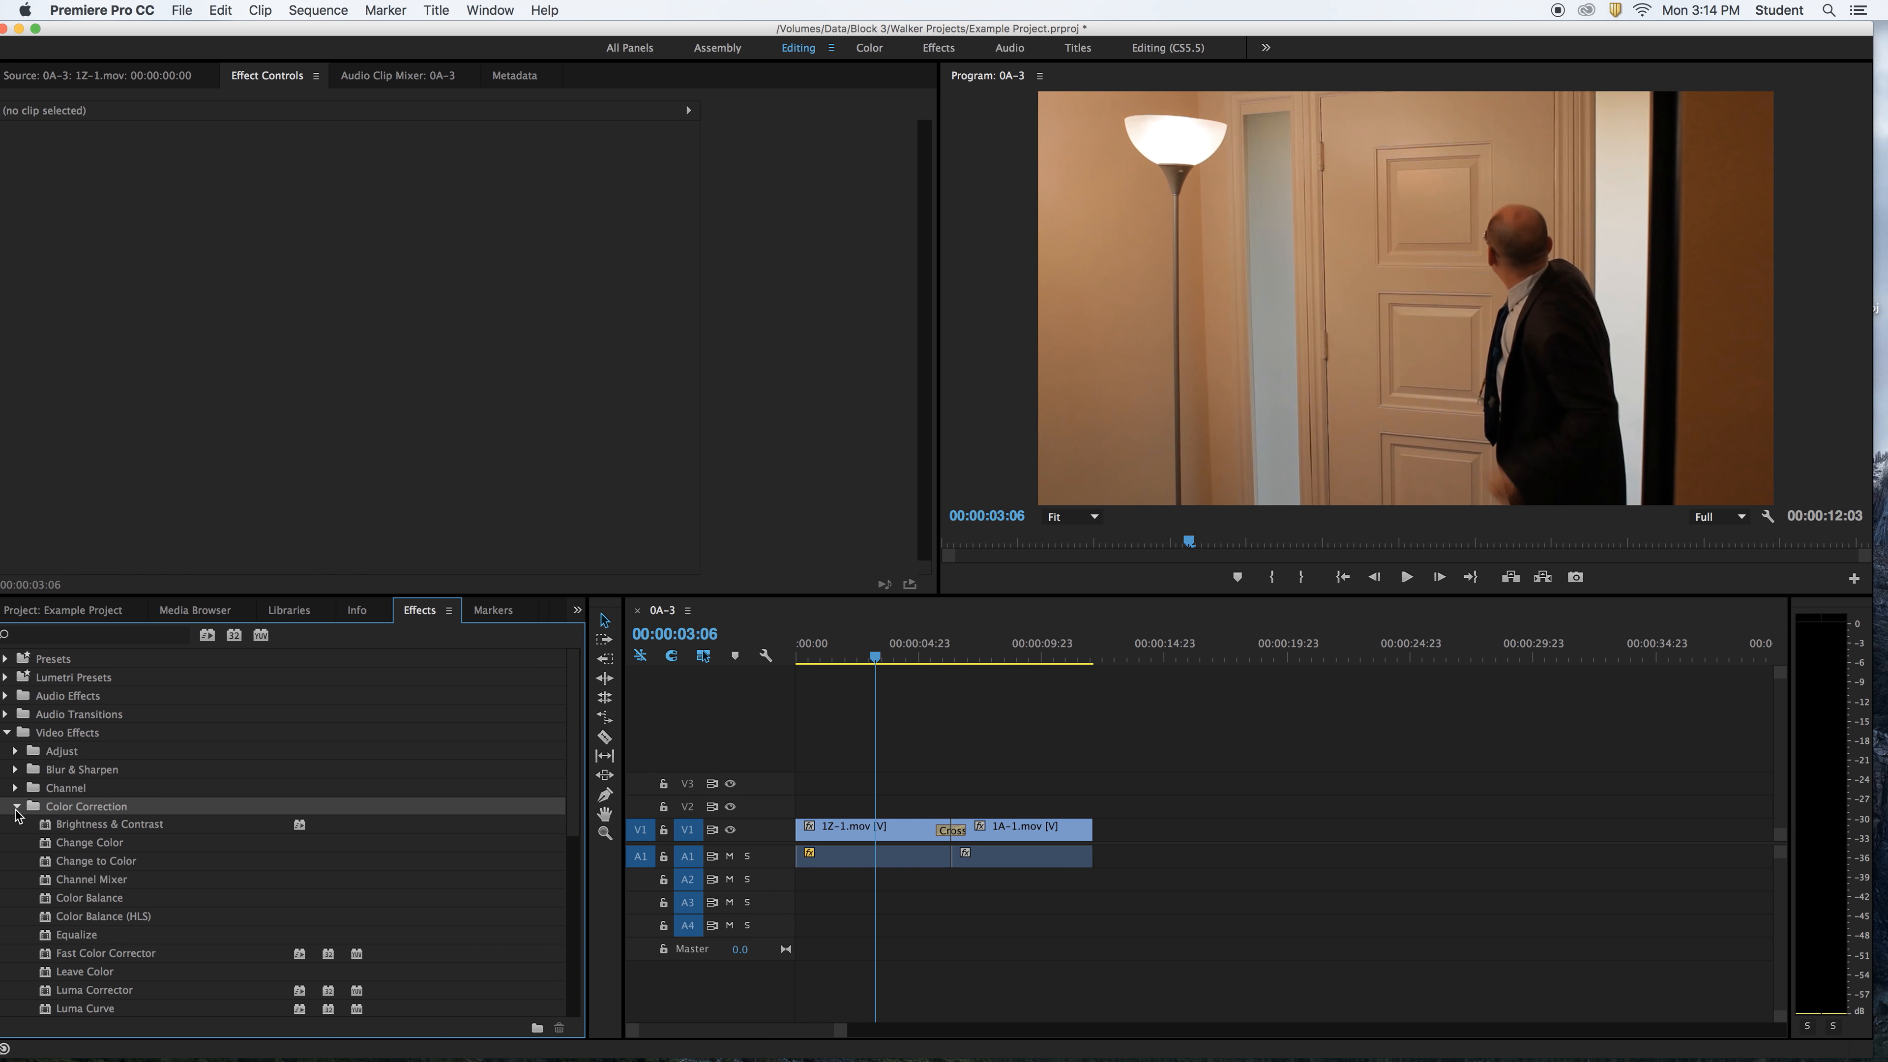
left_click(15, 807)
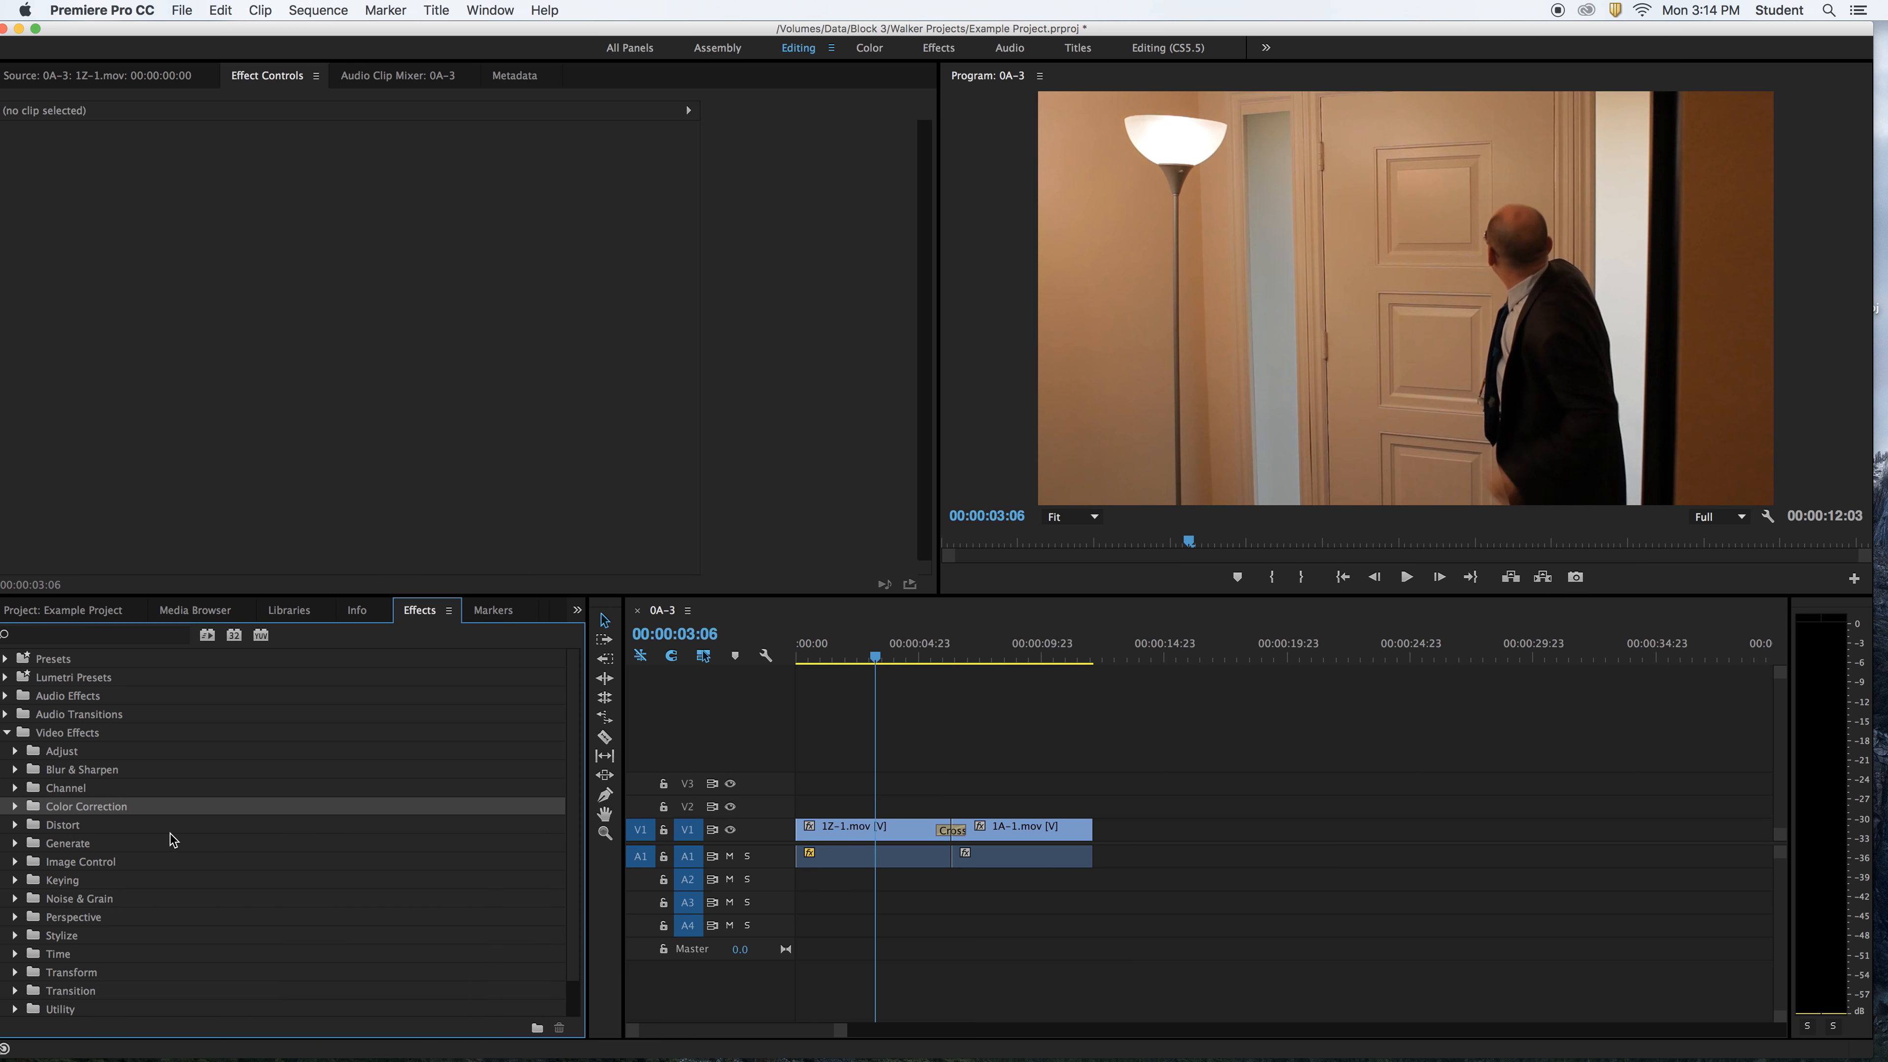
left_click(72, 735)
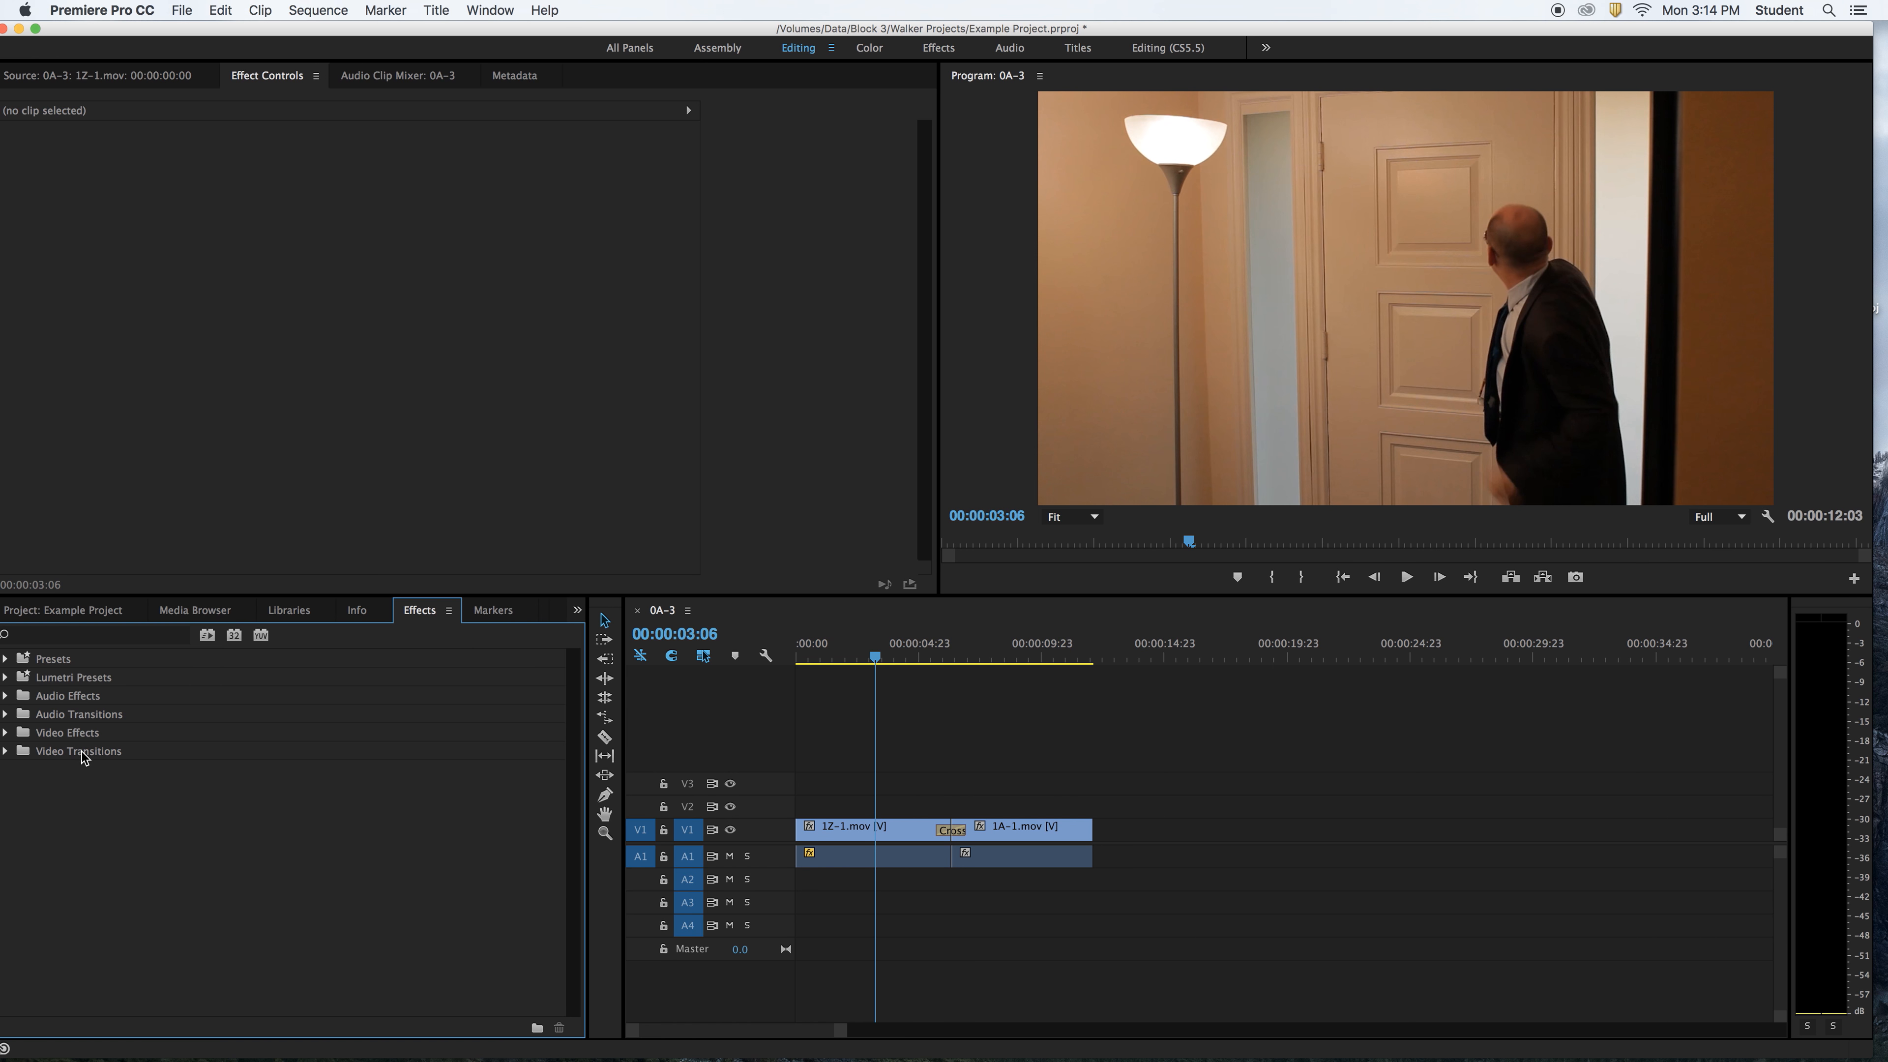
left_click(29, 737)
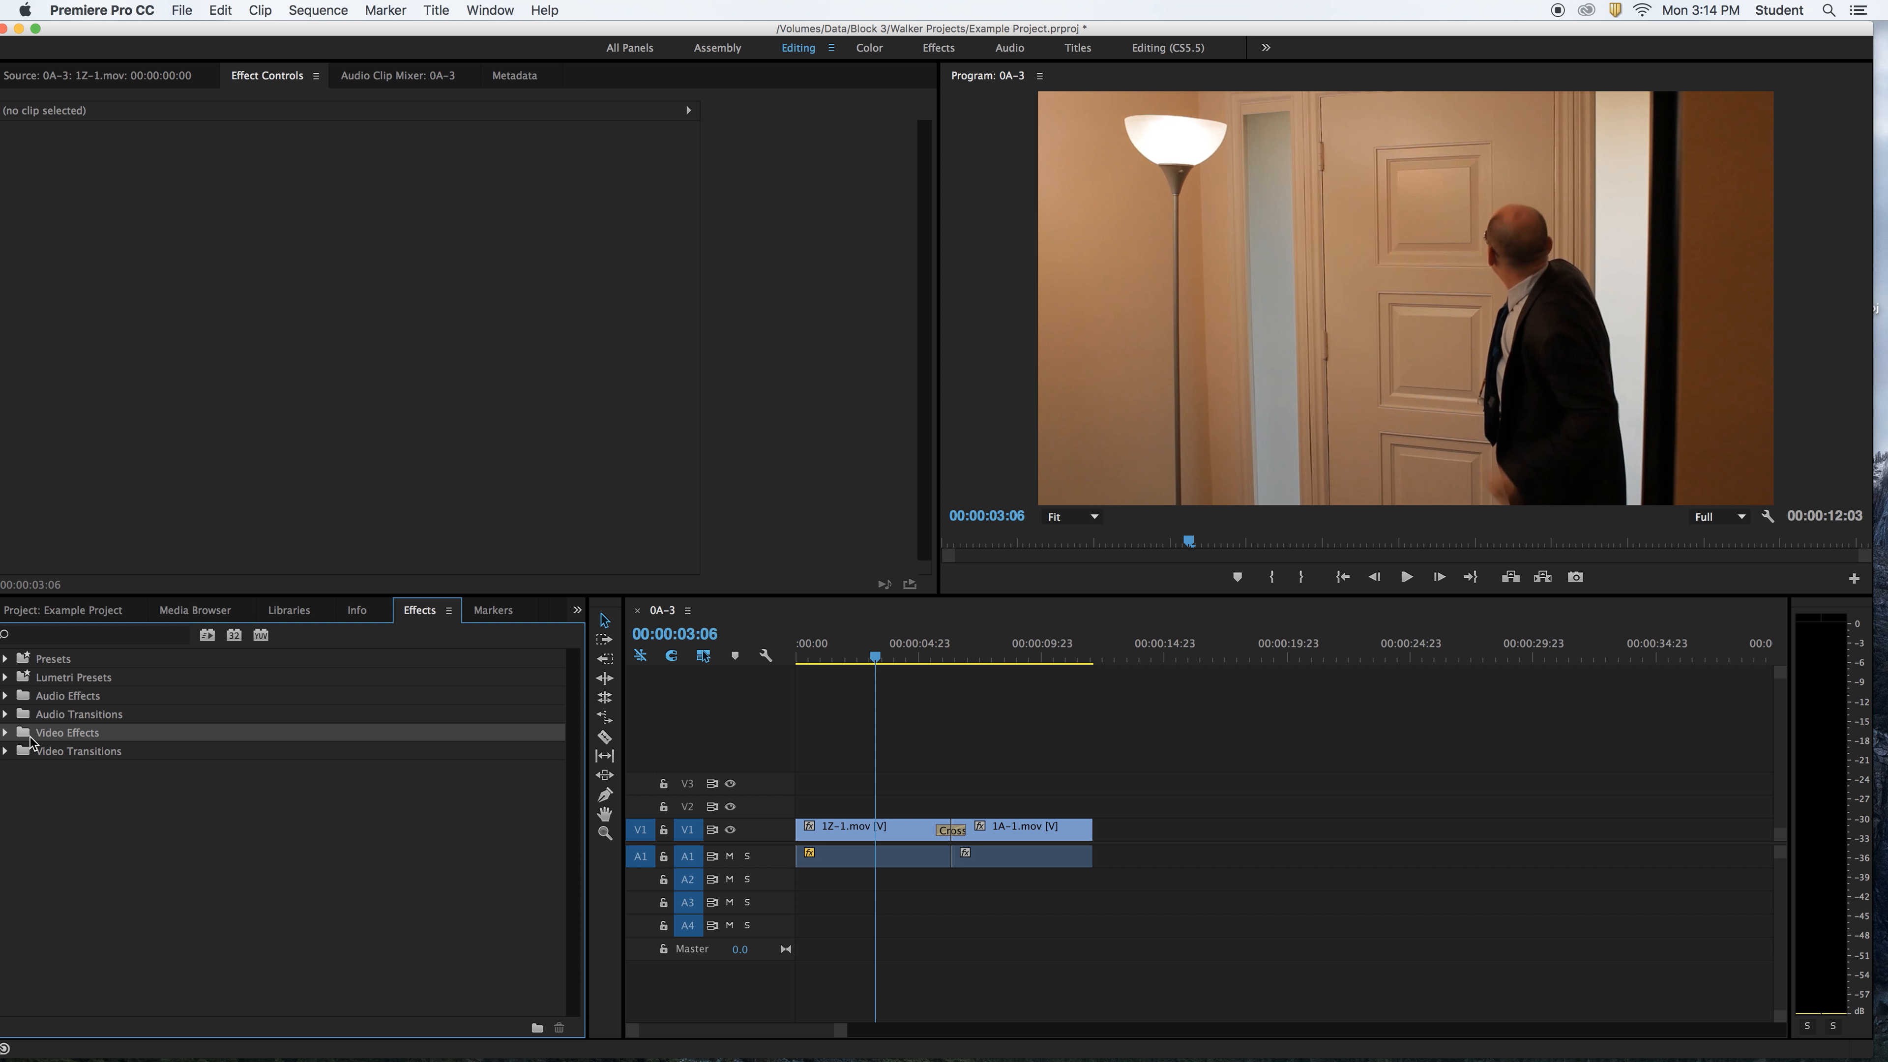